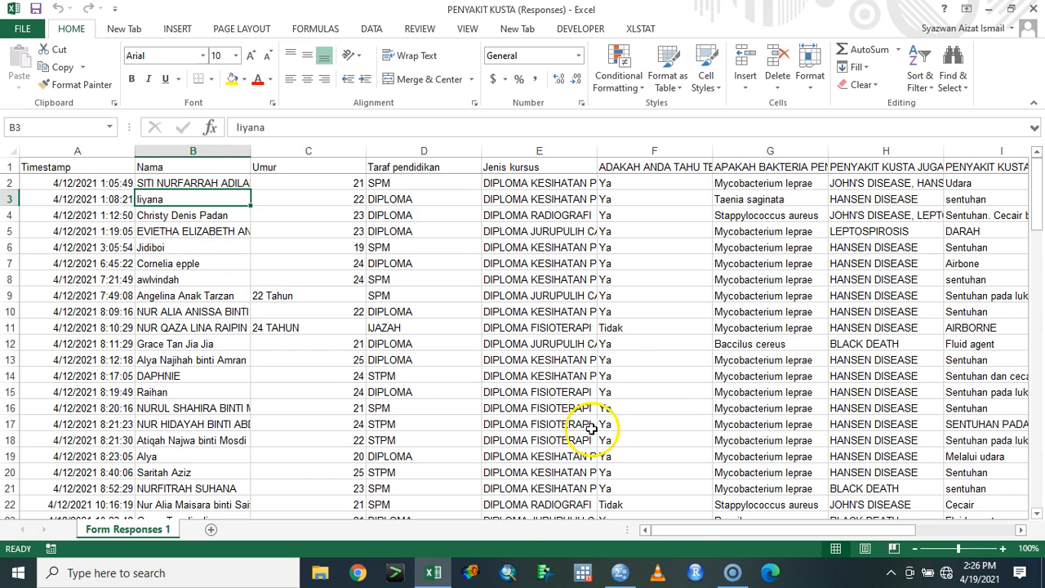
click(627, 529)
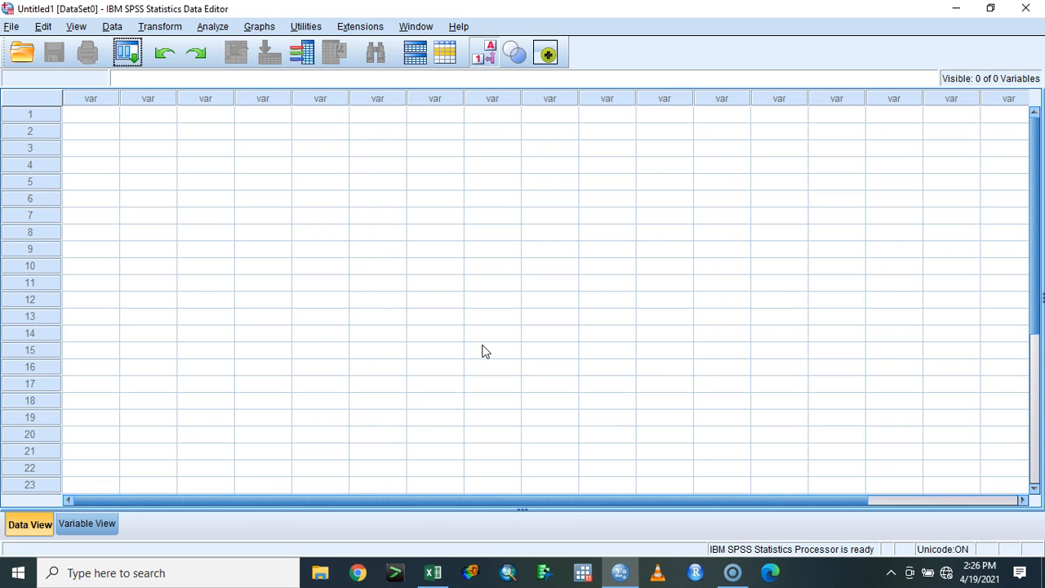
click(621, 571)
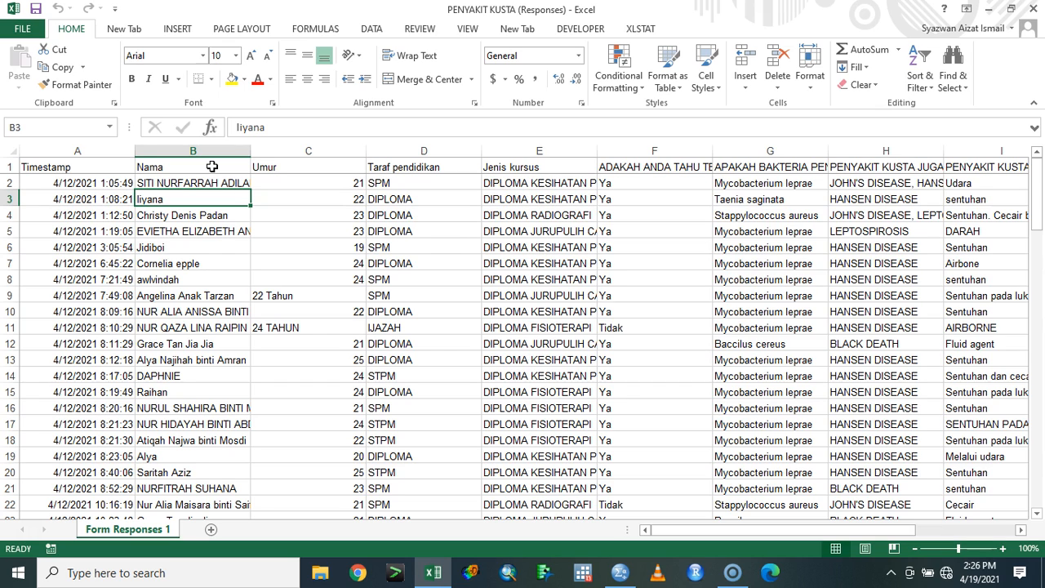
Insert a blank column before the Nama column and format it with the Number category.
click(183, 150)
right_click(191, 150)
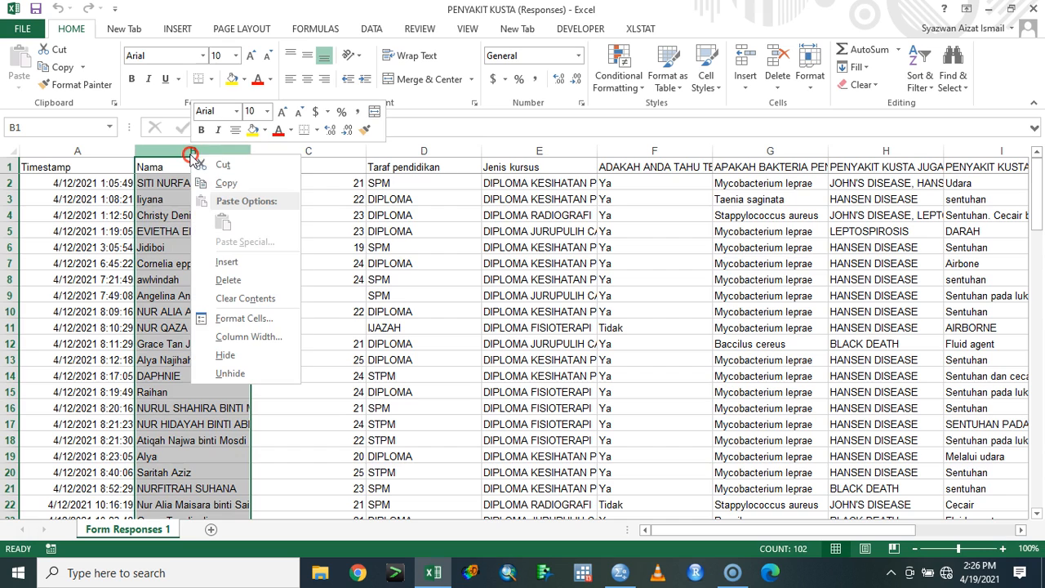
click(261, 261)
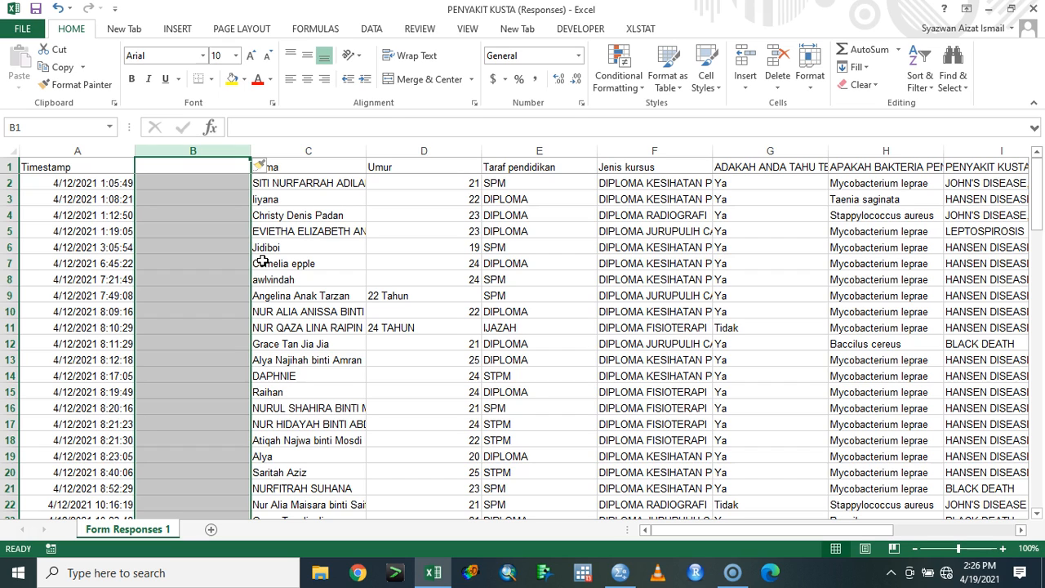
right_click(195, 281)
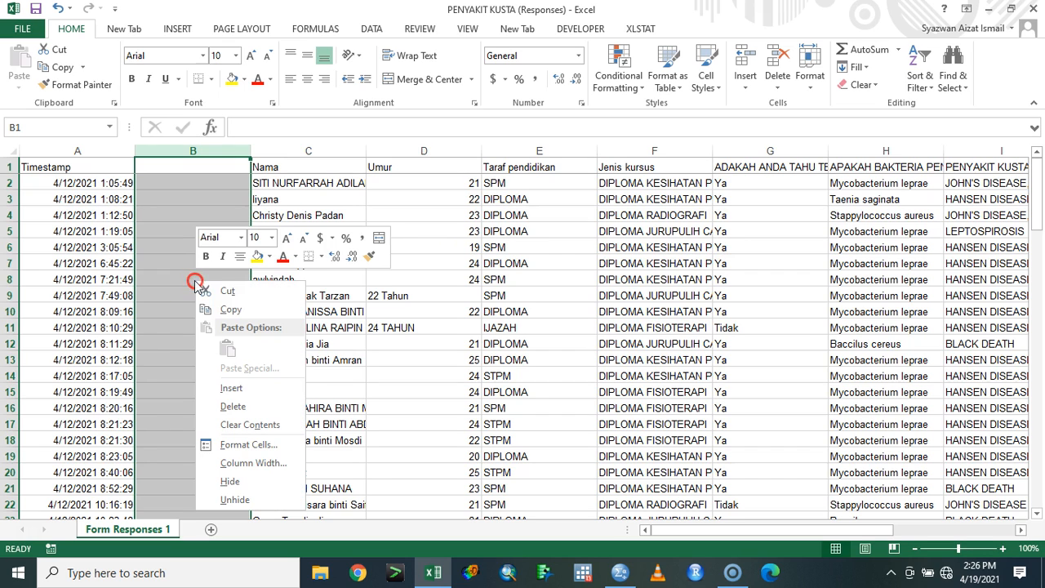
click(235, 444)
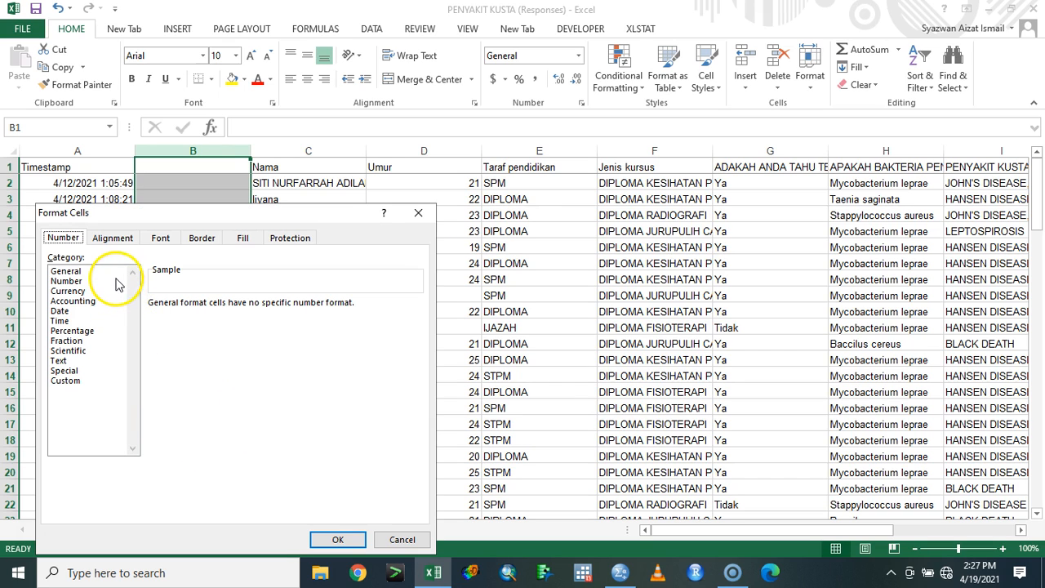
click(115, 281)
click(337, 539)
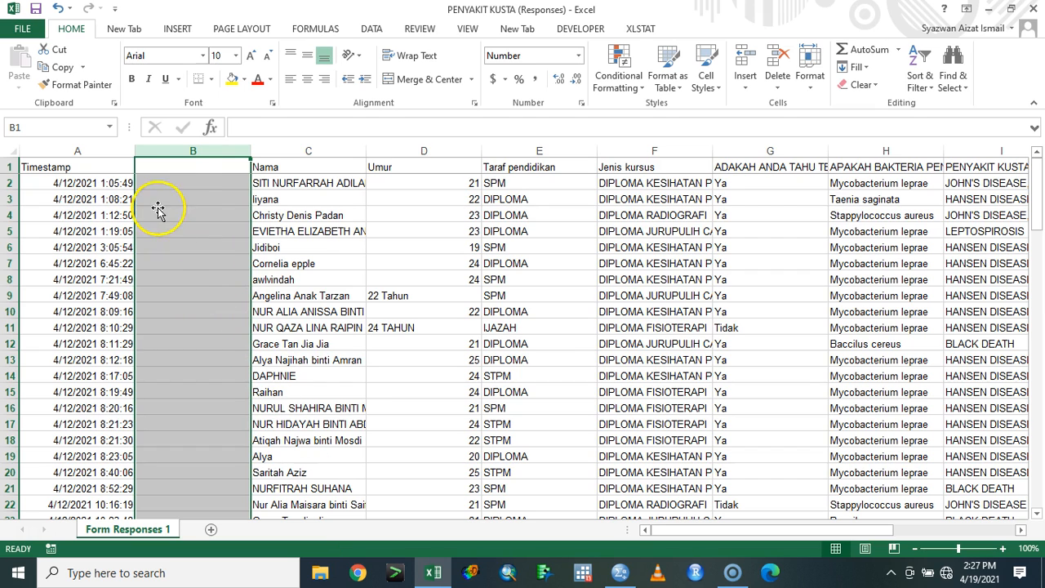
Enter the header "id" in B1 and the starting numbers 1 and 2 in B2 and B3.
click(176, 171)
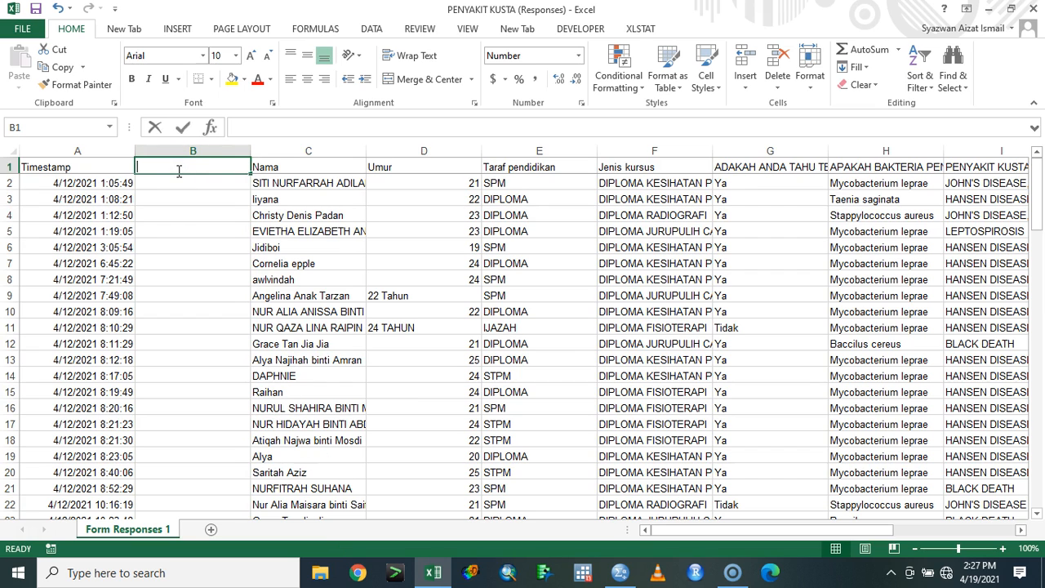
text(id)
key(Return)
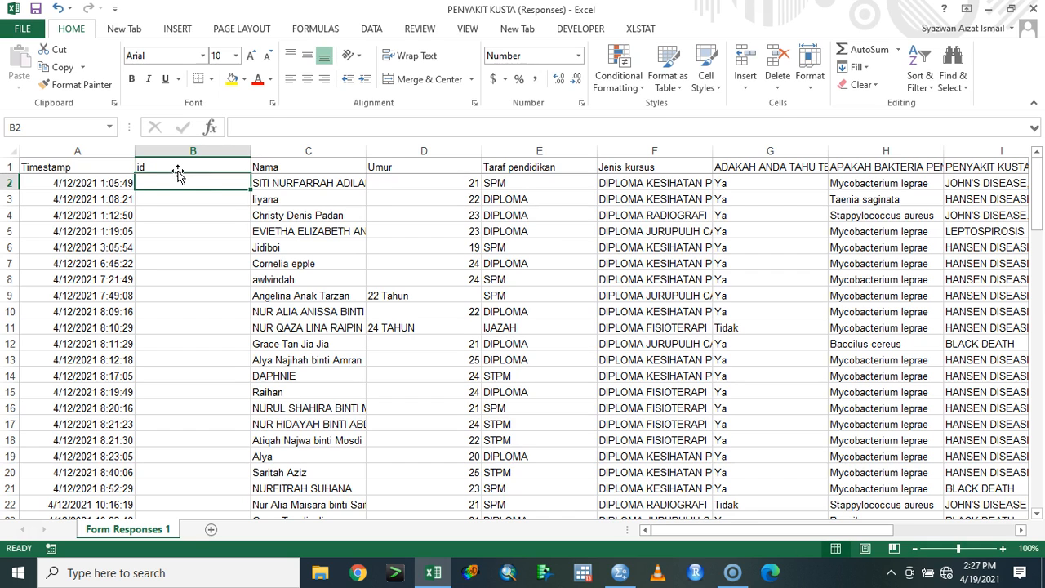
text(1)
key(Return)
text(2)
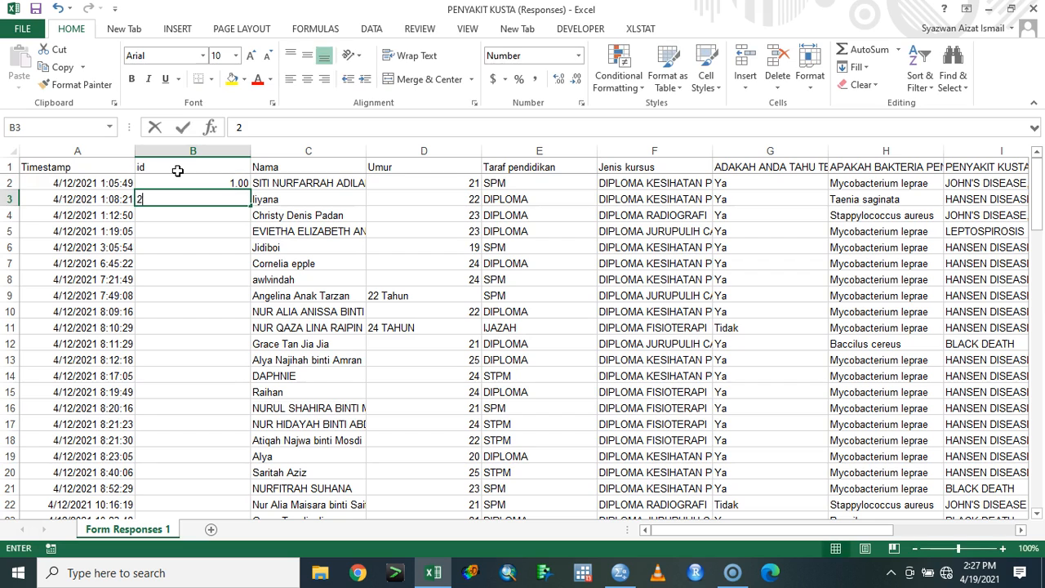
key(Return)
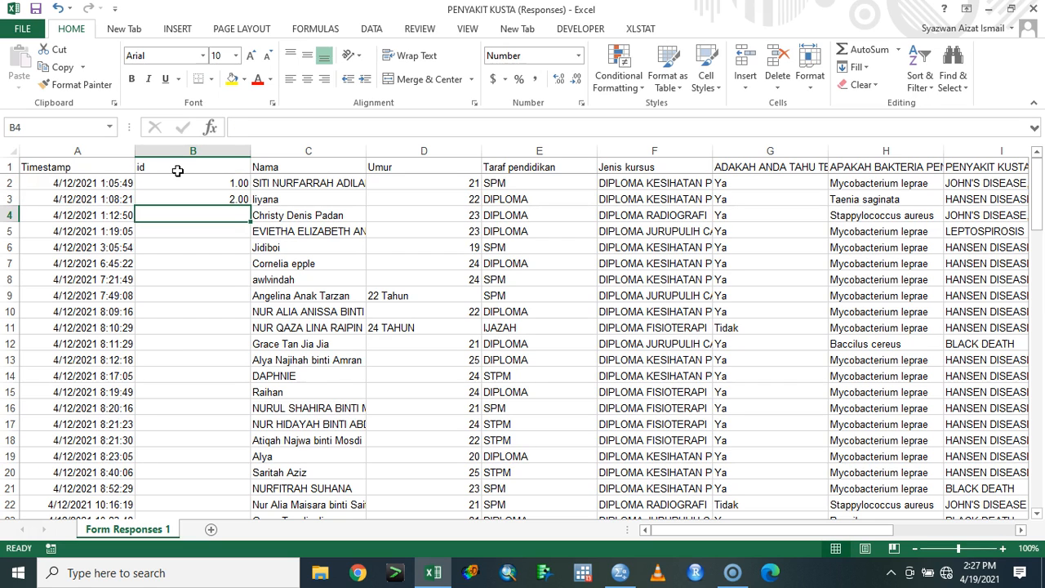
Extend the id number series from B2:B3 down through all response rows.
drag(214, 181, 233, 199)
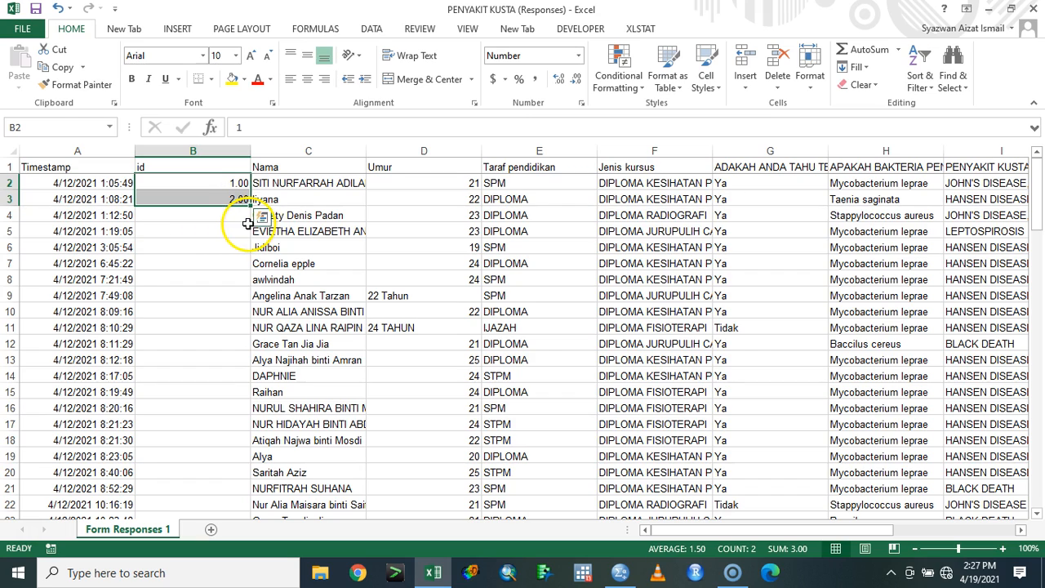
ctrl+scroll(245, 236, up, 2)
ctrl+scroll(376, 245, up, 4)
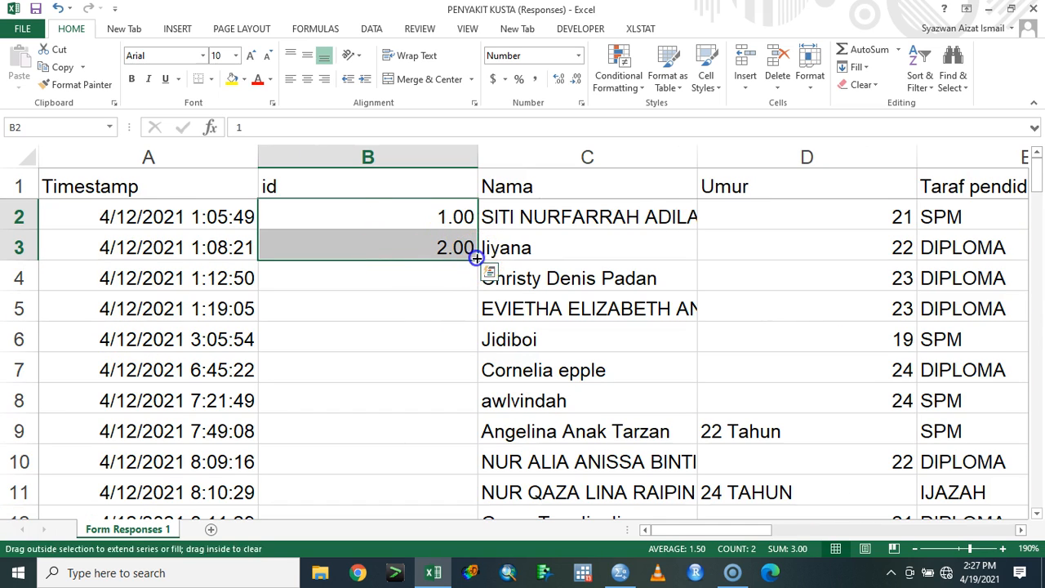
double_click(475, 258)
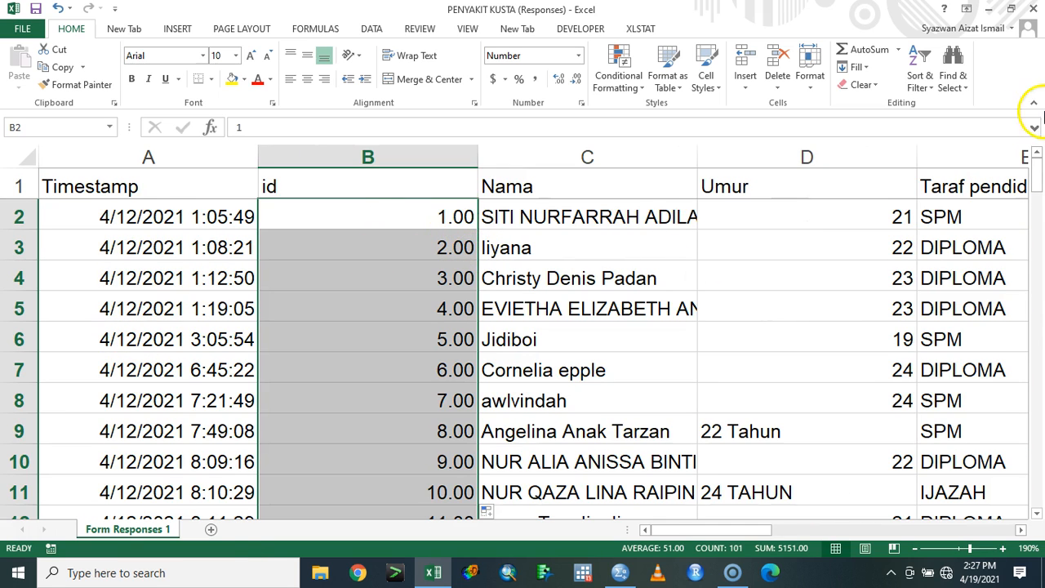
drag(1034, 175, 1030, 154)
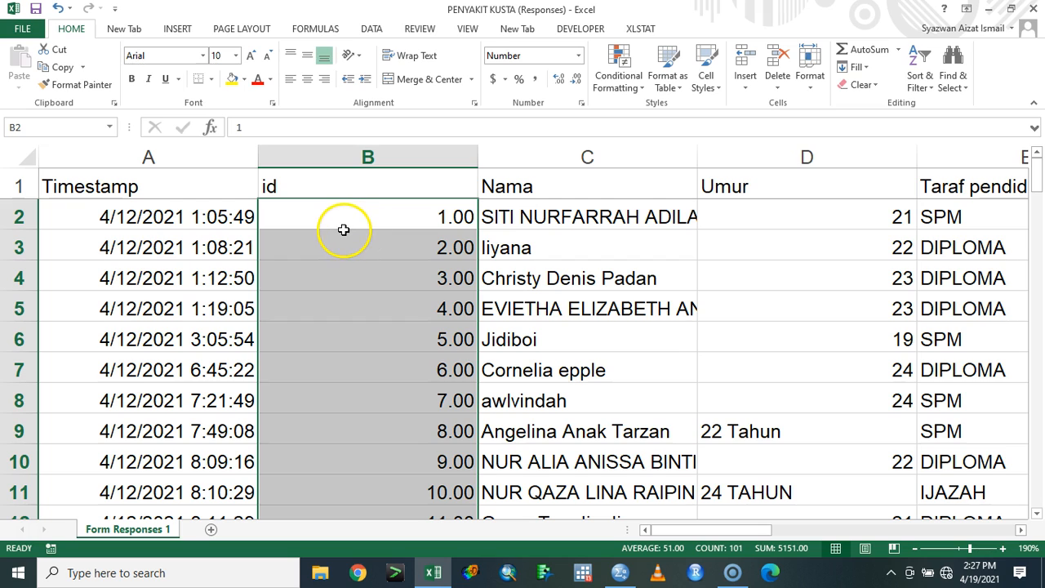
scroll(339, 229, down, 1)
scroll(339, 229, down, 4)
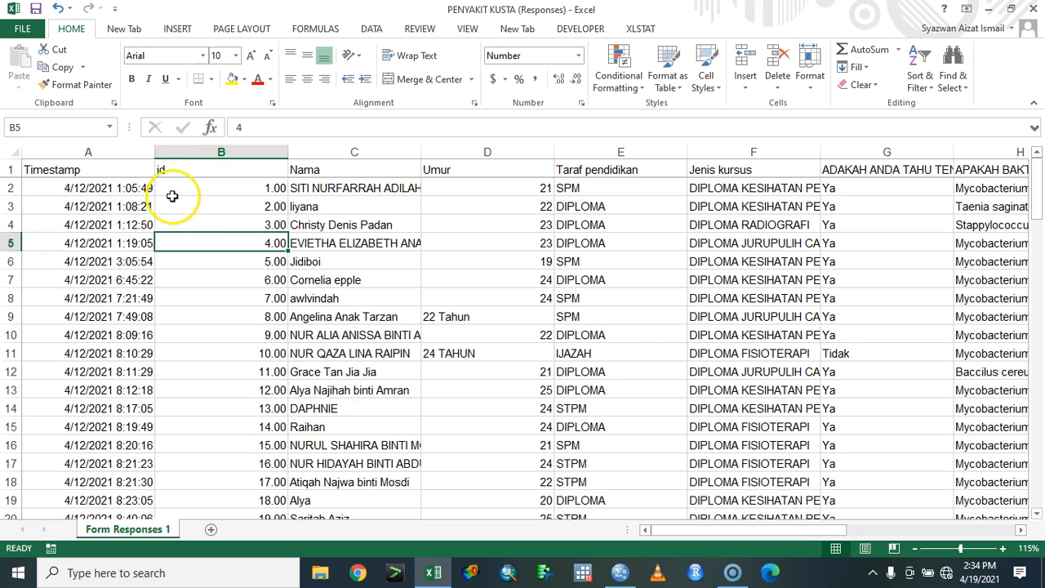
Move the whole Nama column from column C to empty column M, after the last question.
click(359, 152)
right_click(358, 152)
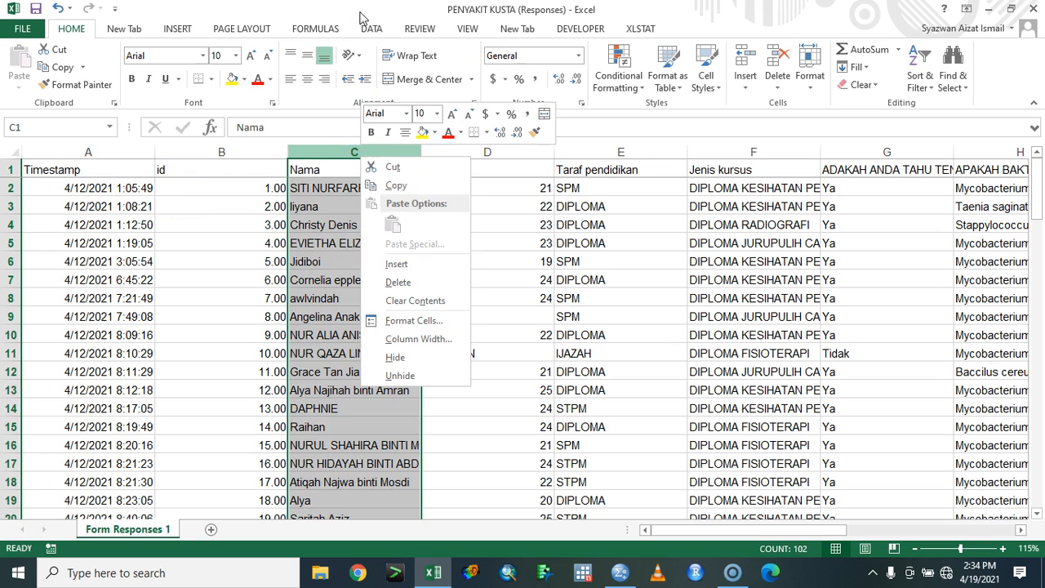
click(397, 167)
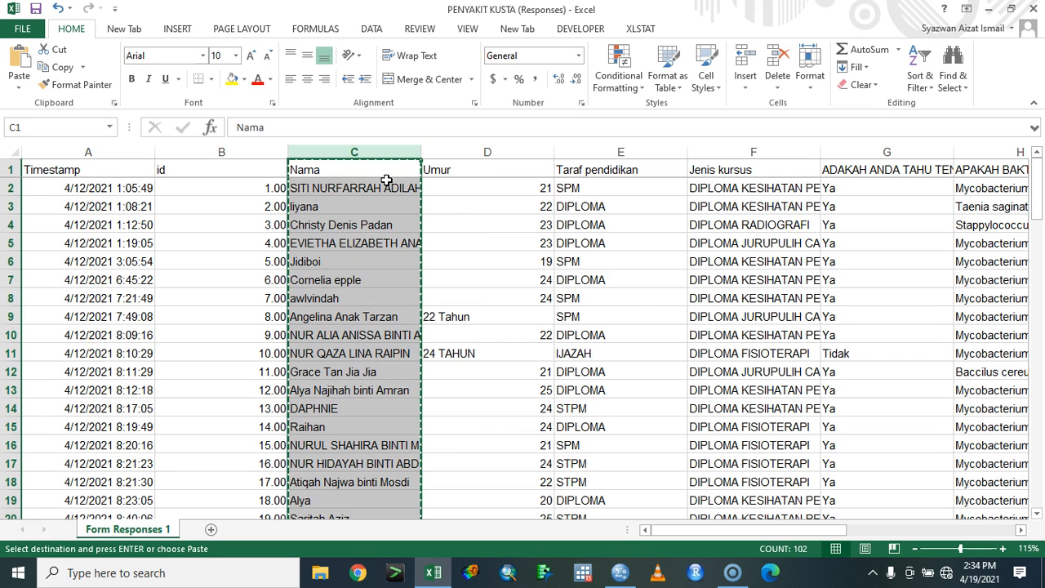
drag(715, 532, 906, 540)
click(764, 151)
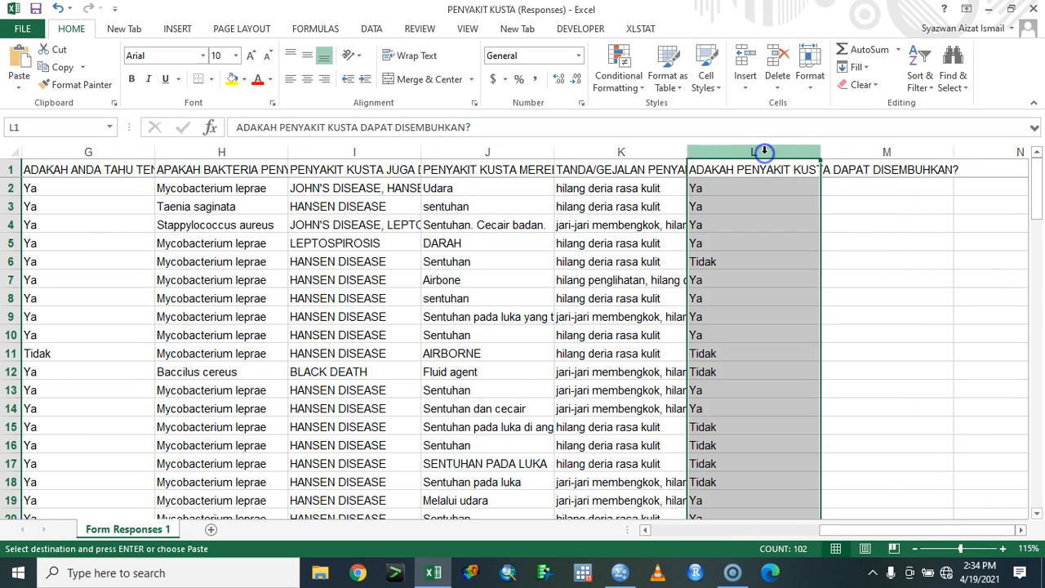
click(862, 153)
right_click(860, 153)
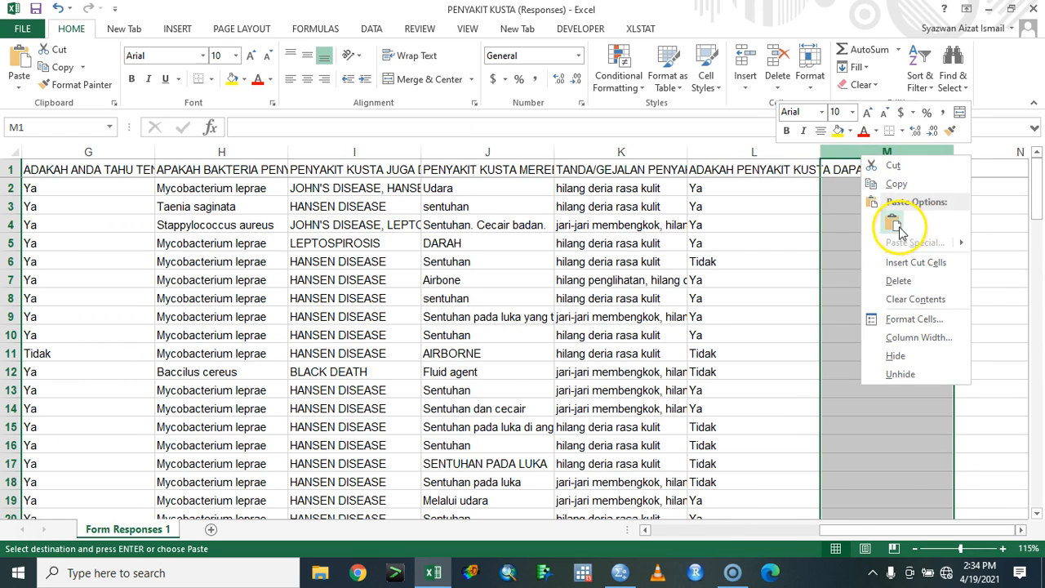
click(893, 224)
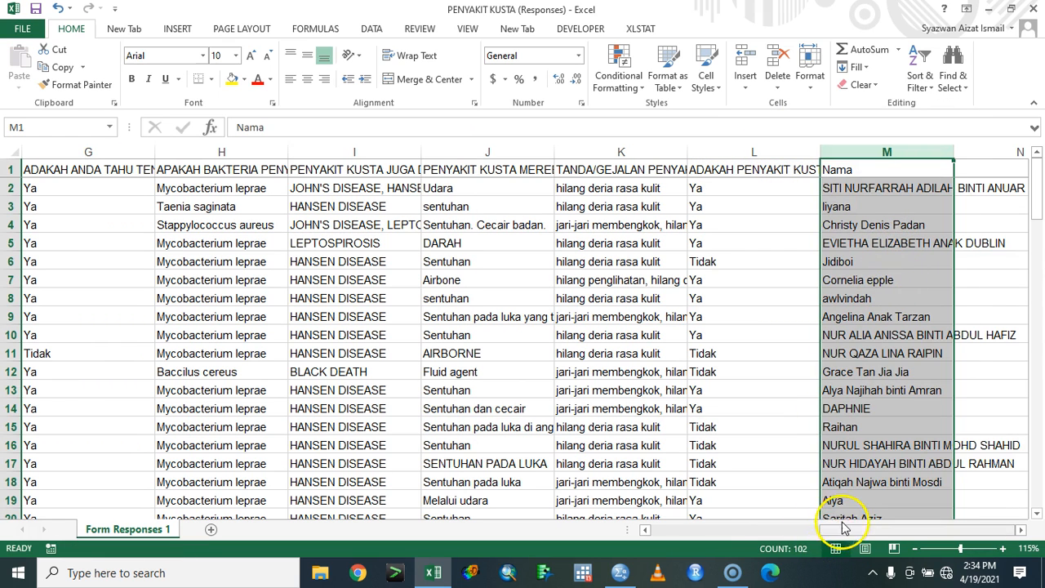
Delete the emptied column C between the id and Umur columns.
drag(855, 534, 688, 532)
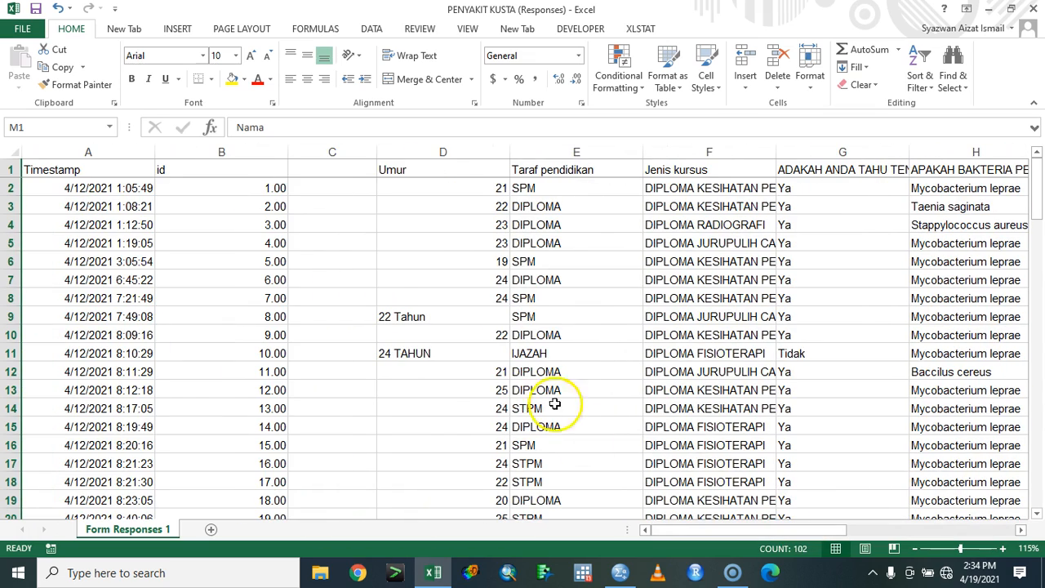
click(360, 154)
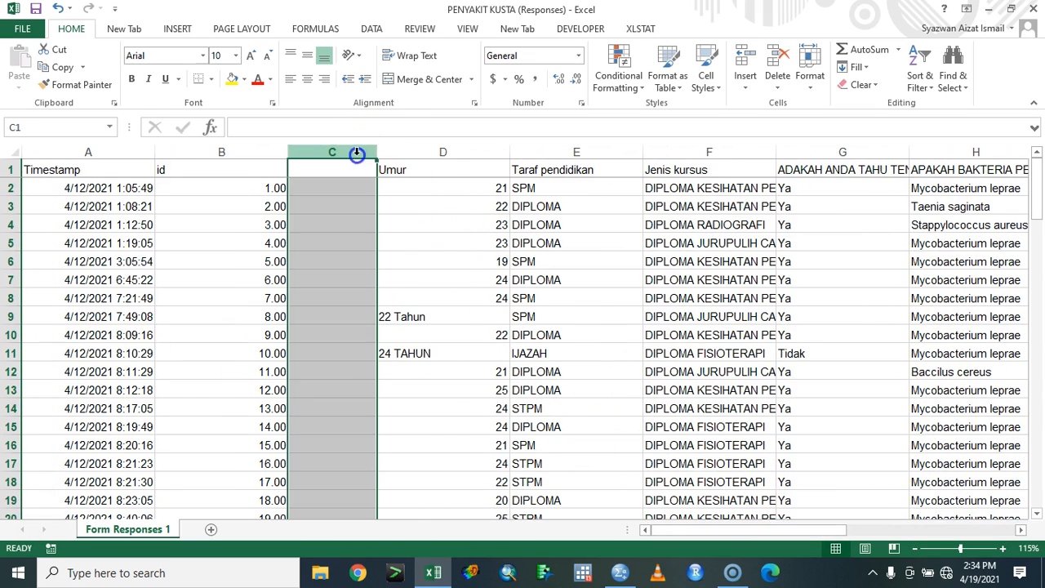
right_click(359, 154)
click(382, 280)
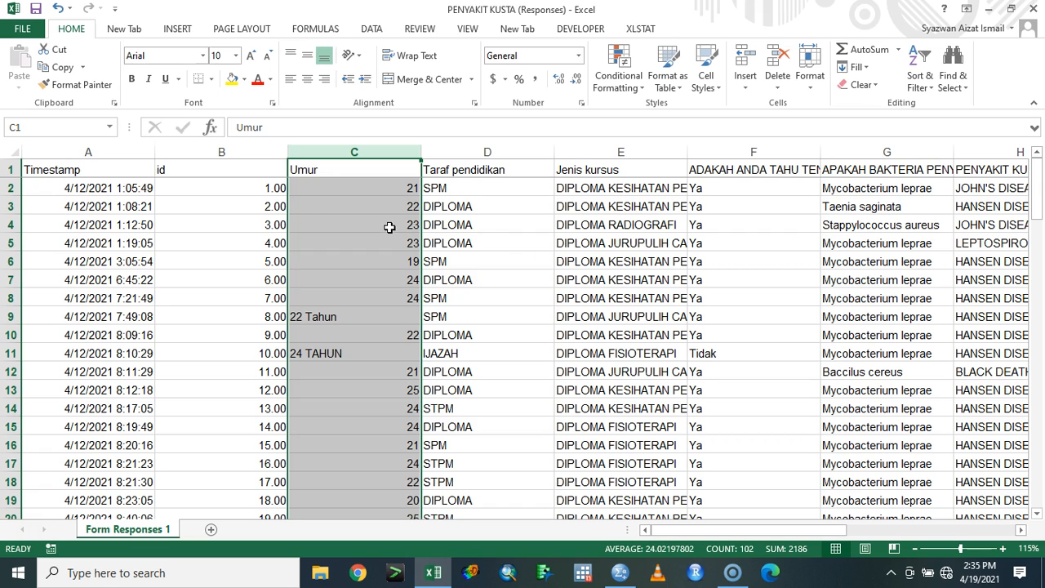
click(463, 237)
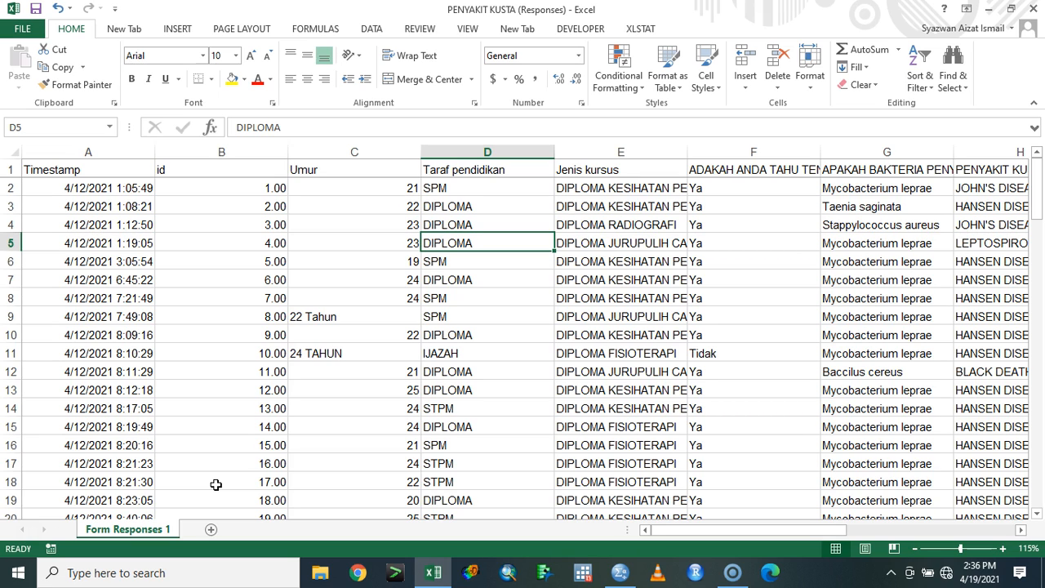
Try removing the word "Tahun" from the age in C9 to leave 22, and undo the edit.
click(384, 153)
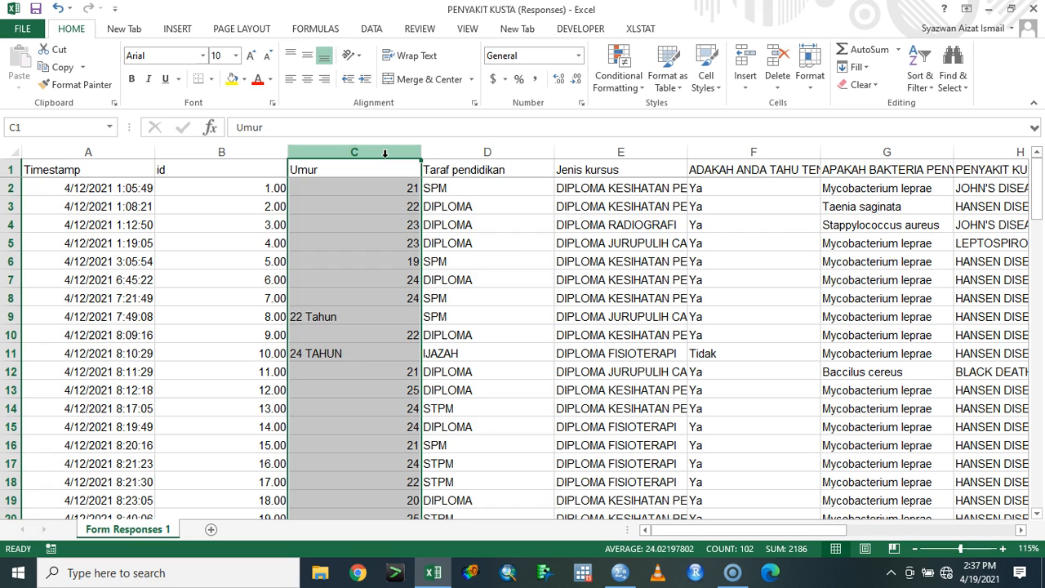
double_click(363, 319)
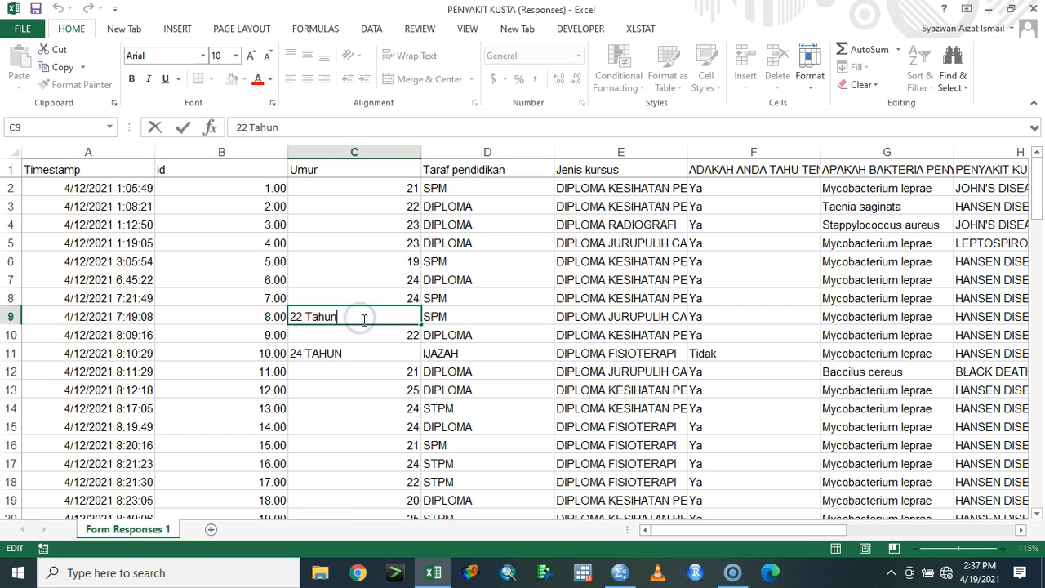
key(BackSpace)
key(BackSpace)
key(BackSpace)
key(BackSpace)
key(BackSpace)
key(BackSpace)
key(Return)
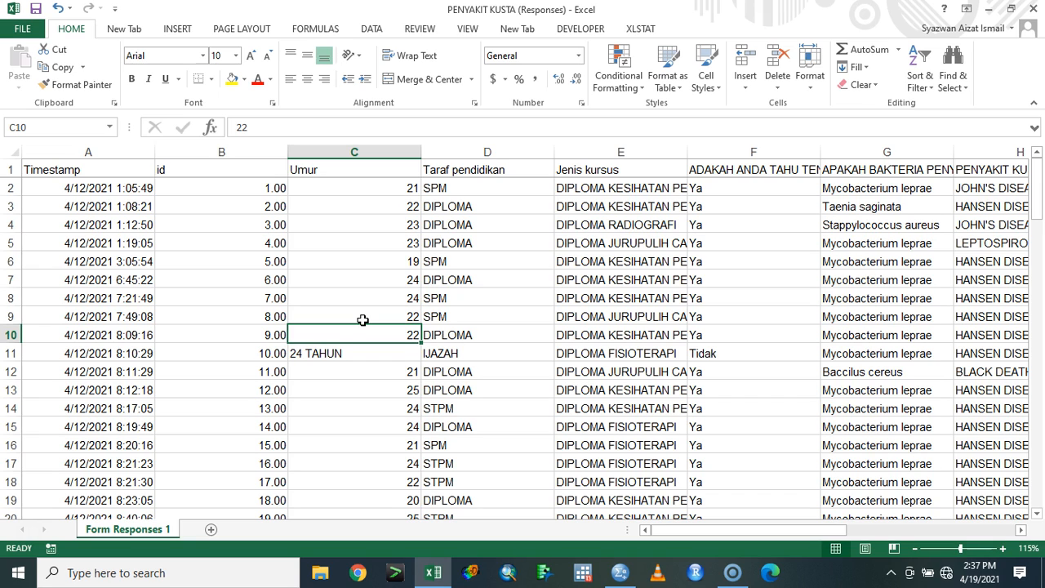
key(ctrl+z)
Replace every "tahun" in the Umur column with nothing and close the Find and Replace dialog.
click(364, 152)
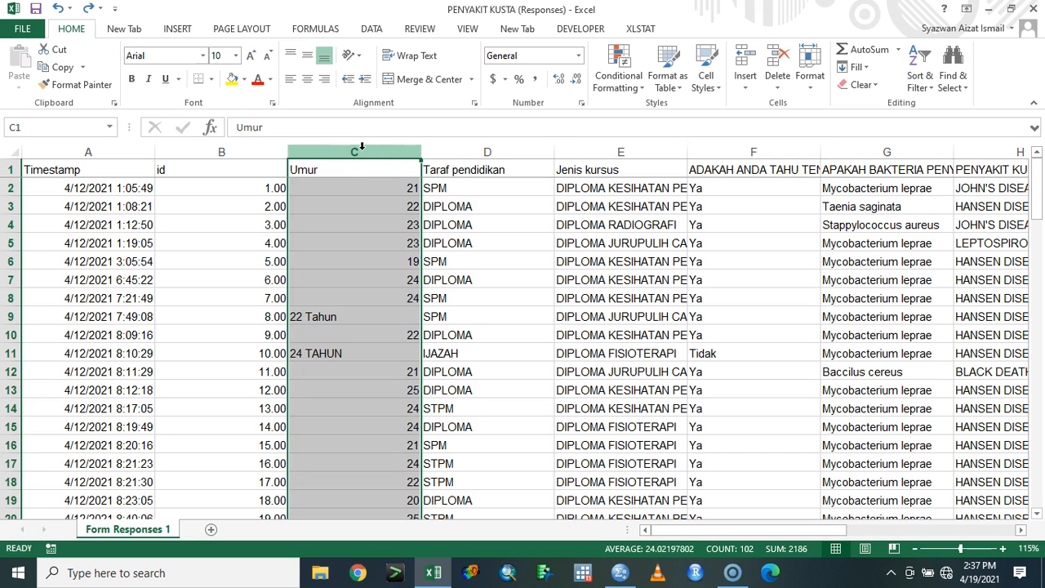
key(ctrl+h)
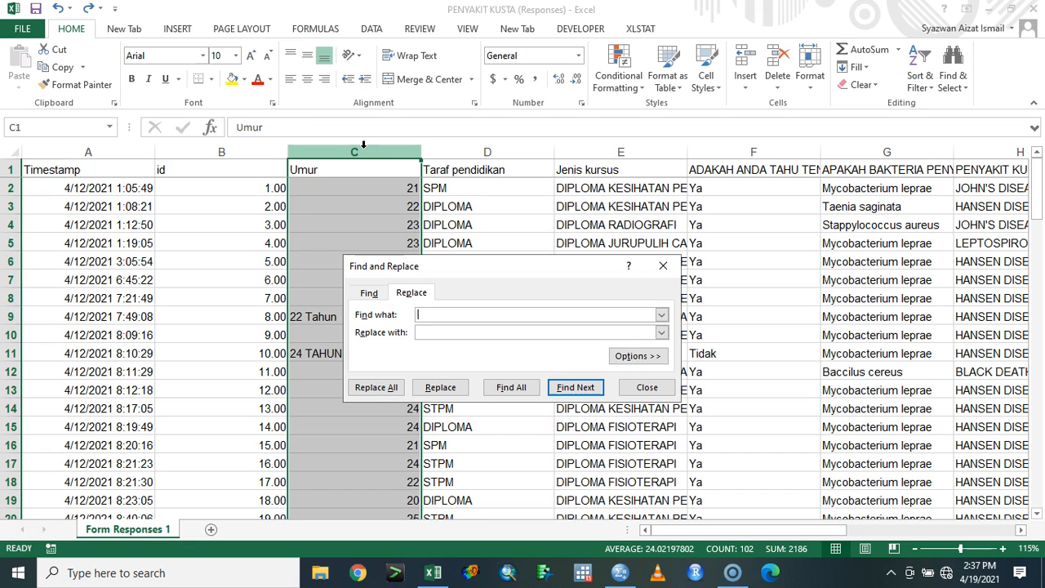
text(tahun)
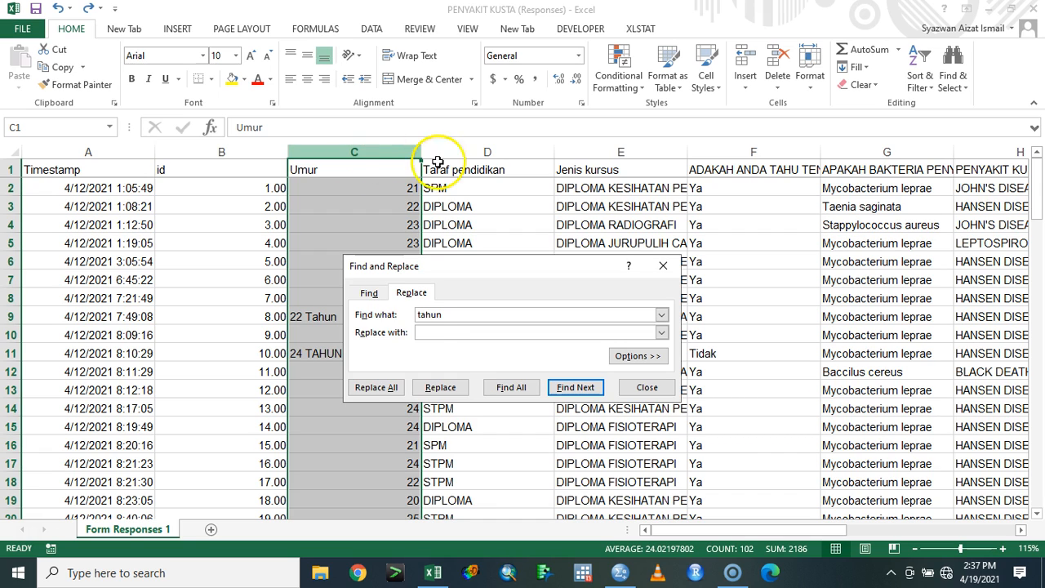
click(443, 315)
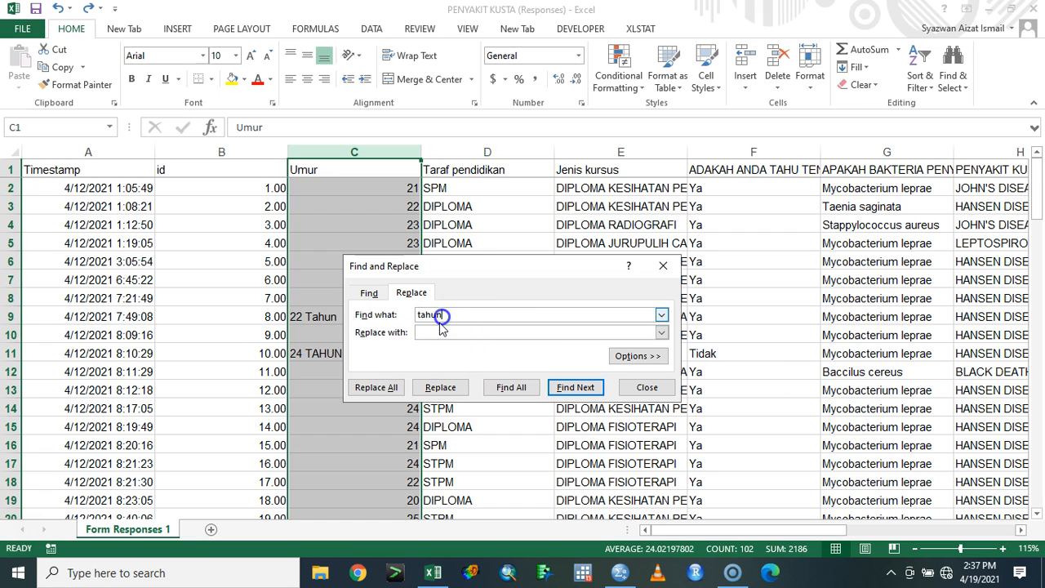
click(452, 331)
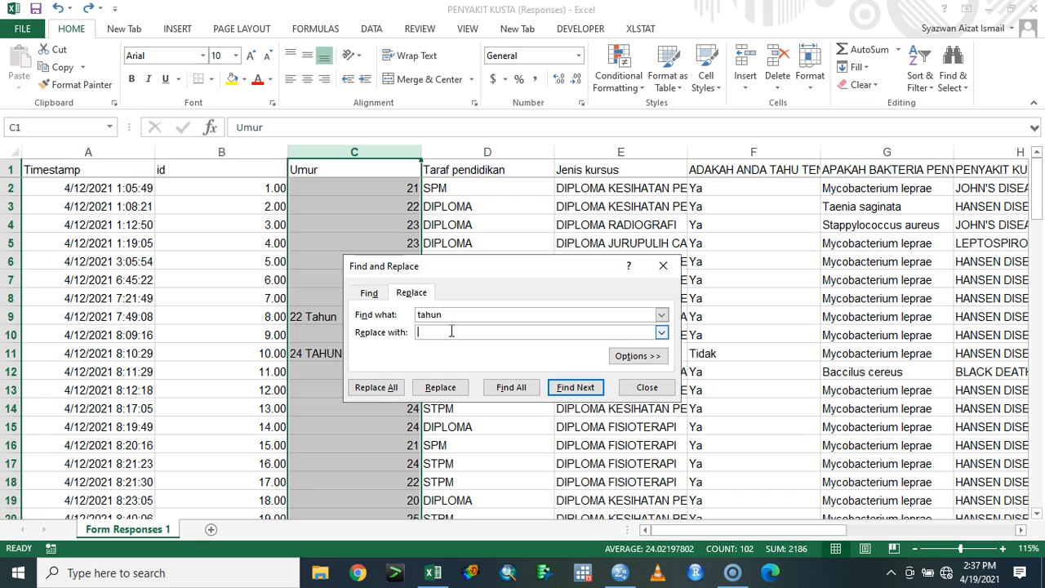
click(390, 387)
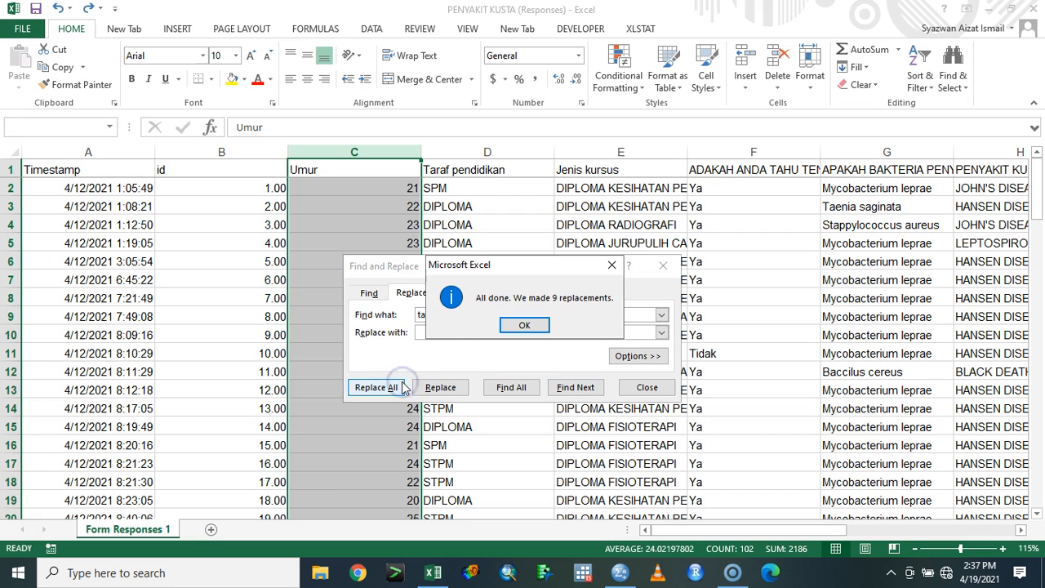
click(532, 320)
click(634, 388)
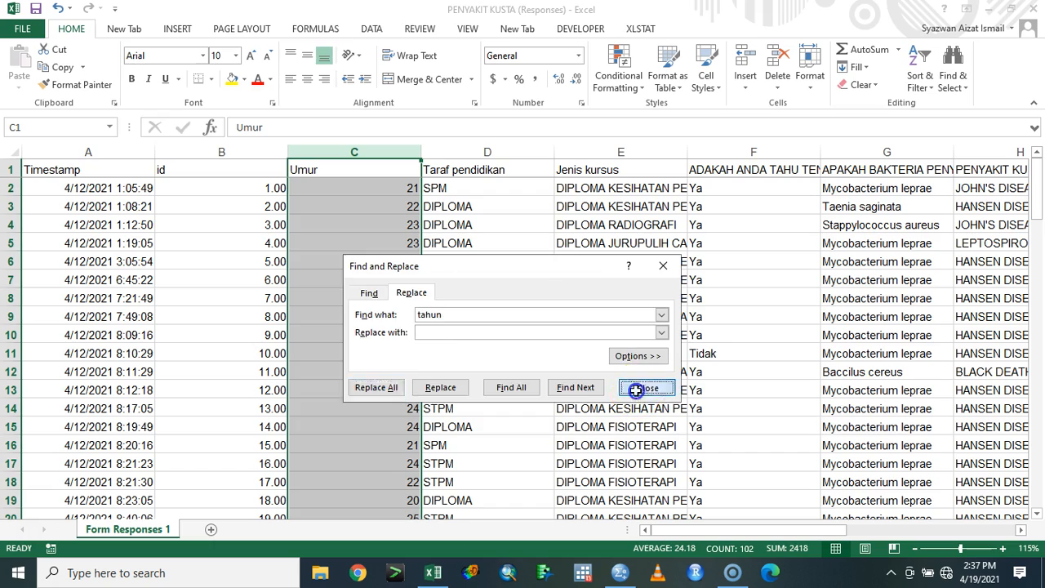
Remove the "TH" suffix from the last respondent's age in C102, leaving 25.
scroll(393, 317, down, 4)
scroll(392, 317, down, 20)
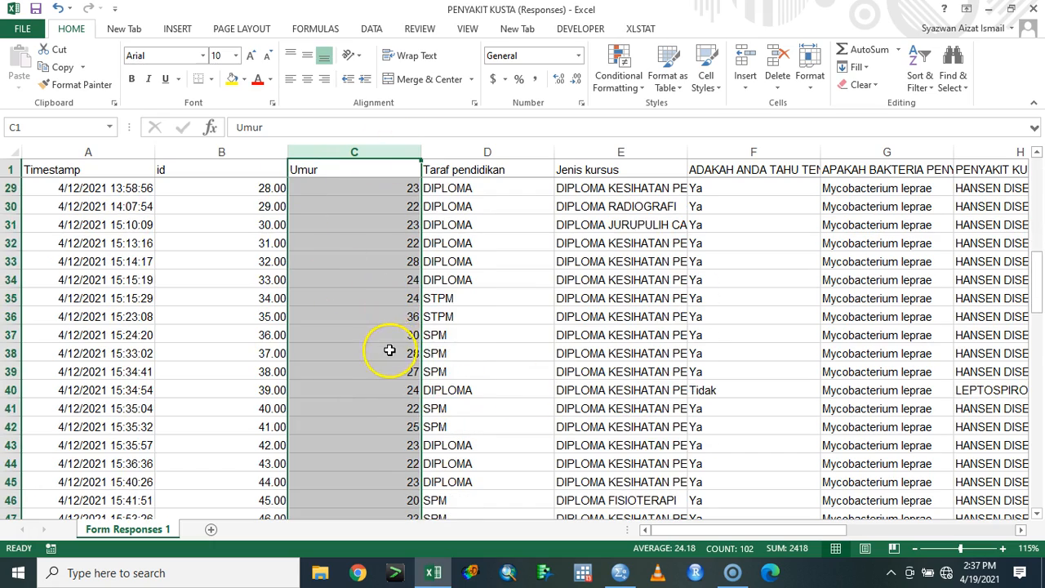
scroll(385, 357, up, 5)
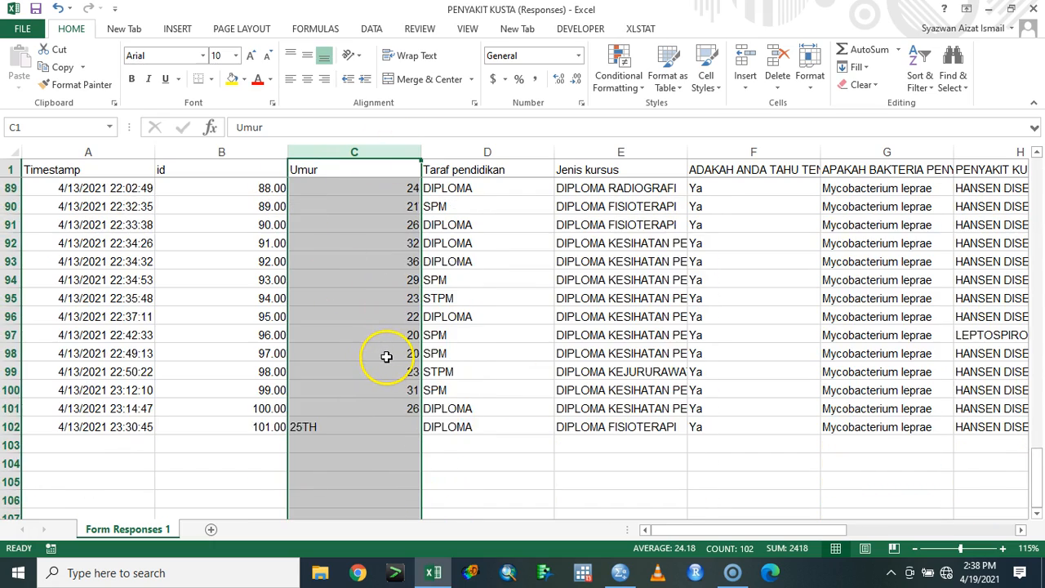
scroll(361, 368, down, 2)
click(342, 372)
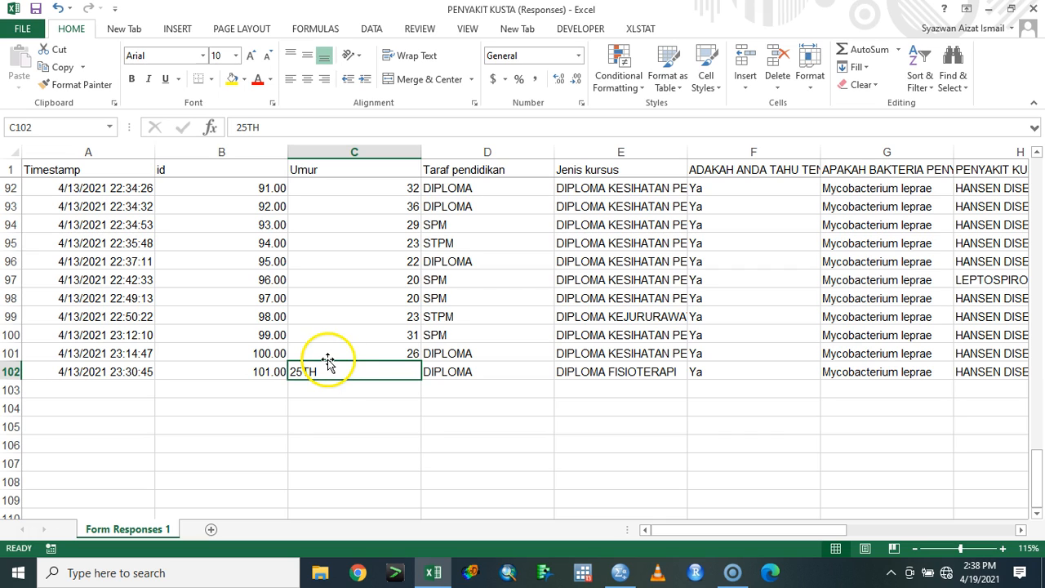
double_click(345, 371)
key(BackSpace)
key(BackSpace)
key(Return)
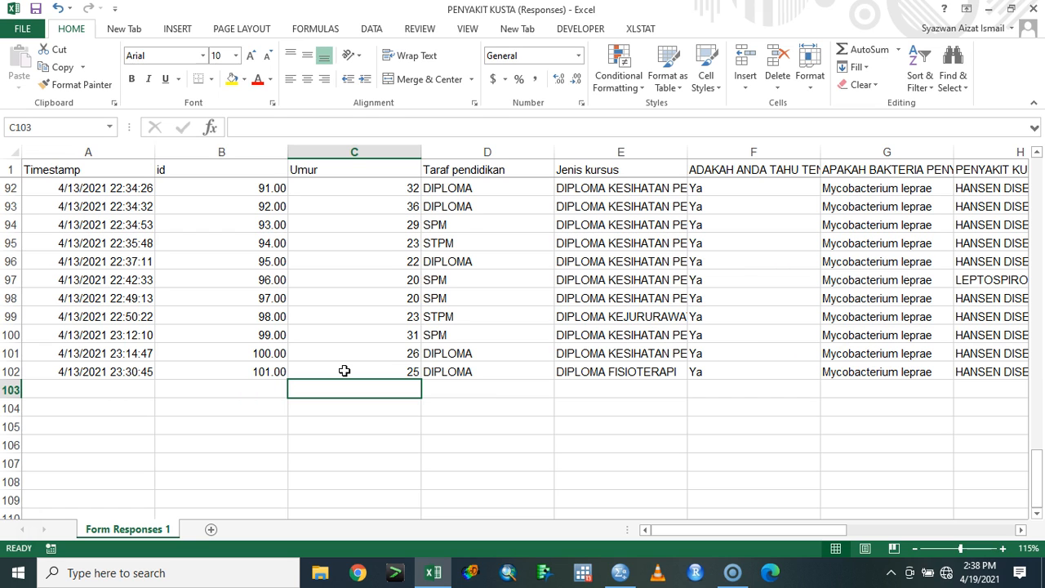
Replace every "spm" in the Taraf pendidikan column with 1.
scroll(354, 293, up, 20)
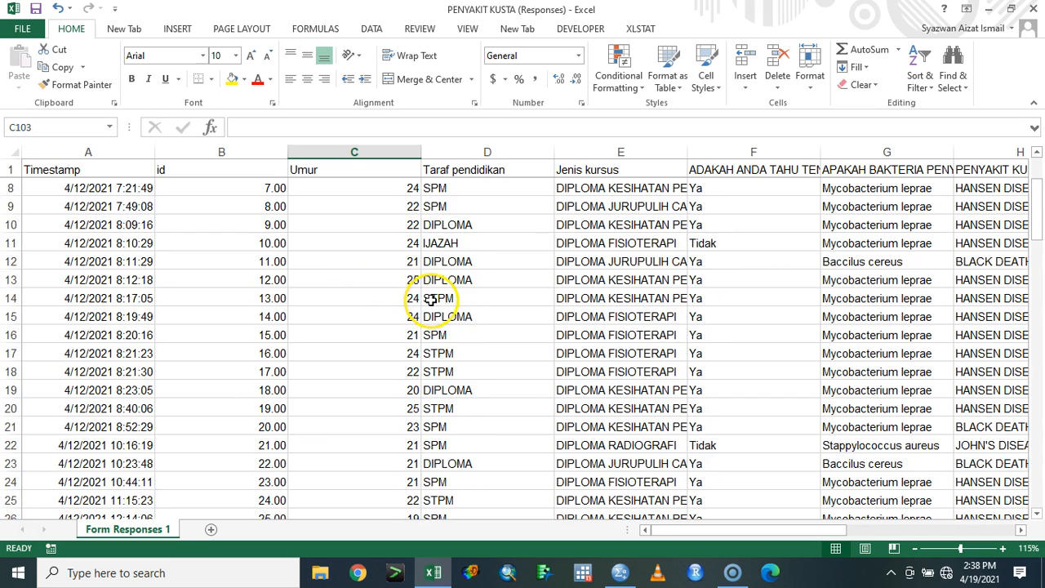
scroll(430, 299, up, 2)
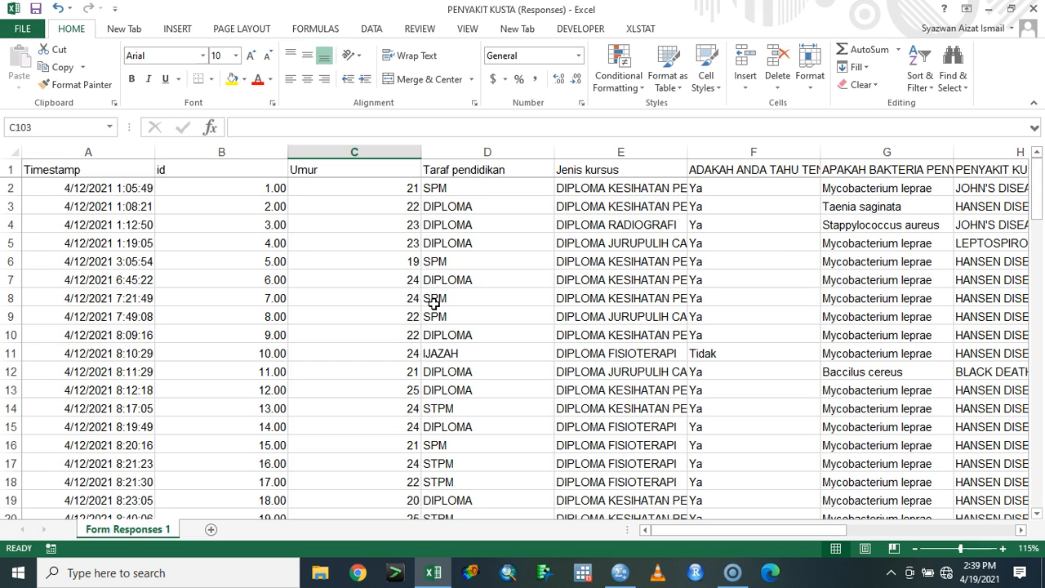
click(509, 151)
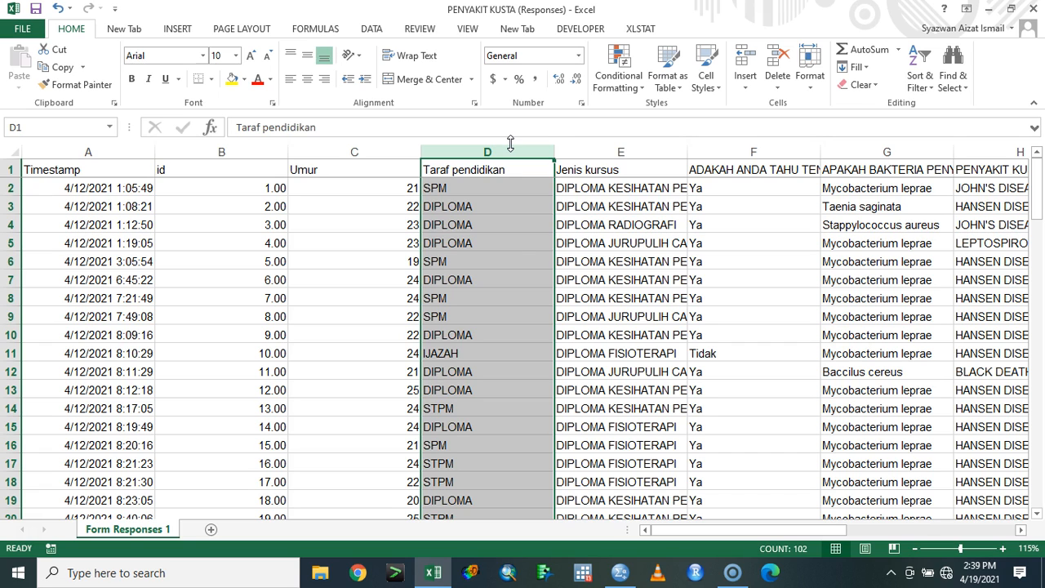
scroll(526, 299, down, 8)
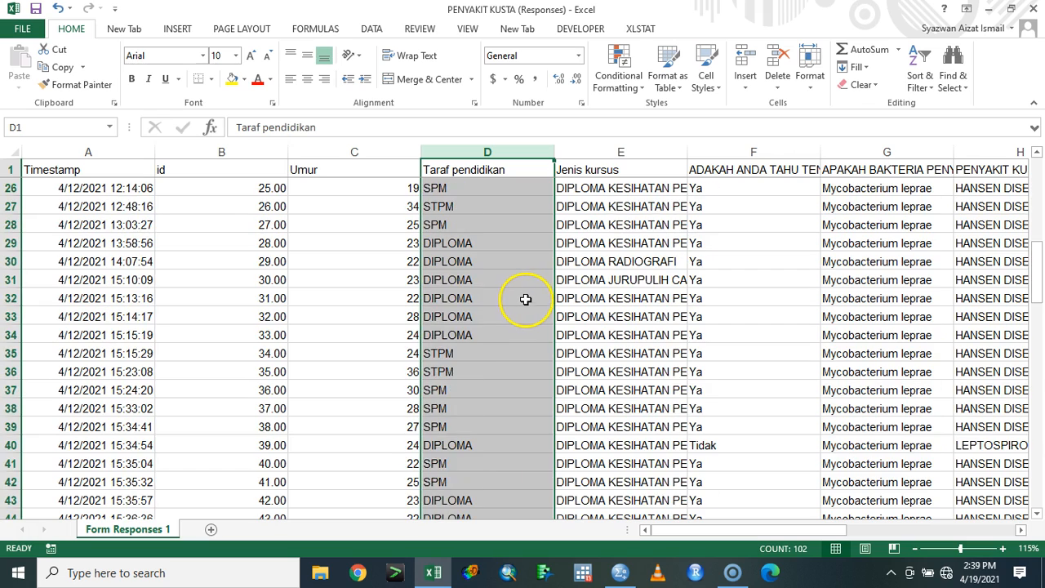
scroll(526, 299, down, 11)
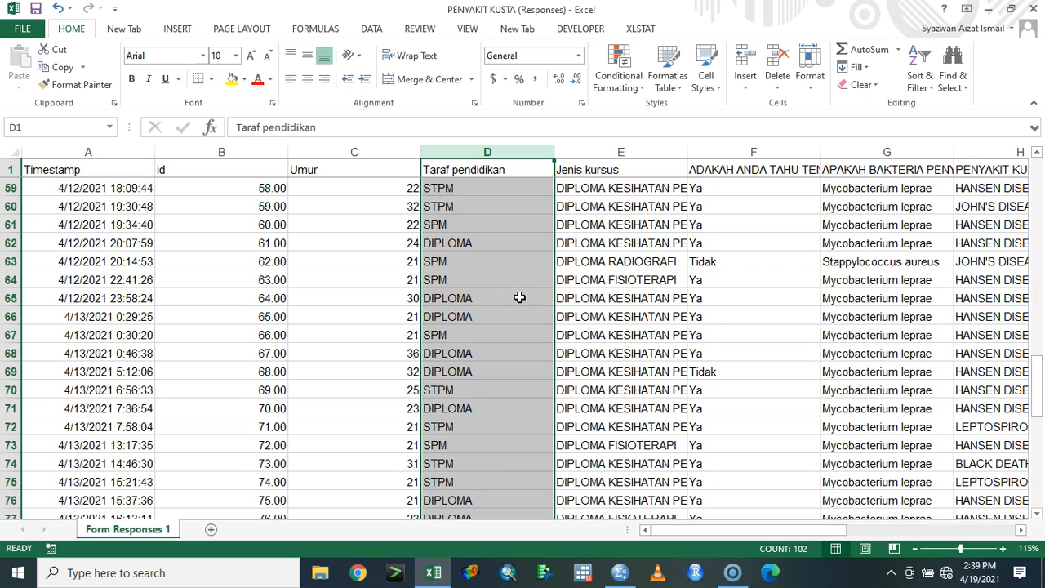
scroll(523, 302, up, 19)
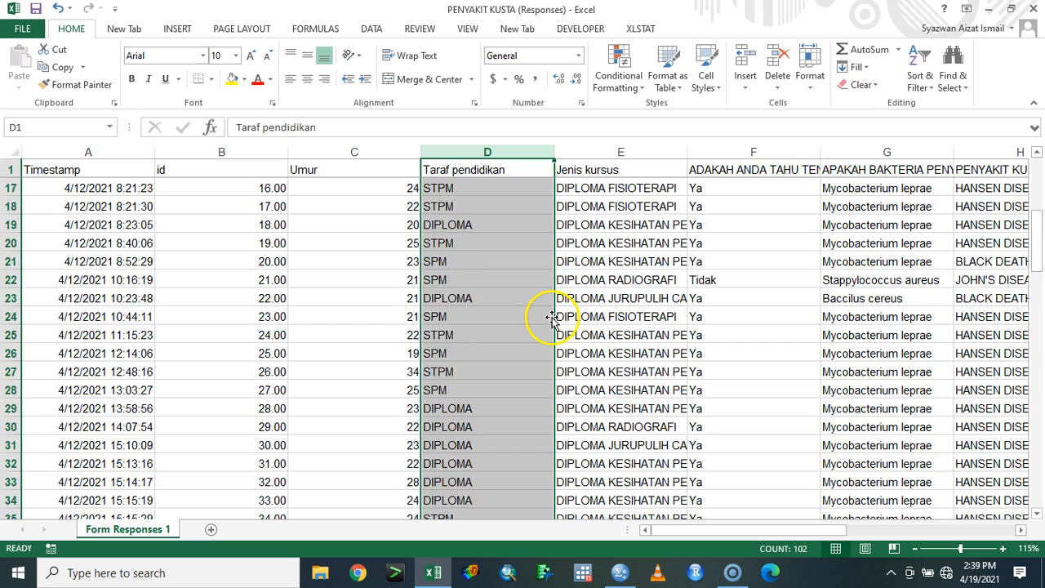
click(508, 151)
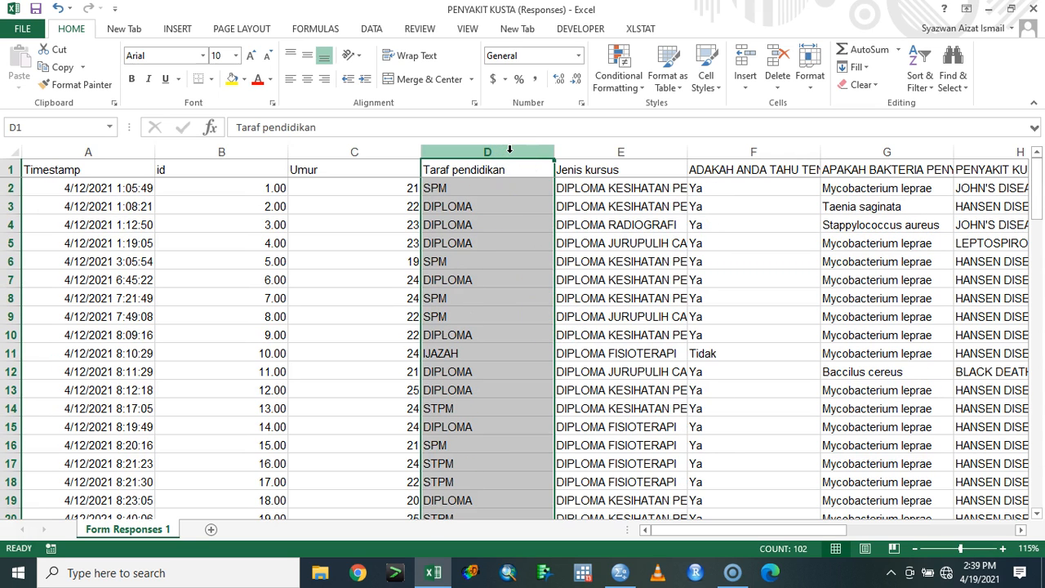
key(ctrl+h)
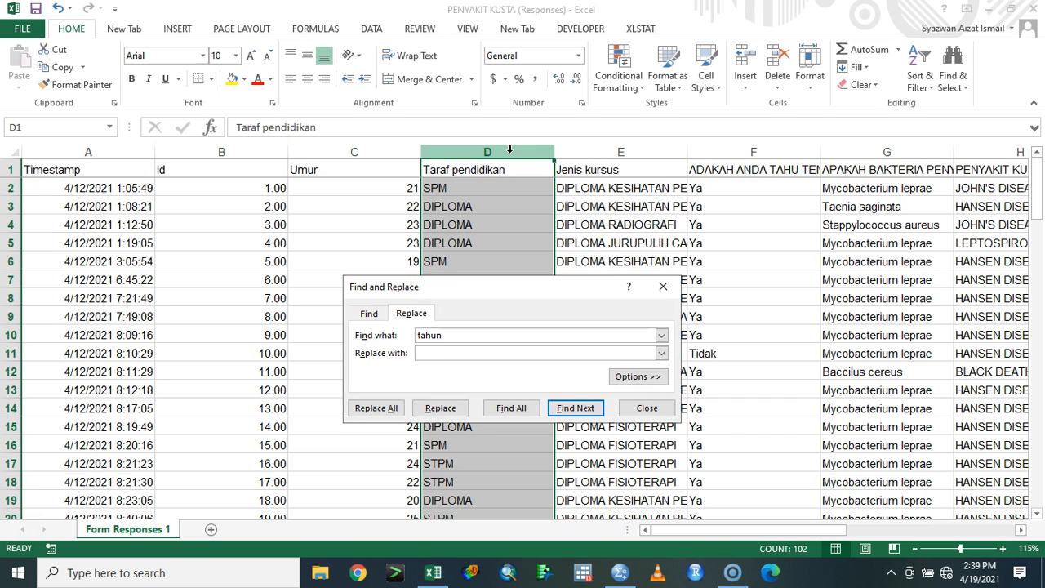
double_click(466, 336)
text(spm)
key(Tab)
text(1)
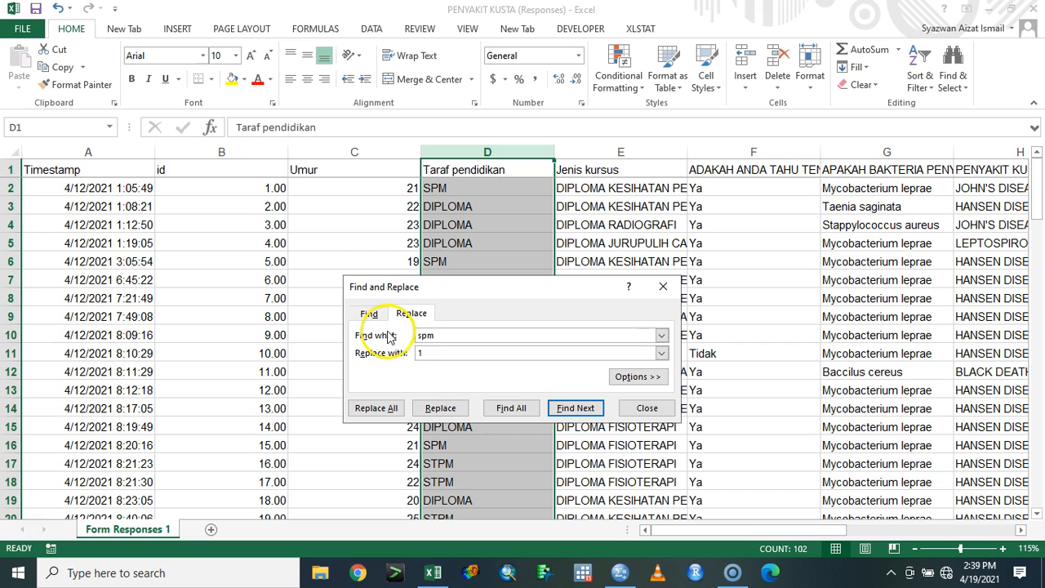
click(392, 405)
click(517, 324)
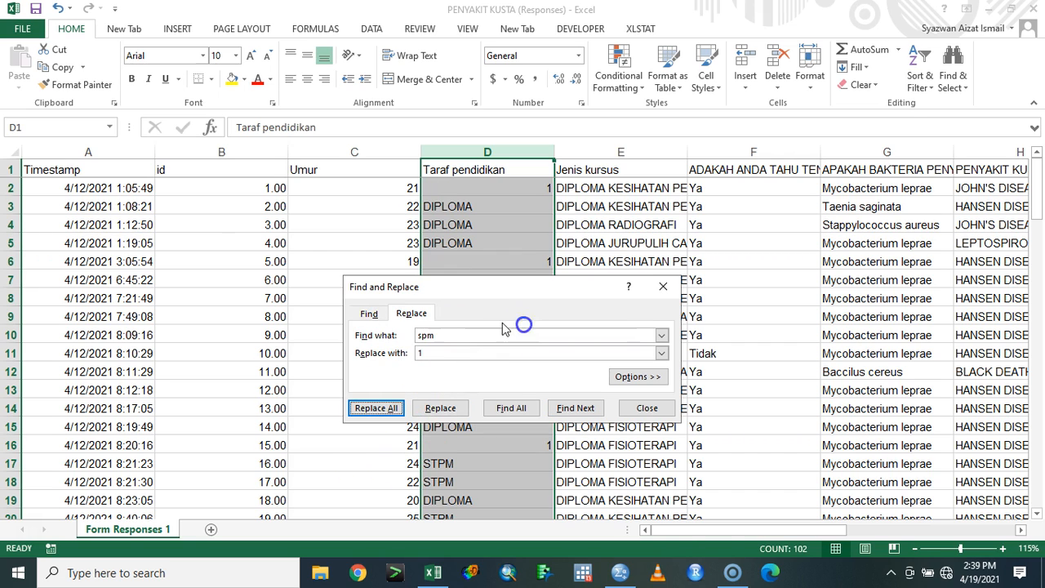
Replace every "stpm" in the Taraf pendidikan column with 2.
click(389, 326)
text(stpm)
key(Tab)
text(2)
click(375, 408)
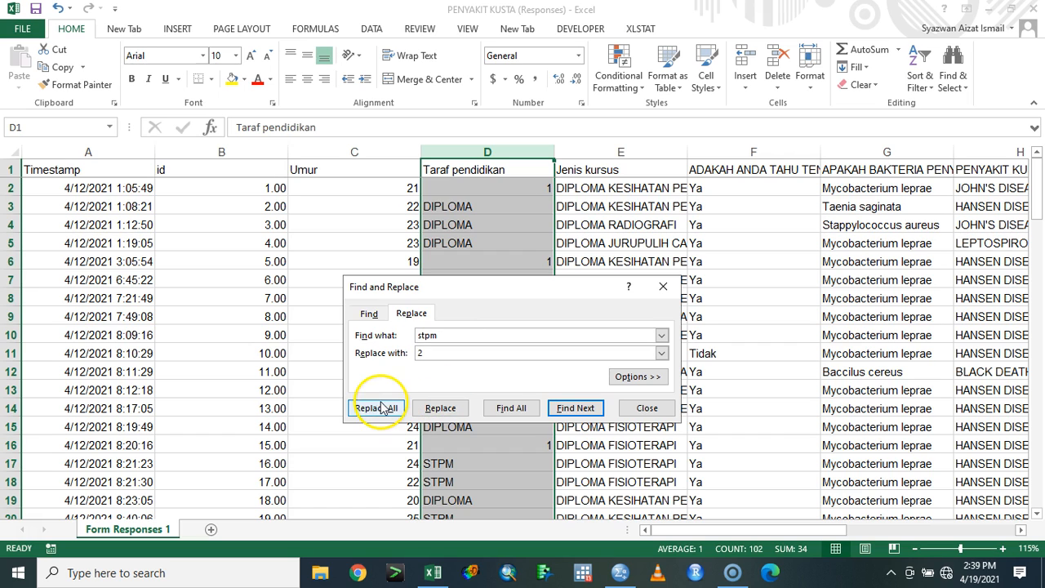
click(506, 325)
Replace every "diploma" in the Taraf pendidikan column with 3.
text(diploma)
key(Tab)
text(3)
click(397, 415)
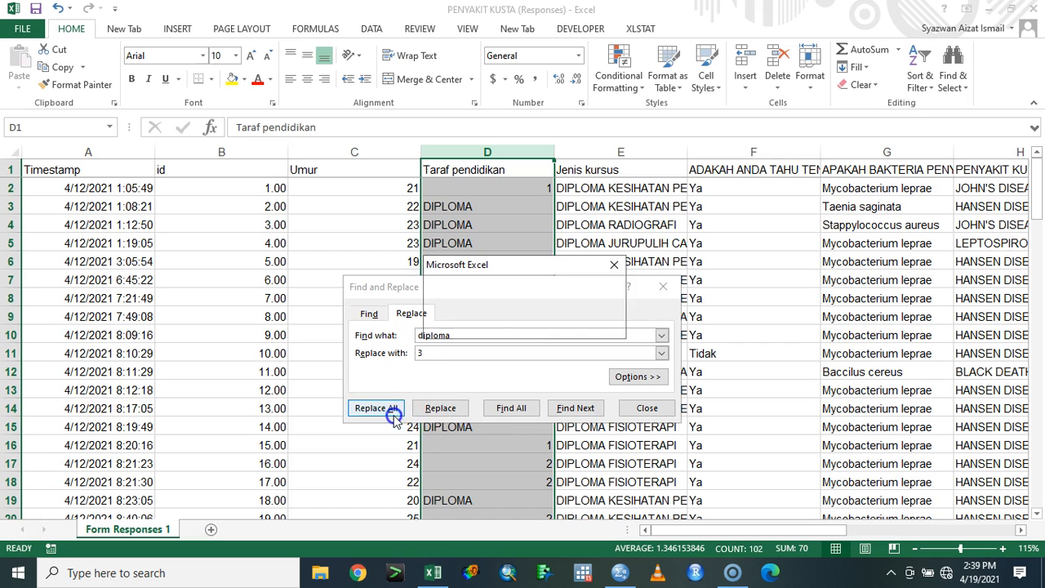
click(531, 325)
Replace every "ijazah" in the Taraf pendidikan column with 4 and close the Find and Replace dialog.
drag(454, 340, 402, 335)
text(ijazah)
key(Tab)
text(4)
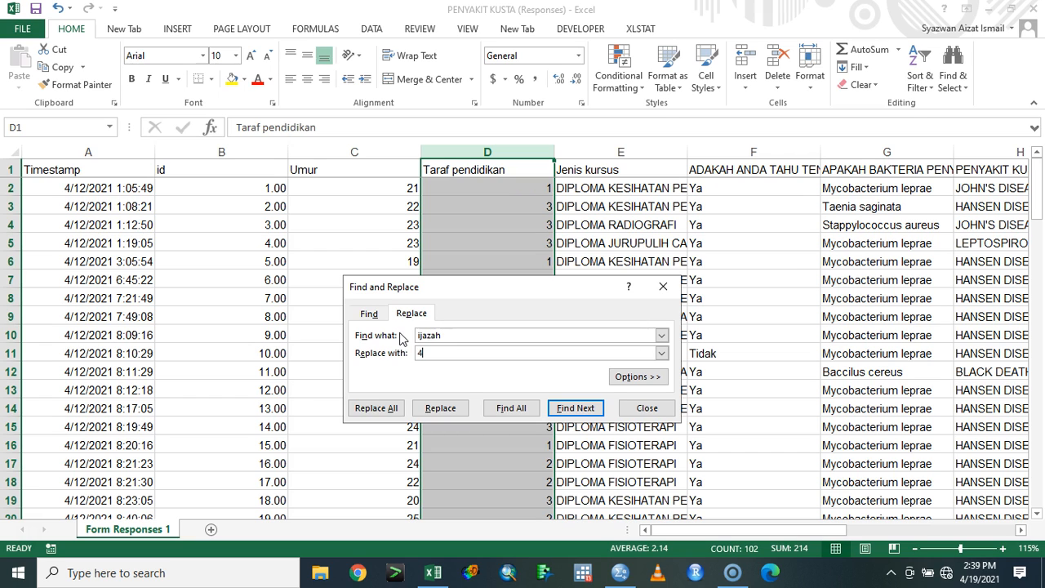
click(371, 408)
click(522, 325)
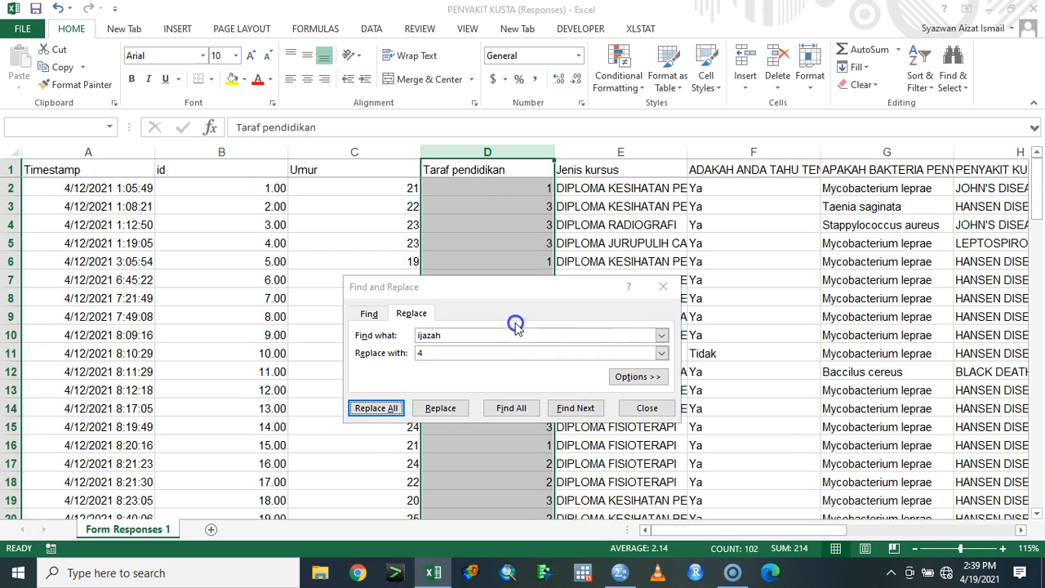
click(624, 407)
Check the codes down the Taraf pendidikan column and narrow the column to about the width of its header.
scroll(548, 360, down, 20)
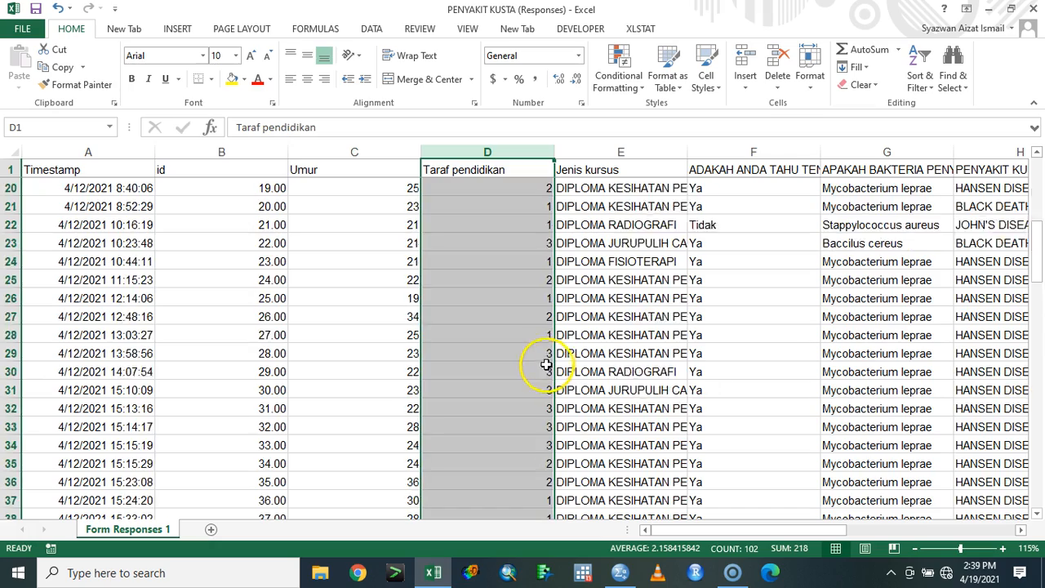
scroll(547, 365, down, 7)
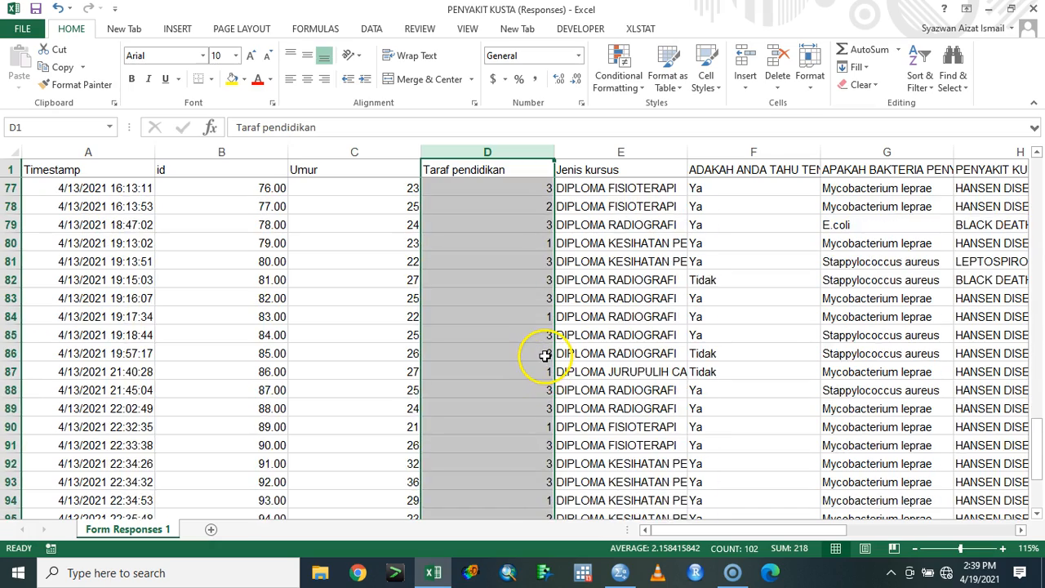
scroll(545, 352, up, 9)
scroll(545, 353, up, 20)
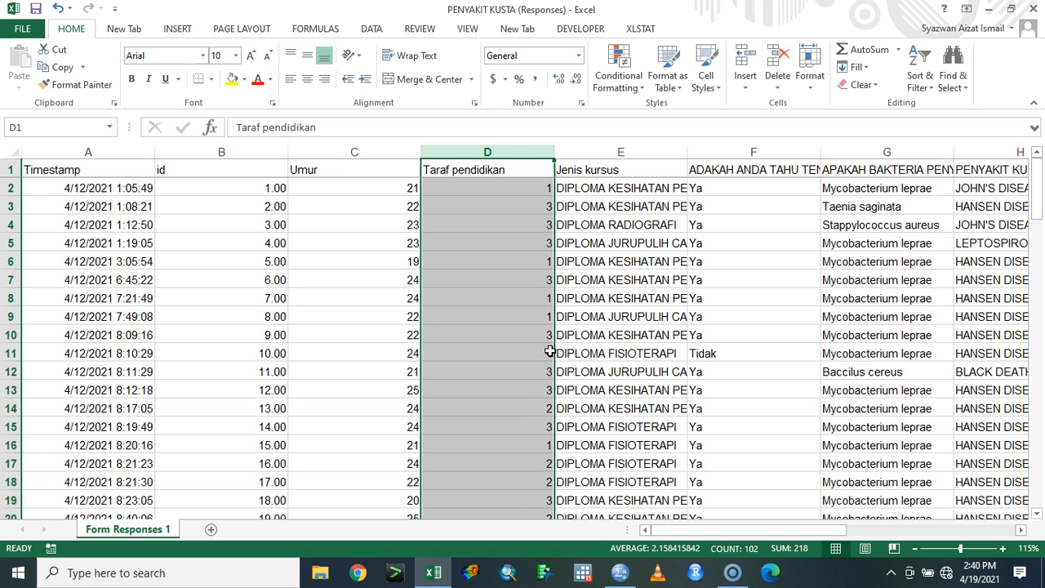
drag(554, 152, 514, 164)
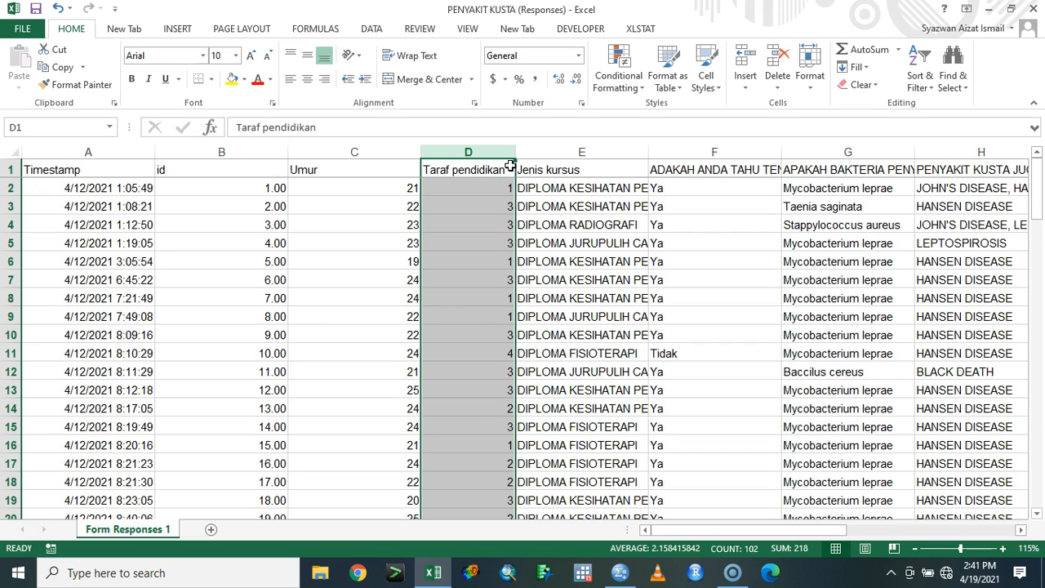
Turn on filtering for the header row of the survey table.
click(551, 170)
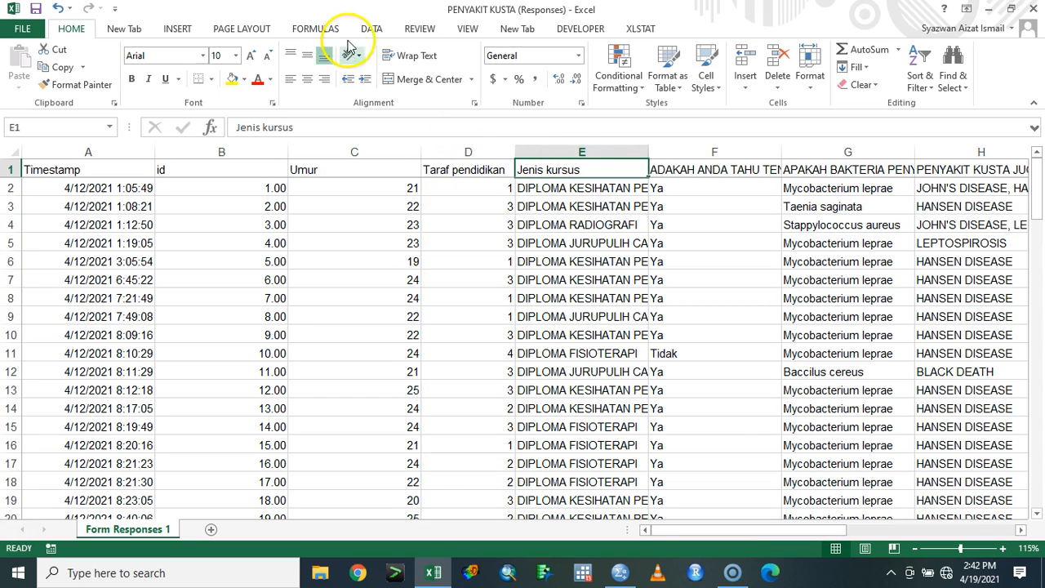
click(371, 30)
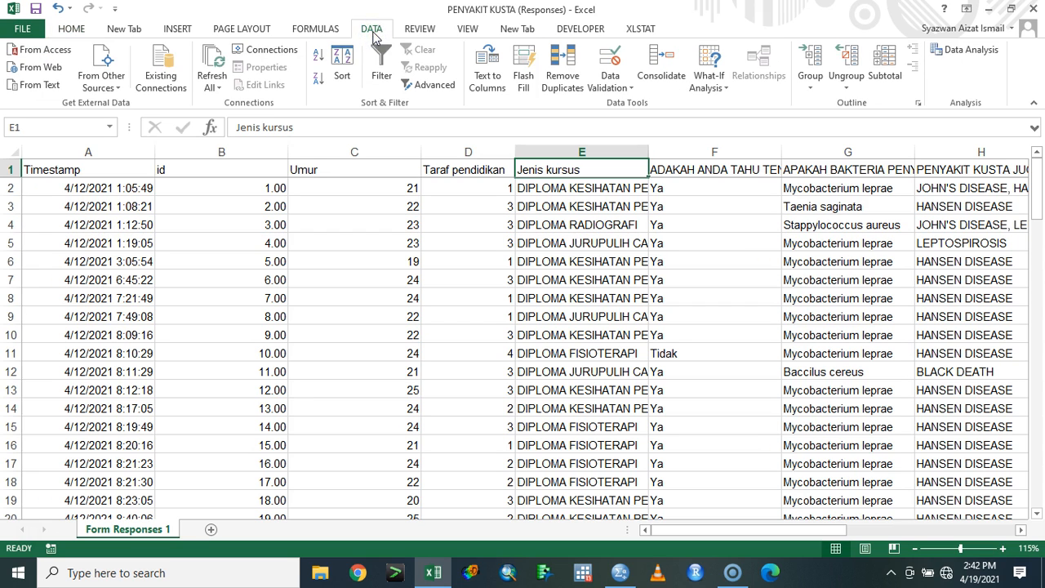
click(373, 60)
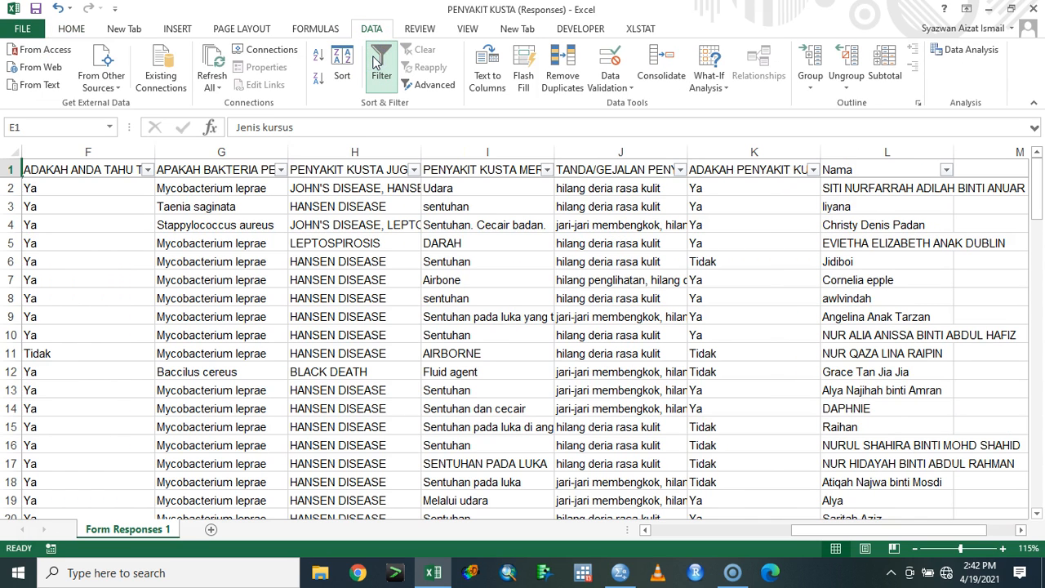
drag(824, 535, 672, 528)
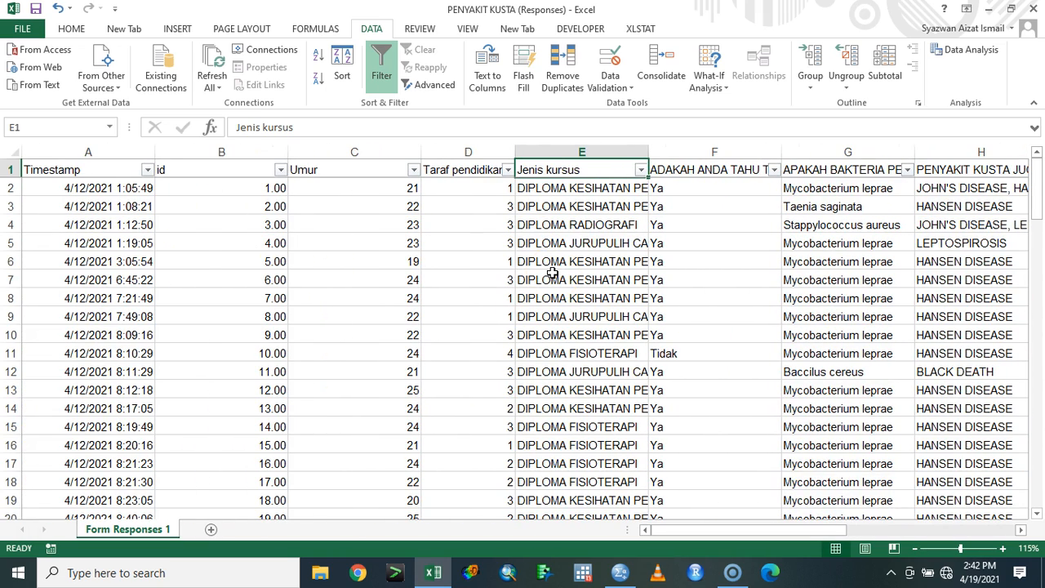
Filter the Jenis kursus column to show only DIPLOMA FISIOTERAPI.
click(640, 170)
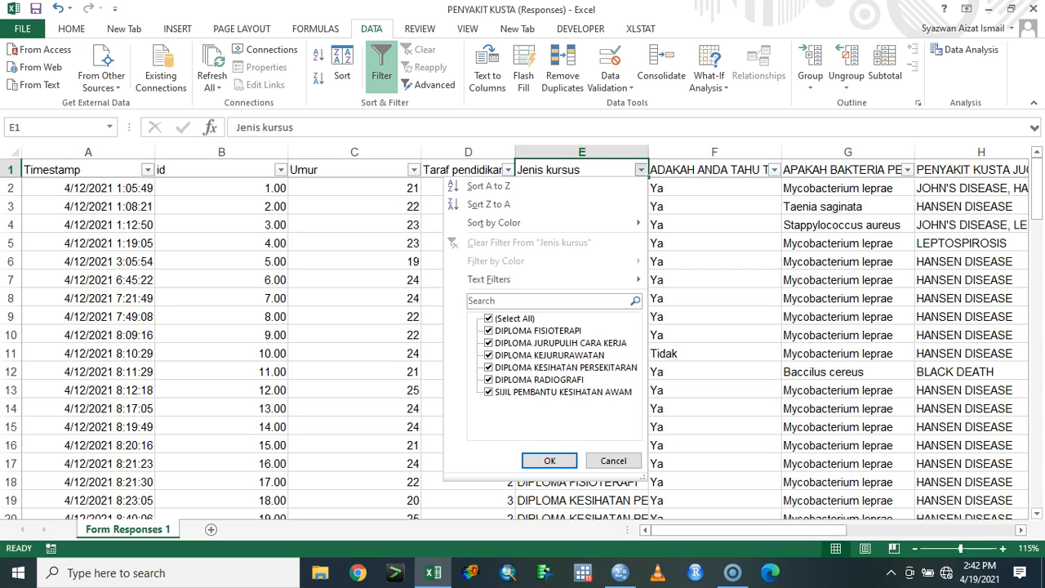
click(489, 318)
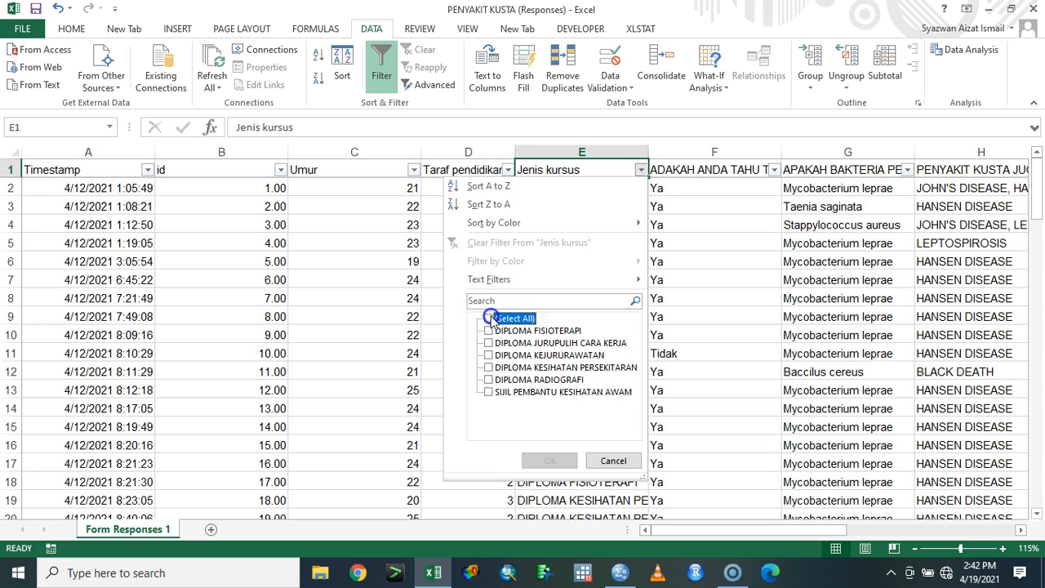
click(488, 331)
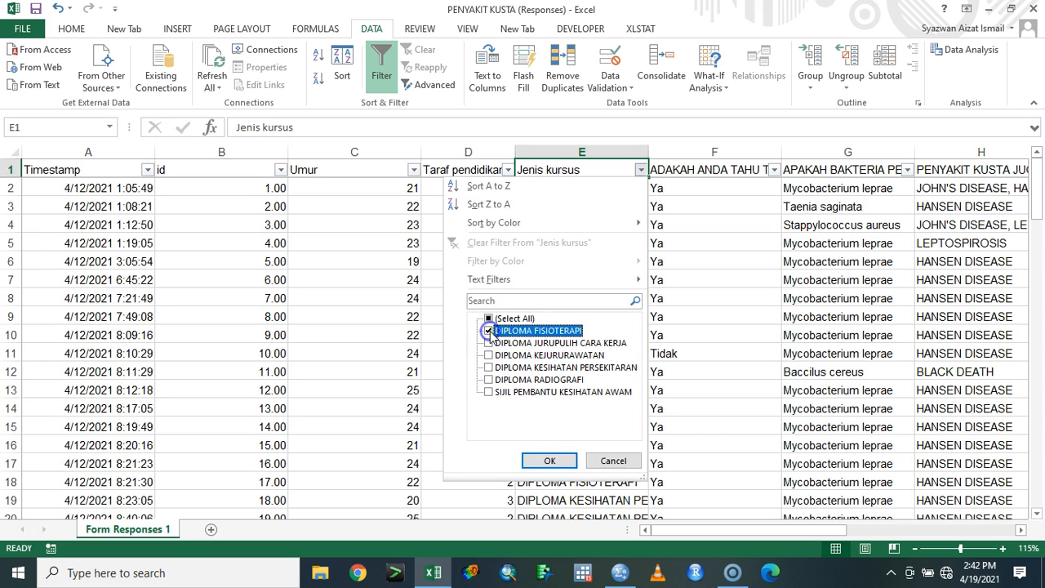
click(559, 462)
Enter 1 in the first filtered Jenis kursus cell, E11, and copy it over all remaining DIPLOMA FISIOTERAPI cells.
click(571, 188)
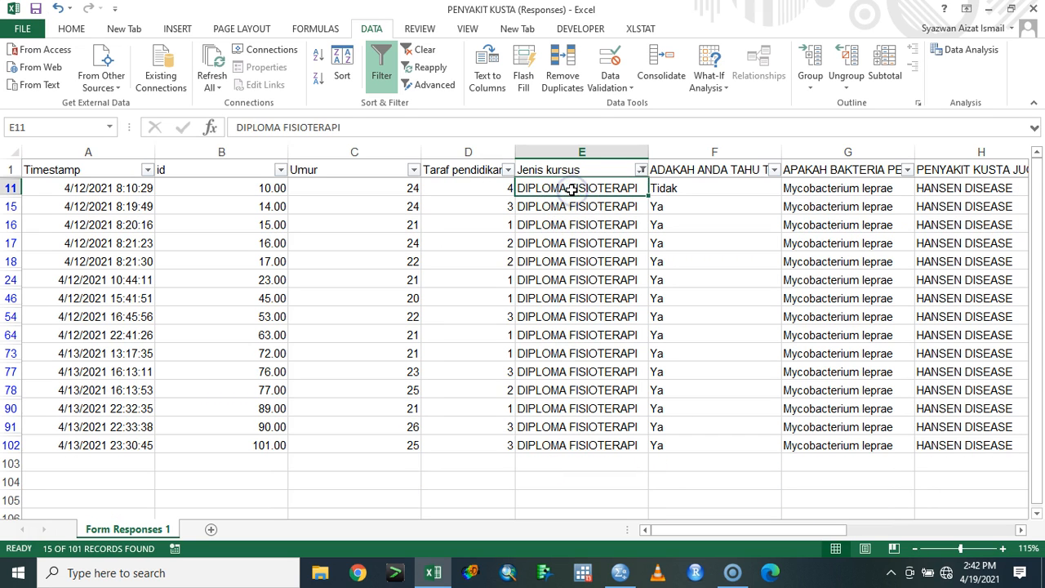
text(1)
click(598, 217)
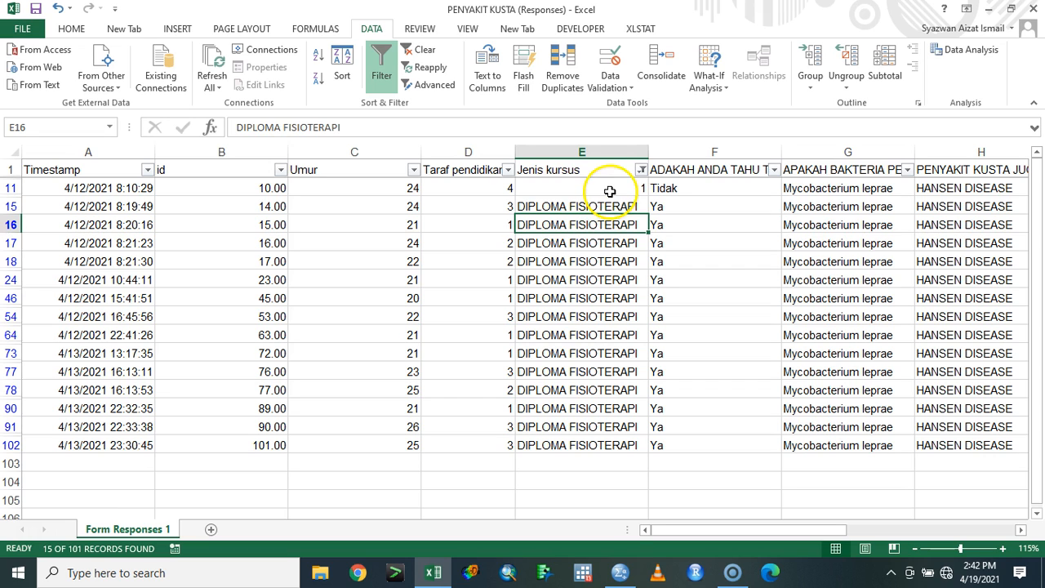
click(611, 191)
key(ctrl+c)
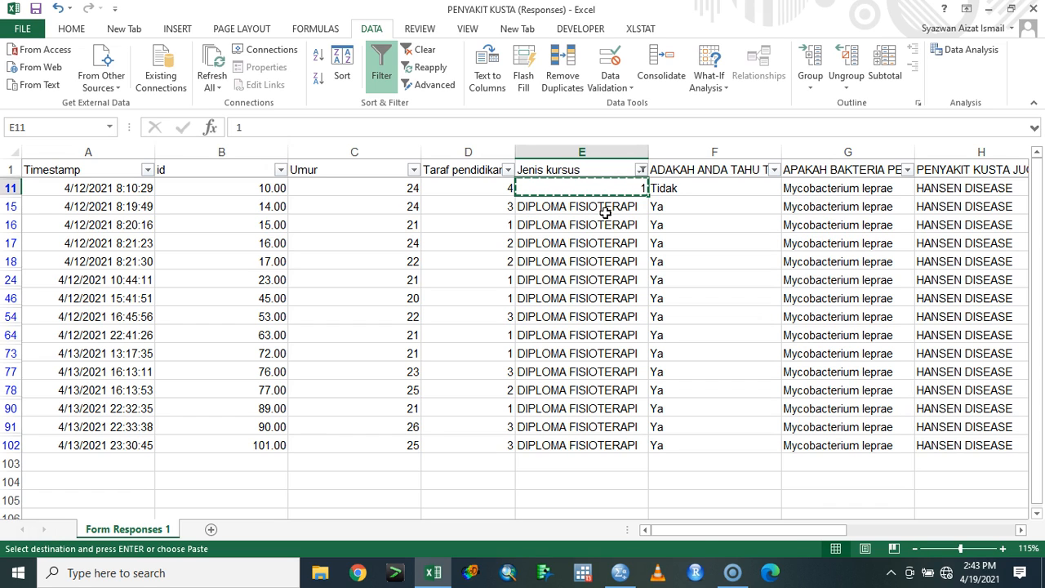
key(ctrl+shift+Down)
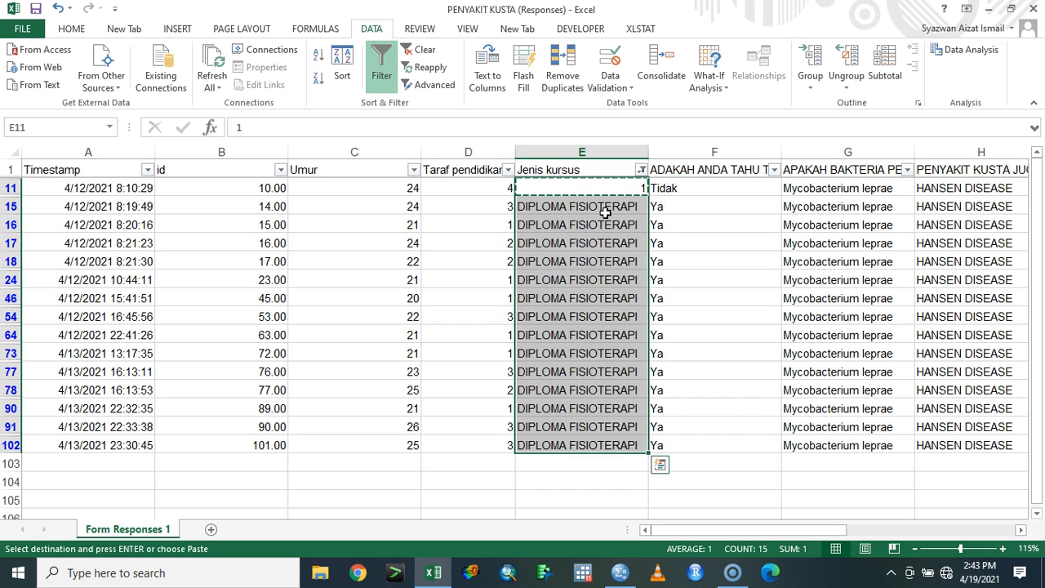
key(ctrl+v)
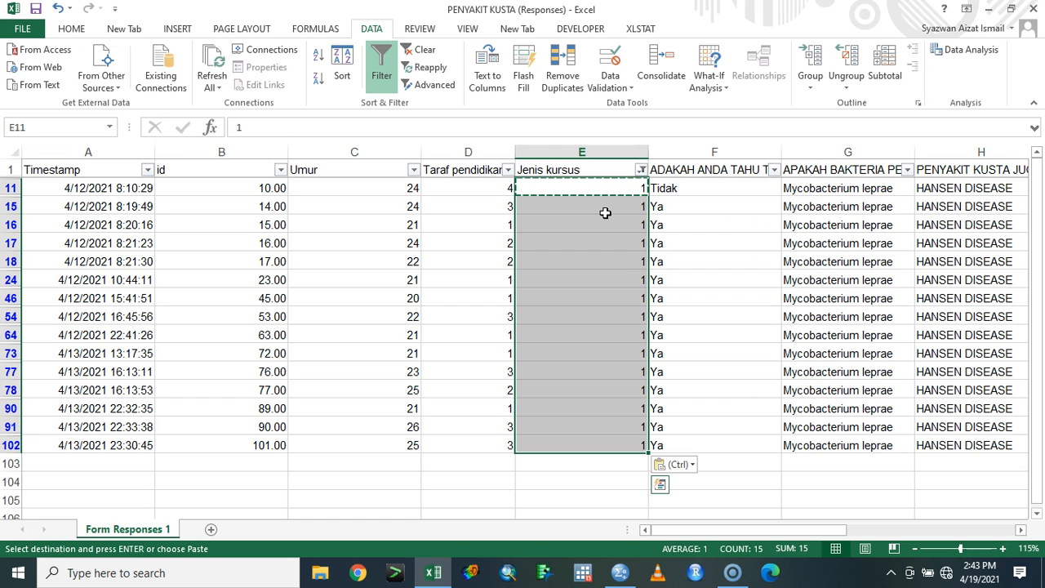
Filter the Jenis kursus column to show only DIPLOMA JURUPULIH CARA KERJA.
click(641, 170)
click(527, 344)
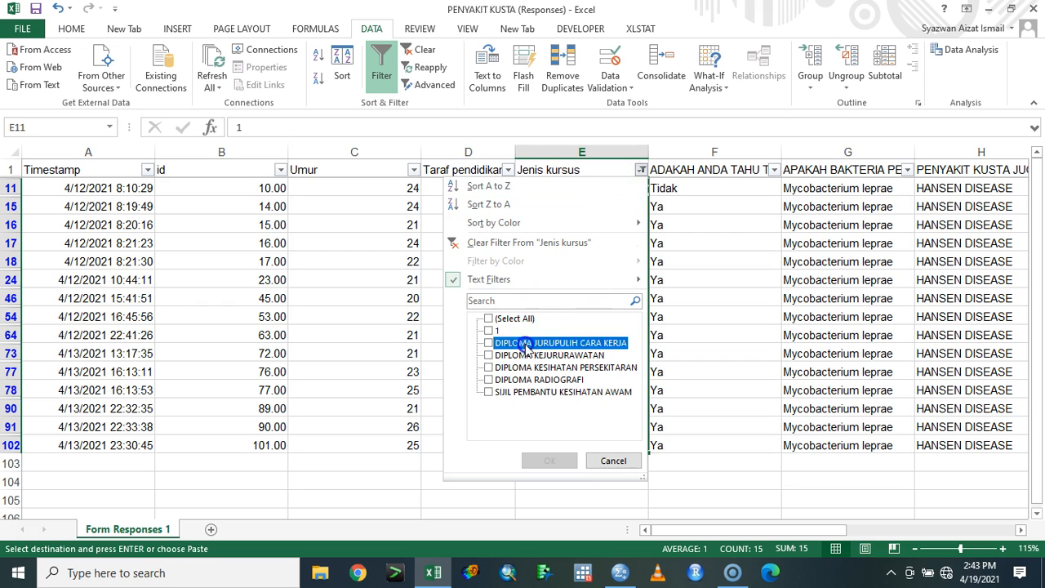
click(550, 461)
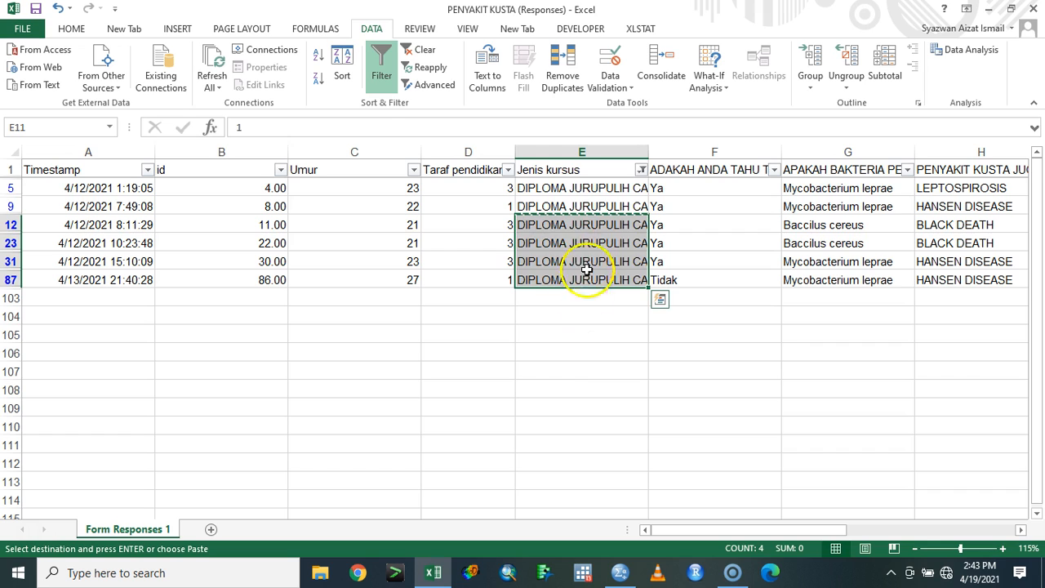
Enter 2 in the first filtered Jenis kursus cell, E5, and copy it over all remaining DIPLOMA JURUPULIH CARA KERJA cells.
click(605, 188)
click(600, 243)
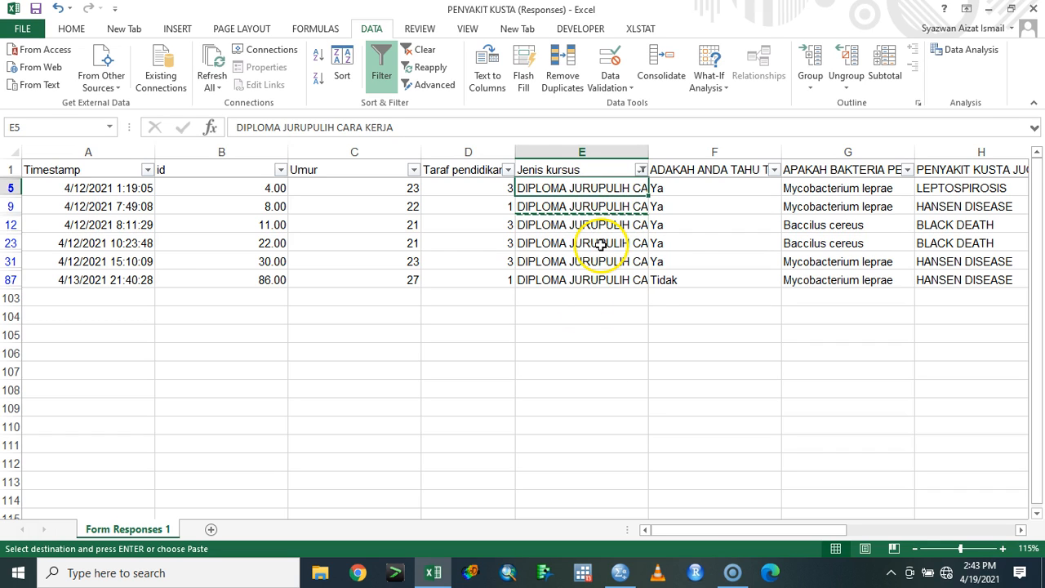
text(2)
click(633, 223)
click(632, 191)
key(ctrl+c)
click(623, 210)
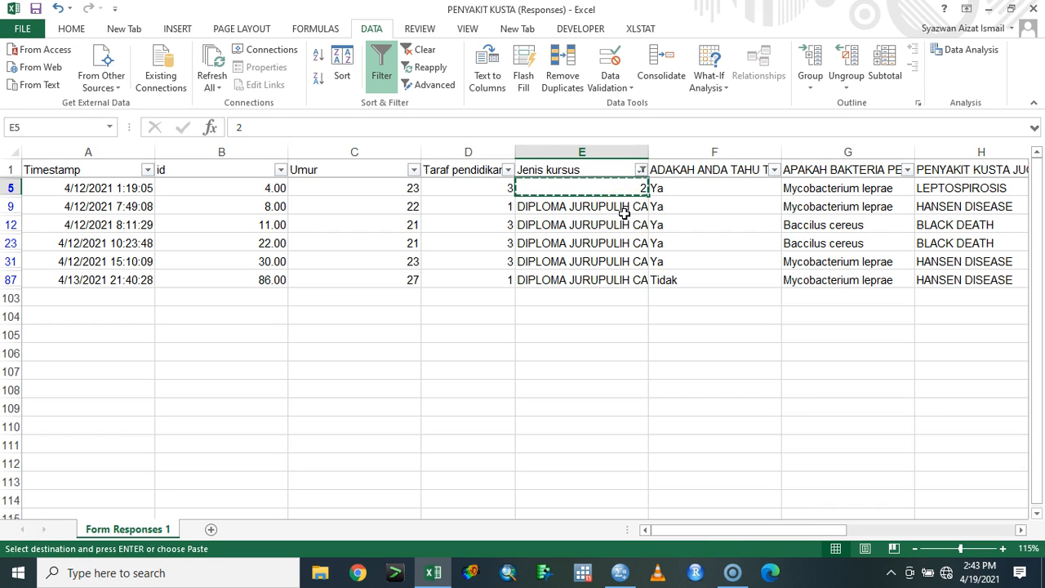
key(ctrl+shift+Down)
key(ctrl+v)
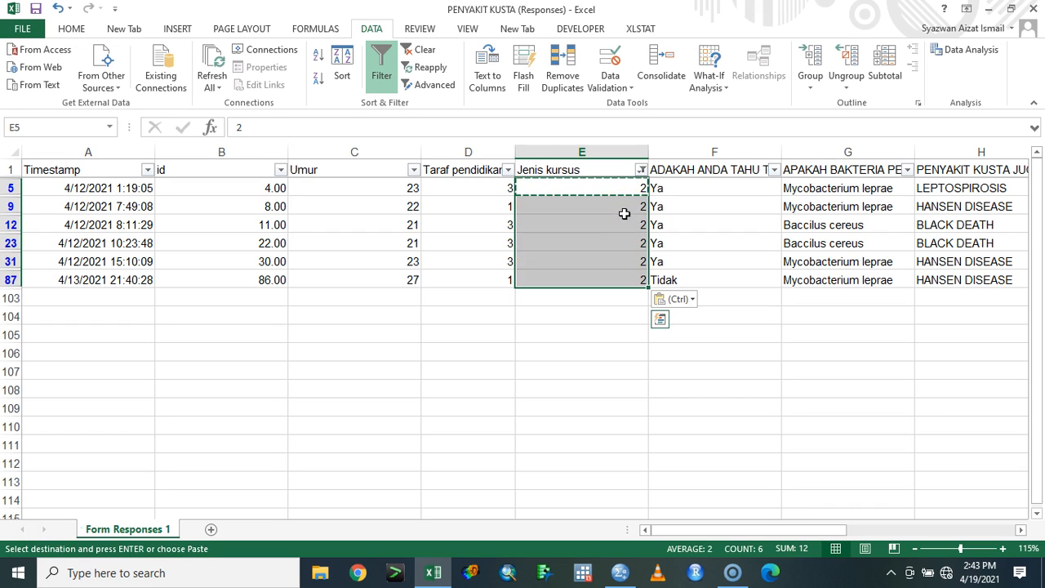
Filter the Jenis kursus column to show only DIPLOMA KEJURURAWATAN and enter 3 in its cell, E99.
click(640, 170)
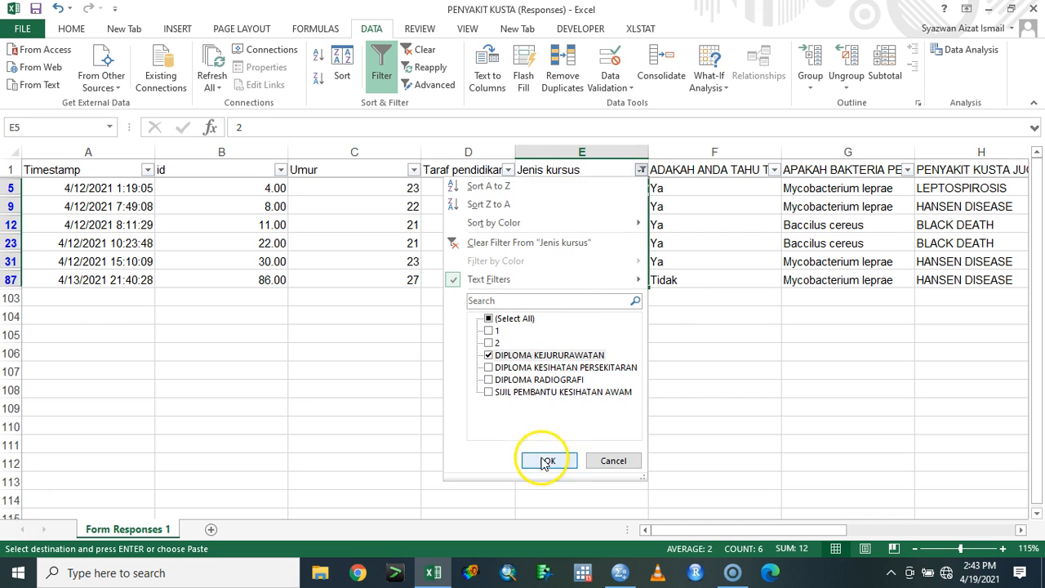
click(545, 462)
click(608, 193)
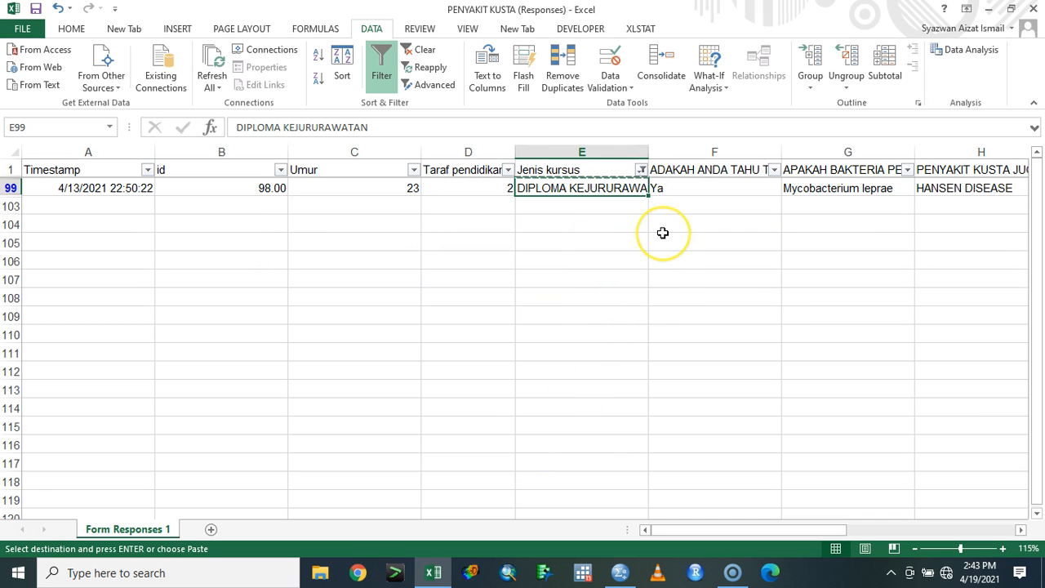
text(2)
key(Return)
Filter the Jenis kursus column to show only DIPLOMA KESIHATAN PERSEKITARAN.
click(640, 170)
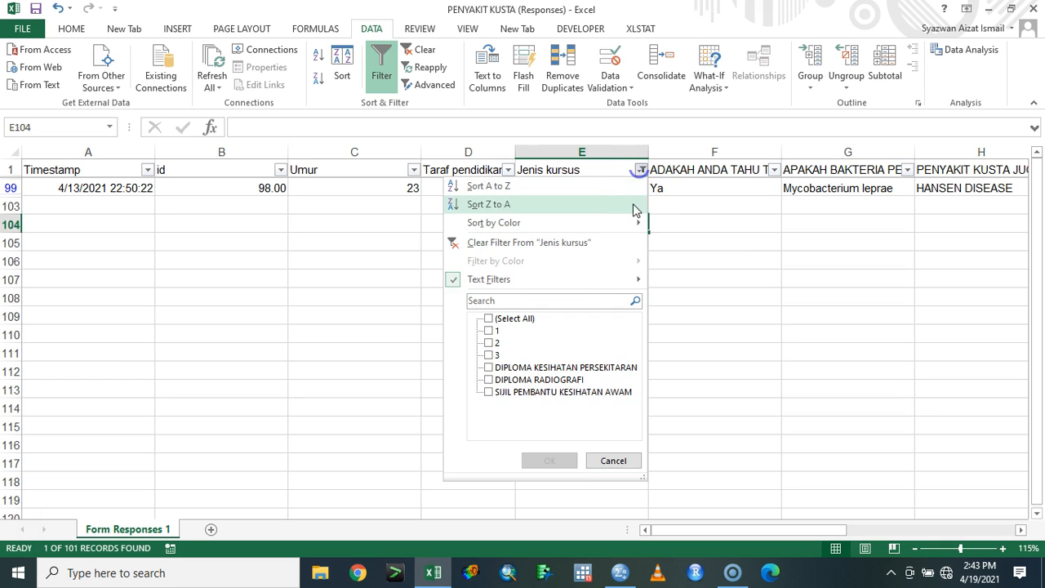
click(539, 368)
click(535, 460)
Enter 4 in the first filtered Jenis kursus cell, E2, and copy it over all remaining DIPLOMA KESIHATAN PERSEKITARAN cells.
click(622, 185)
text(4)
key(Return)
click(628, 188)
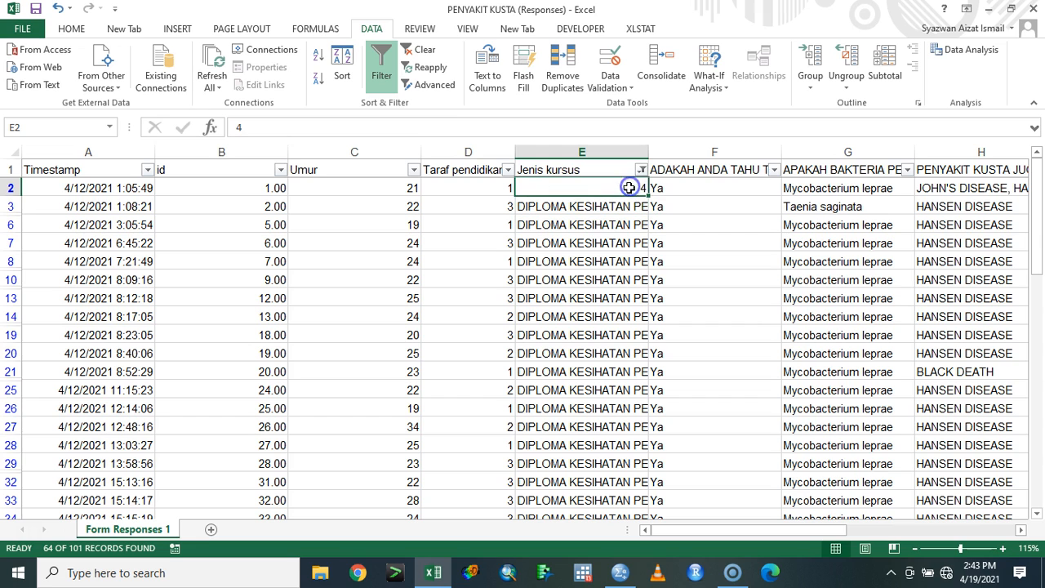
key(ctrl+c)
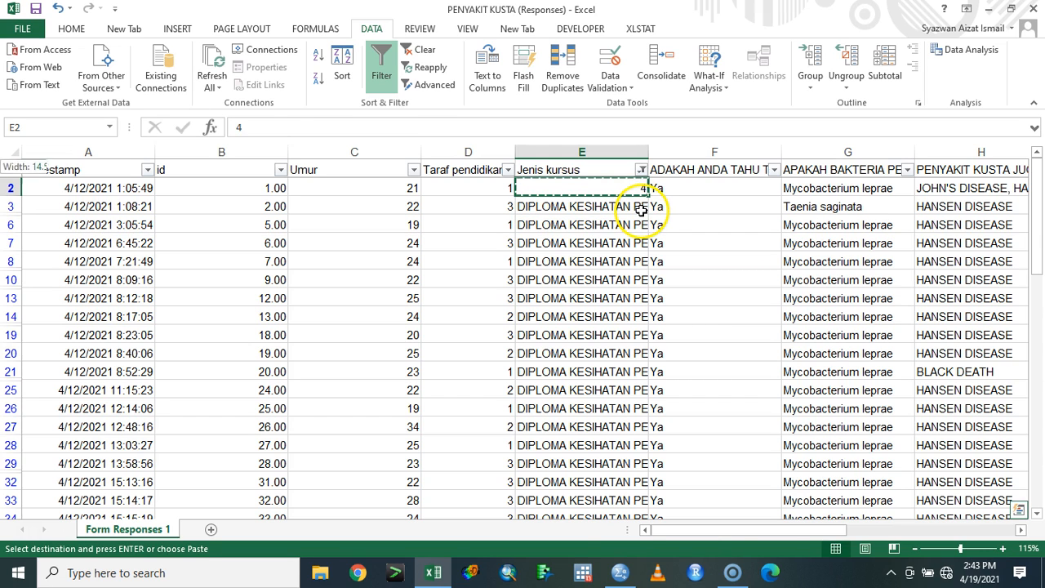
key(ctrl+a)
click(642, 207)
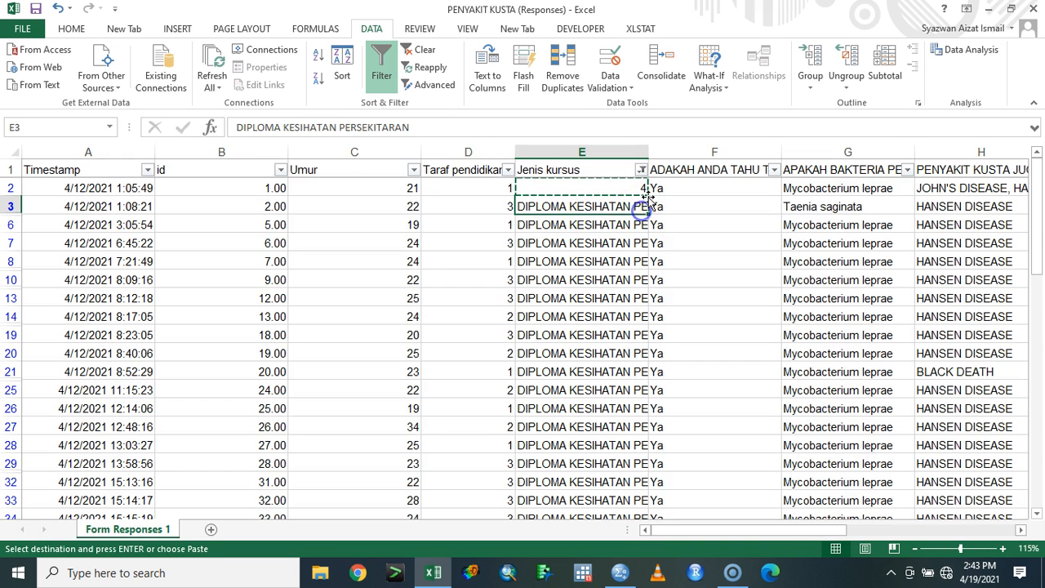
click(641, 188)
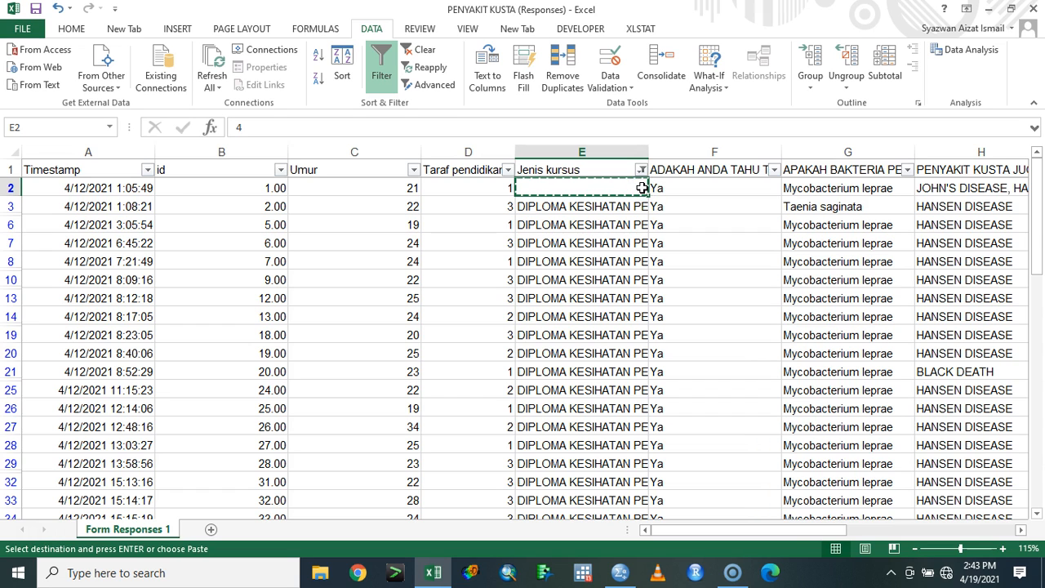
key(ctrl+shift+Down)
key(ctrl+v)
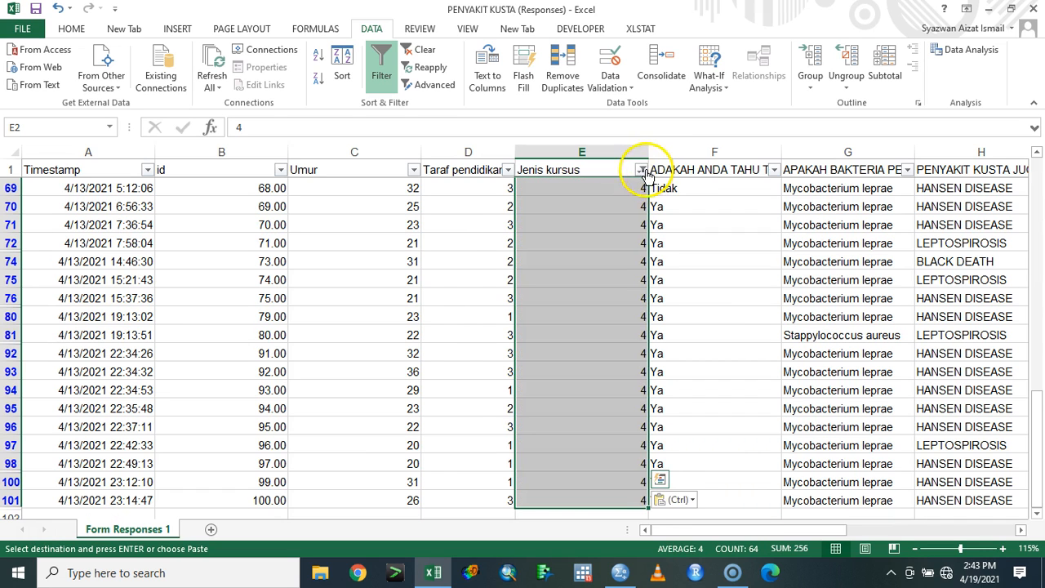
Filter the Jenis kursus column to show only DIPLOMA RADIOGRAFI.
click(644, 170)
click(561, 380)
click(549, 460)
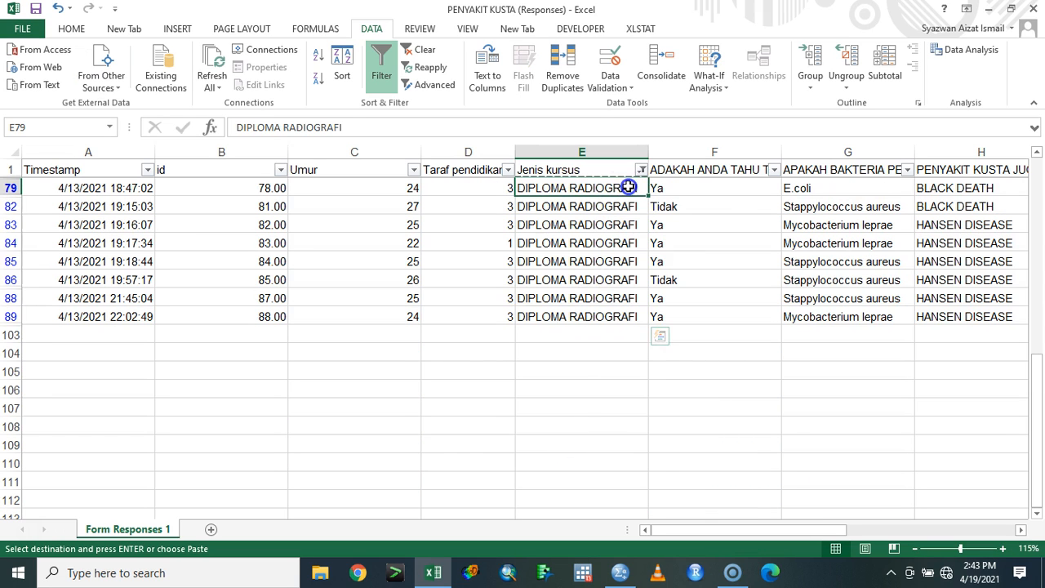
Enter 5 in Jenis kursus cell E79 and copy it over the DIPLOMA RADIOGRAFI cells below, down to E89.
text(5)
key(Return)
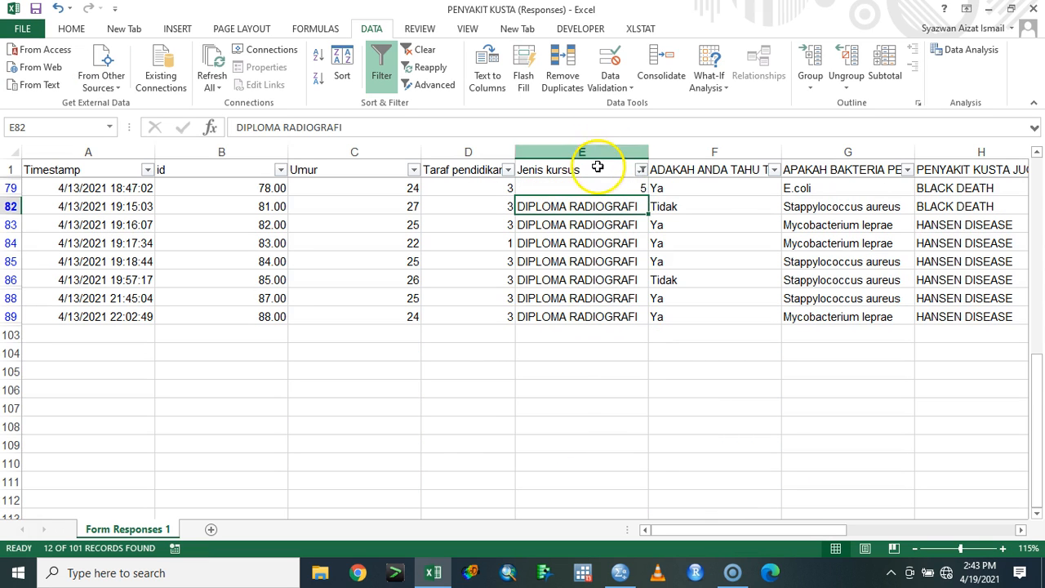
click(581, 189)
key(ctrl+c)
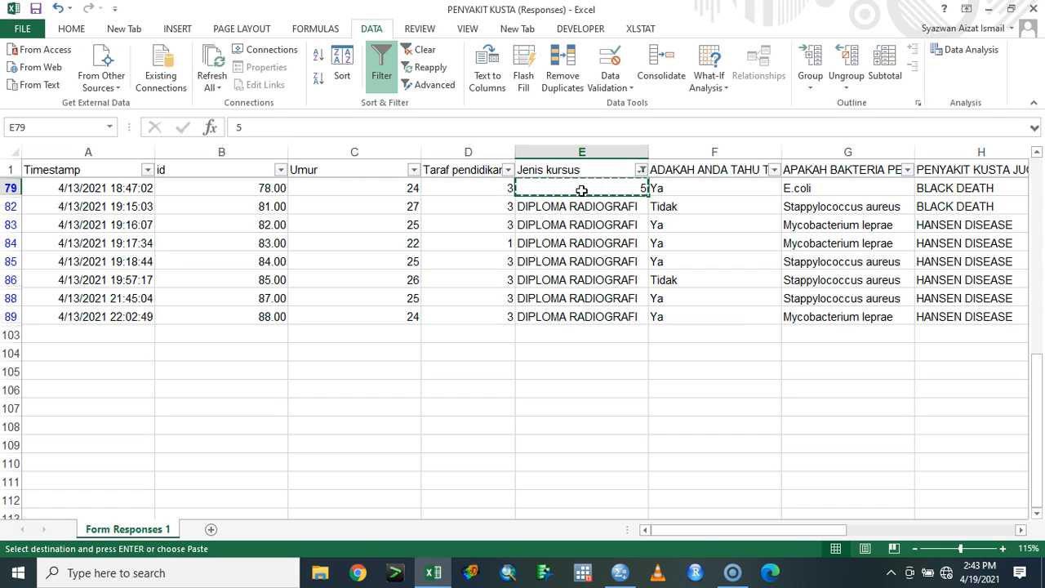
key(ctrl+shift+Down)
key(ctrl+v)
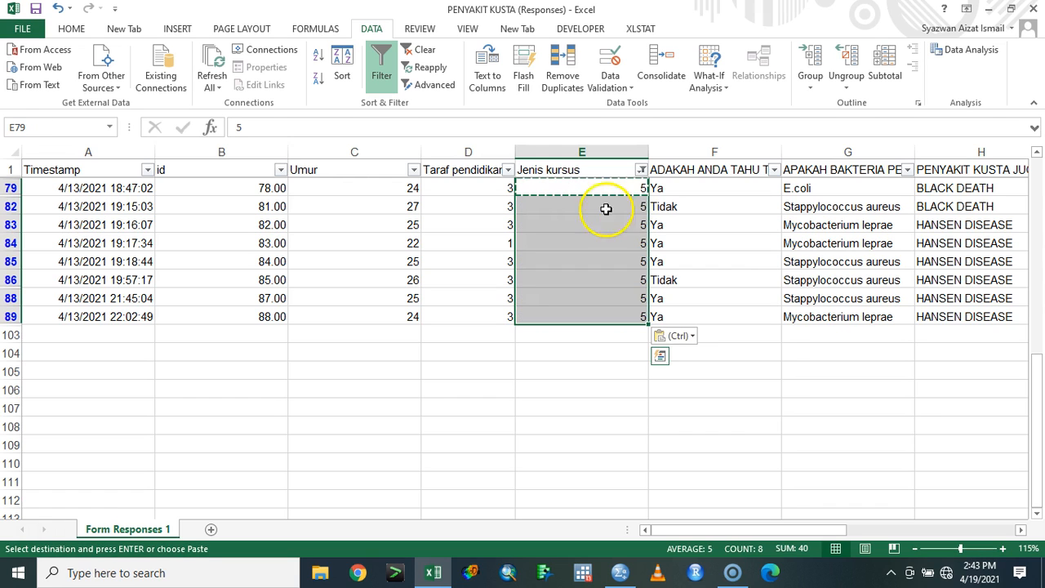
Reapply the Jenis kursus filter for DIPLOMA RADIOGRAFI to list the rows that are still uncoded.
click(642, 169)
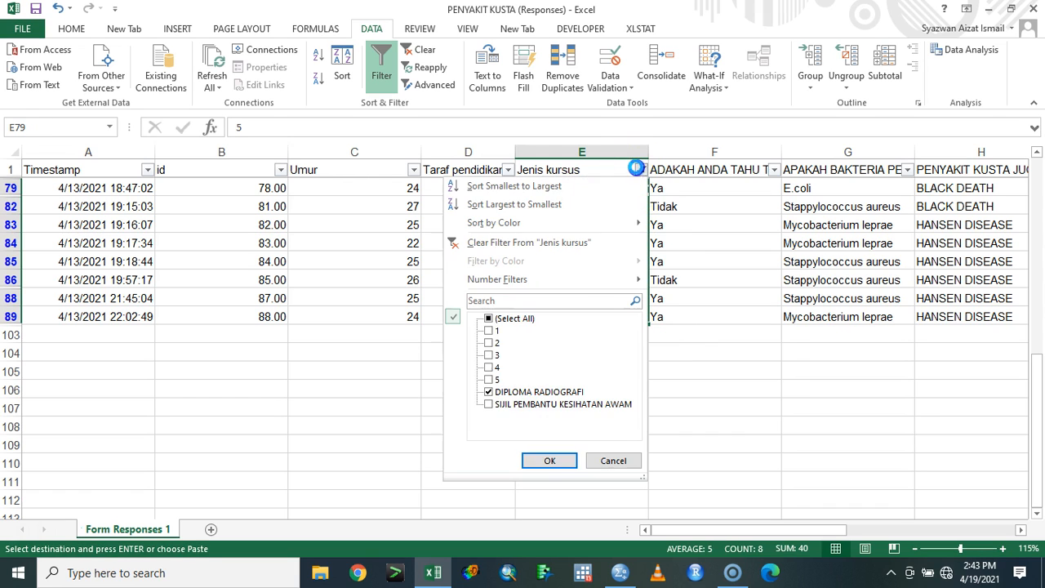
click(501, 392)
click(502, 392)
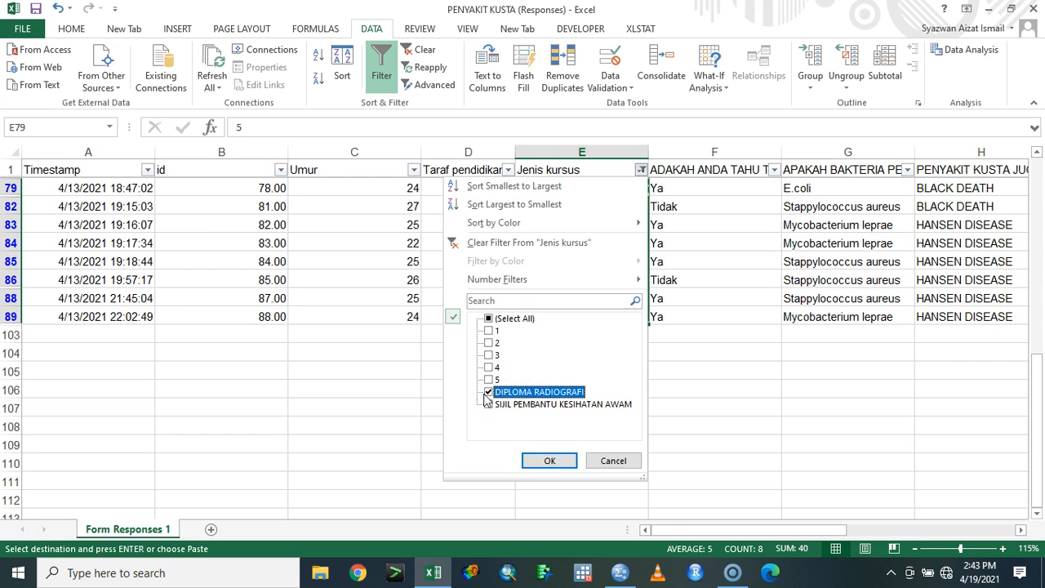
click(547, 461)
click(595, 342)
scroll(645, 238, up, 2)
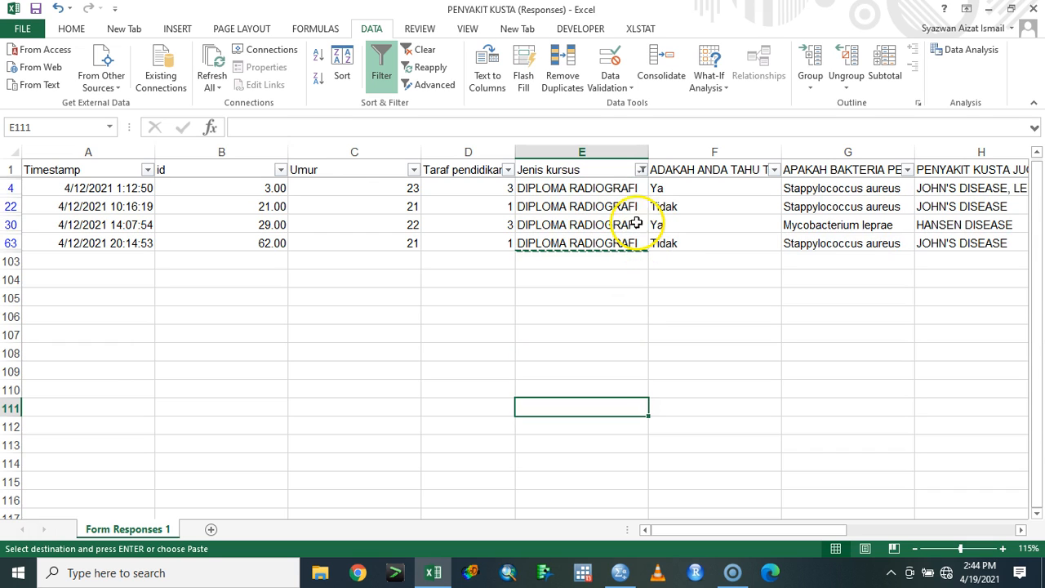
Enter 5 in Jenis kursus cell E4 and fill it down the remaining DIPLOMA RADIOGRAFI rows to E63.
click(634, 188)
text(5)
key(Return)
click(626, 187)
drag(647, 197, 656, 258)
click(622, 256)
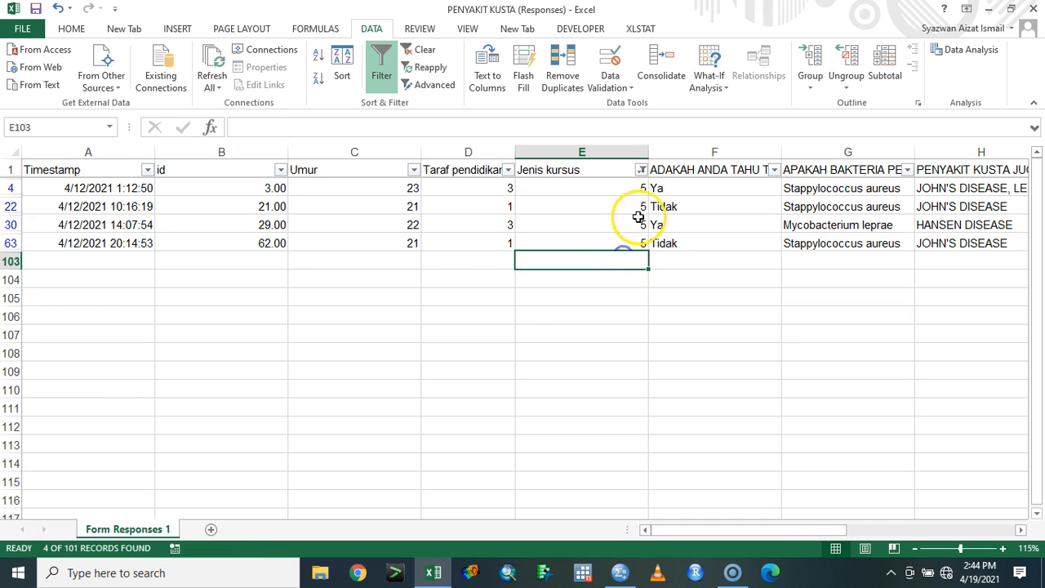
Filter the Jenis kursus column to show only SIJIL PEMBANTU KESIHATAN AWAM.
click(641, 169)
click(537, 391)
click(549, 460)
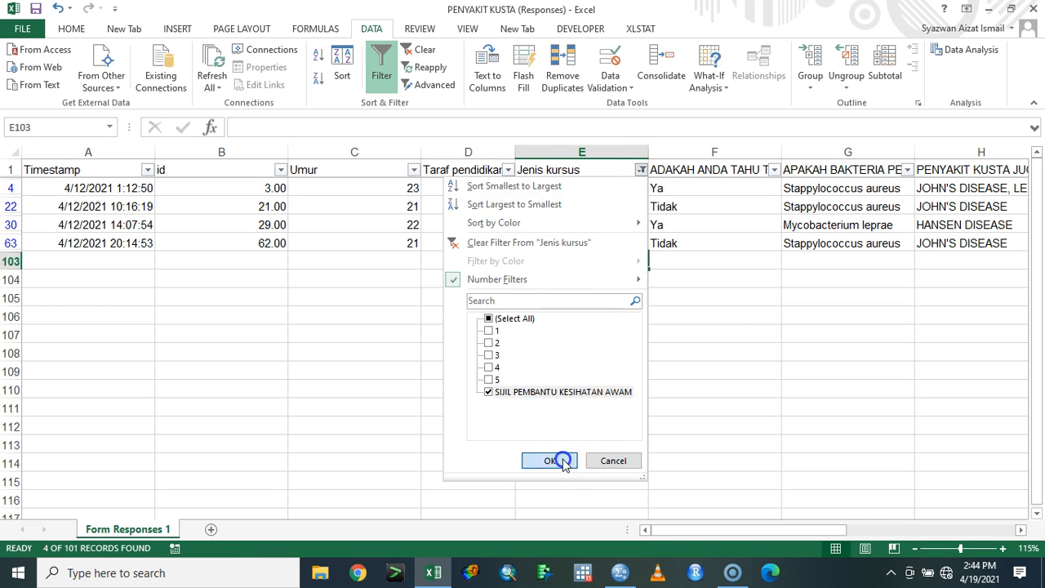
click(599, 316)
Enter 6 in Jenis kursus cell E52 and fill it down the other SIJIL PEMBANTU KESIHATAN AWAM rows to E57.
click(641, 187)
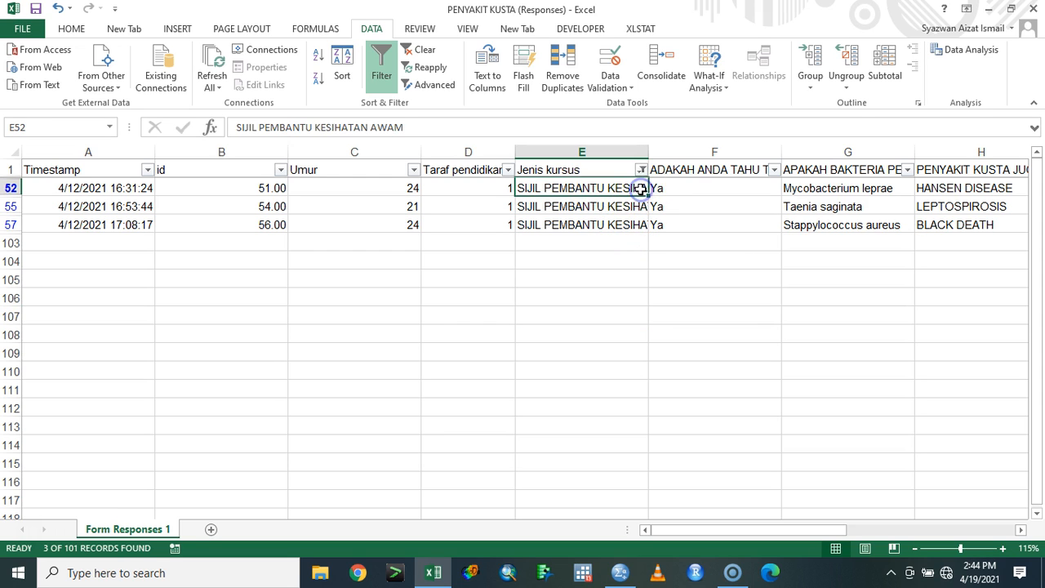
text(6)
click(618, 242)
click(611, 189)
drag(642, 203, 643, 225)
click(639, 257)
Select all values in the Jenis kursus filter to show every survey row again.
click(641, 169)
click(523, 320)
click(488, 318)
click(549, 460)
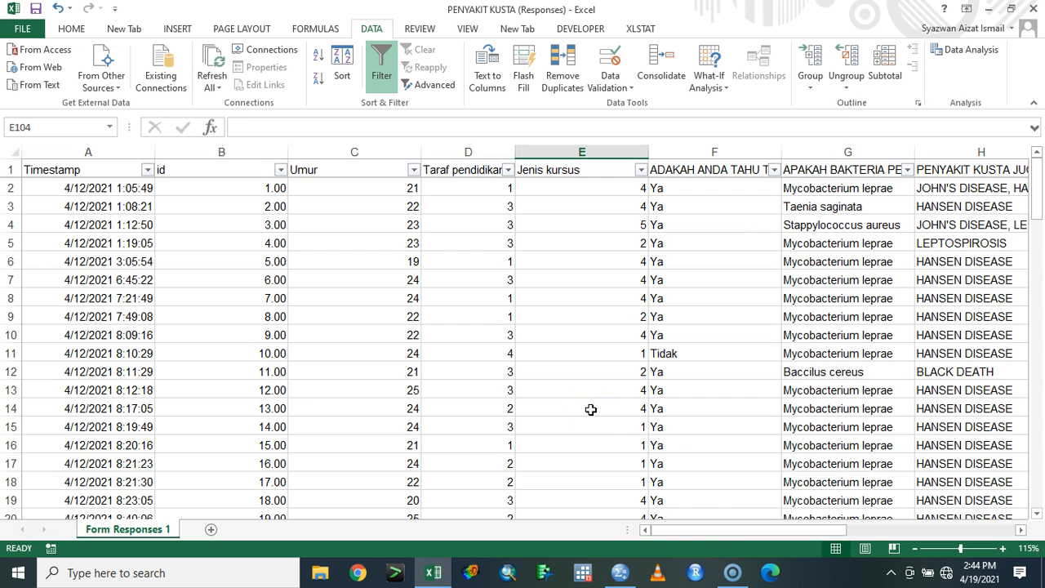
Examine the survey question columns to identify those with Ya/Tidak answers, checking the headers of columns F and K.
drag(701, 530, 794, 527)
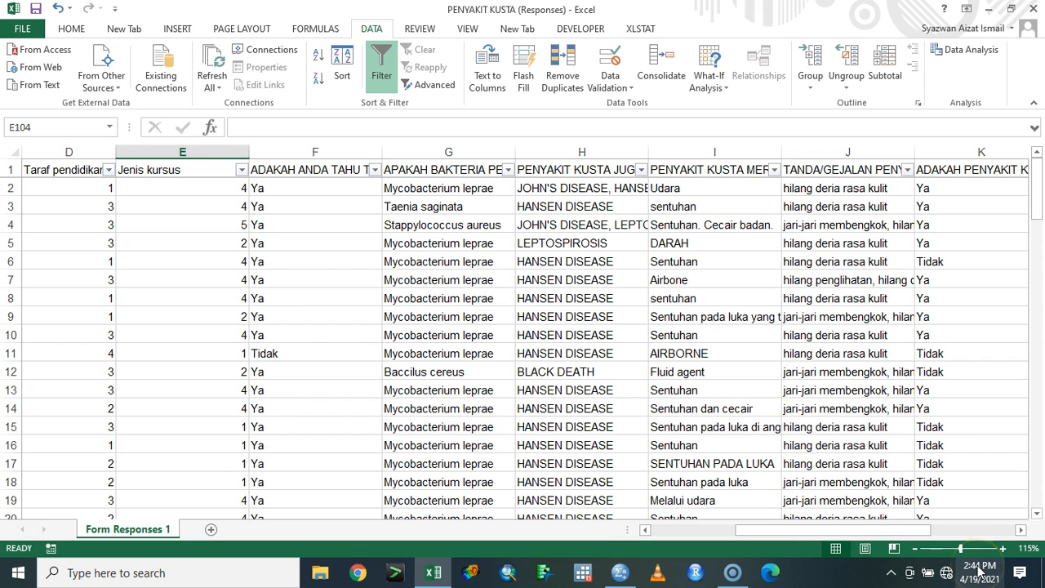
mouse_move(978, 571)
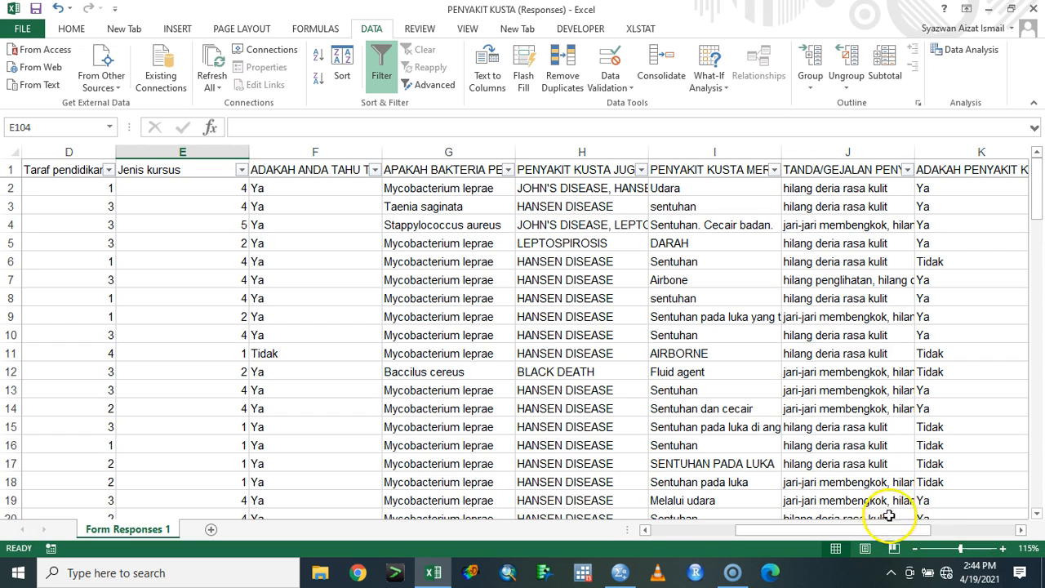
mouse_move(882, 530)
mouse_down()
mouse_move(991, 527)
mouse_move(898, 529)
mouse_up()
click(259, 152)
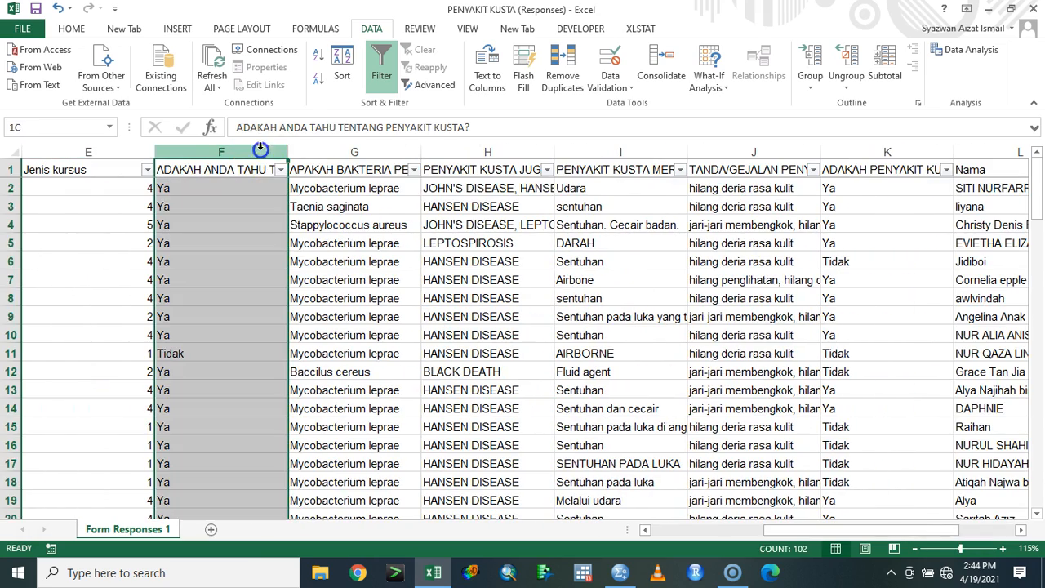
click(865, 170)
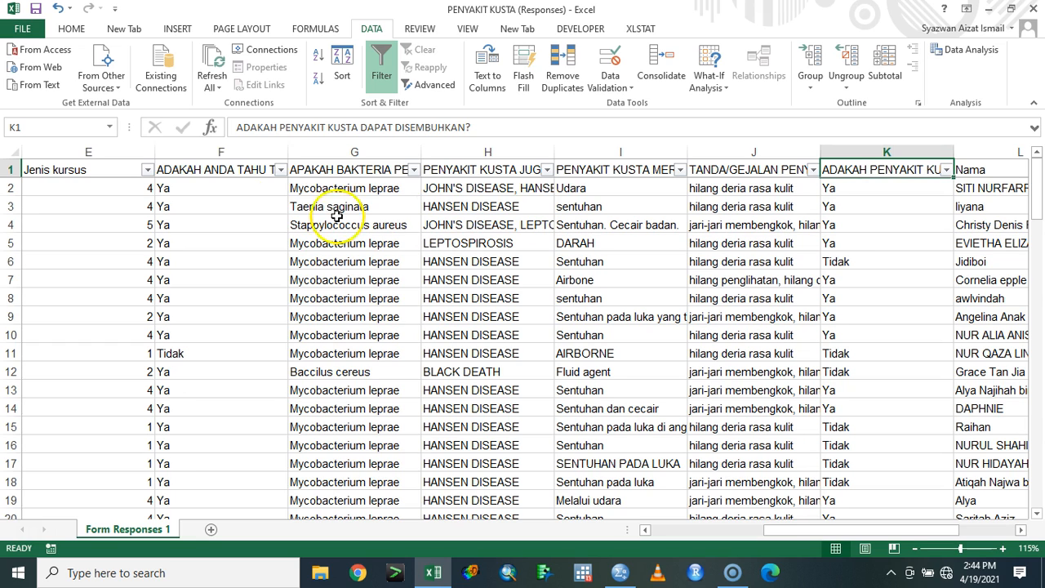
click(262, 169)
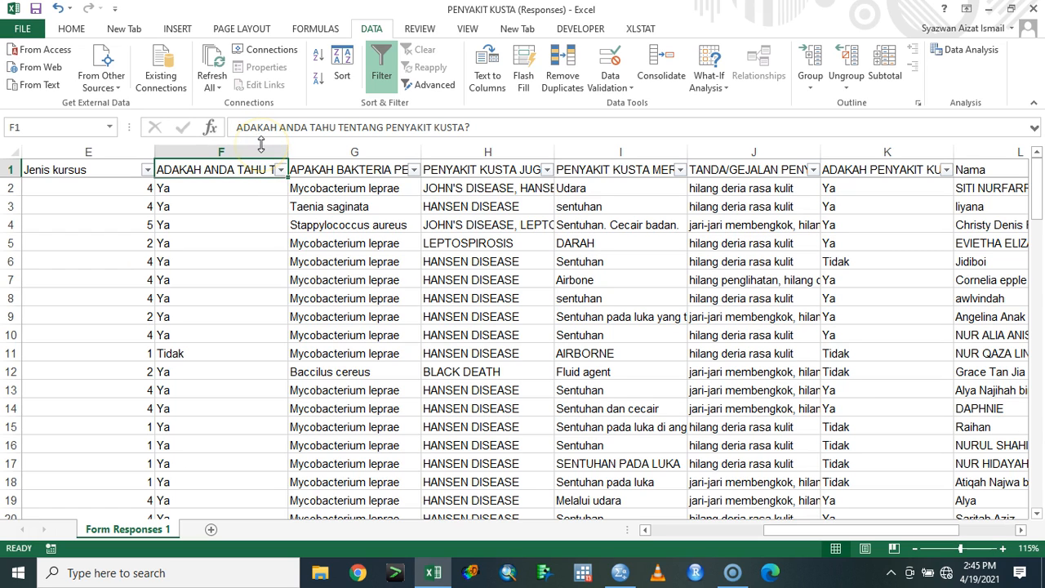
Replace every "ya" with 1 in the two Ya/Tidak question columns, F and K.
click(262, 143)
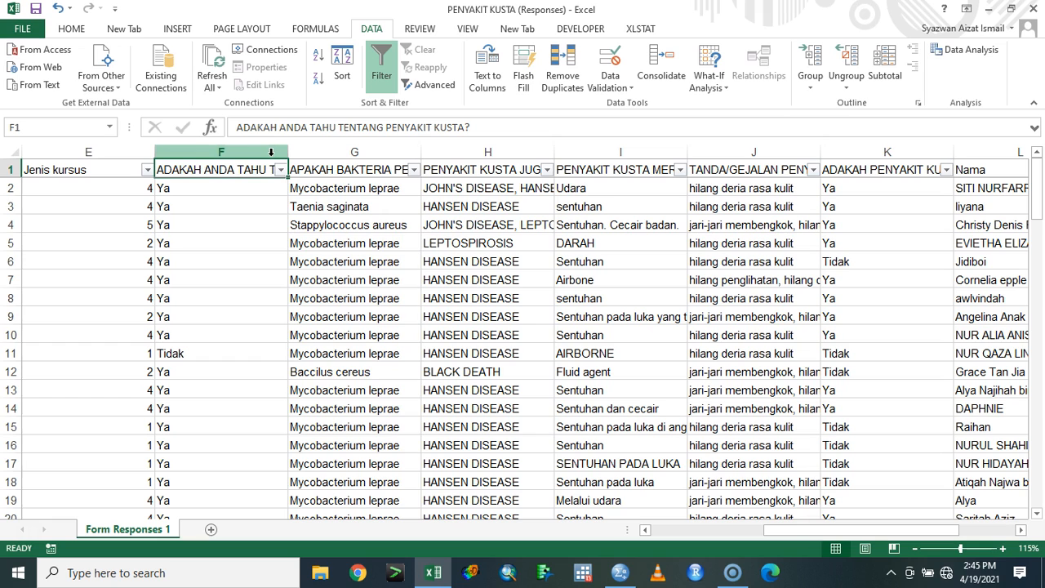
click(267, 146)
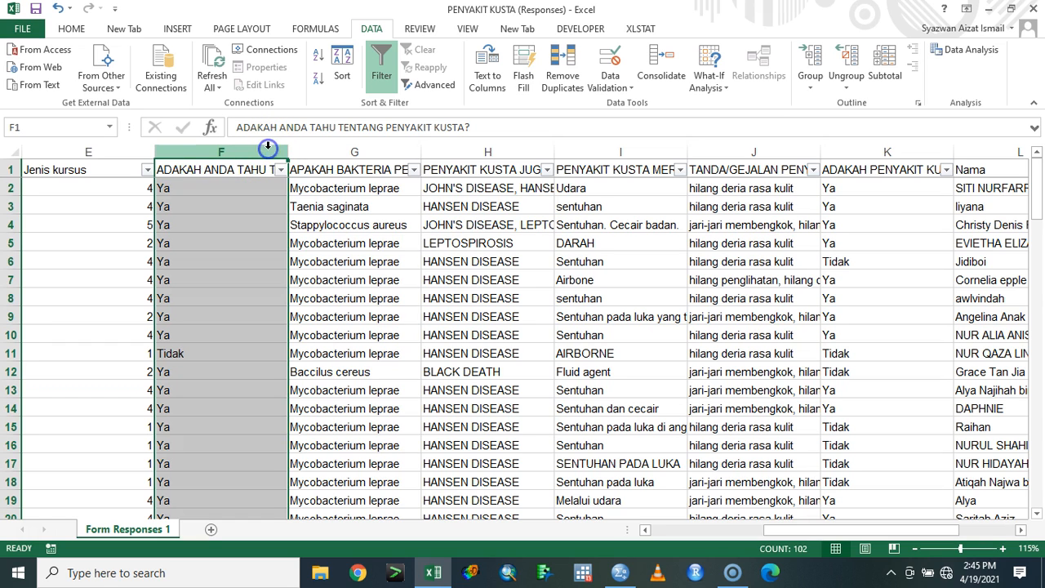
ctrl+click(883, 152)
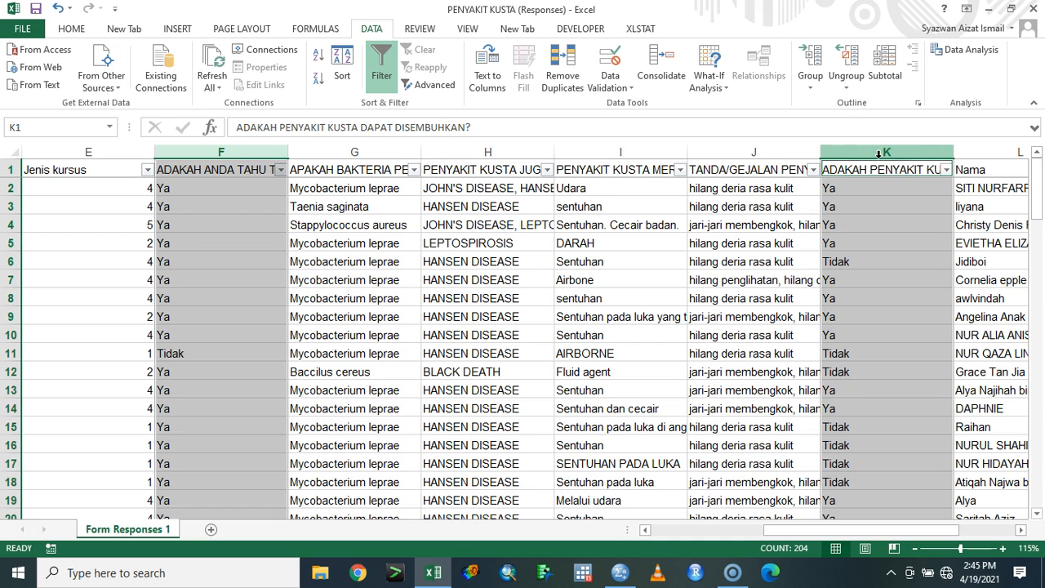
key(ctrl+h)
double_click(488, 357)
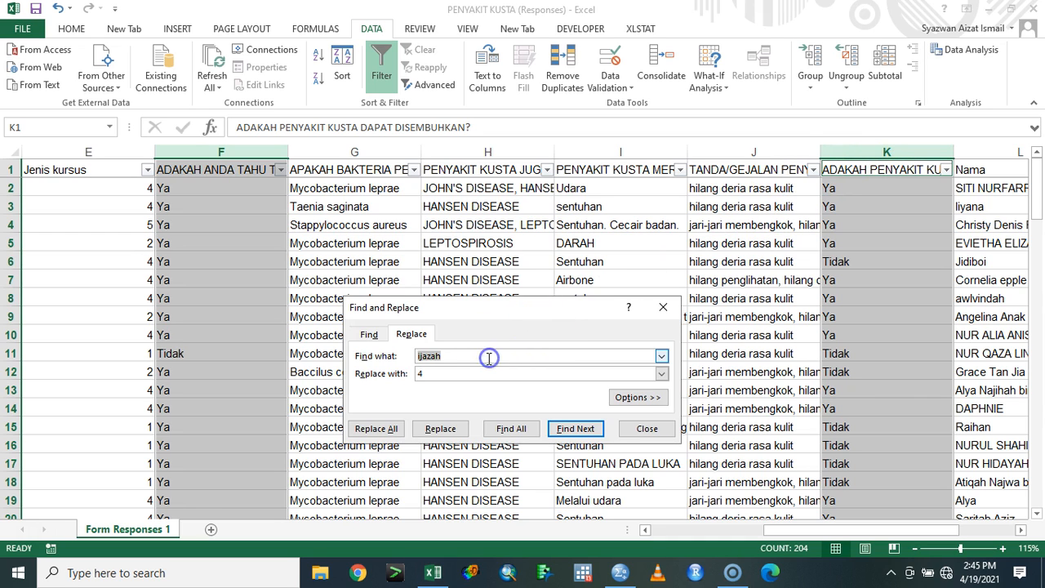
text(ya)
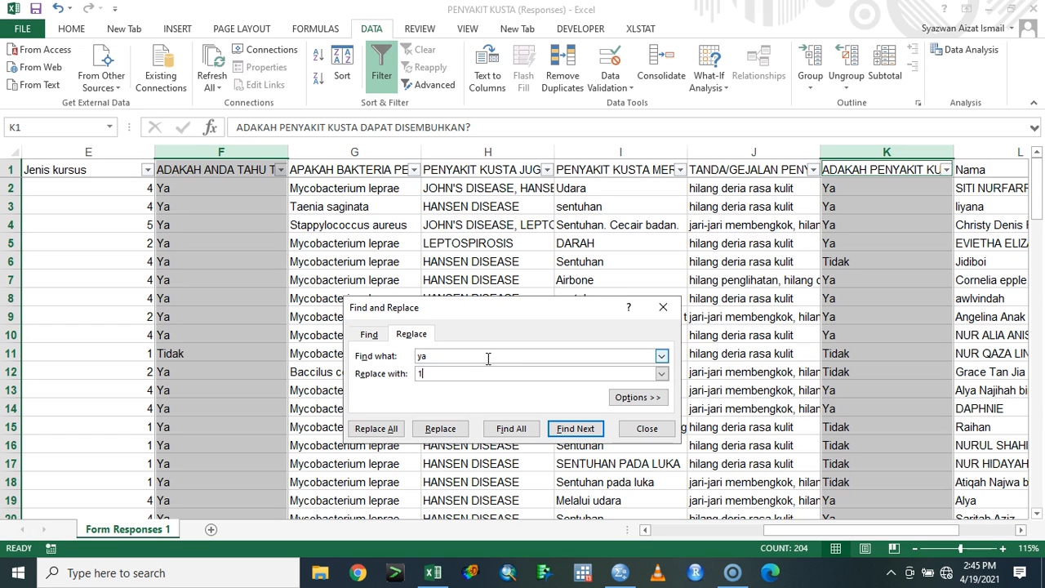
click(377, 428)
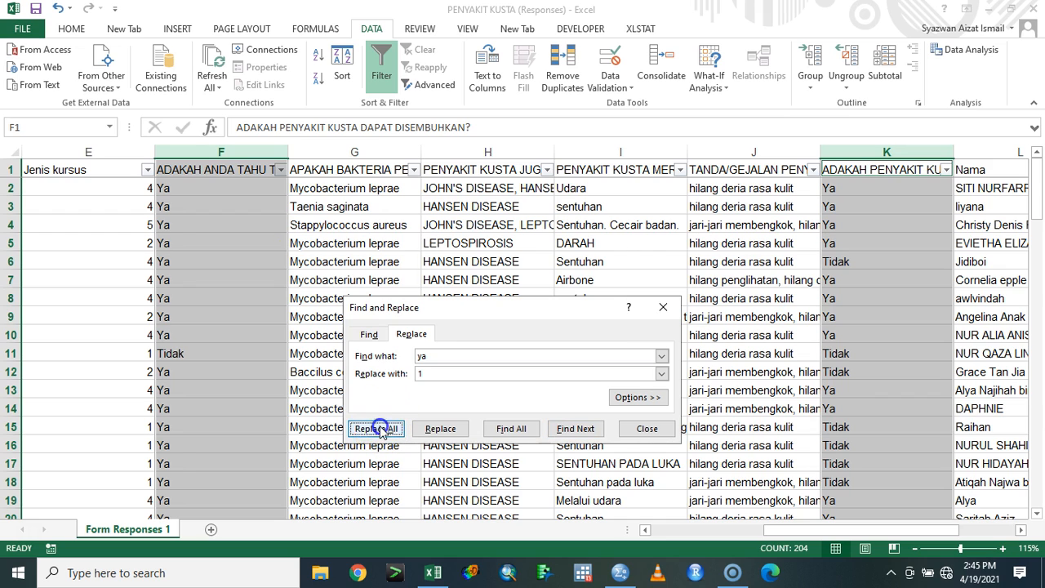
Replace every "tidak" with 0 in the two Ya/Tidak question columns, F and K, and close Find and Replace.
click(542, 326)
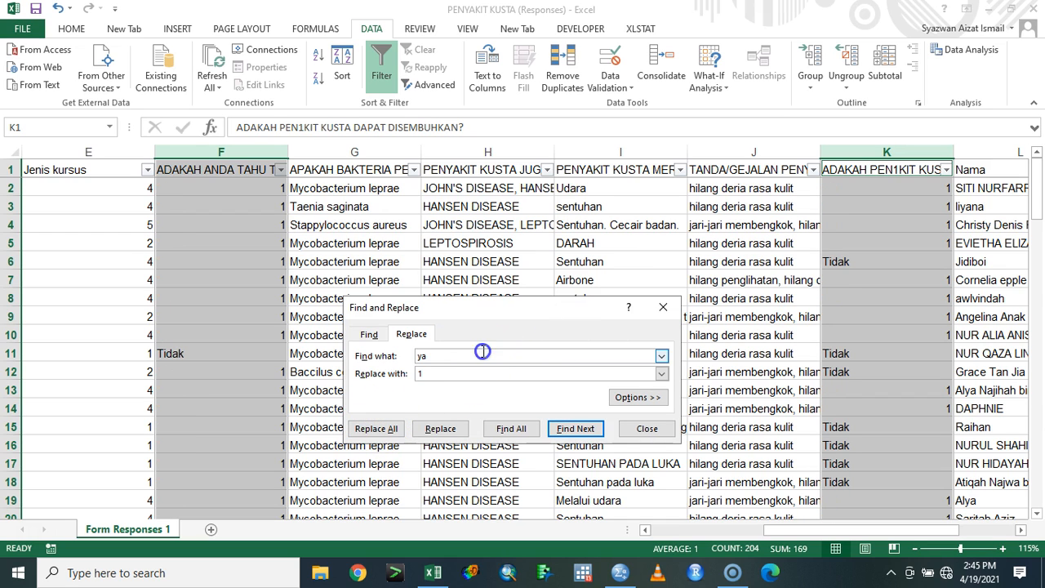
text(tidak)
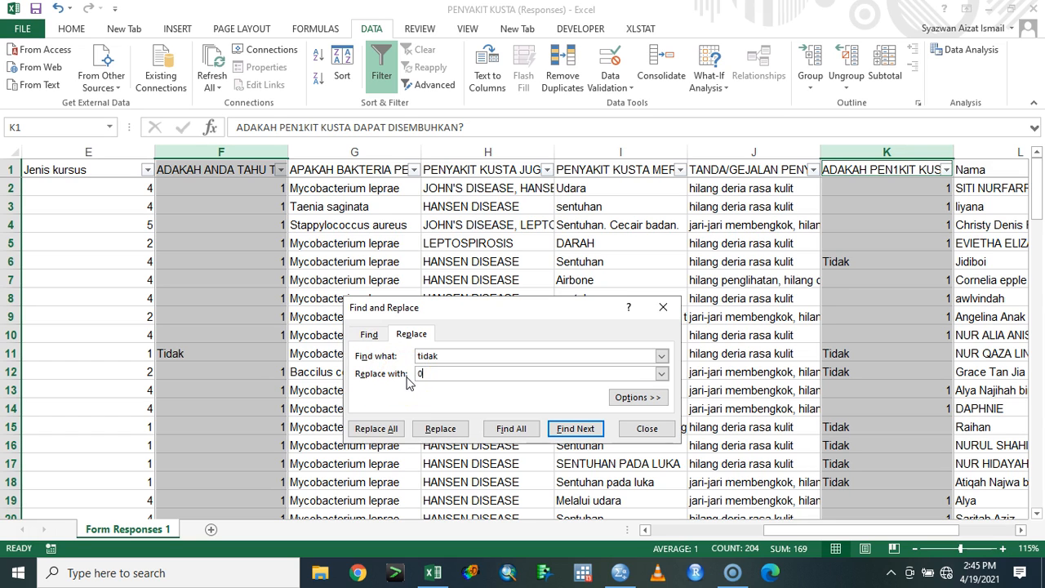
click(376, 428)
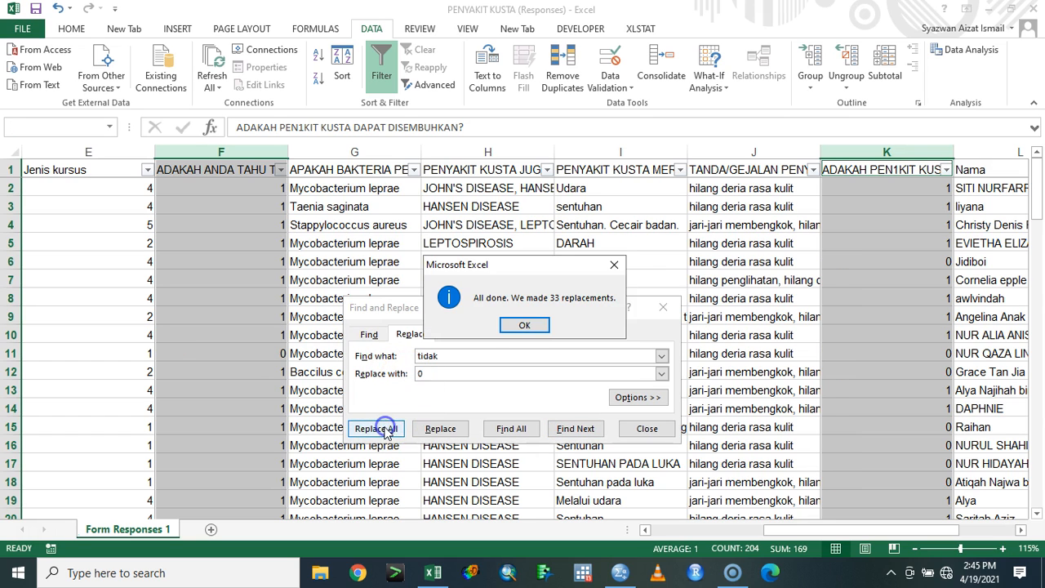
click(525, 326)
click(642, 428)
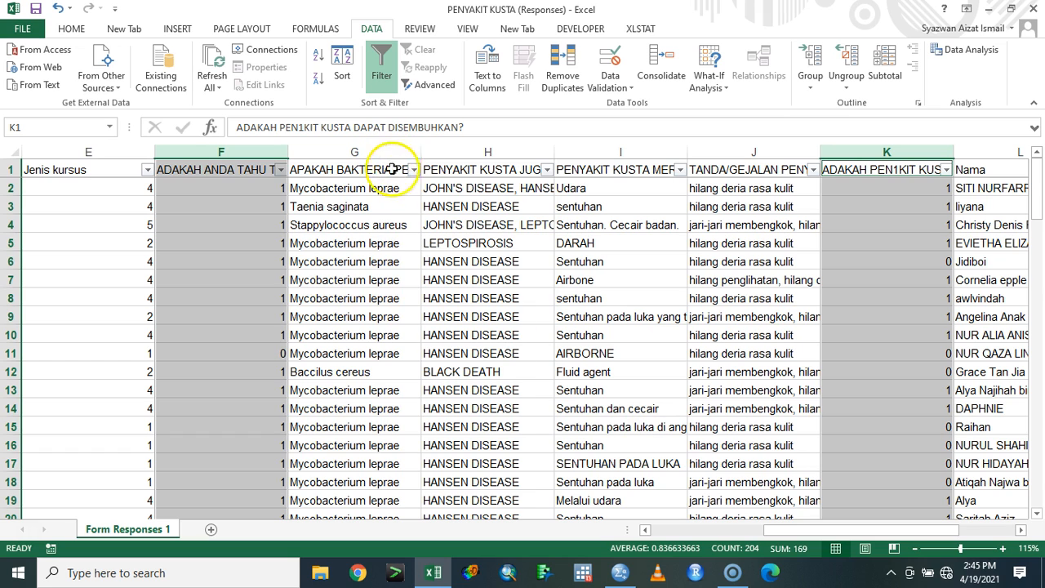
Filter the APAKAH BAKTERIA PENYEBAB PENYAKIT KUSTA? column to show only the Mycobacterium leprae answers.
click(413, 170)
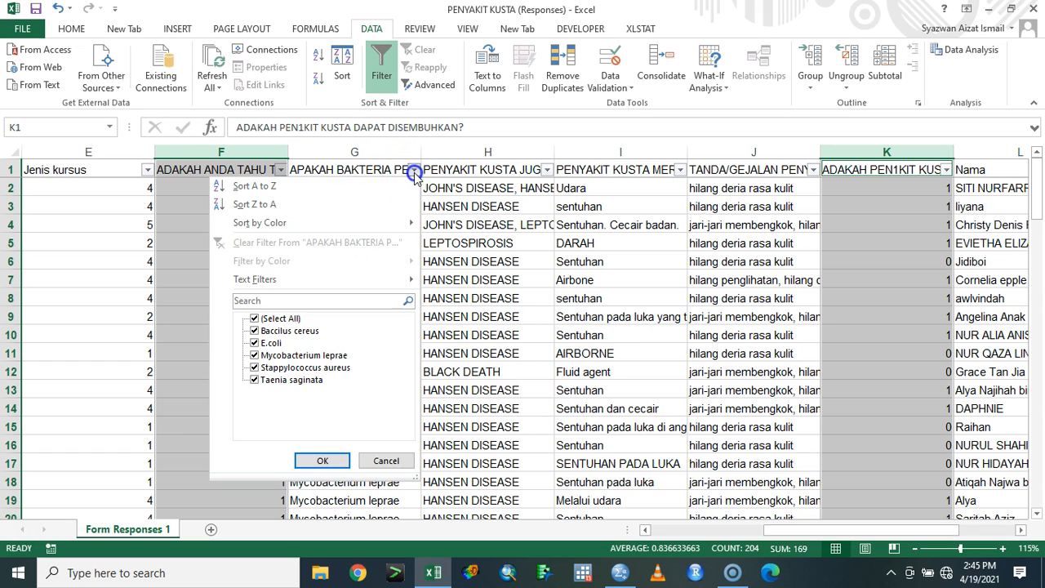
click(372, 172)
click(370, 168)
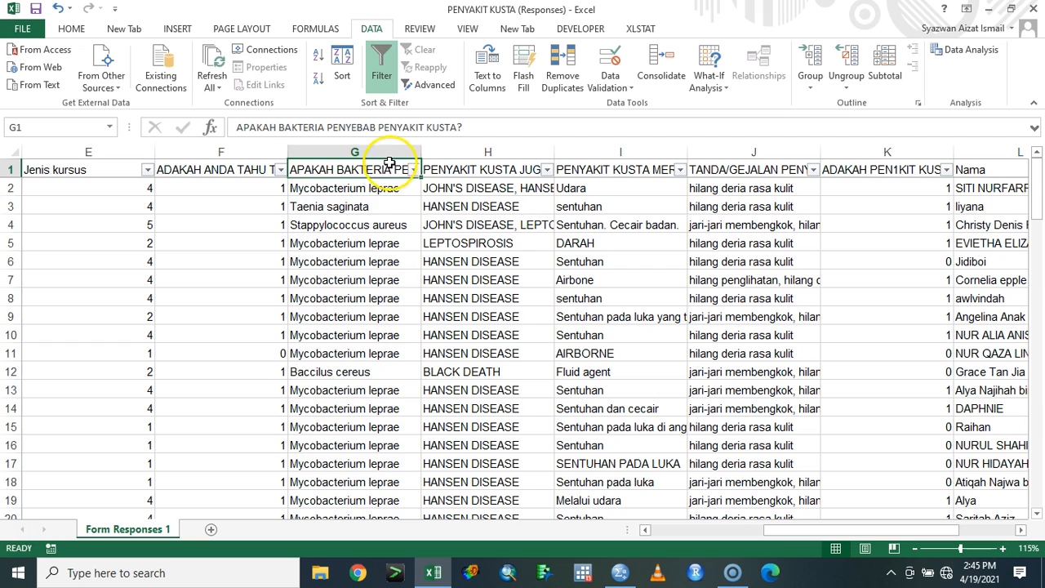
click(413, 170)
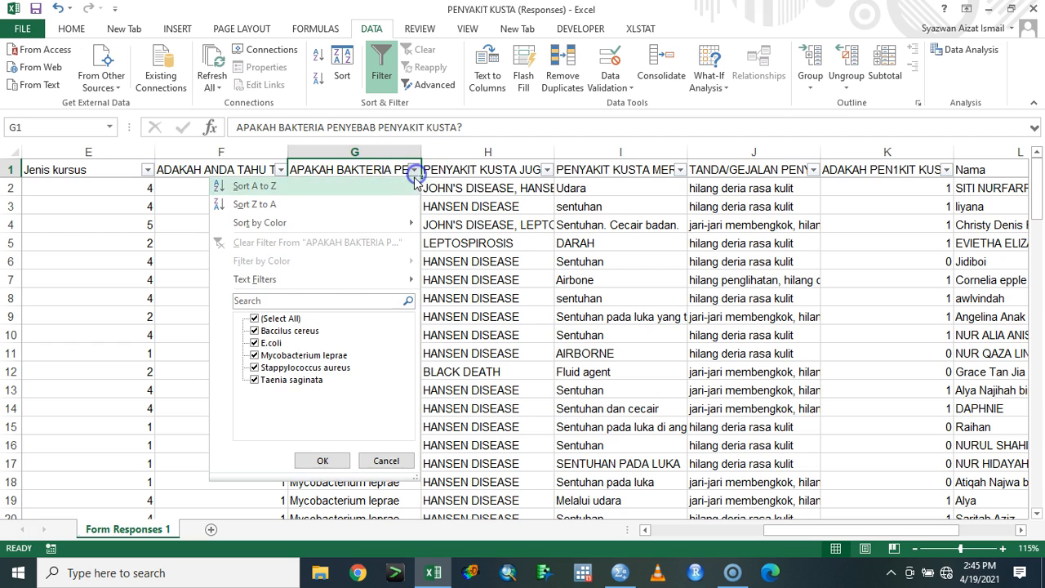
click(294, 318)
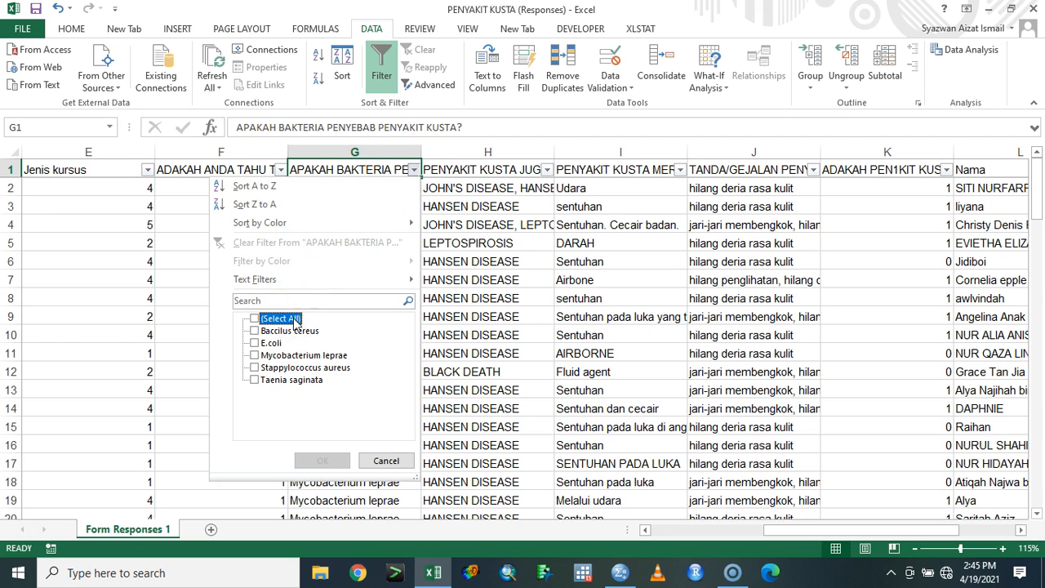
click(316, 354)
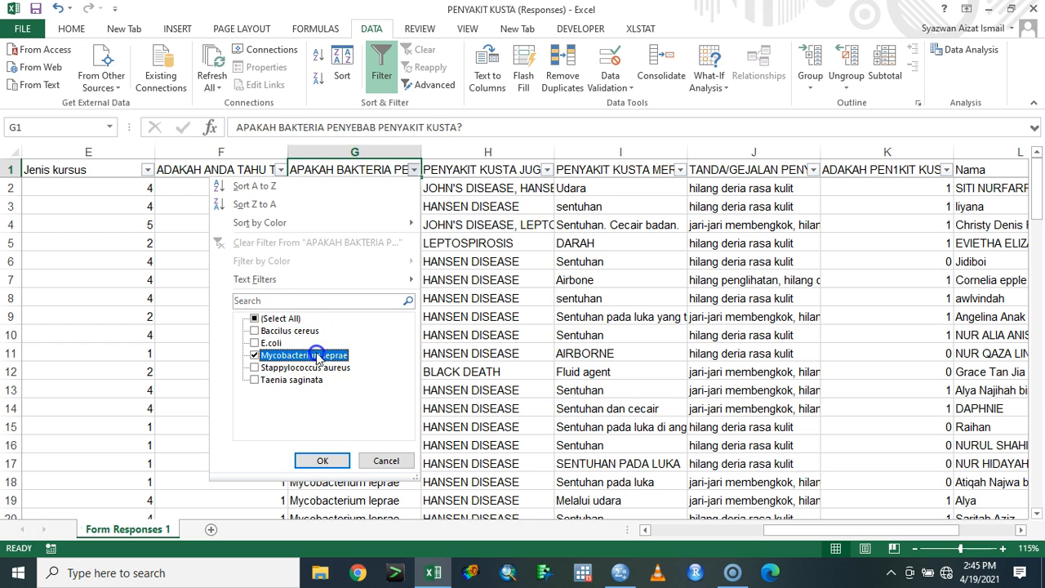
click(333, 458)
Enter 1 in cell G2 and copy it down the other visible Mycobacterium leprae rows to G102.
click(396, 189)
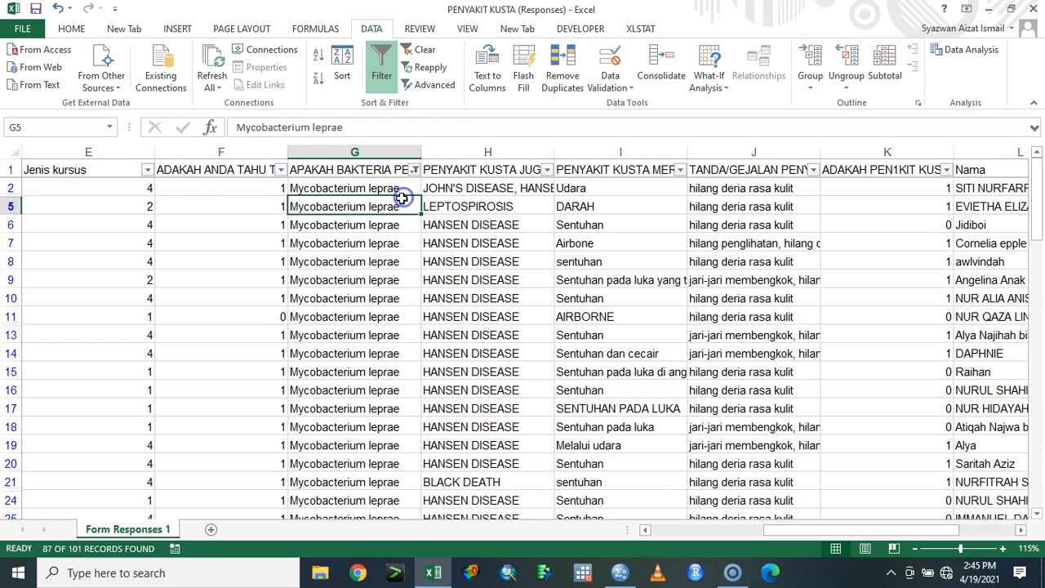
text(1)
click(406, 193)
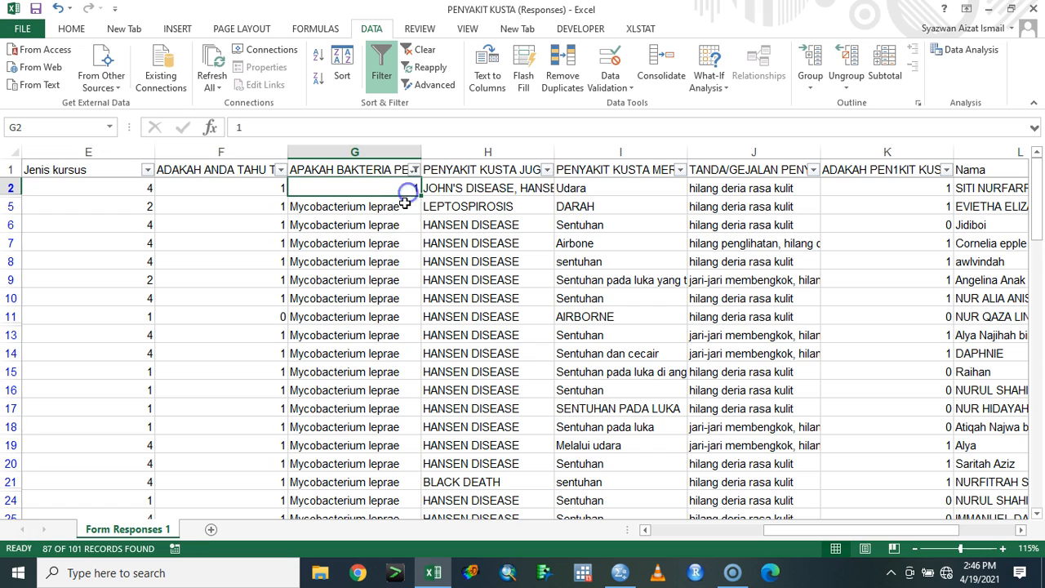
key(ctrl+c)
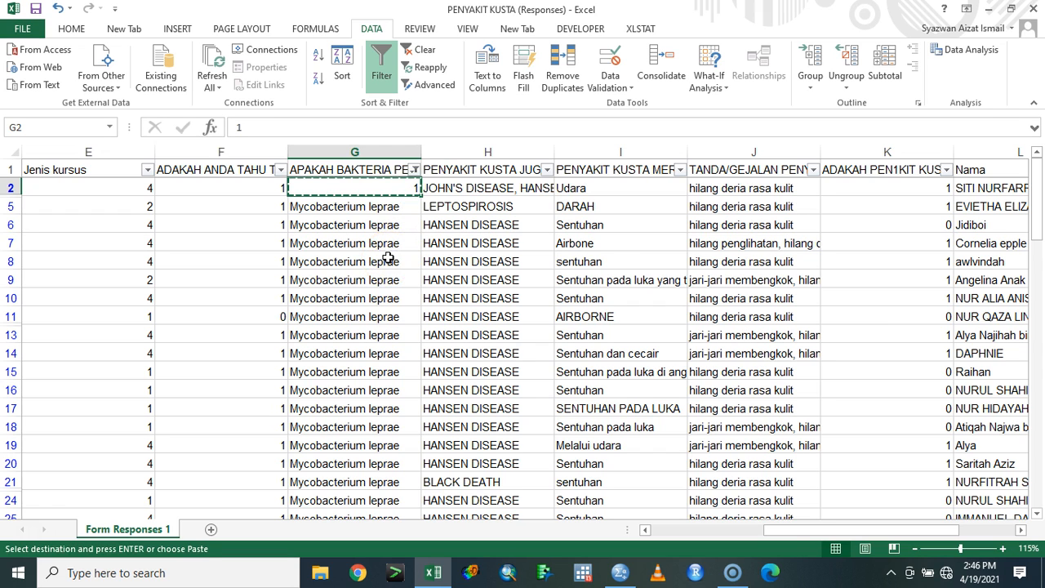
key(ctrl+shift+Down)
key(ctrl+v)
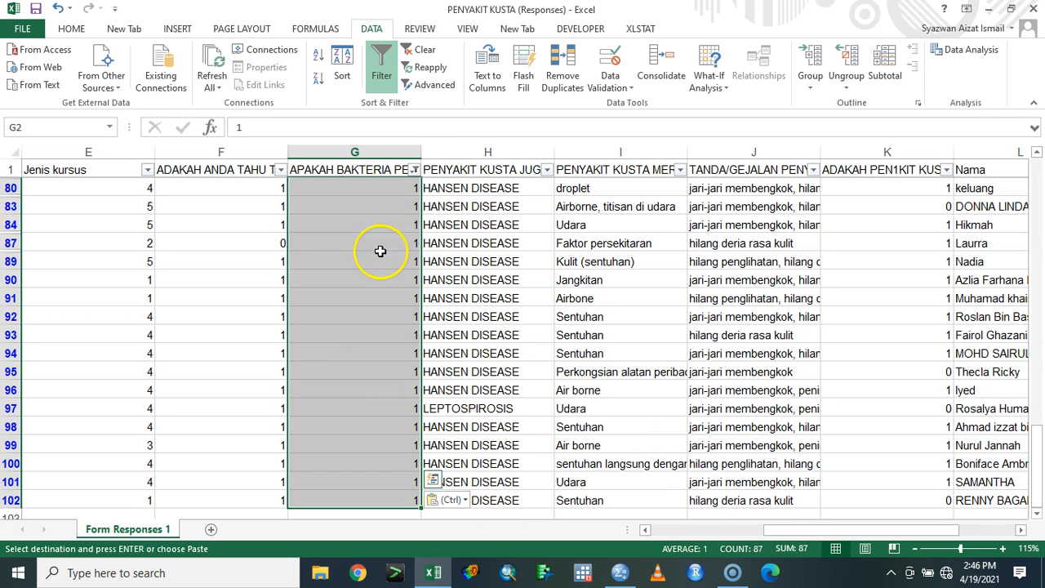
Change the column G filter to exclude 1, leaving only the wrong bacteria answers.
click(415, 169)
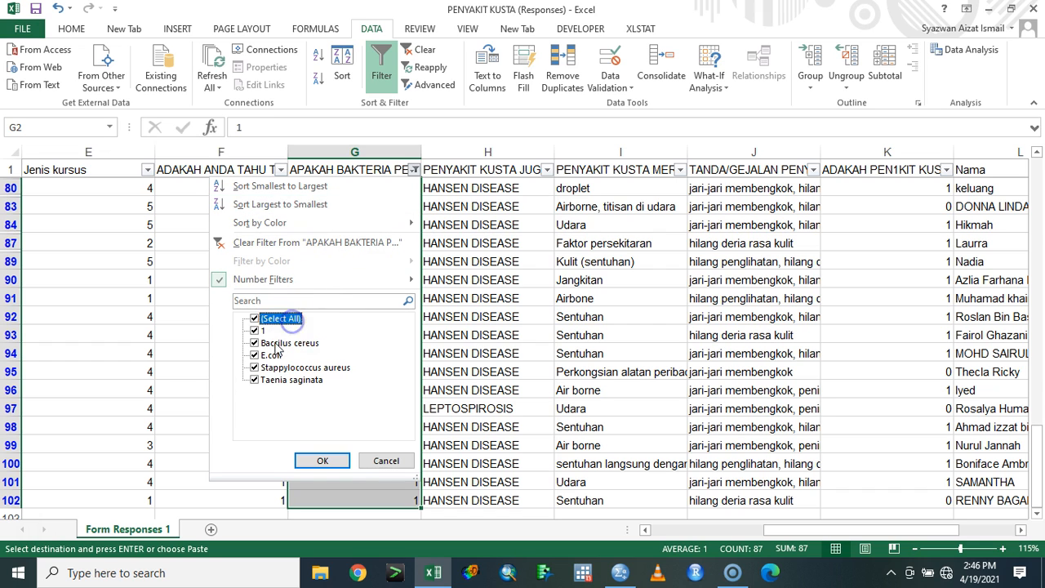
click(254, 331)
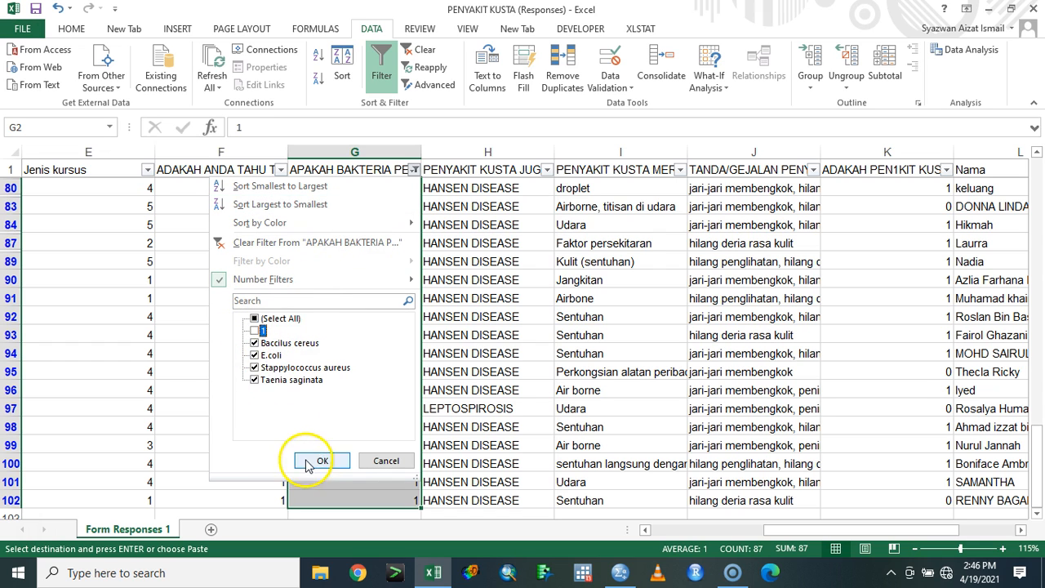
click(319, 461)
click(408, 184)
scroll(415, 217, up, 3)
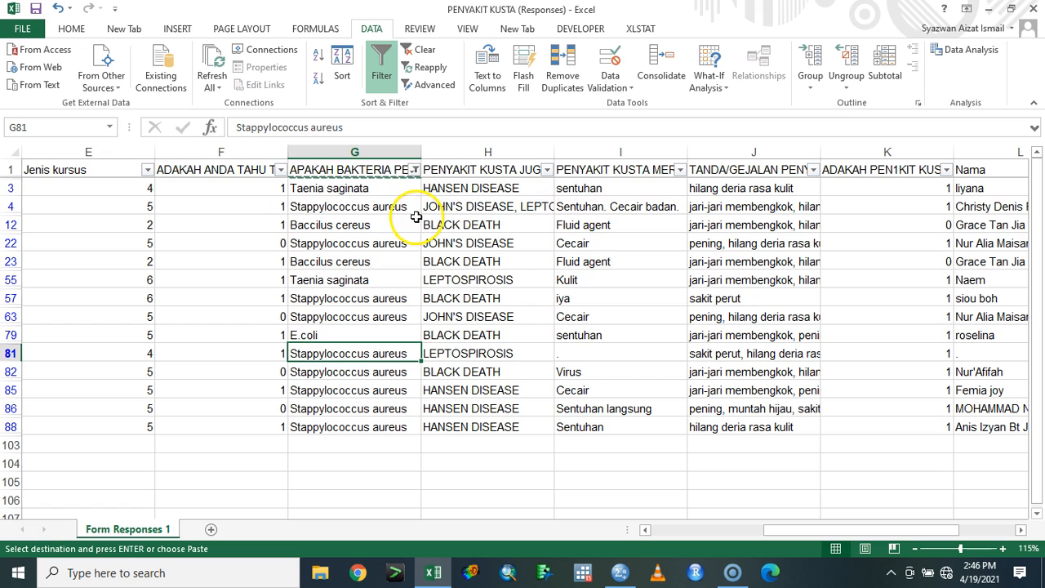
Enter 0 in cell G3 and copy it down the other visible wrong-answer rows to G88.
click(408, 187)
text(0)
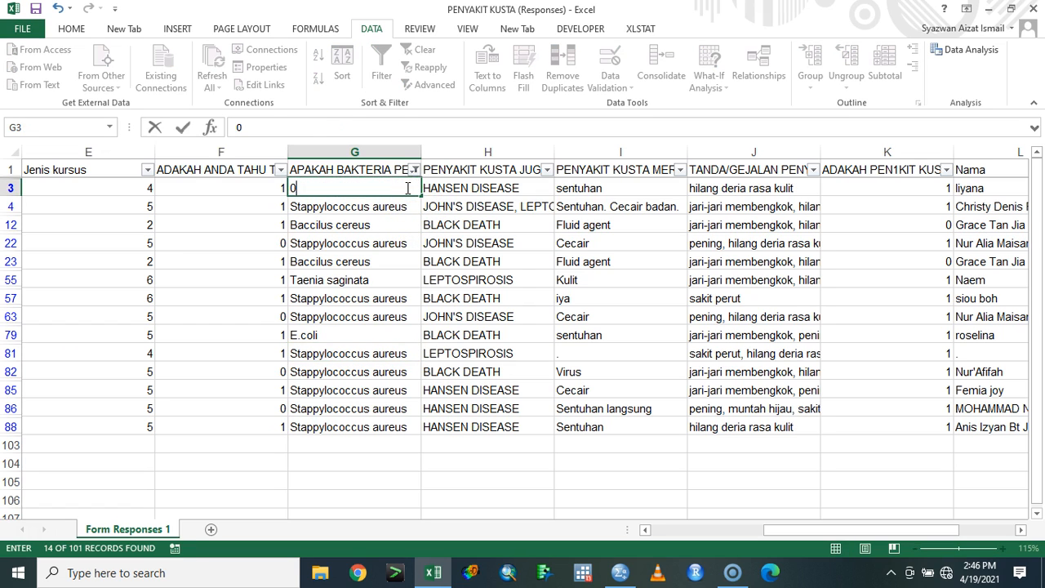
key(Return)
click(407, 187)
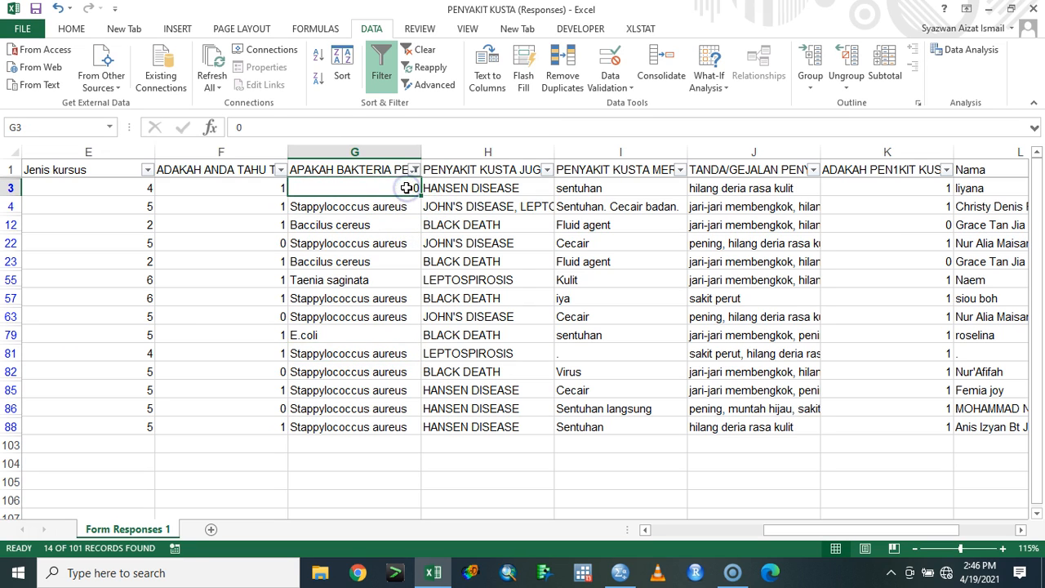
key(ctrl+c)
key(ctrl+shift+Down)
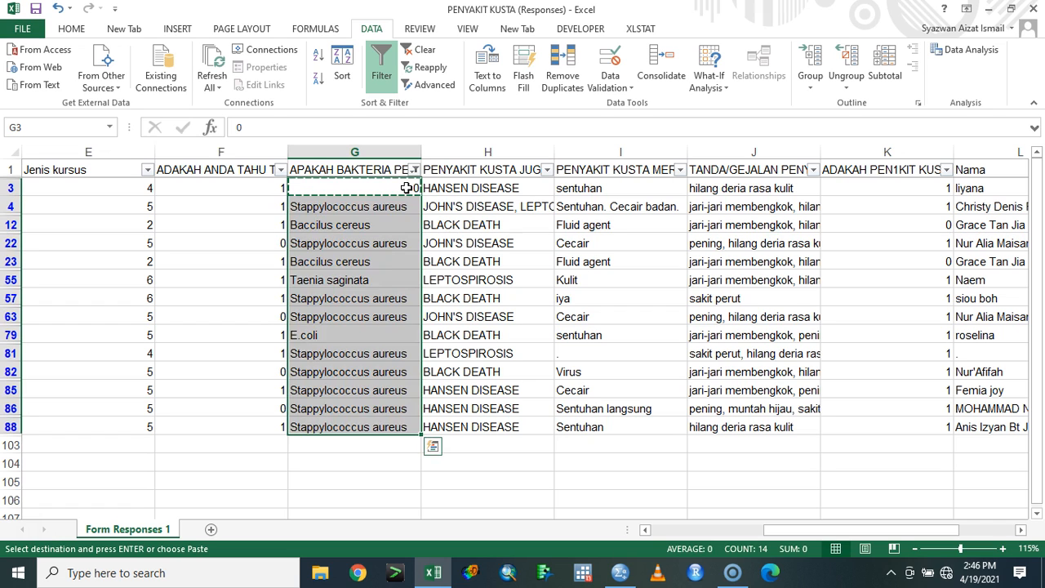
key(ctrl+v)
Select all values in the column G bacteria filter to show every survey row again.
click(411, 177)
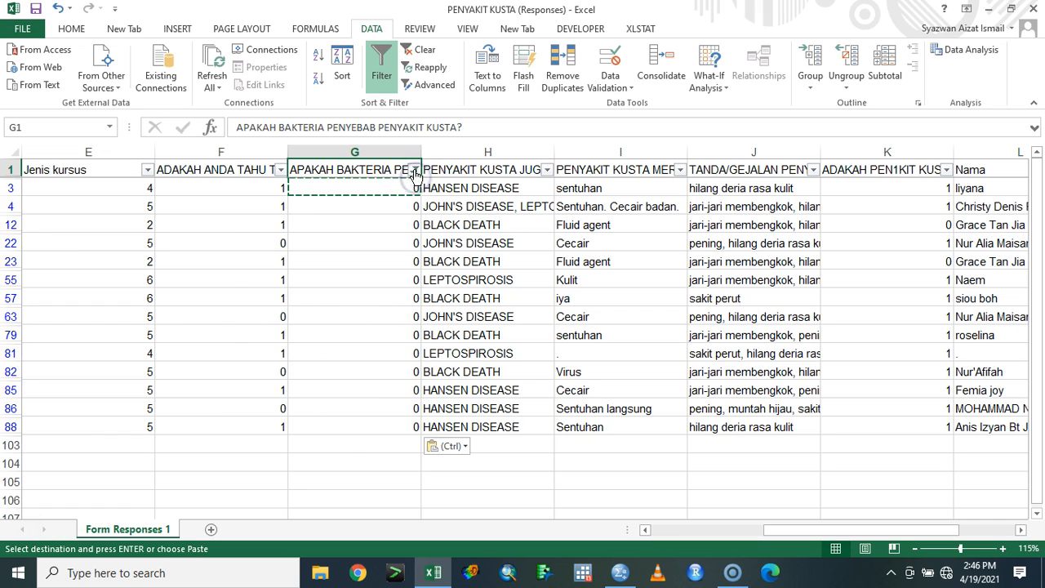
click(414, 172)
click(255, 319)
click(255, 319)
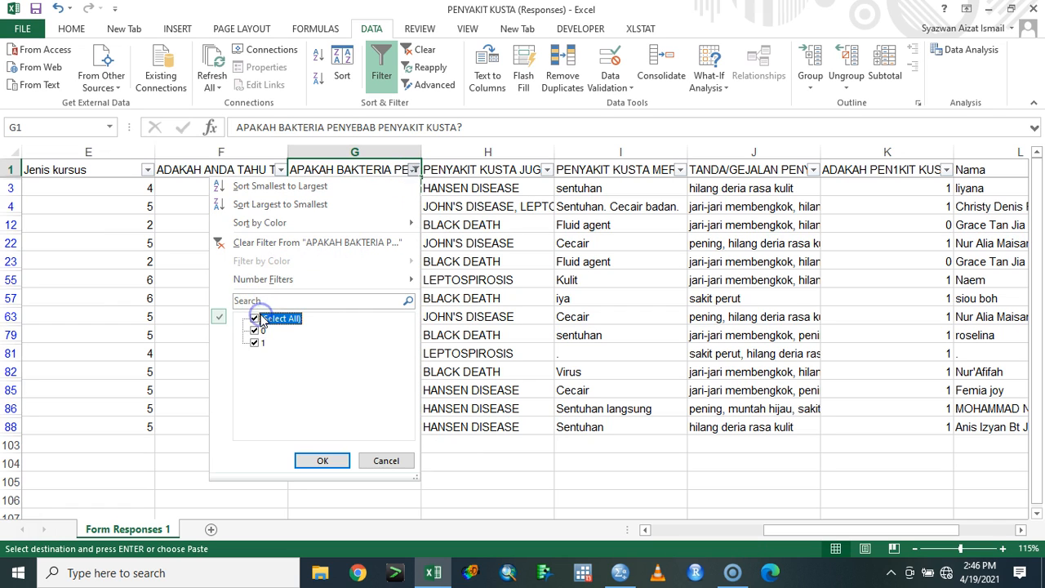
click(323, 461)
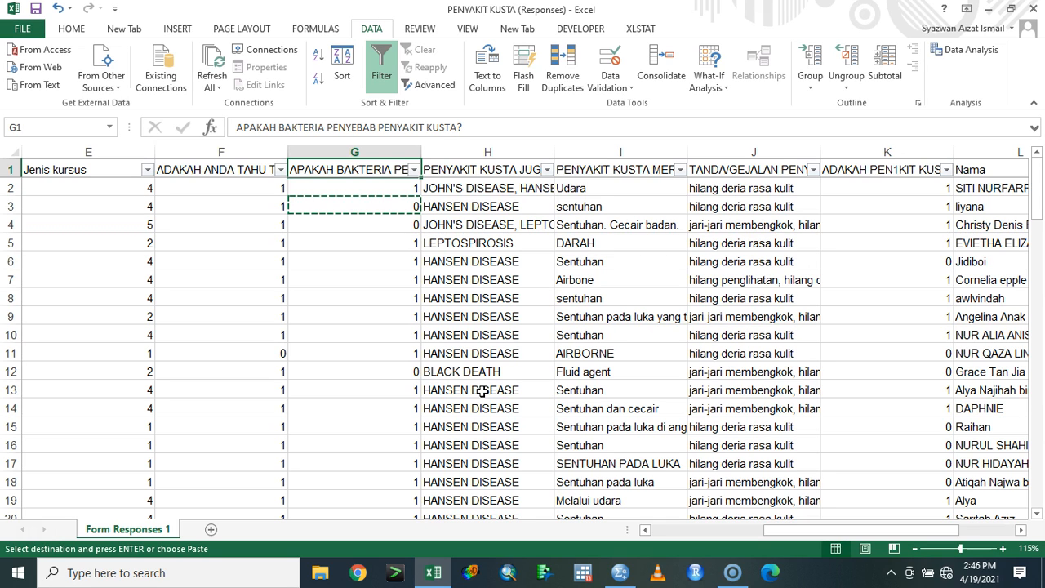
Filter the PENYAKIT KUSTA JUGA DIKENALI SEBAGAI? column to show only the HANSEN DISEASE answers.
click(546, 170)
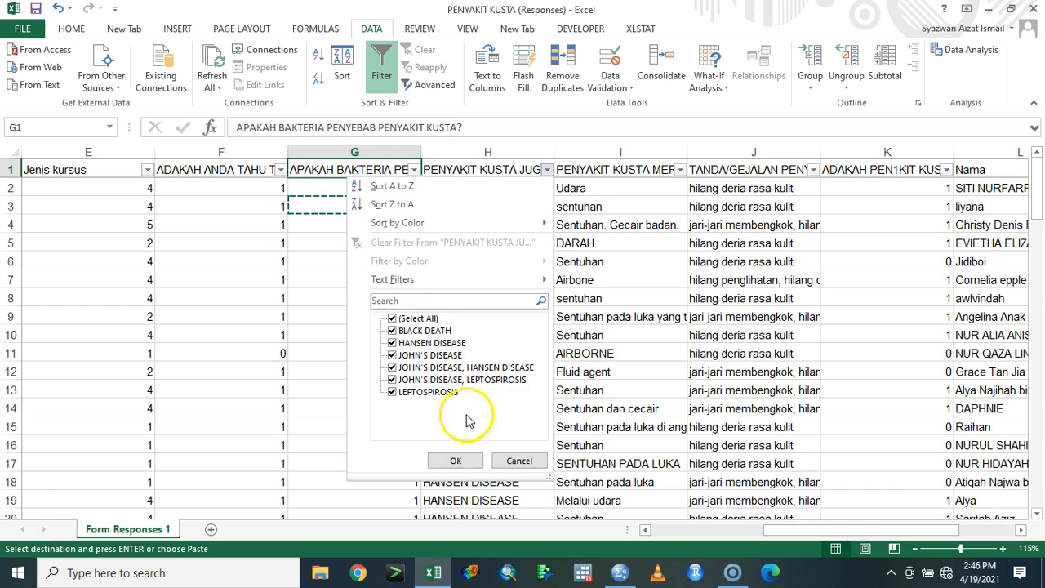
click(519, 461)
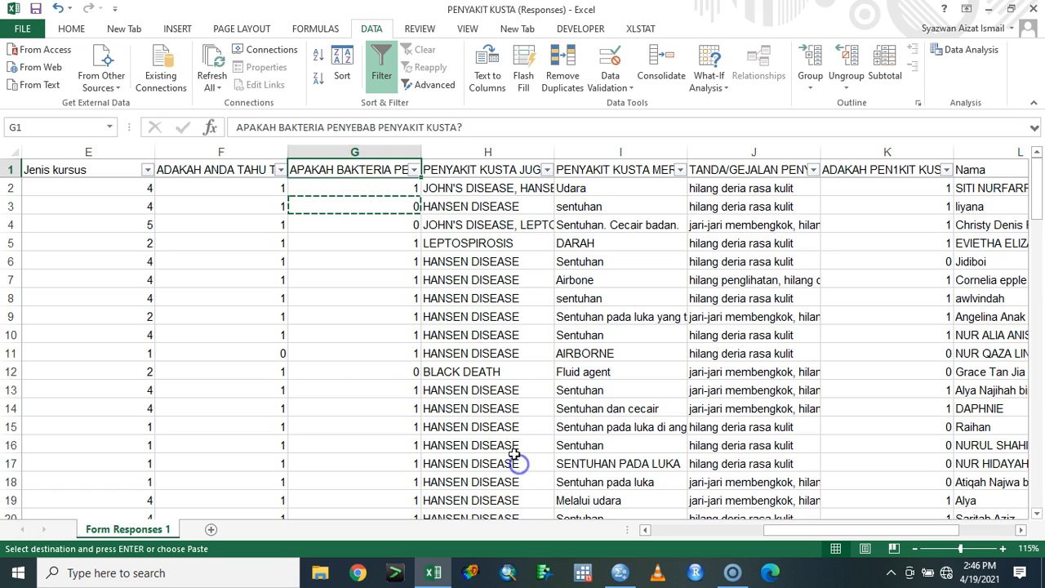
click(548, 172)
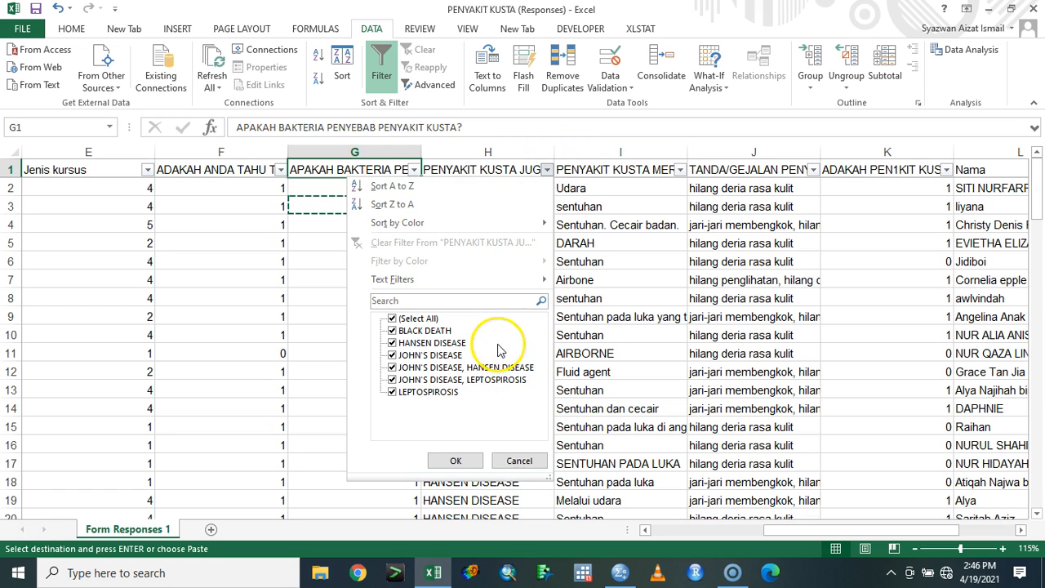
click(416, 318)
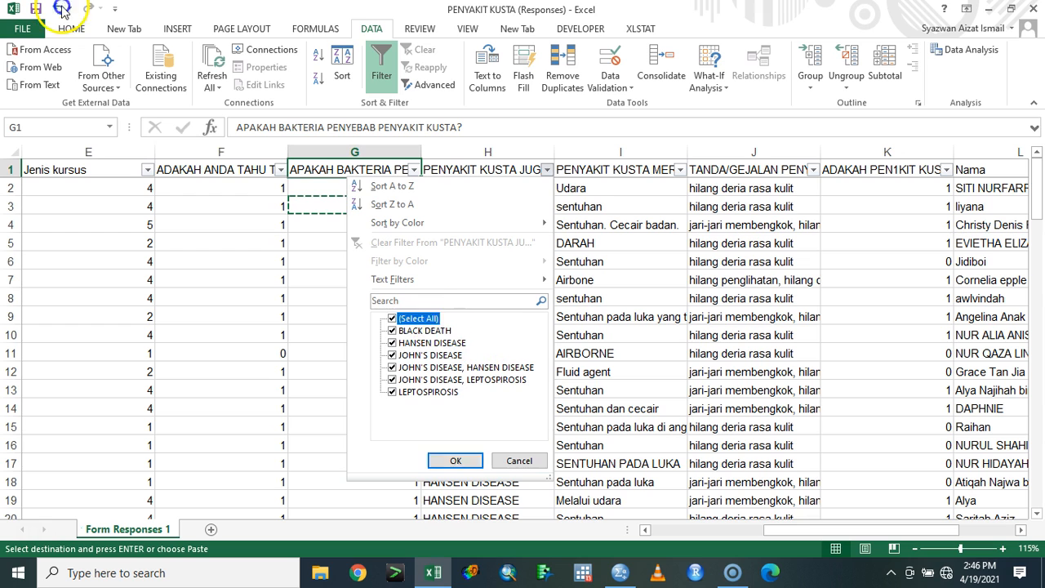
click(392, 343)
click(461, 460)
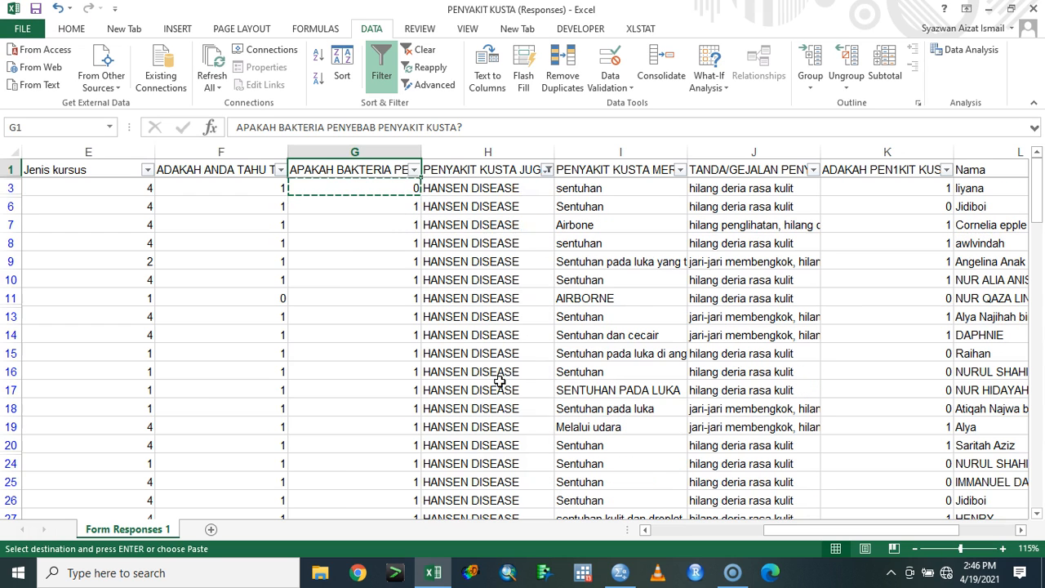
Enter 1 in cell H3 and copy it down the other visible HANSEN DISEASE rows to H102.
click(526, 188)
text(1)
key(Return)
click(532, 189)
key(ctrl+c)
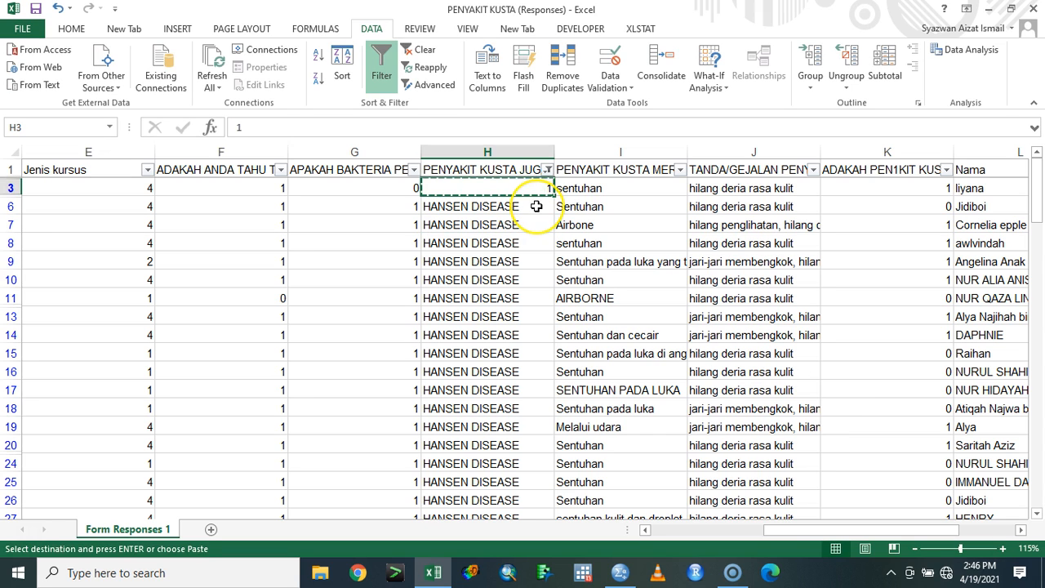
key(ctrl+shift+Down)
key(ctrl+v)
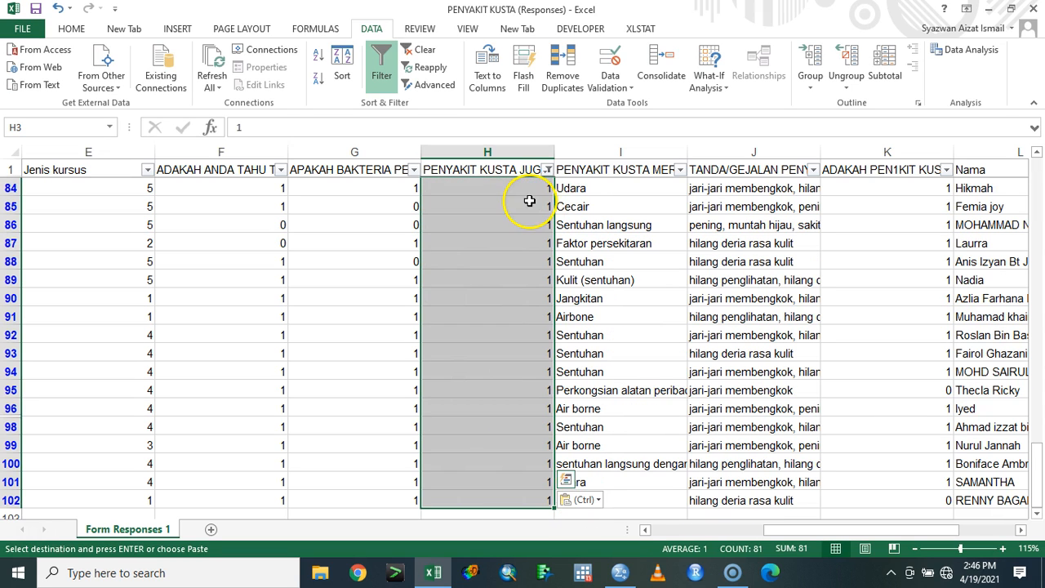
Filter column H to exclude 1 and select the combined JOHN'S DISEASE, HANSEN DISEASE answer in H2.
click(549, 170)
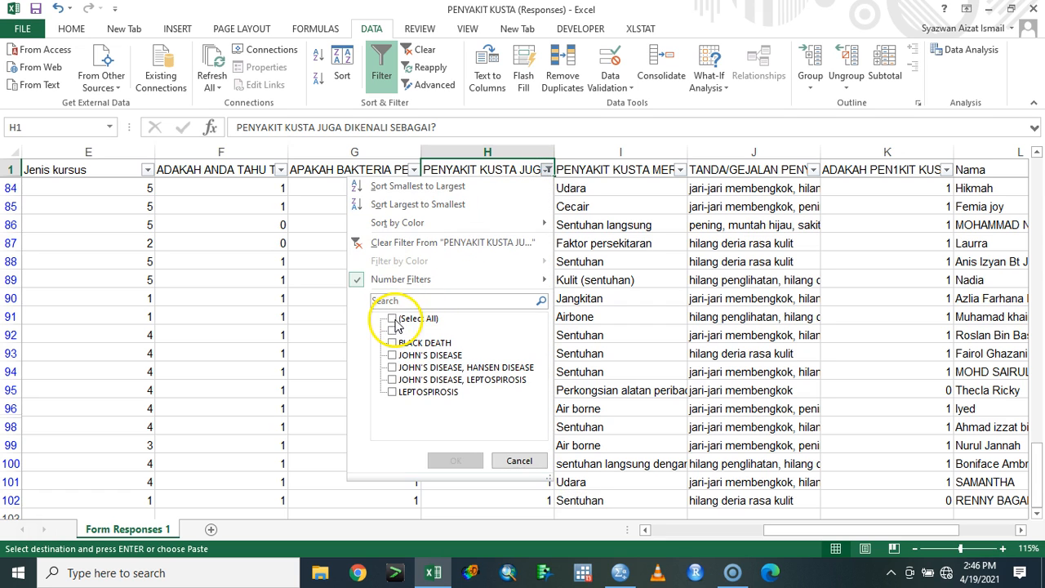
click(392, 318)
click(393, 332)
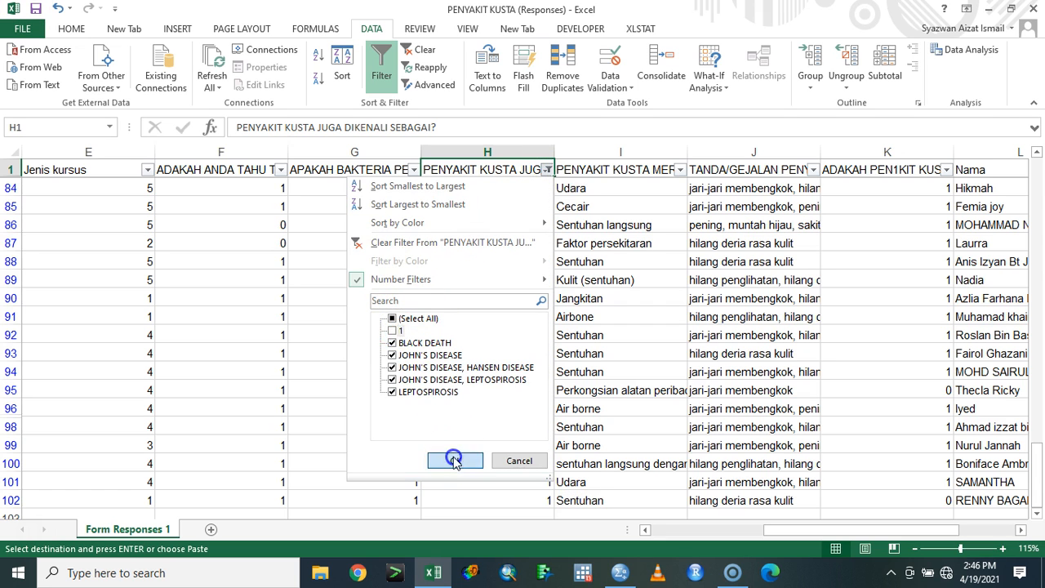
click(454, 460)
key(ctrl+z)
scroll(473, 221, up, 3)
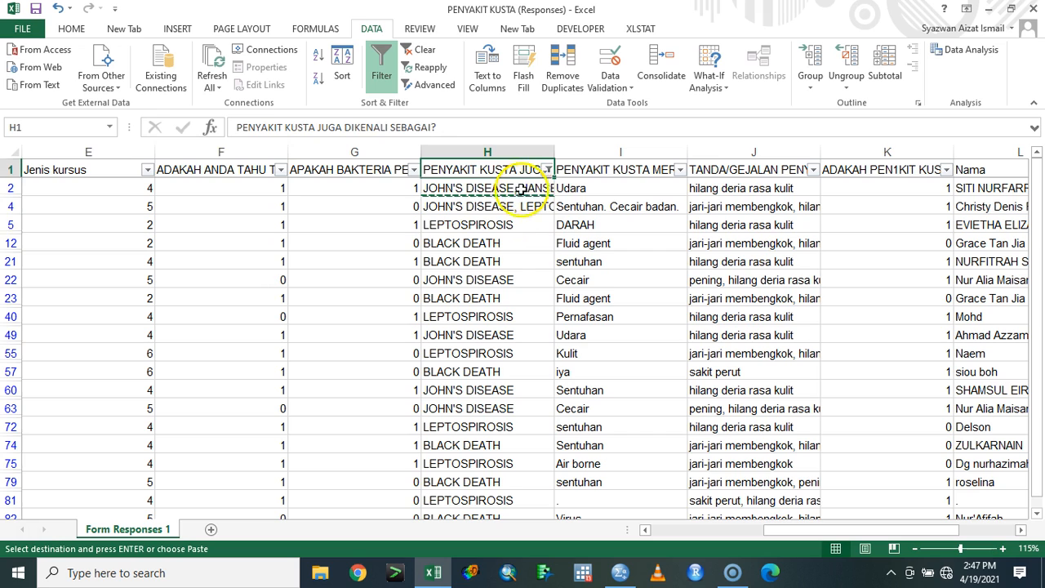
click(513, 219)
click(524, 189)
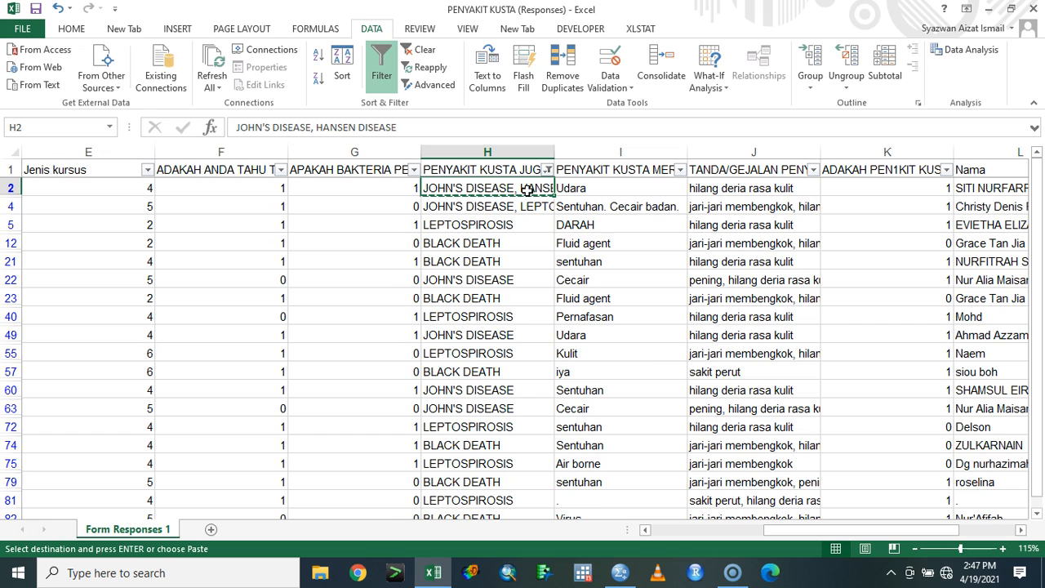
Undo the column H filter change and the coding of the HANSEN DISEASE answers as 1.
key(ctrl+z)
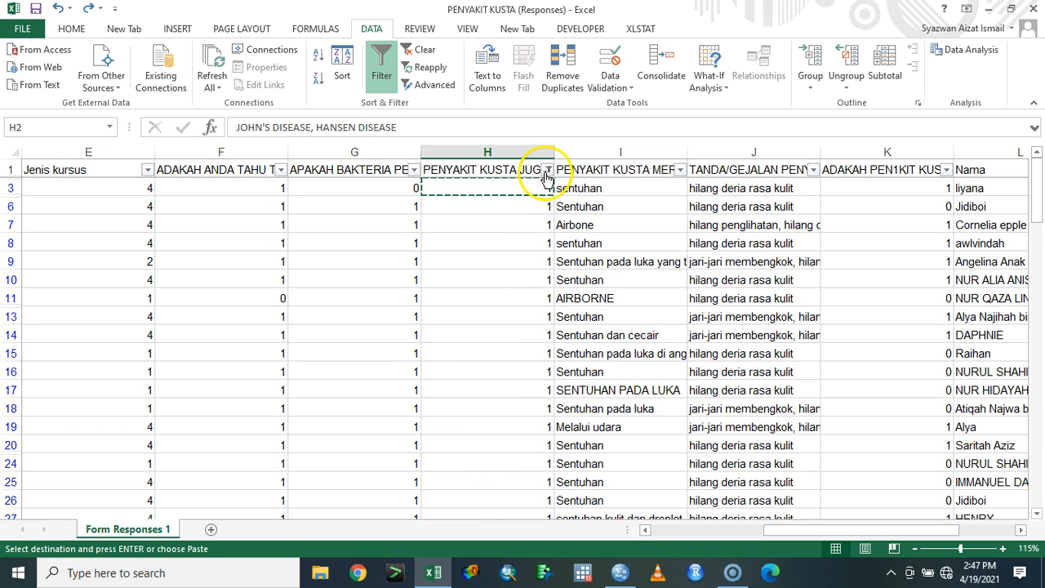
click(547, 170)
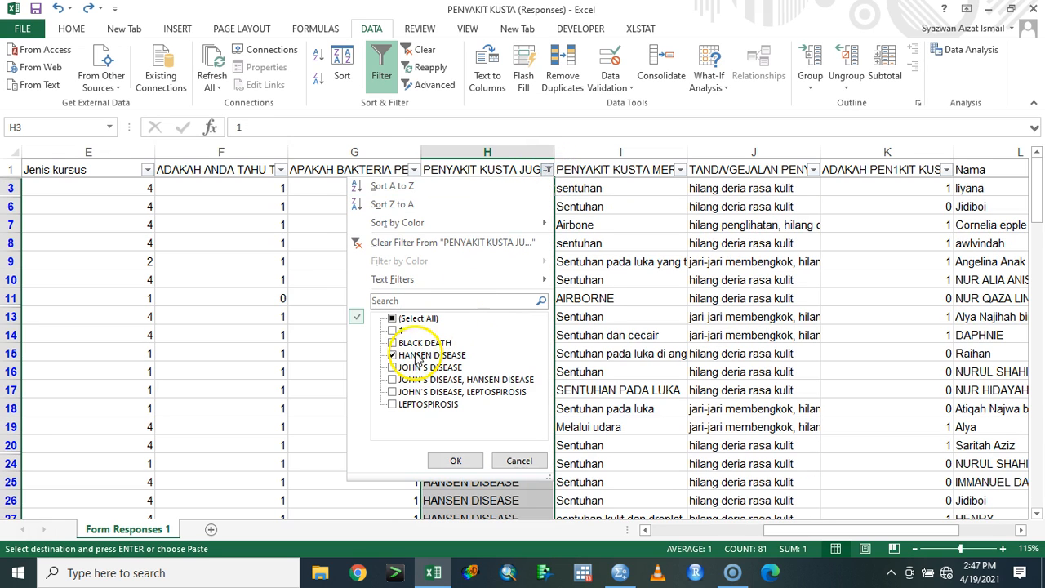
click(537, 460)
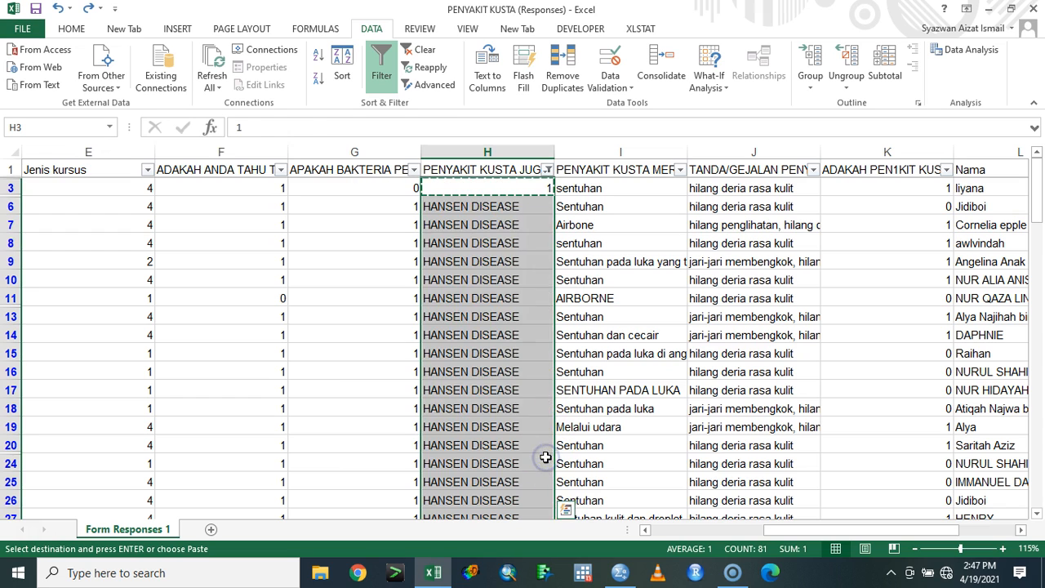
Show all answers in the PENYAKIT KUSTA JUGA DIKENALI SEBAGAI? column again and widen it to fit the full combined answers.
click(546, 170)
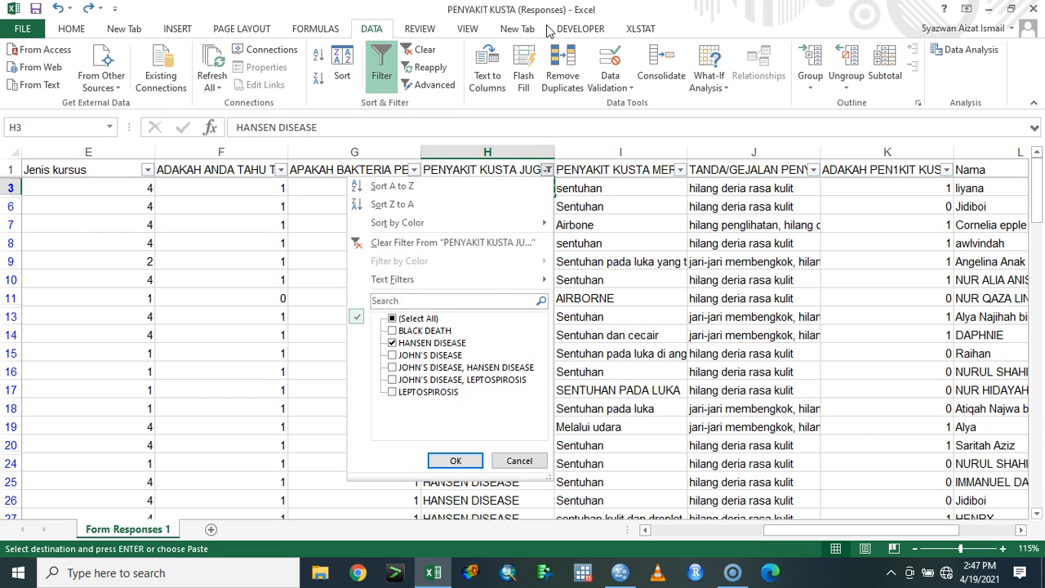
click(392, 318)
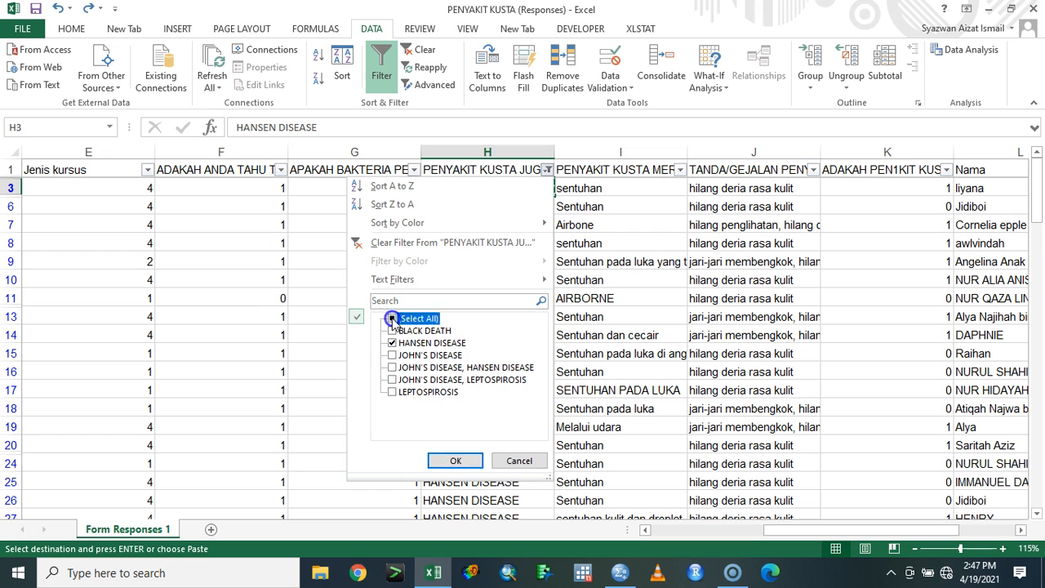
click(459, 460)
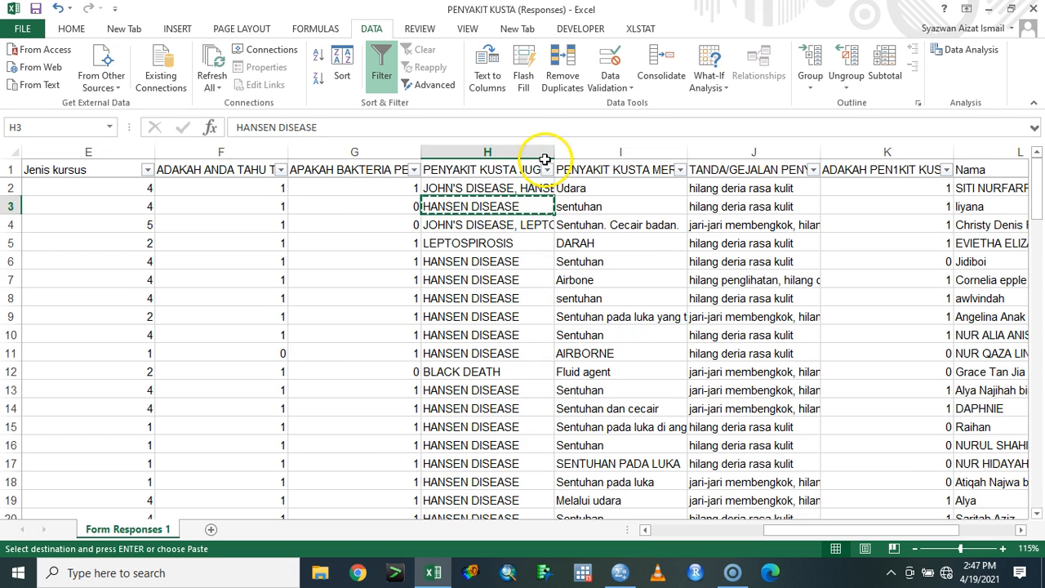
drag(554, 153, 690, 161)
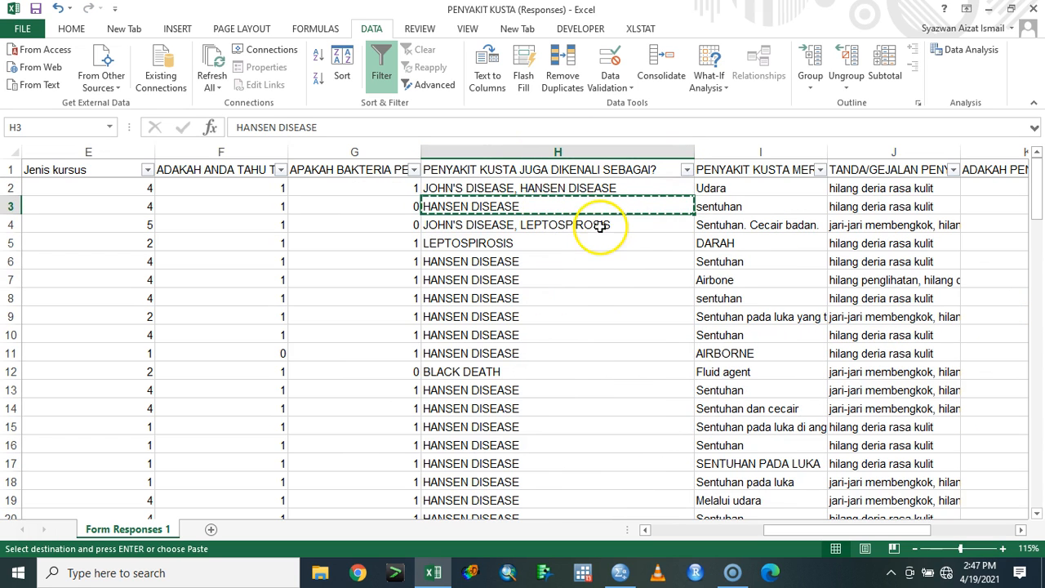
click(489, 228)
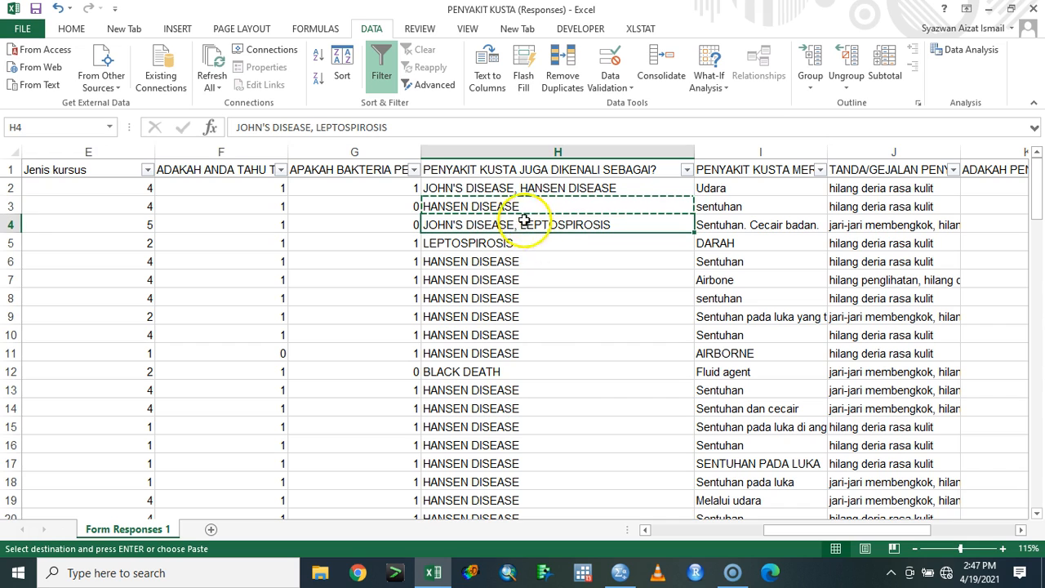
click(537, 206)
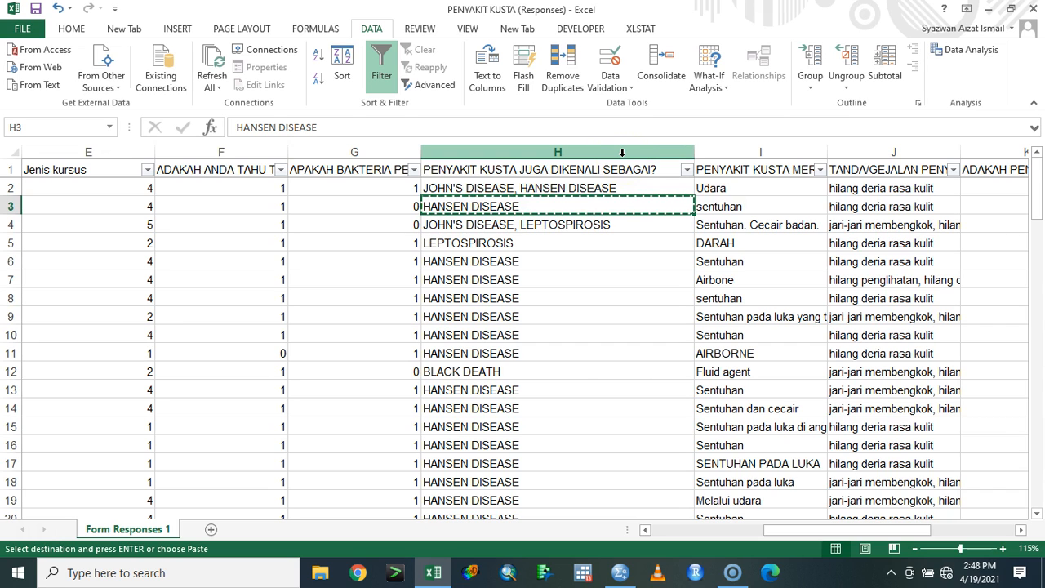
Split column H with Text to Columns as delimited text at commas, replacing the existing data in column I.
click(621, 152)
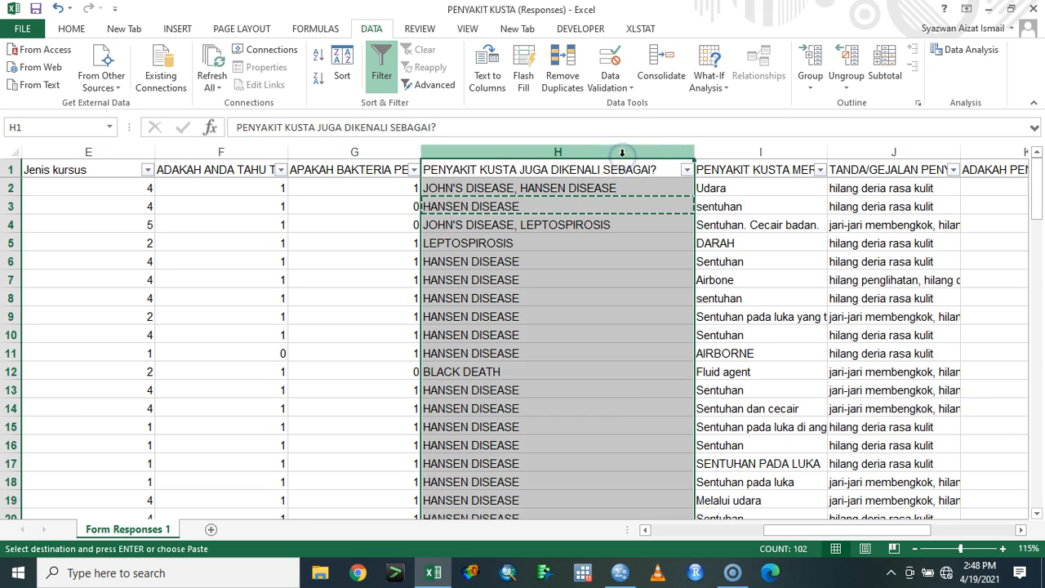
key(Escape)
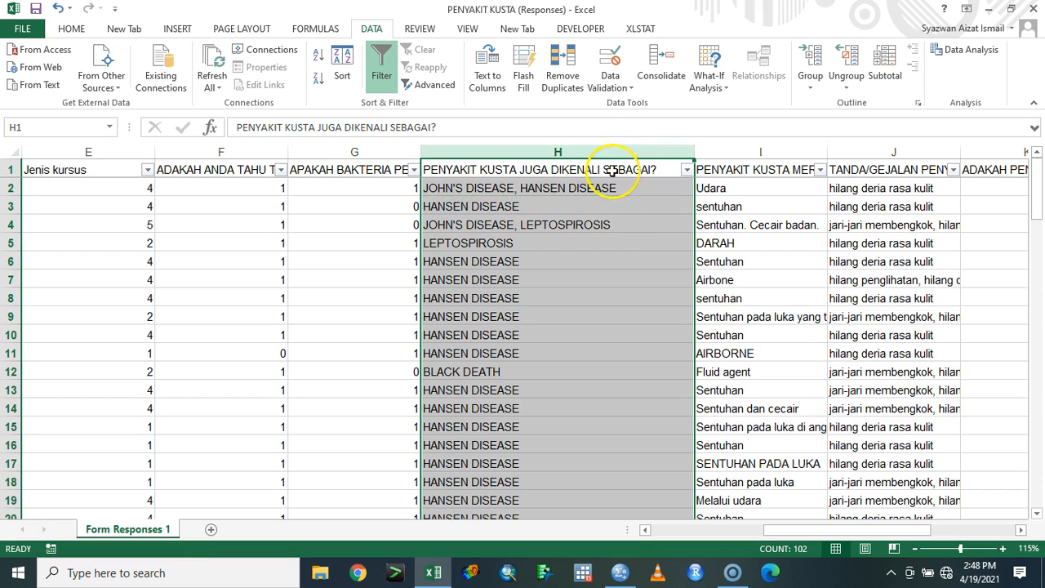
click(607, 224)
click(598, 147)
click(490, 80)
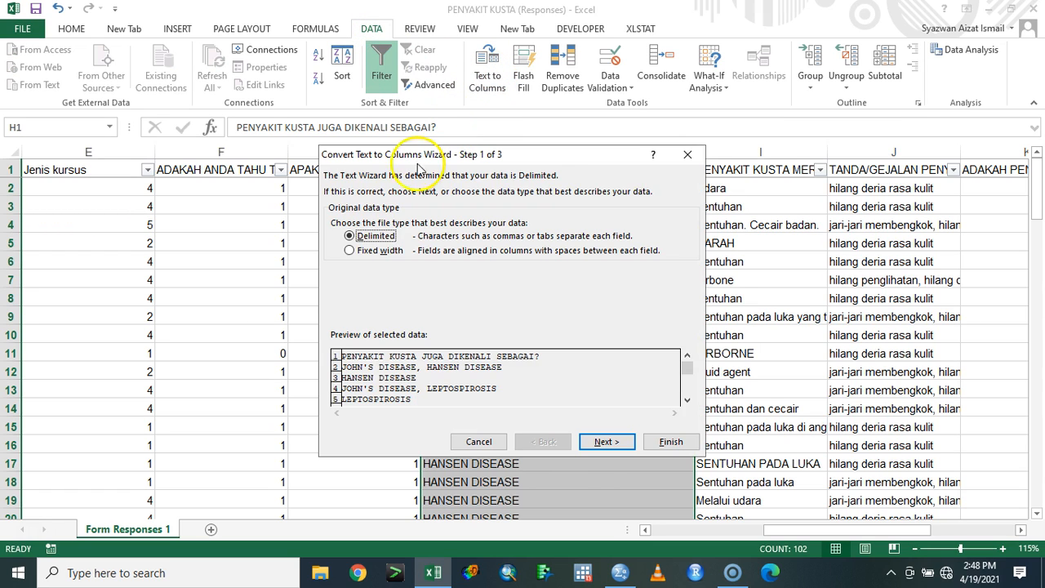
click(604, 441)
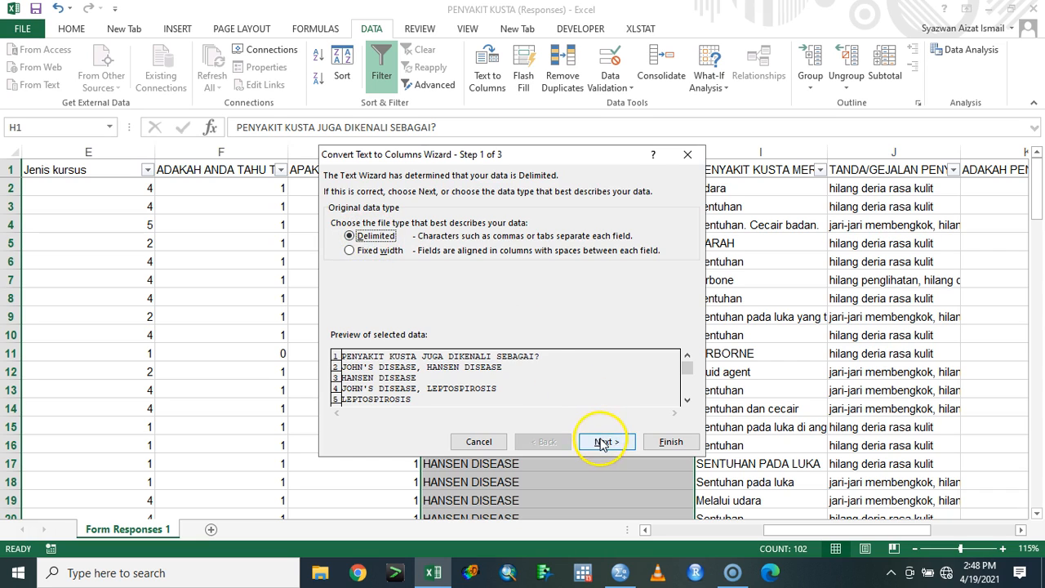
click(348, 249)
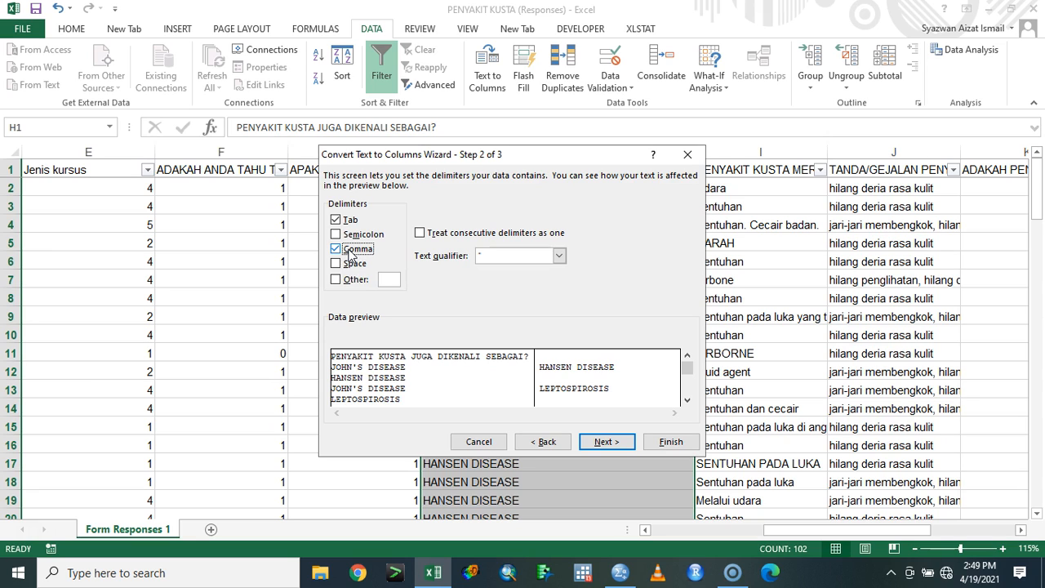
click(600, 443)
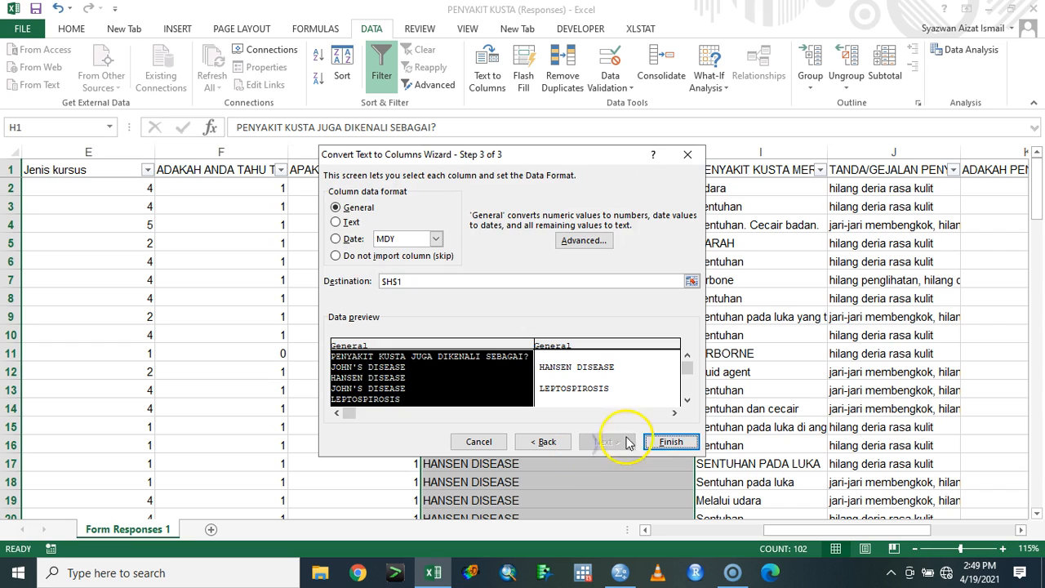
click(670, 441)
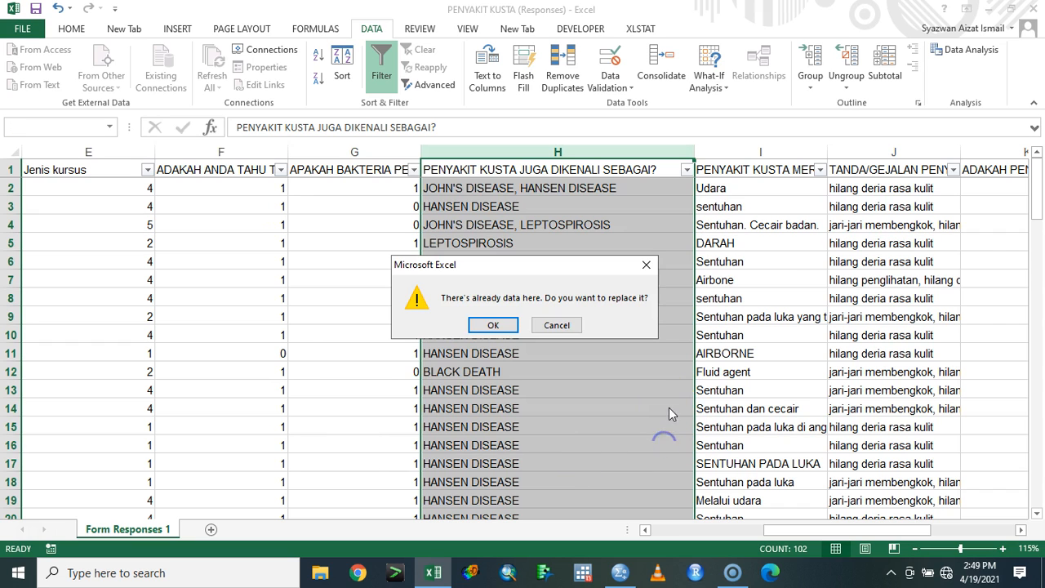
click(508, 329)
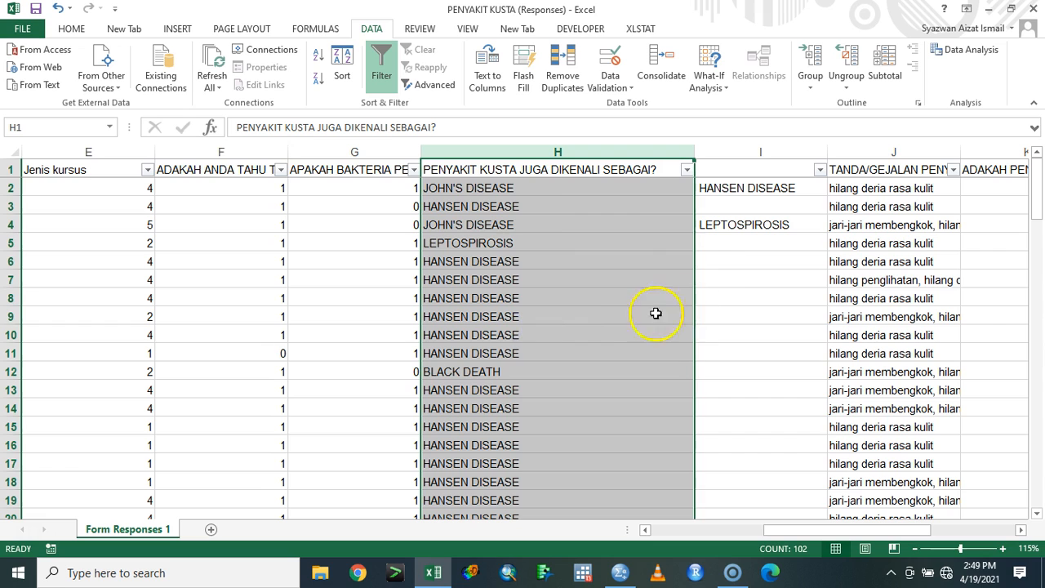
Rename the headers of the two split answer columns as kusta1 in H1 and kusta2 in I1.
click(677, 186)
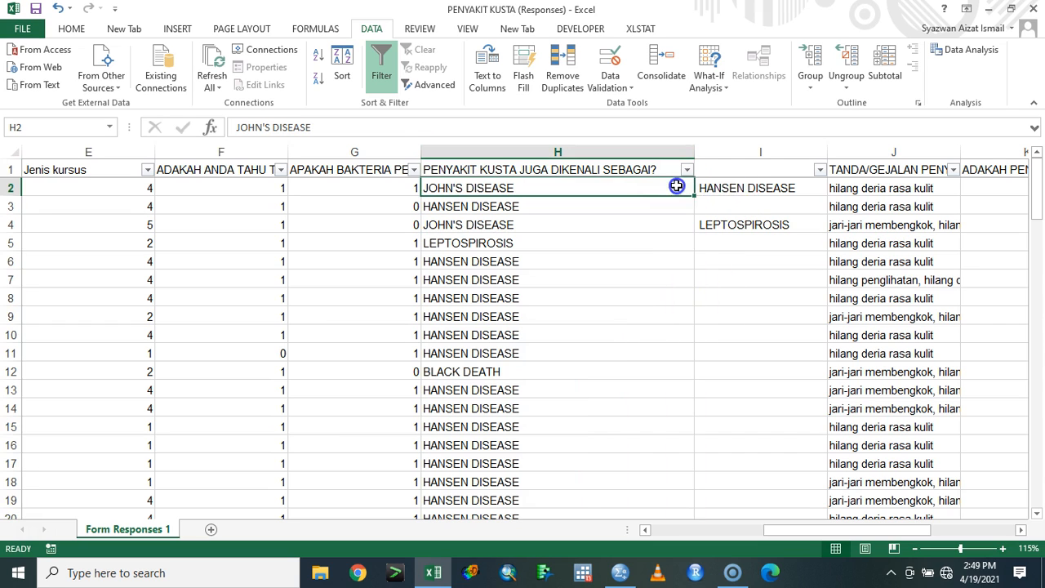
click(754, 187)
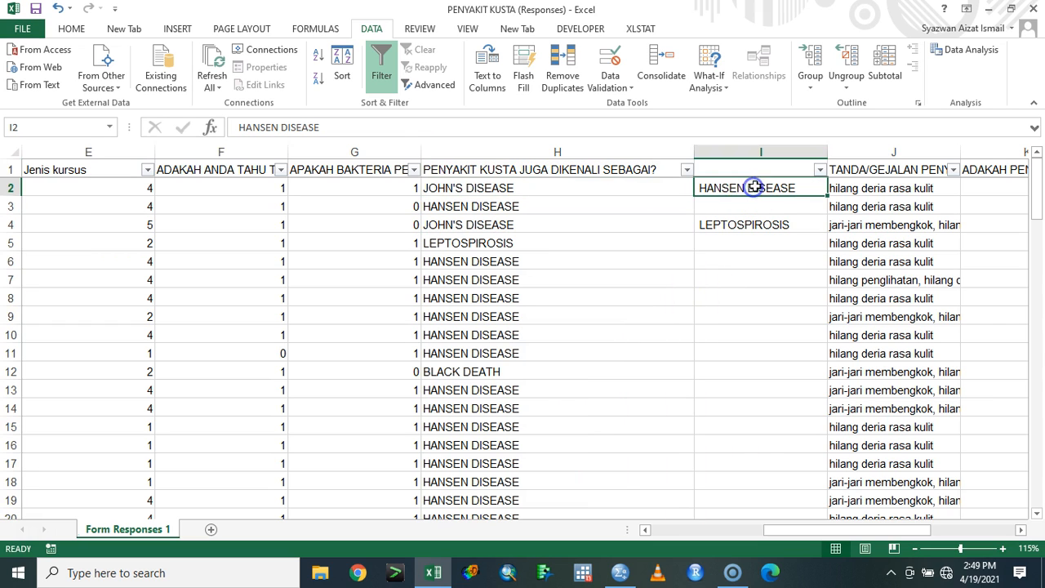
click(647, 169)
text(kusta1)
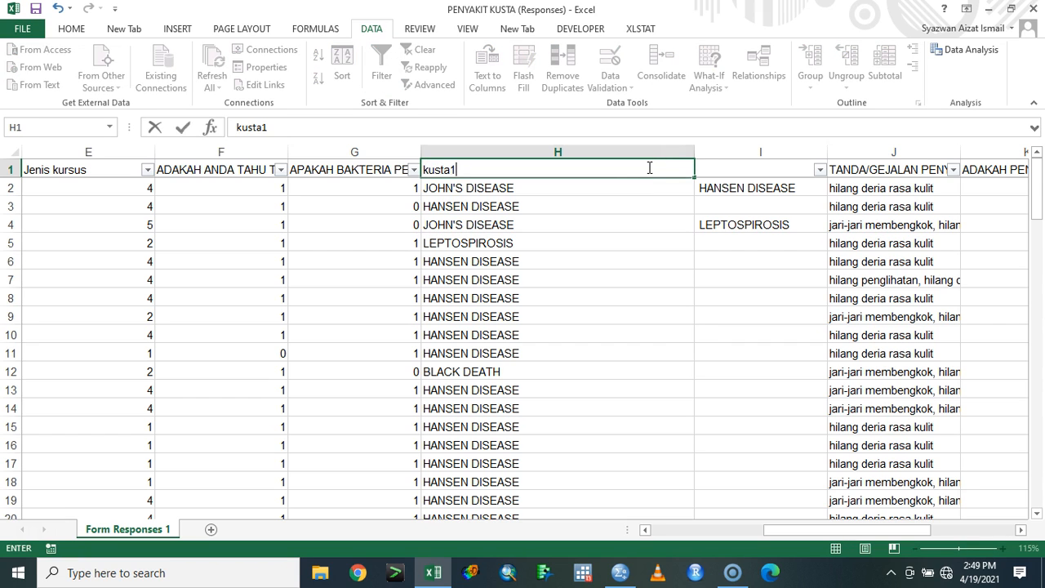
key(Tab)
text(kusta2)
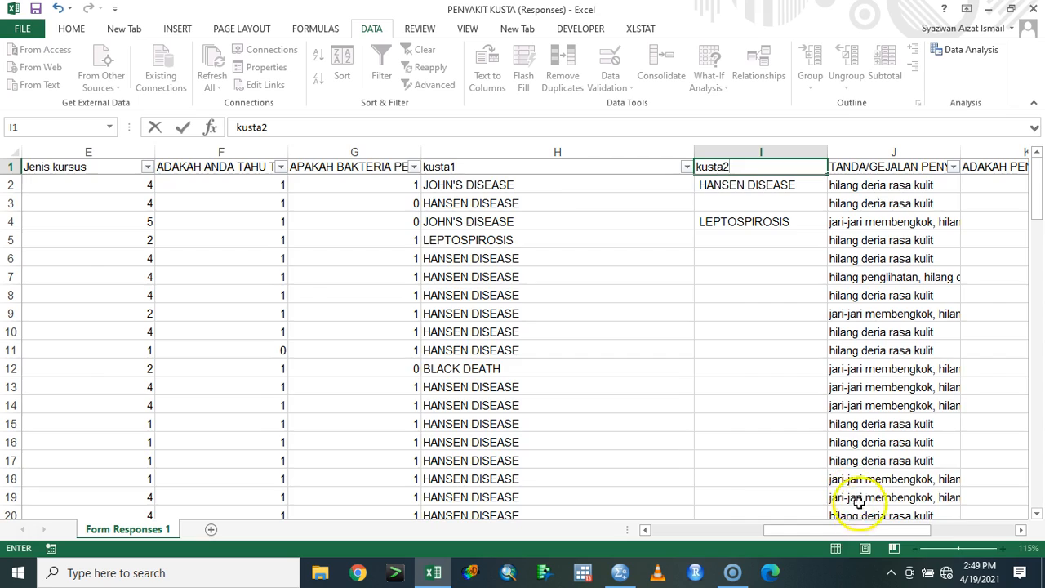
drag(881, 530, 901, 530)
scroll(590, 337, down, 20)
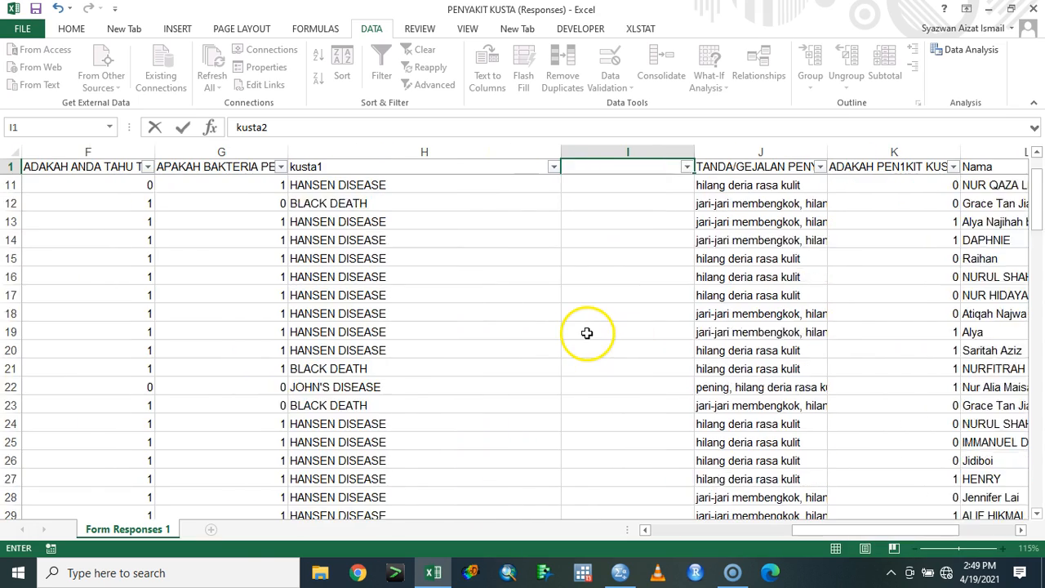
scroll(586, 333, down, 4)
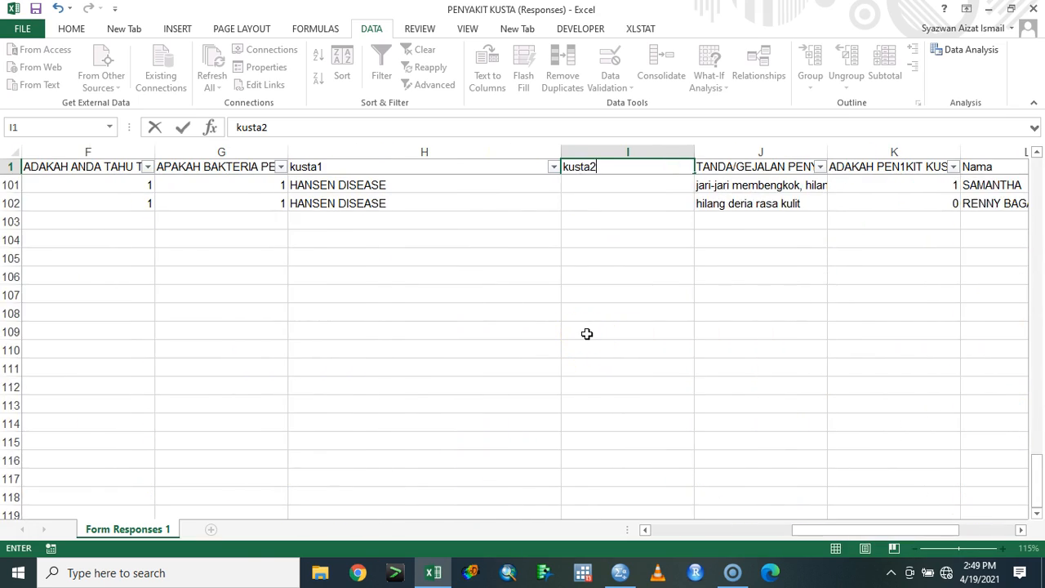
scroll(590, 333, up, 20)
scroll(592, 333, up, 6)
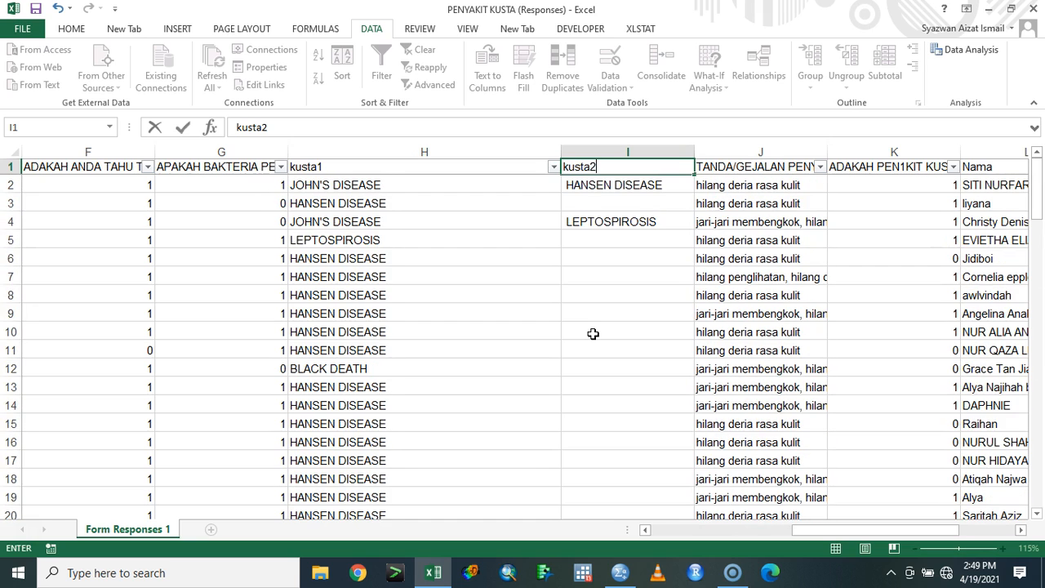
Filter the kusta1 column to show only the HANSEN DISEASE answers.
click(520, 145)
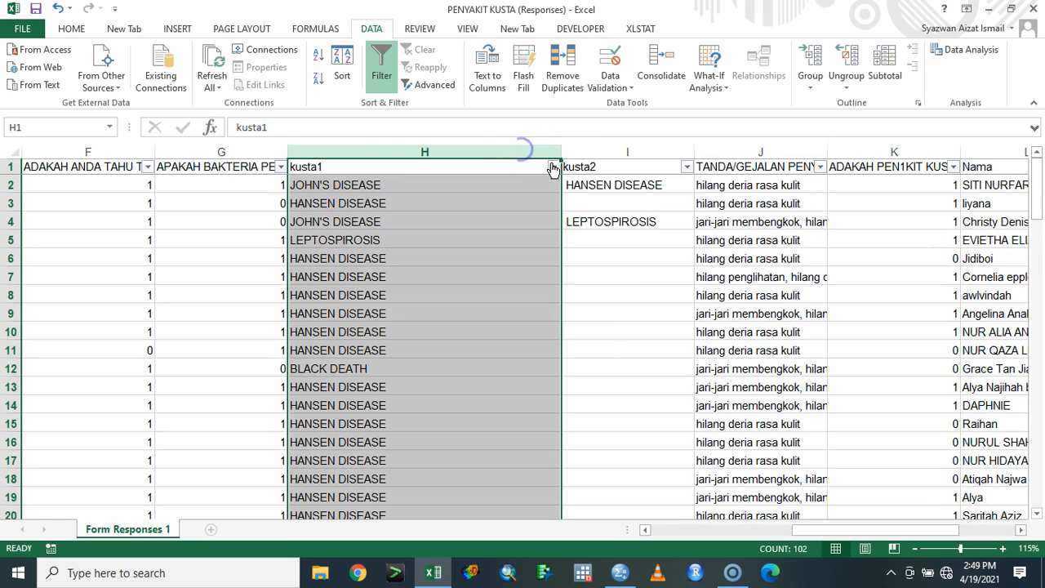
click(553, 167)
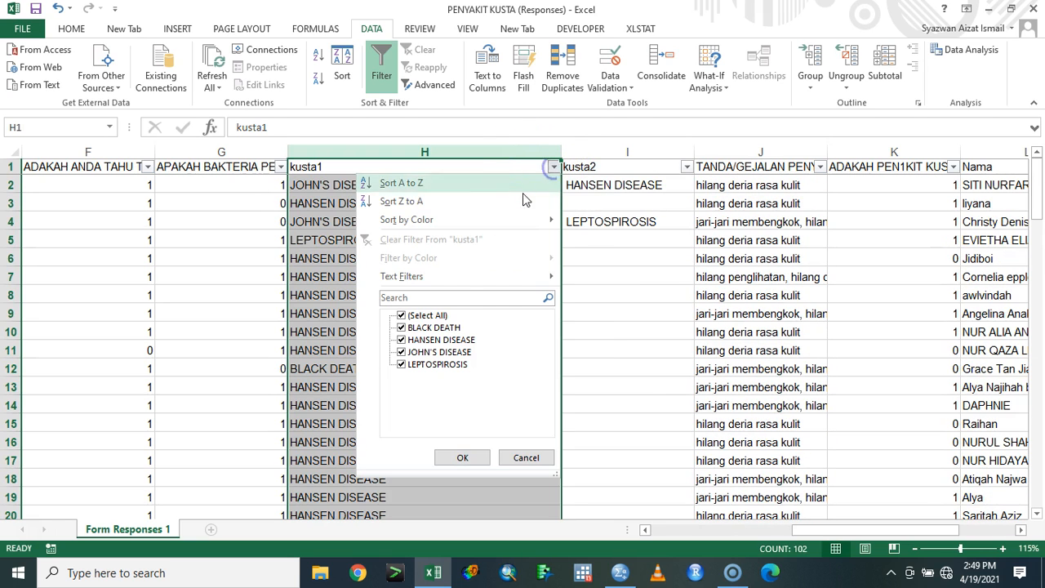
click(427, 315)
click(441, 339)
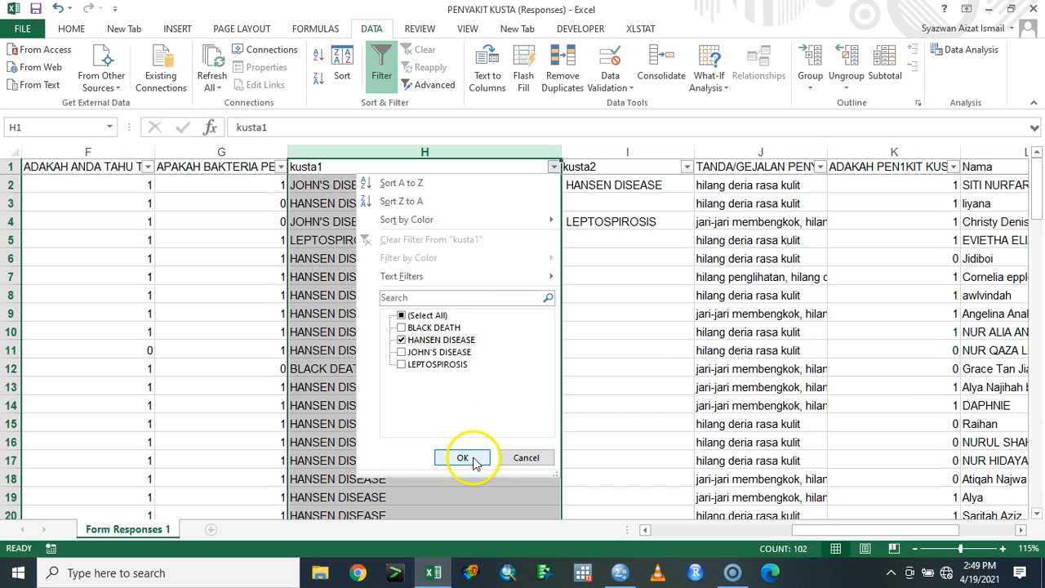
click(463, 457)
Enter 1 in cell H3 and copy it down the visible HANSEN DISEASE rows of kusta1 to H102.
click(469, 182)
text(1)
key(Return)
key(shift+Up)
click(513, 186)
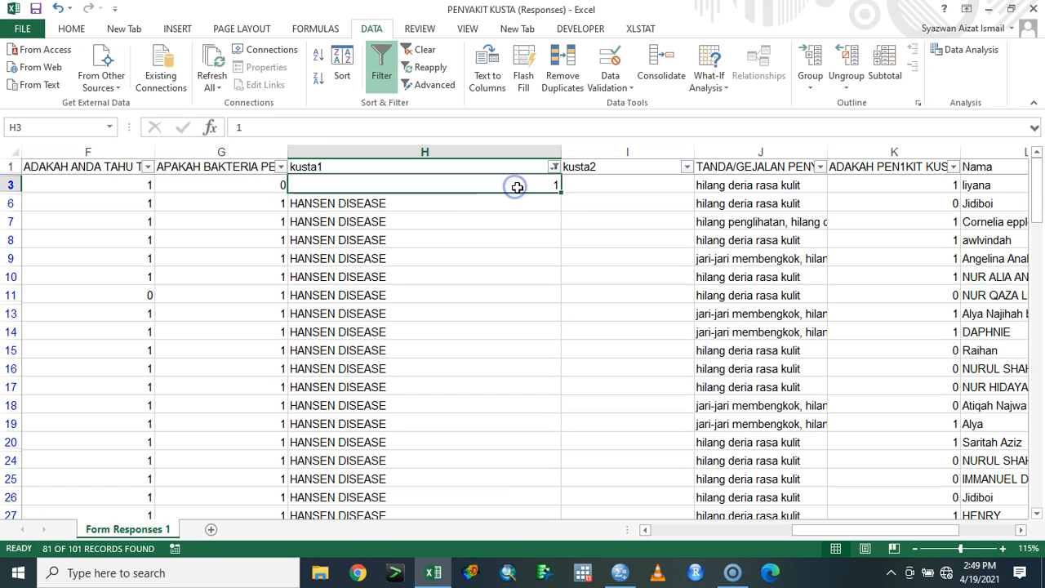
key(ctrl+c)
key(ctrl+shift+Down)
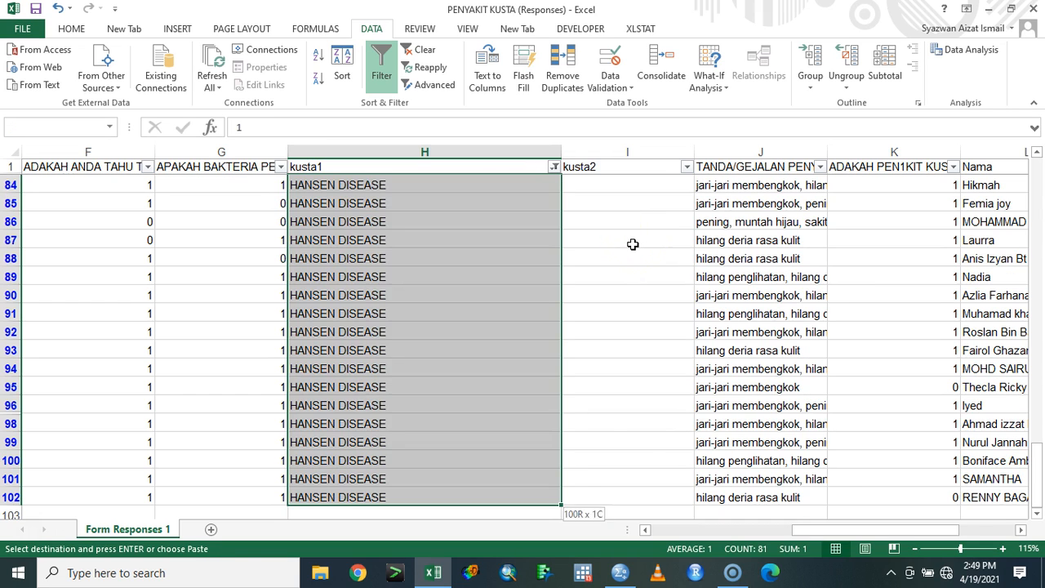
key(ctrl+v)
Filter the kusta1 column to show only the BLACK DEATH, JOHN'S DISEASE and LEPTOSPIROSIS answers.
click(554, 166)
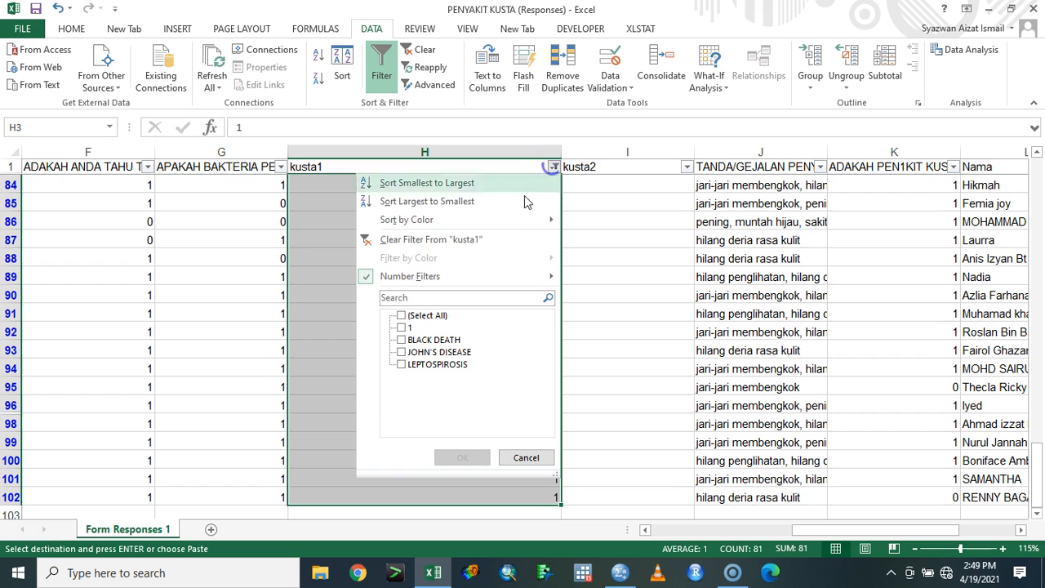
click(416, 315)
click(402, 327)
click(401, 339)
click(401, 351)
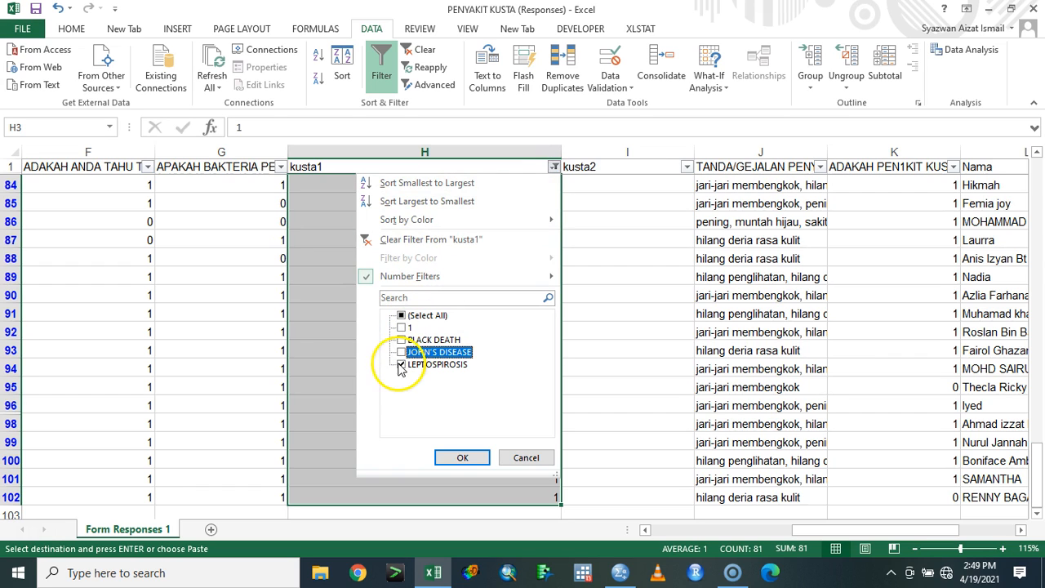
click(401, 364)
click(401, 339)
click(401, 352)
click(400, 364)
click(454, 457)
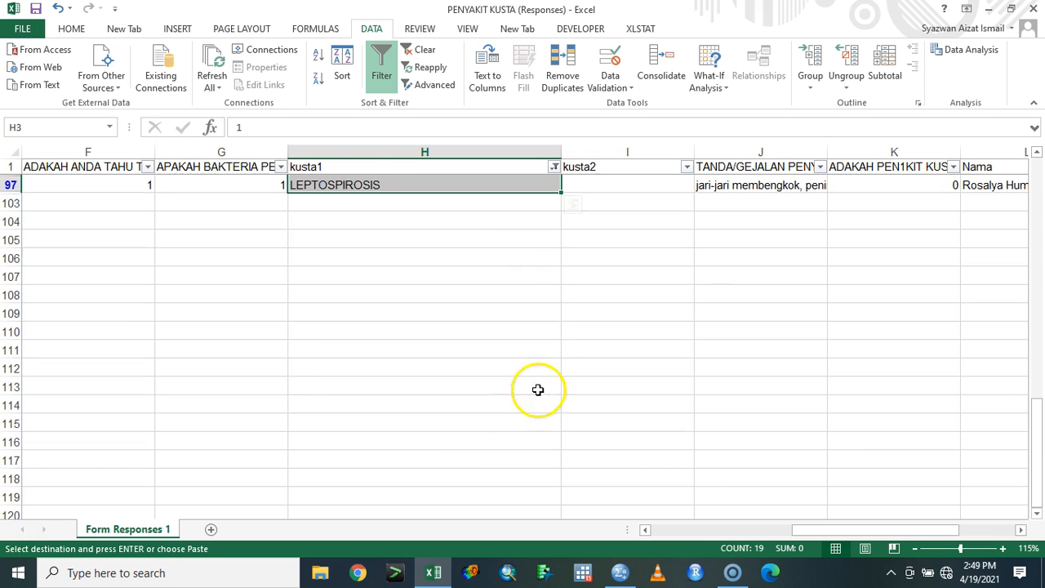
Enter 0 in cell H2 and copy it down all the visible wrong-answer rows of kusta1.
scroll(538, 390, up, 6)
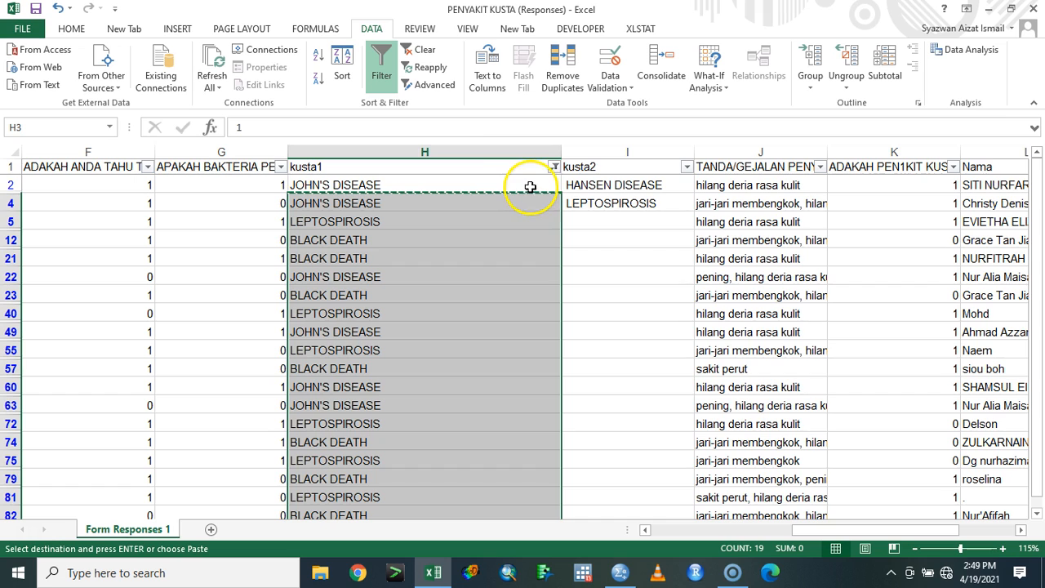
click(498, 183)
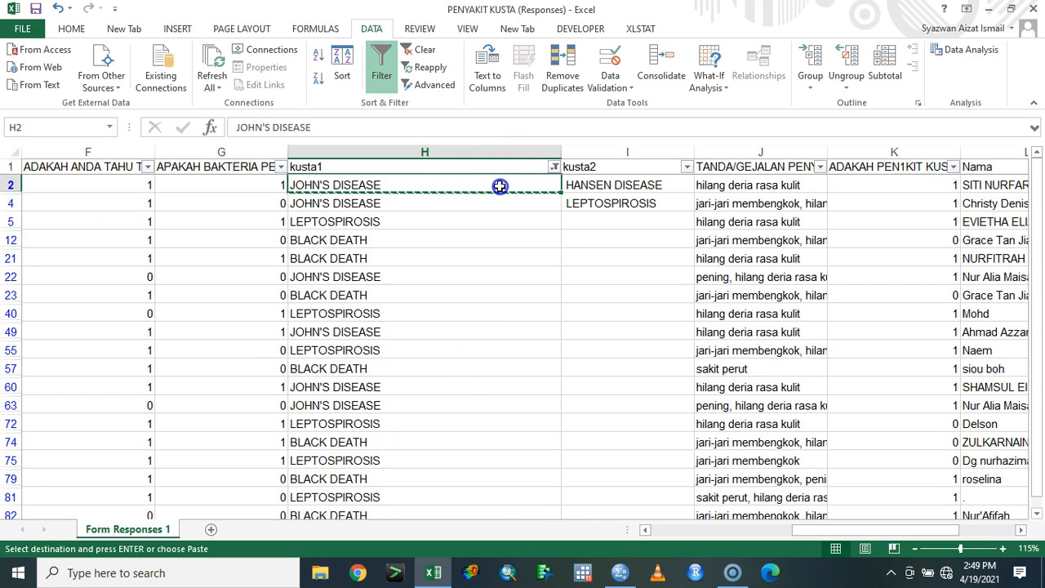
text(0)
key(Return)
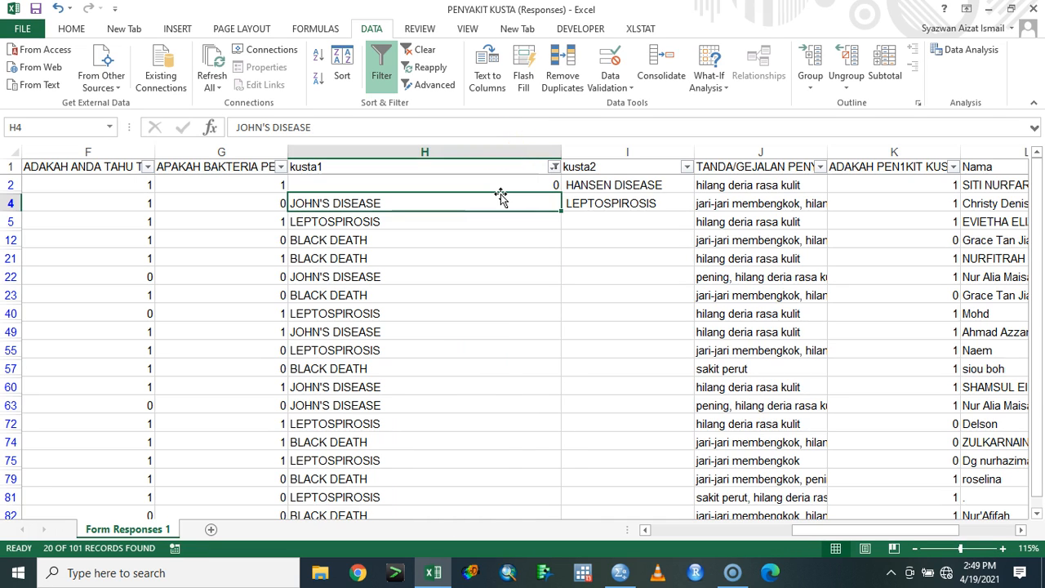
click(505, 186)
key(ctrl+c)
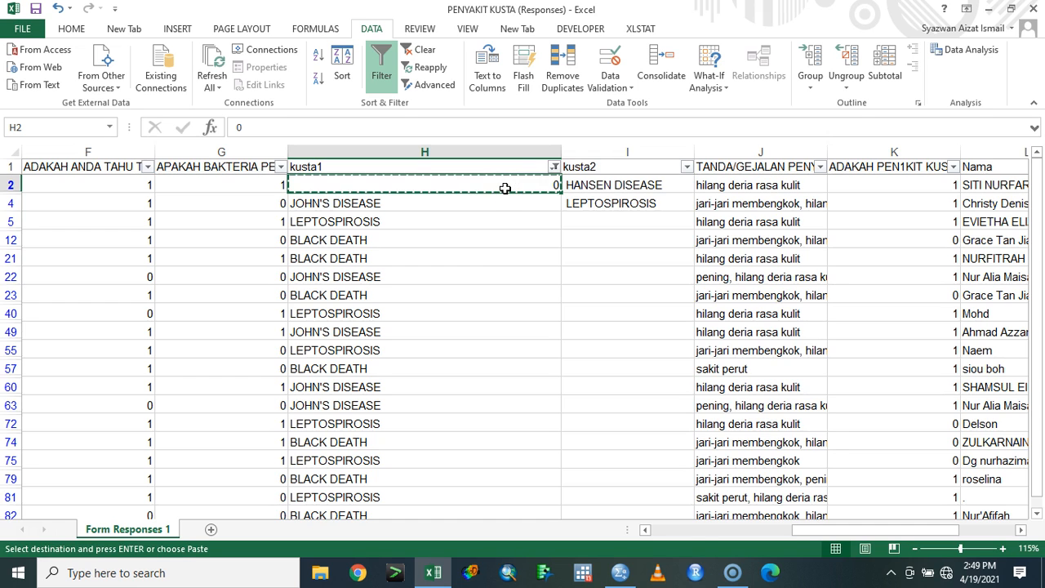
key(ctrl+shift+Down)
key(ctrl+v)
key(ctrl+v)
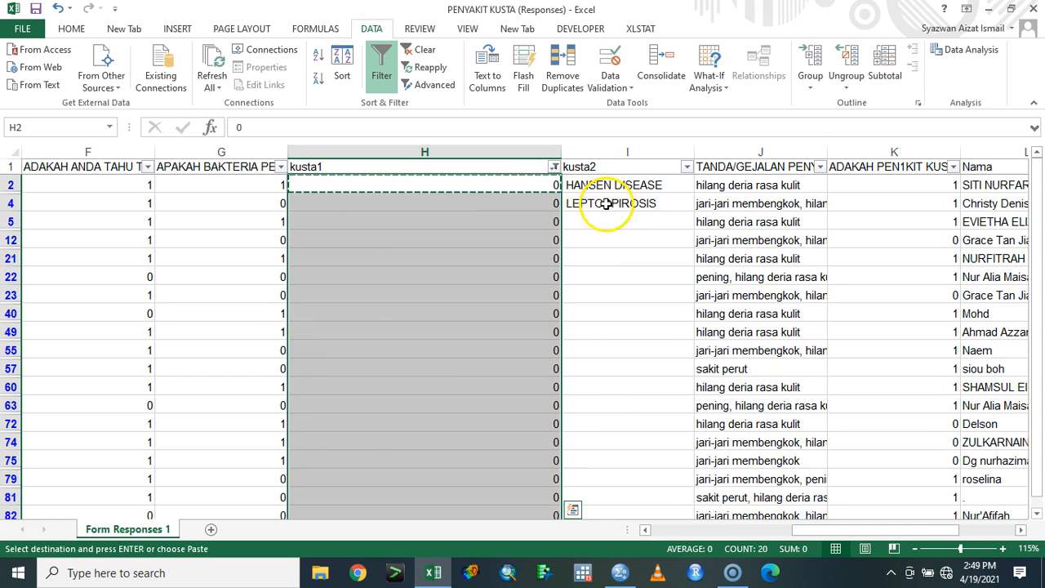
Clear the kusta1 filter so all survey rows are shown.
click(552, 169)
click(401, 315)
click(477, 456)
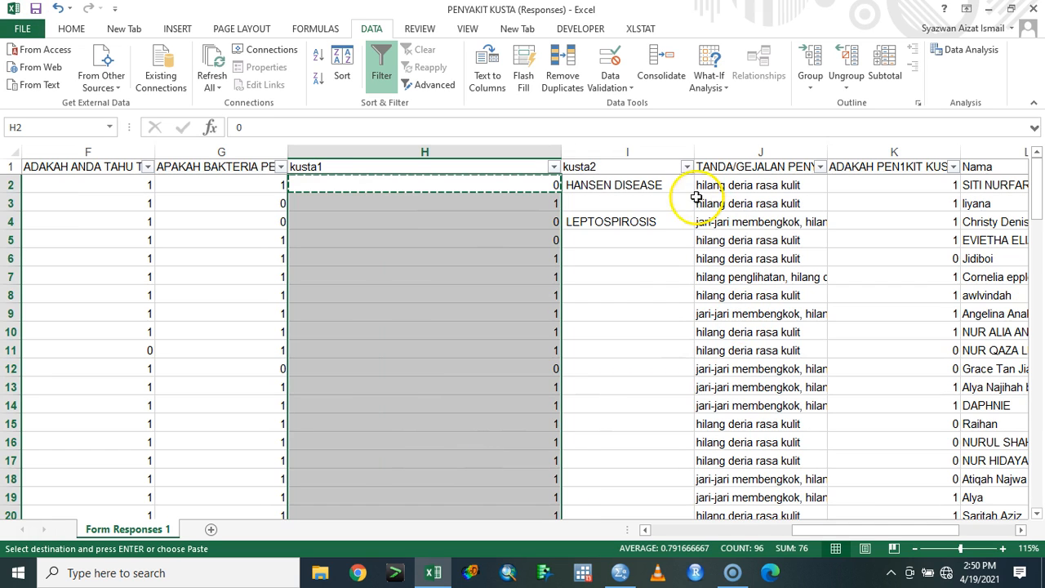
Filter the kusta2 column to hide the HANSEN DISEASE answer, keeping the LEPTOSPIROSIS and blank rows.
click(687, 166)
click(534, 315)
click(534, 339)
click(534, 352)
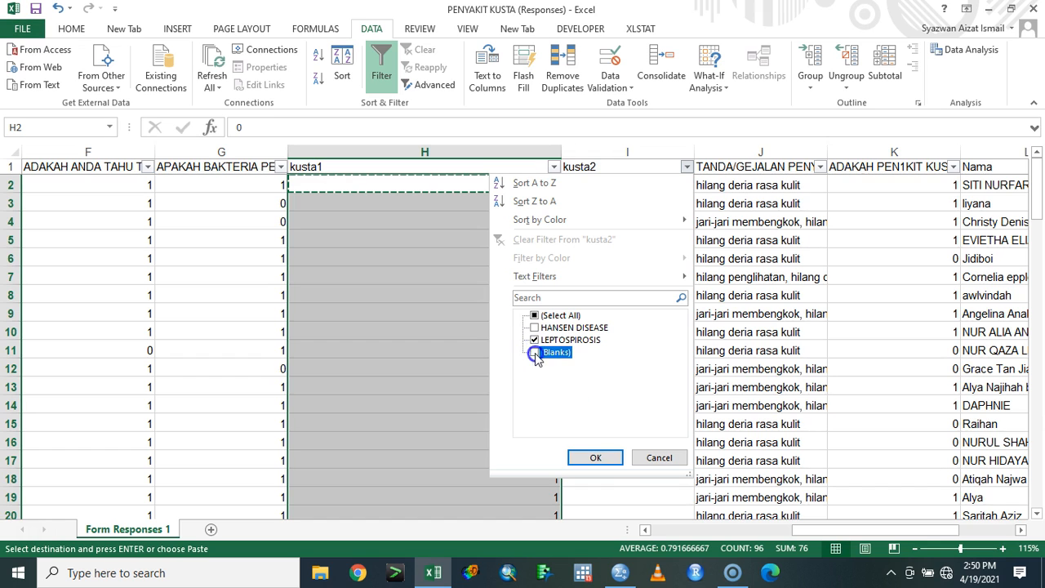
click(596, 457)
Enter 0 in the blank kusta2 cell I3.
click(681, 184)
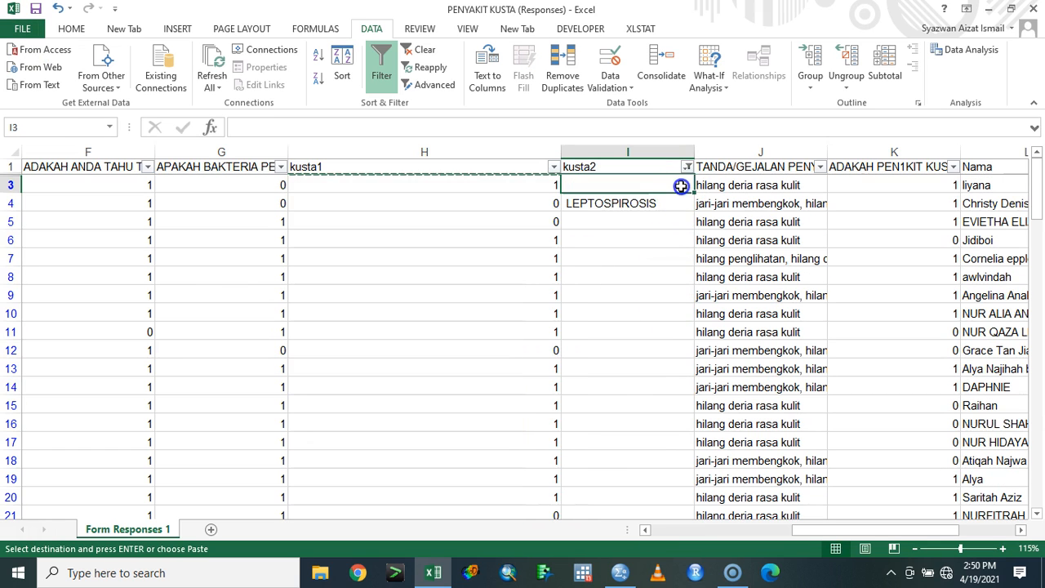
text(0)
key(Return)
click(681, 185)
key(ctrl+c)
key(shift+Down)
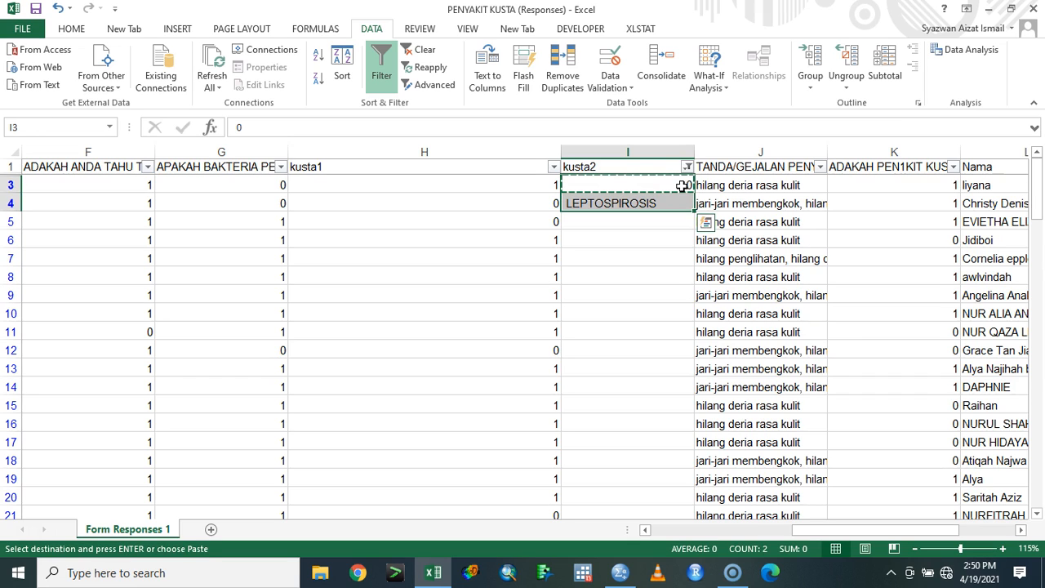
key(ctrl+shift+Down)
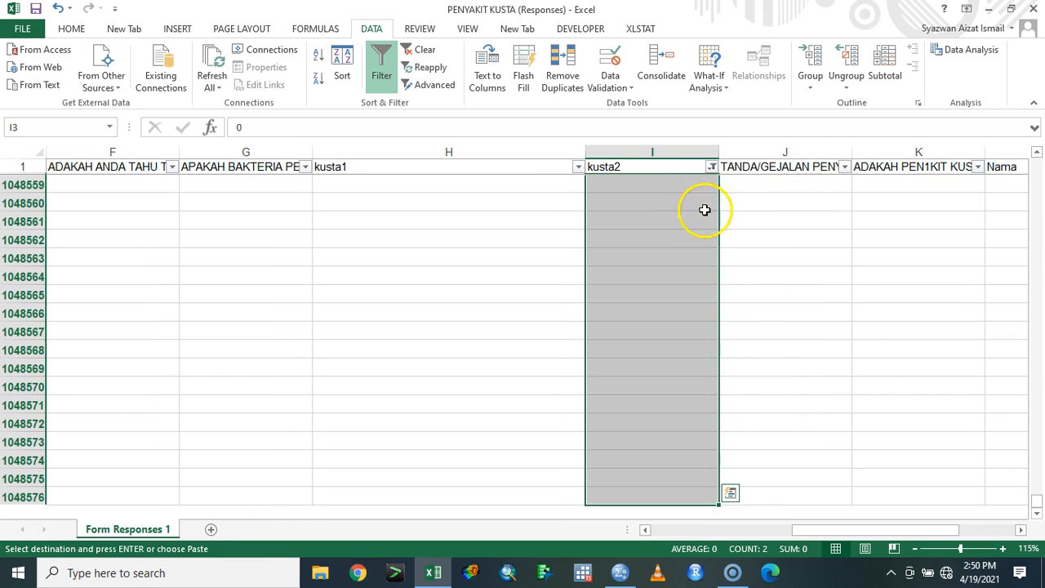
scroll(758, 287, up, 6)
drag(1037, 498, 1038, 163)
Replace the LEPTOSPIROSIS answer in cell I4 of kusta2 with 0.
click(676, 199)
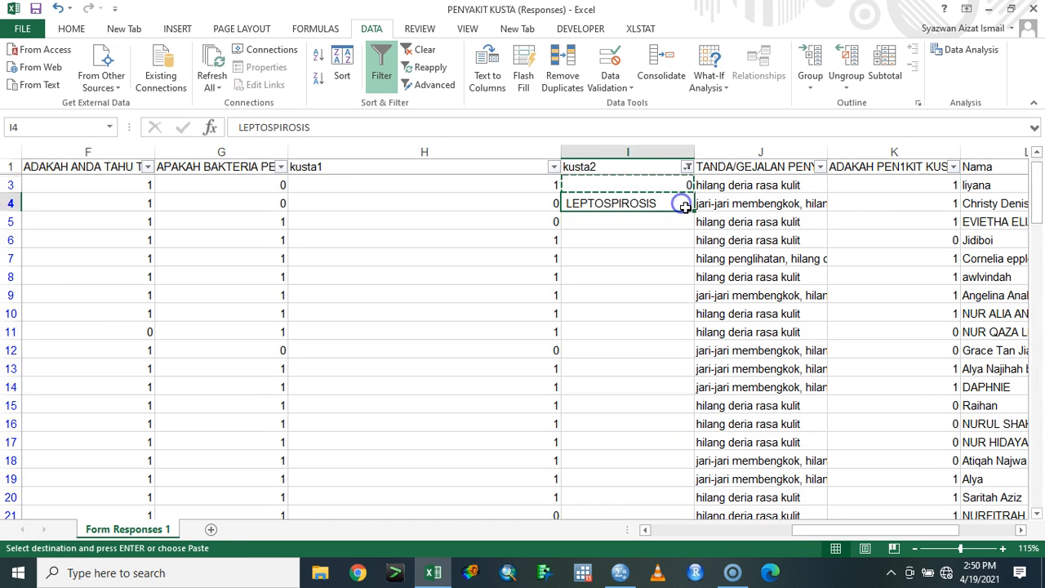
text(0)
key(Return)
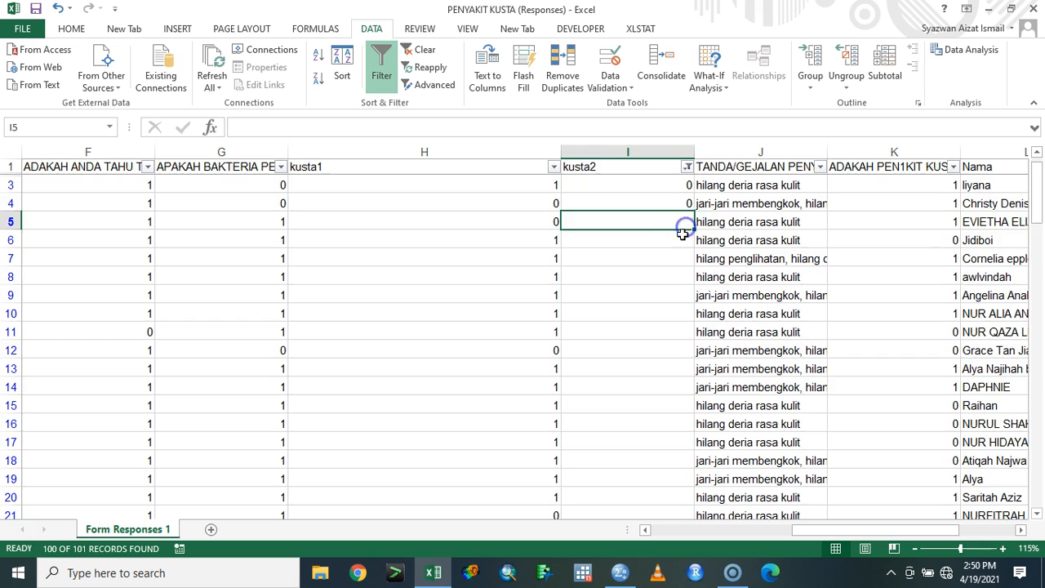
scroll(683, 270, down, 5)
scroll(694, 306, up, 3)
scroll(694, 302, up, 2)
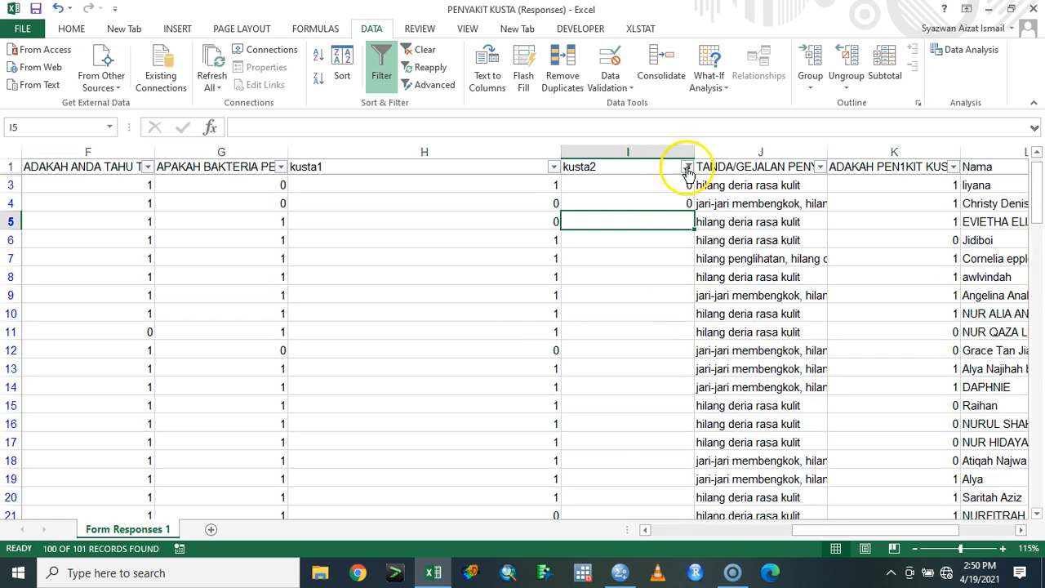
Filter the kusta2 column to HANSEN DISEASE only and replace that answer in cell I2 with 1.
click(687, 167)
click(534, 351)
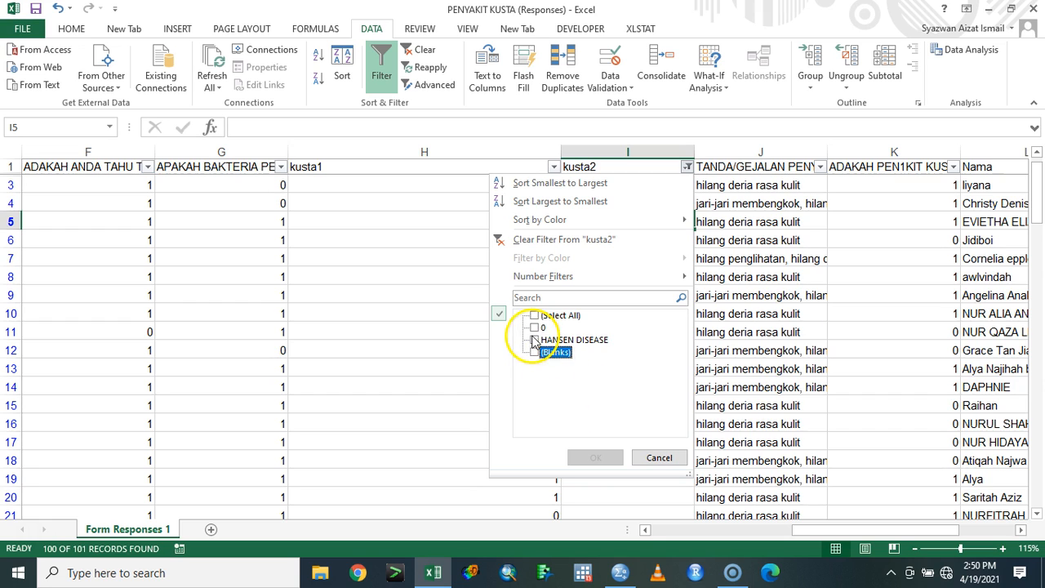
click(534, 340)
click(597, 458)
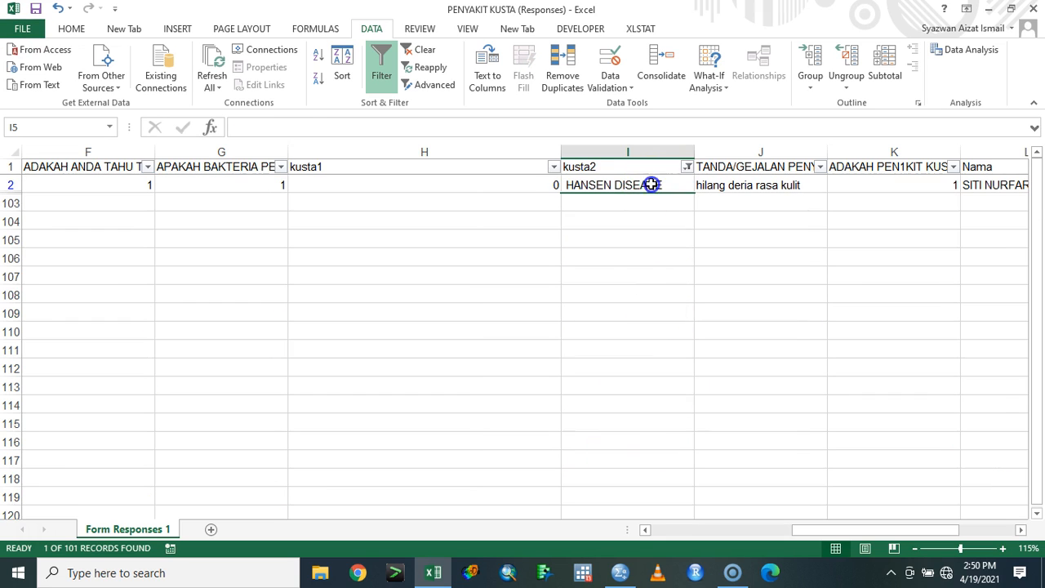
click(648, 184)
text(1)
key(Return)
Reset the kusta2 filter to show all values, including blanks.
drag(697, 270, 683, 258)
click(687, 166)
click(549, 316)
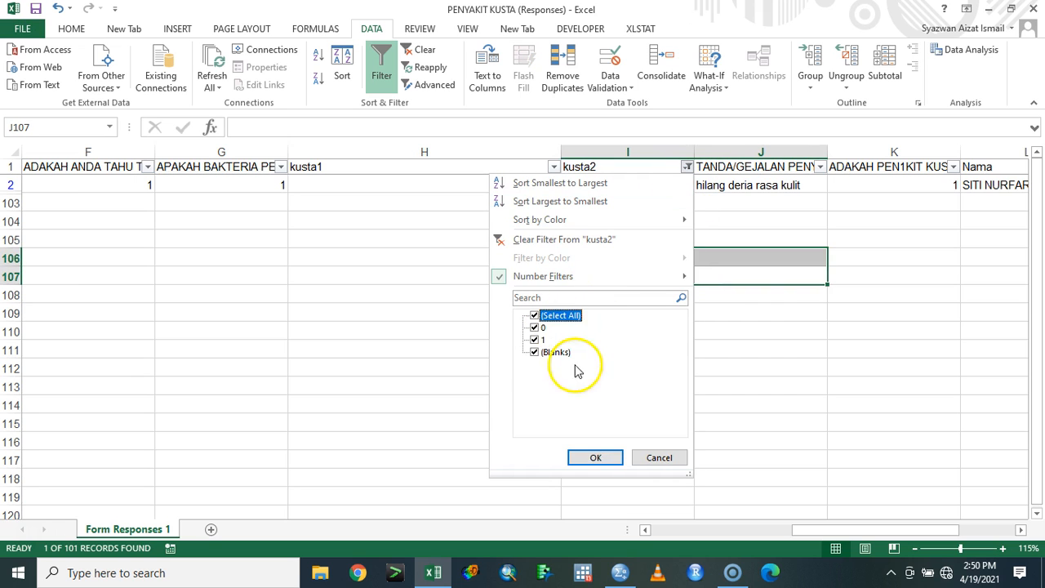
click(597, 457)
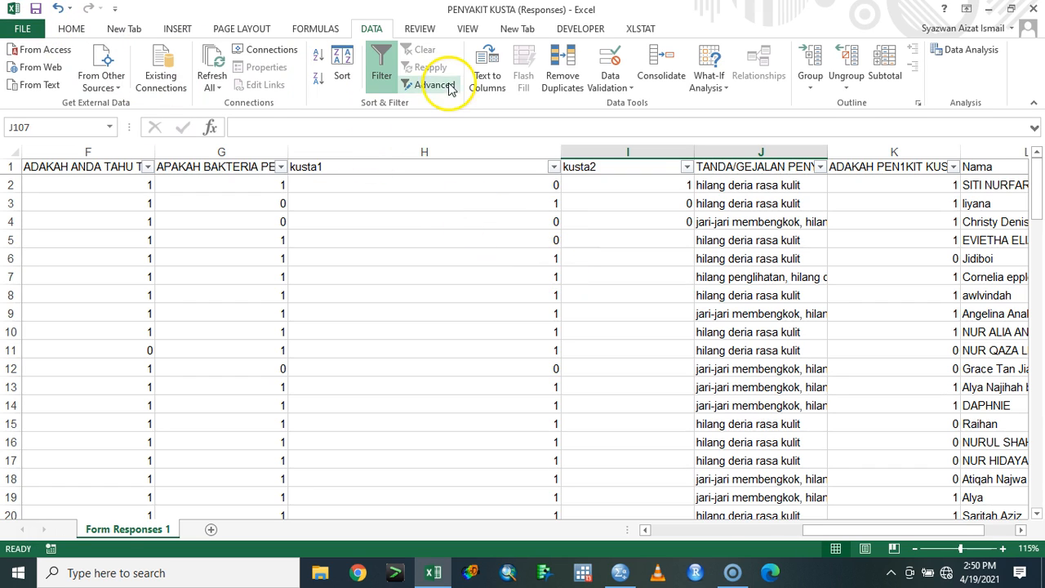
click(739, 154)
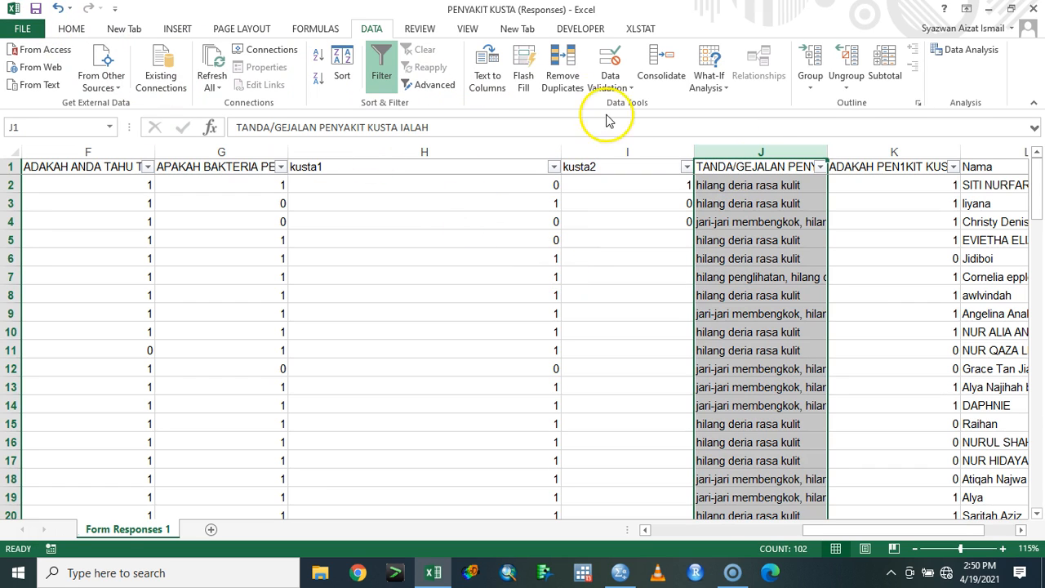
click(490, 58)
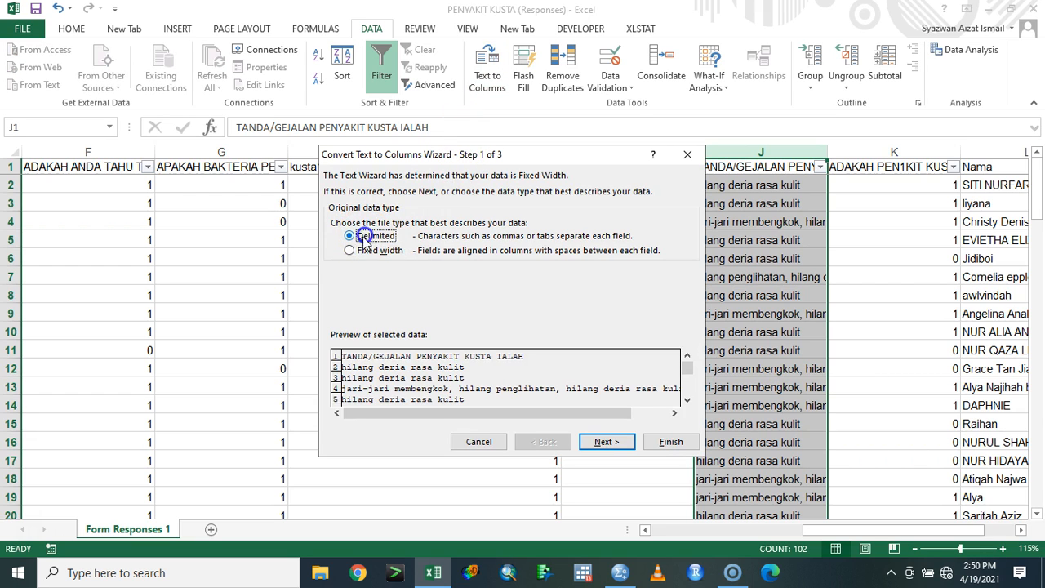
click(599, 441)
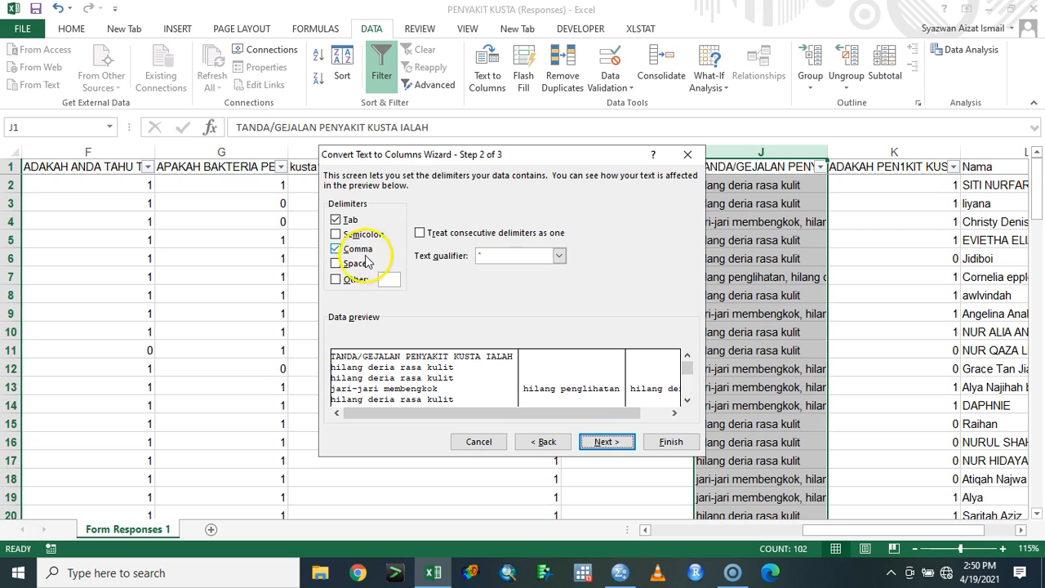
click(360, 250)
click(338, 251)
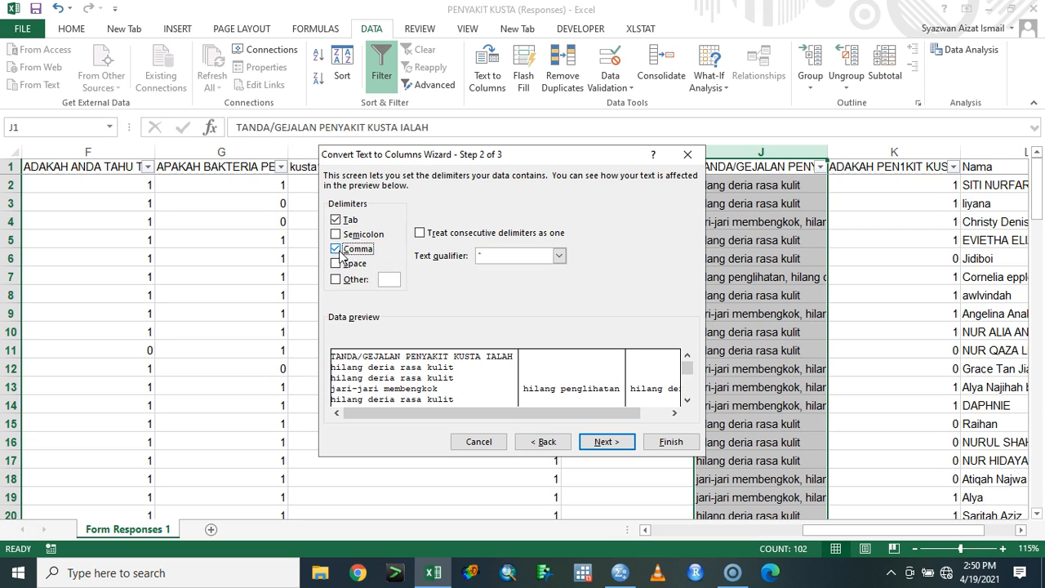
click(478, 442)
Examine the full list of answer combinations in the filter of the TANDA/GEJALAN PENYAKIT KUSTA IALAH column.
click(729, 313)
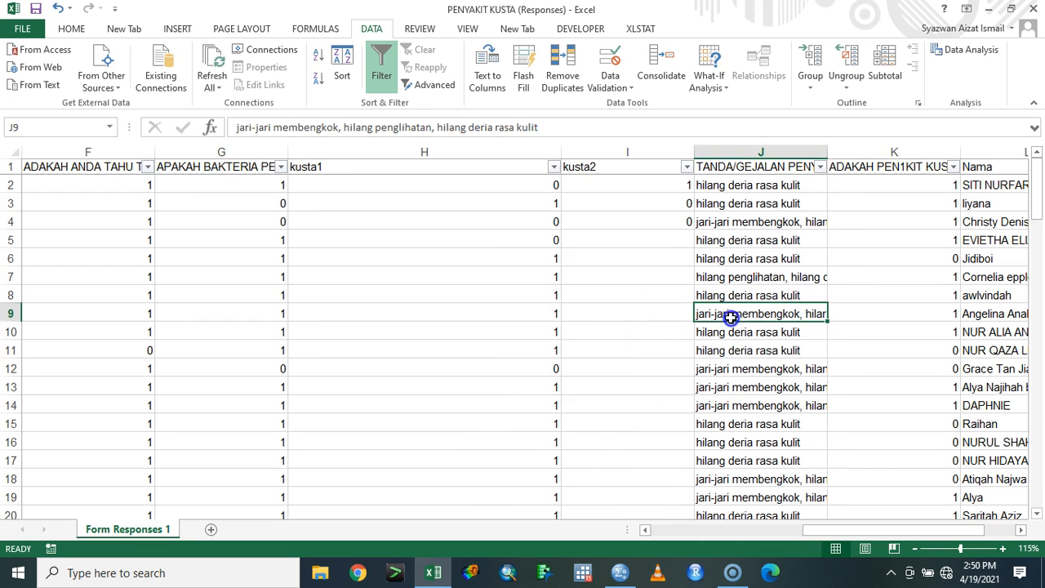
click(819, 169)
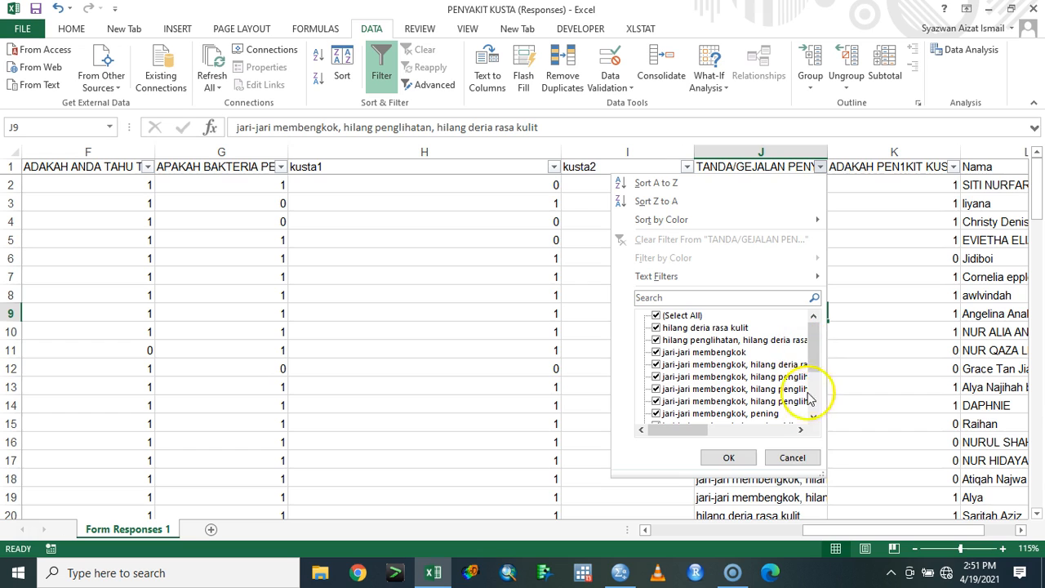
drag(819, 470, 968, 497)
scroll(918, 364, down, 2)
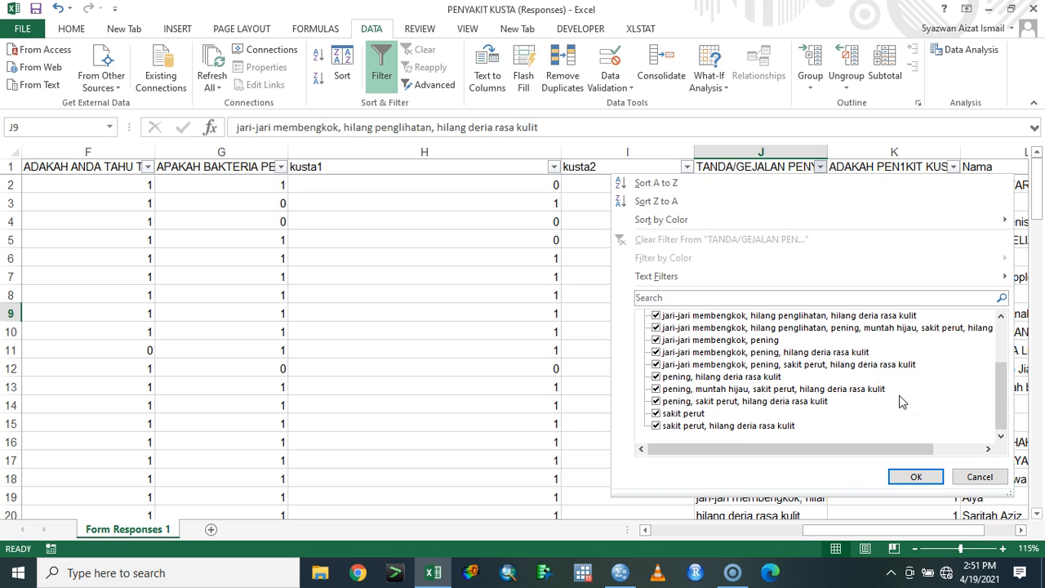
click(482, 299)
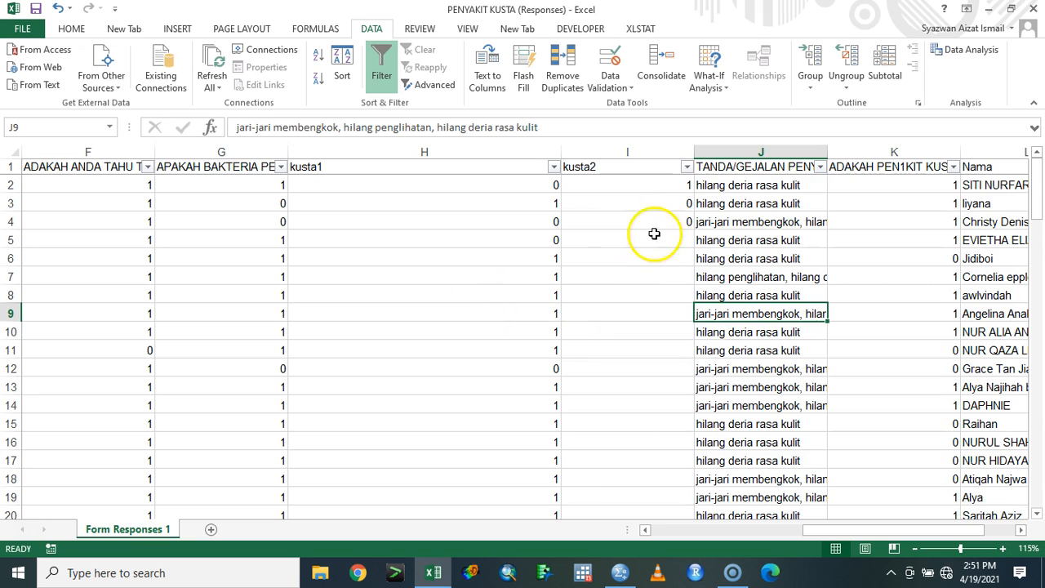
Insert an empty column before the TANDA/GEJALAN PENYAKIT KUSTA IALAH column and enter jumlah as its header in J1.
click(746, 152)
right_click(745, 152)
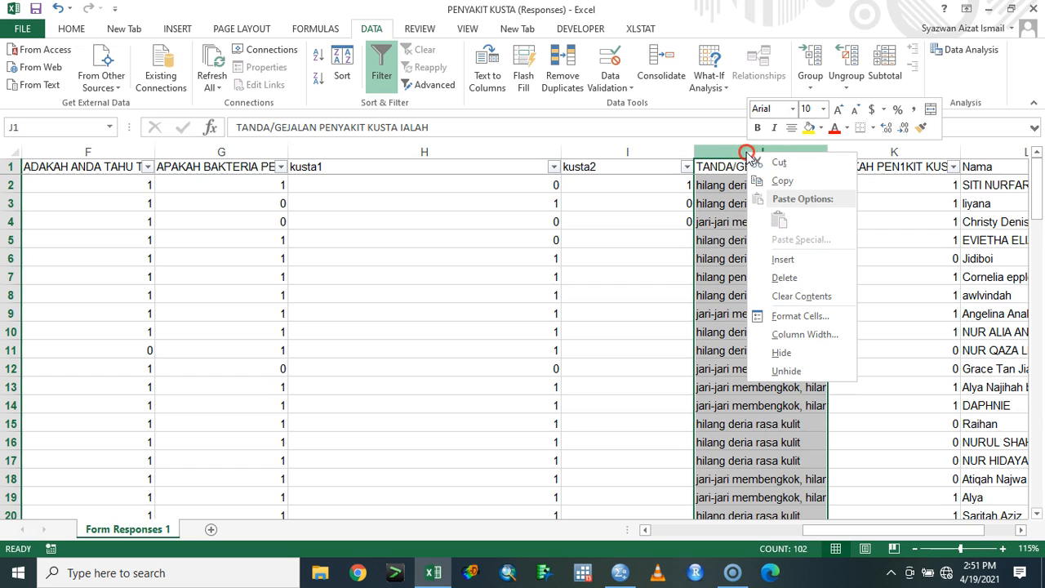
click(788, 259)
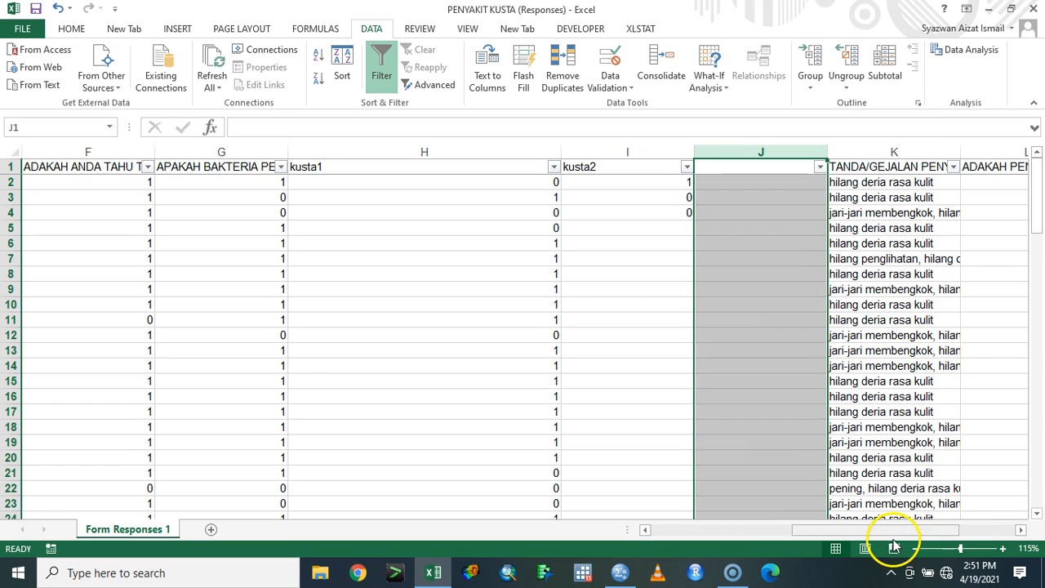
drag(905, 528, 931, 528)
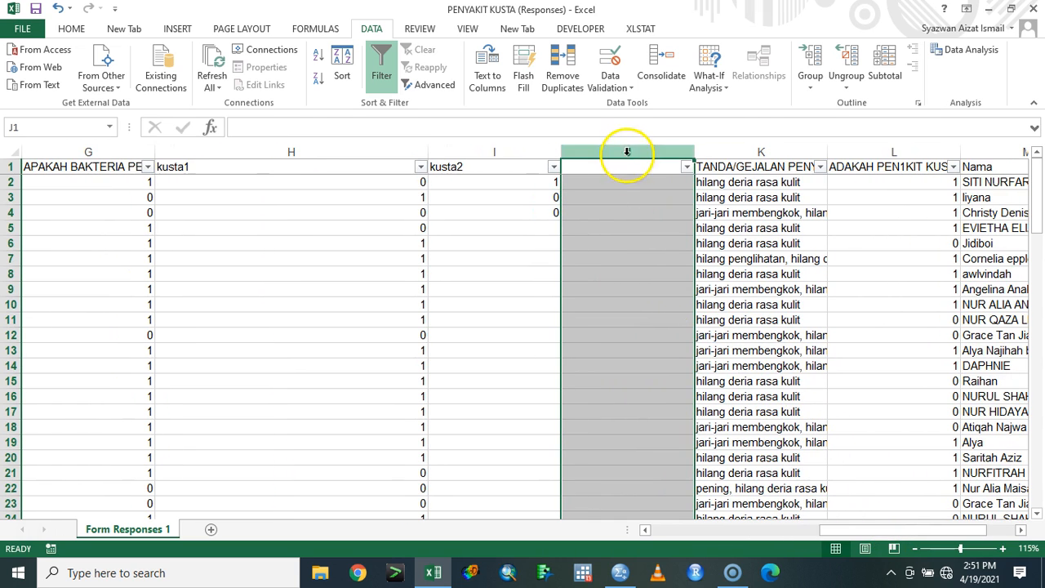
click(638, 166)
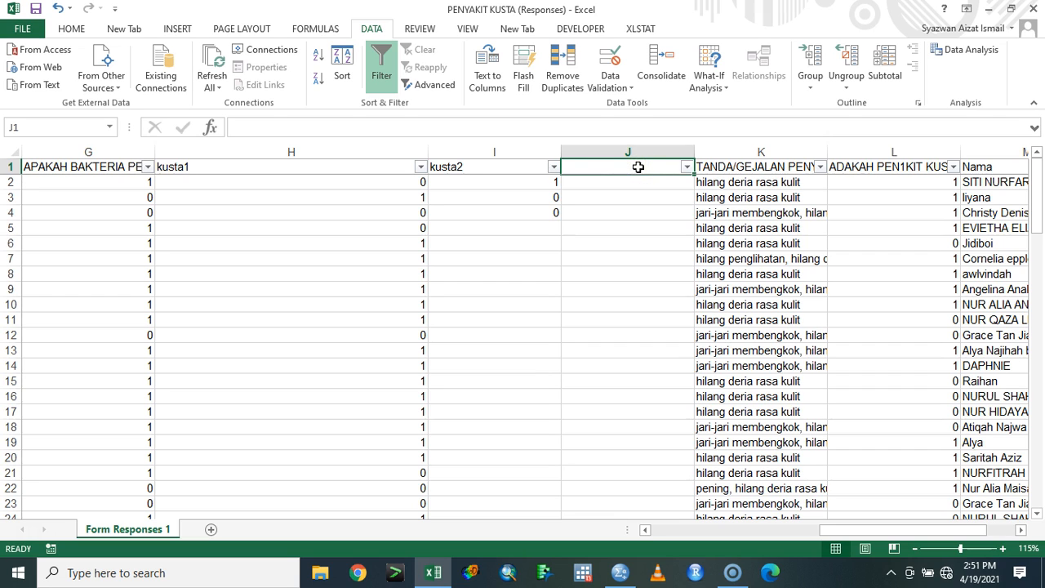
text(jumlah)
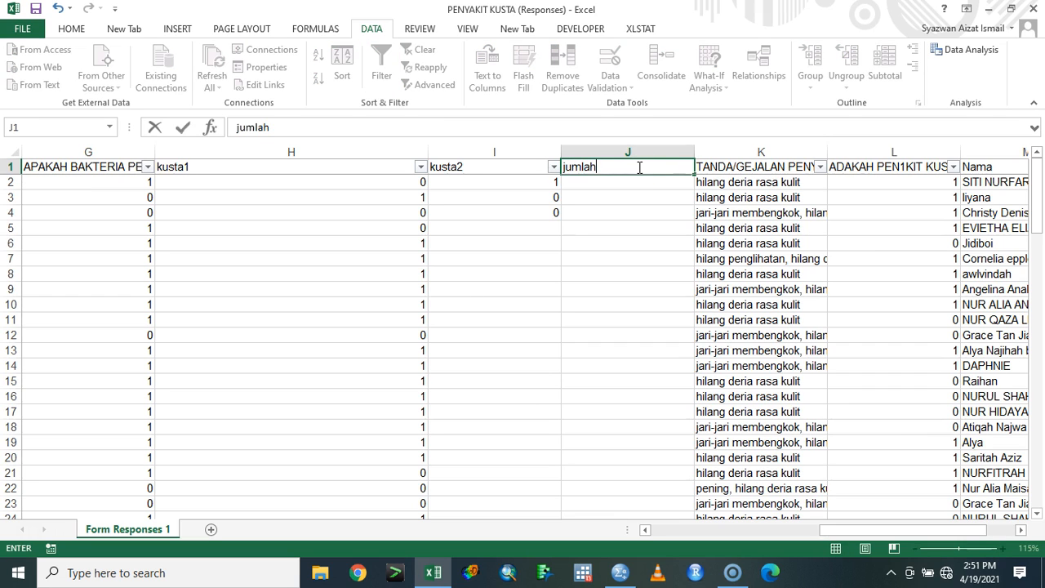
key(Return)
Enter =SUM(H2:I2) in cell J2 to total kusta1 and kusta2, and fill it down the jumlah column.
text(=sum)
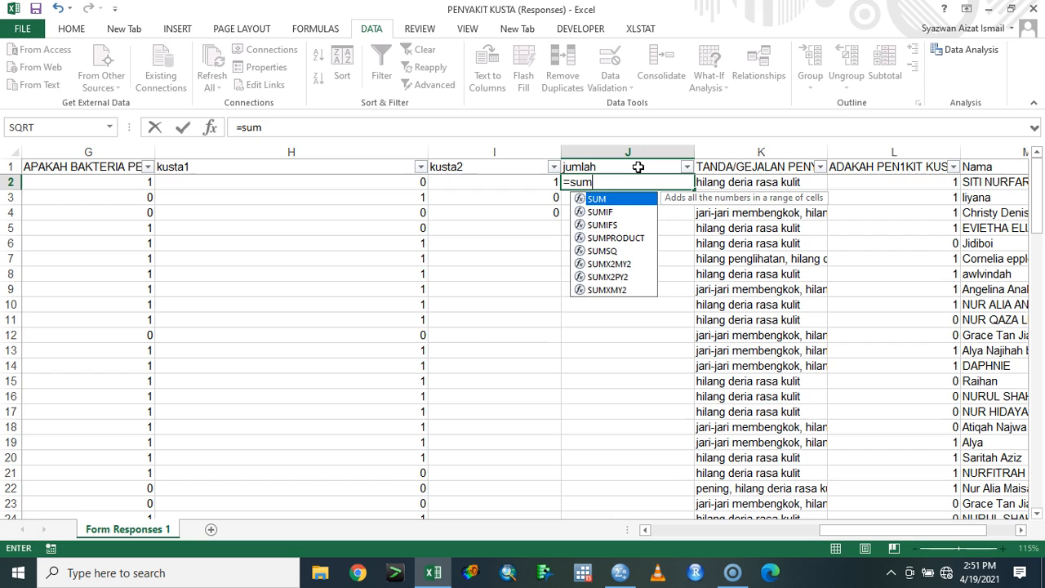
text(()
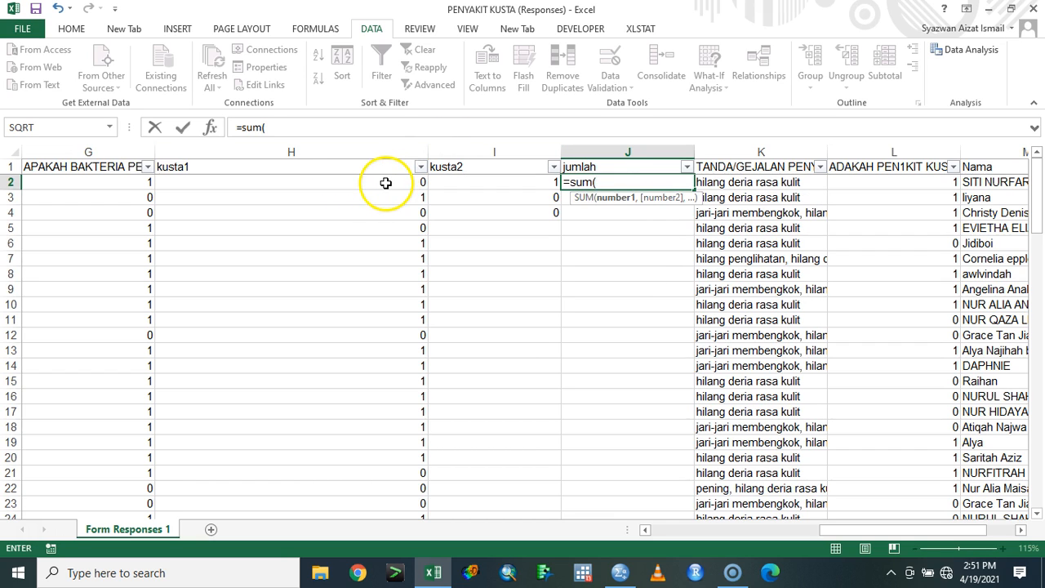
drag(259, 181, 465, 189)
key(Return)
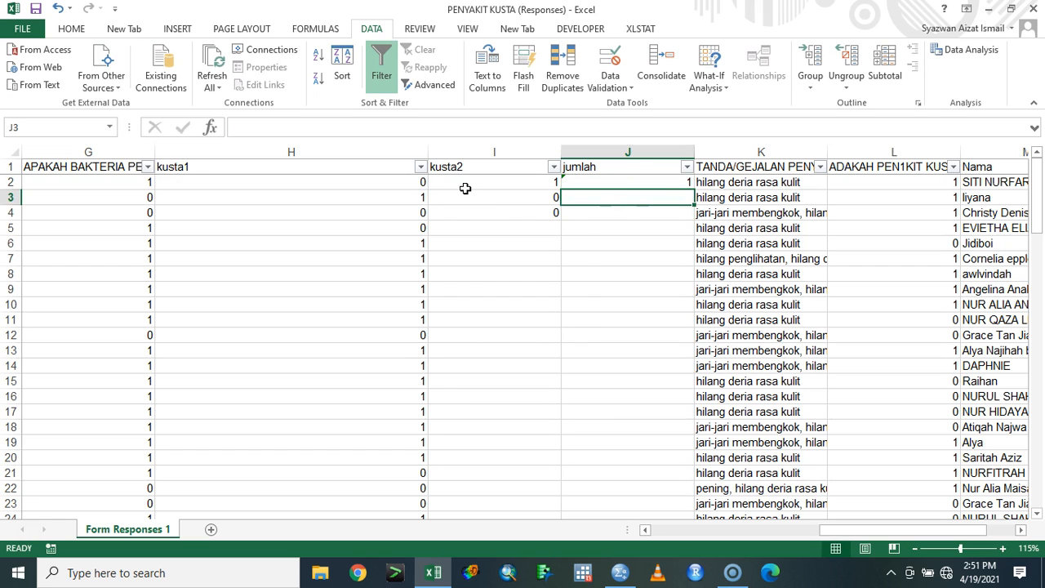
click(618, 180)
double_click(692, 186)
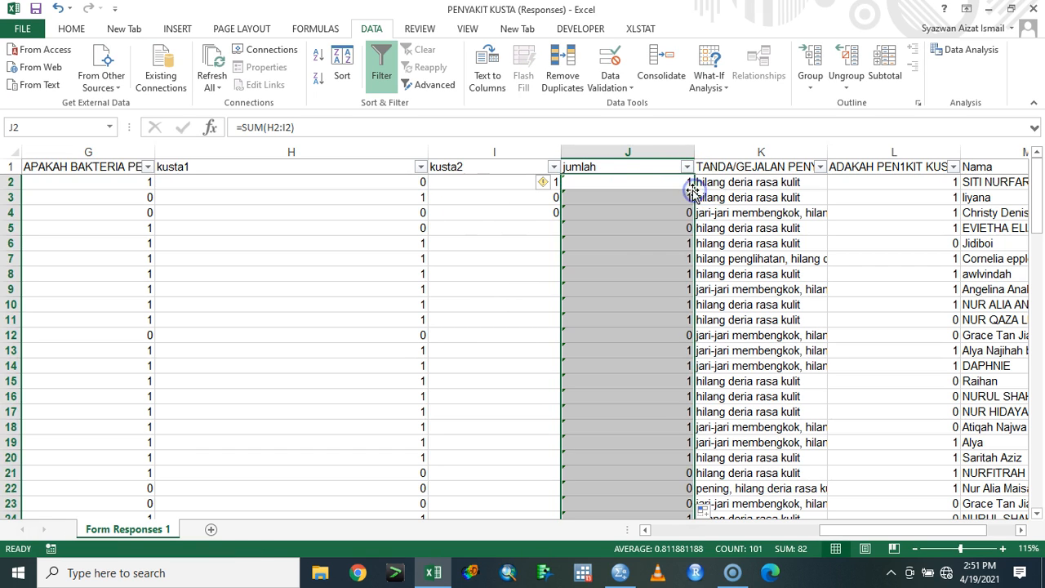
scroll(660, 381, down, 5)
scroll(661, 381, down, 20)
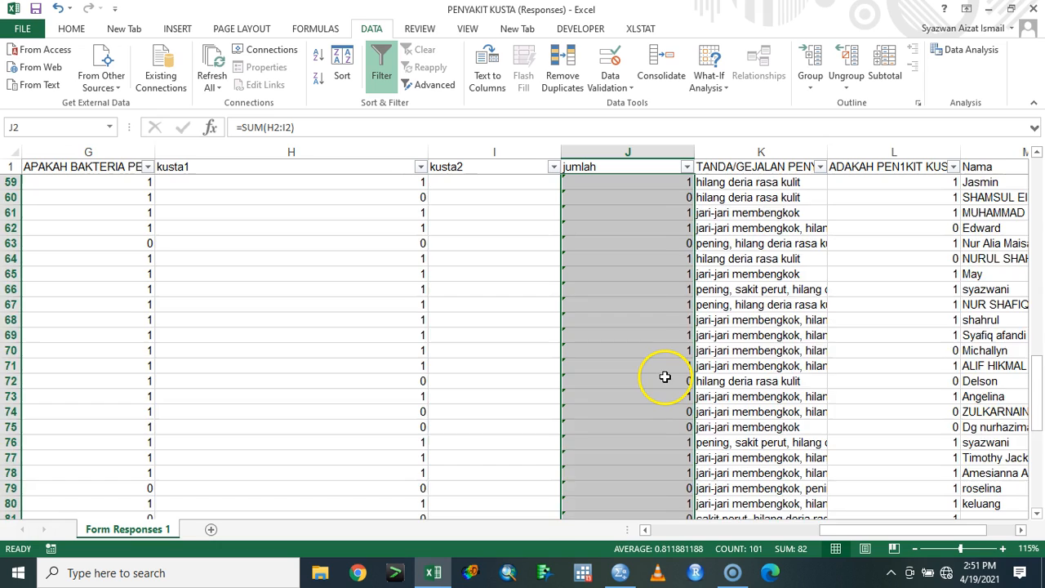
Autofit the width of the TANDA/GEJALAN PENYAKIT KUSTA IALAH column to its full answers and select the answer in K4.
scroll(664, 374, up, 20)
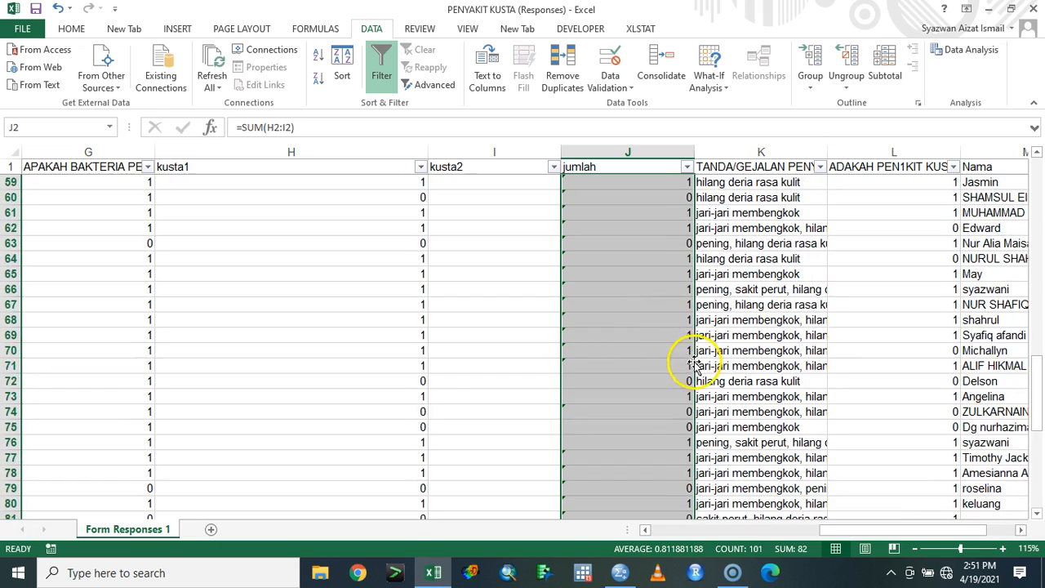
scroll(706, 333, up, 2)
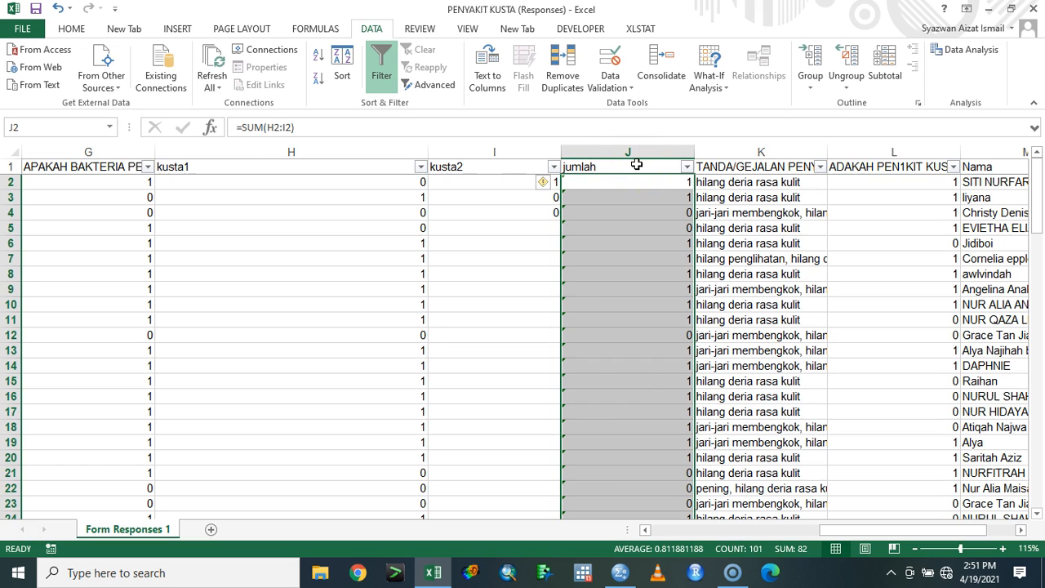
click(661, 180)
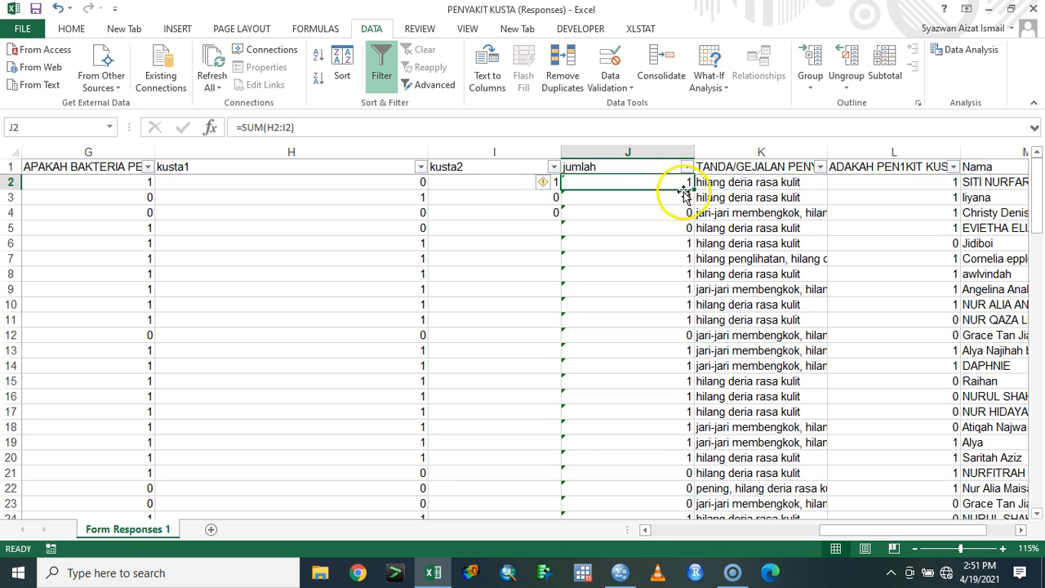
click(771, 177)
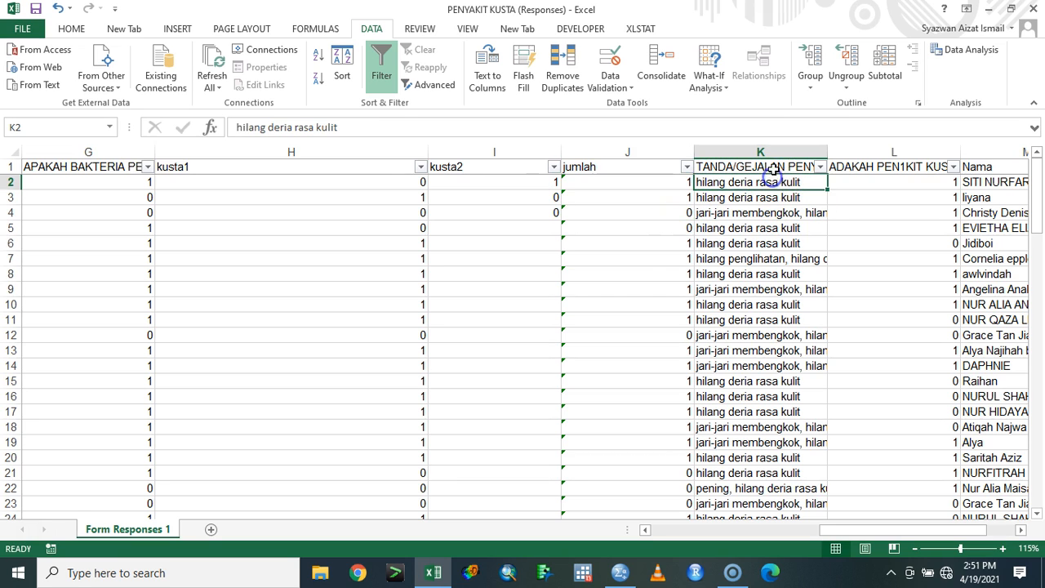
click(777, 160)
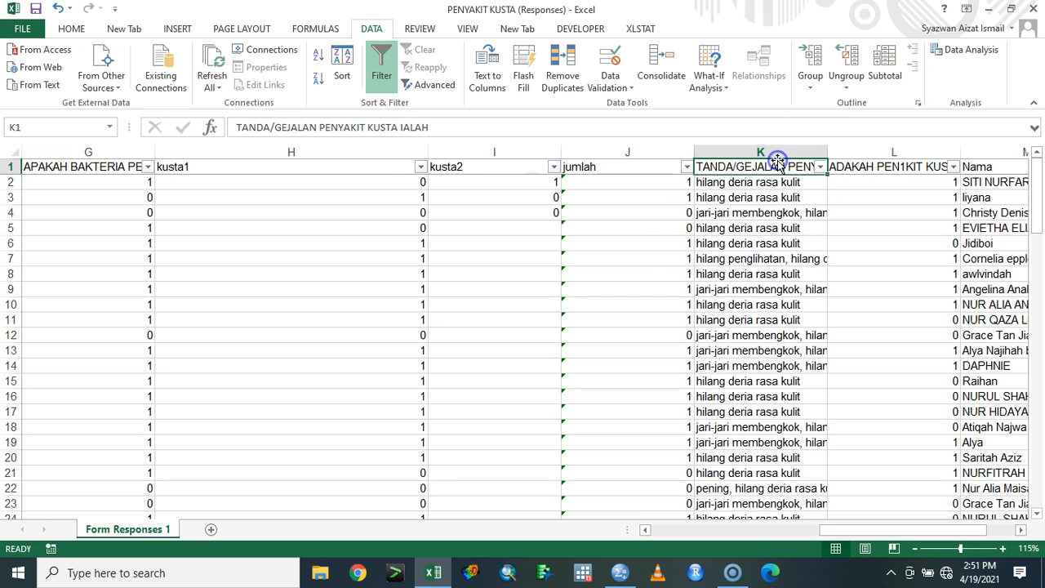
double_click(827, 152)
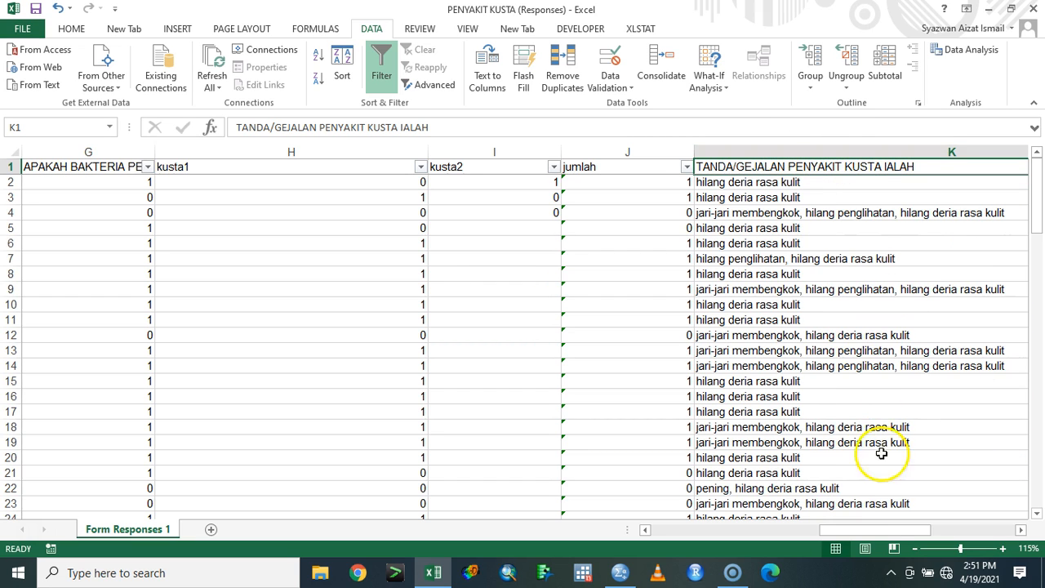
drag(889, 531, 947, 524)
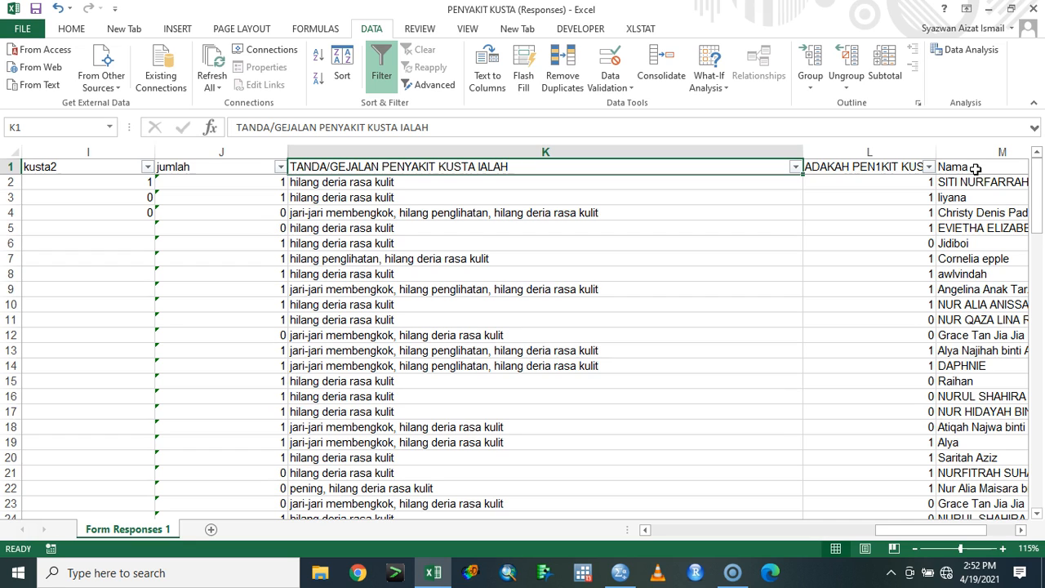
click(425, 214)
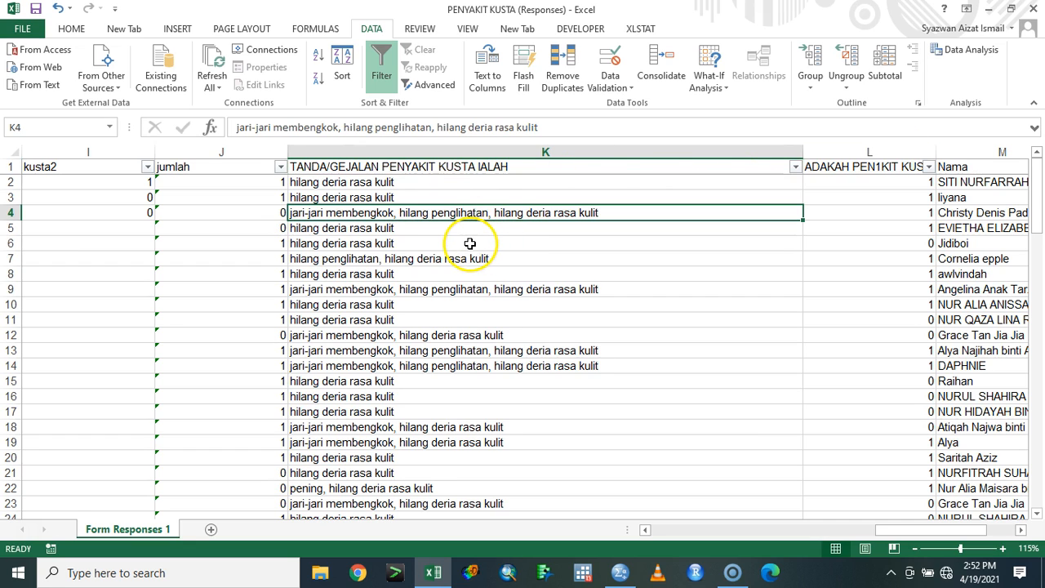
scroll(470, 244, up, 2)
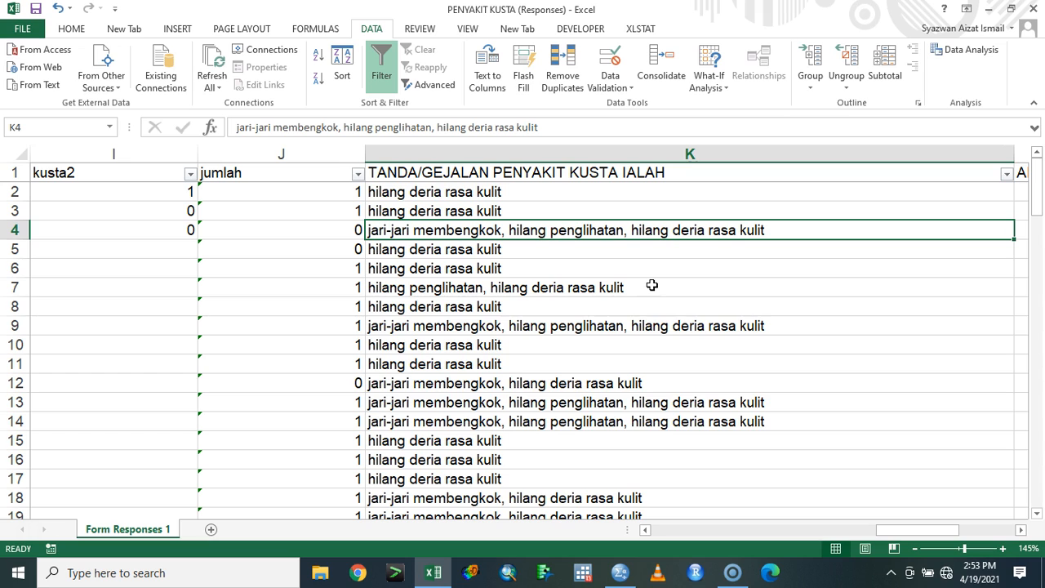
click(466, 368)
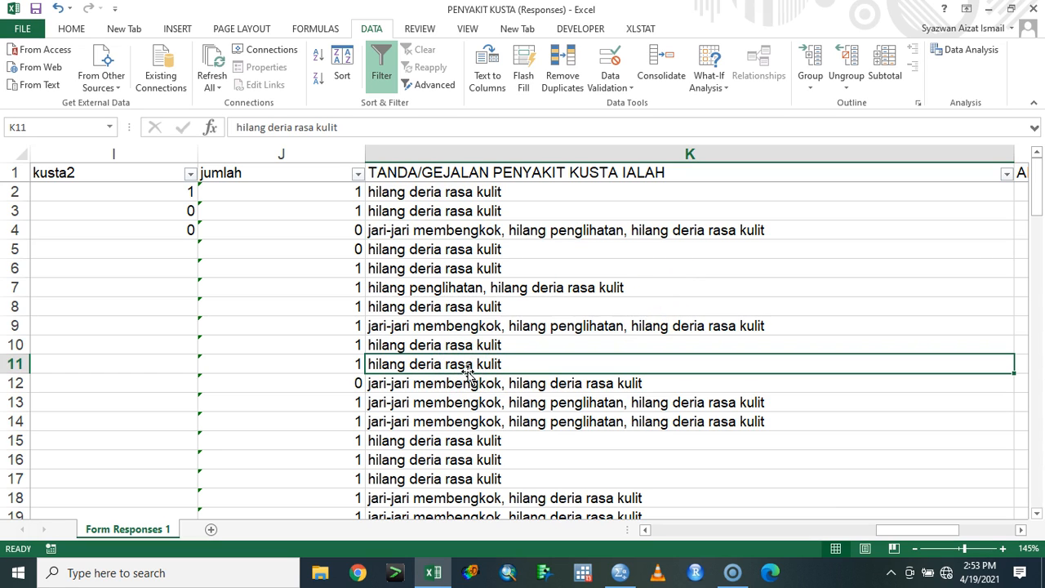
ctrl+scroll(468, 373, down, 3)
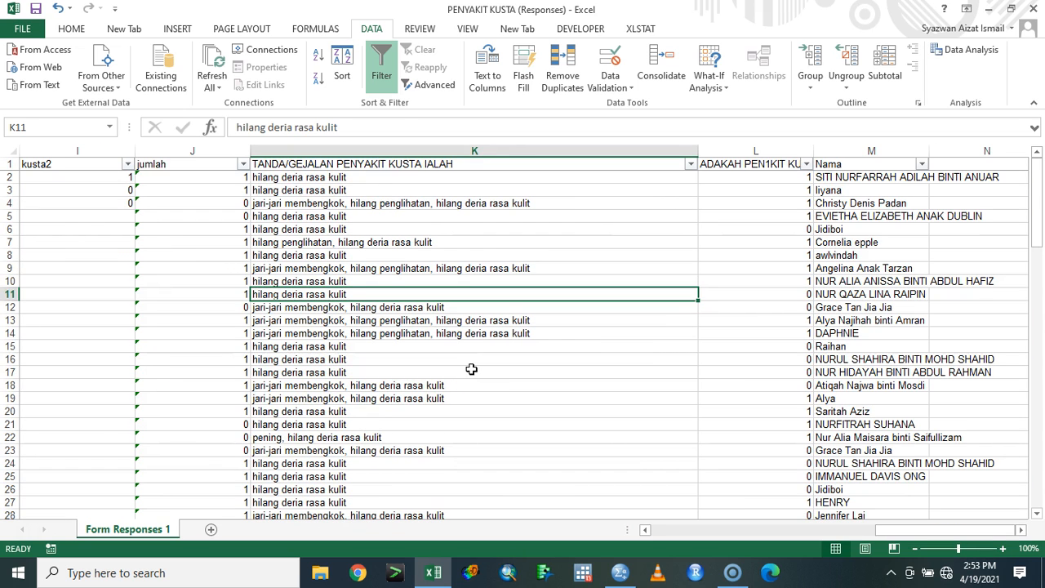
click(505, 234)
Try to split the TANDA/GEJALAN PENYAKIT KUSTA IALAH column at its commas with Text to Columns, replacing the data in the neighbouring columns.
click(437, 151)
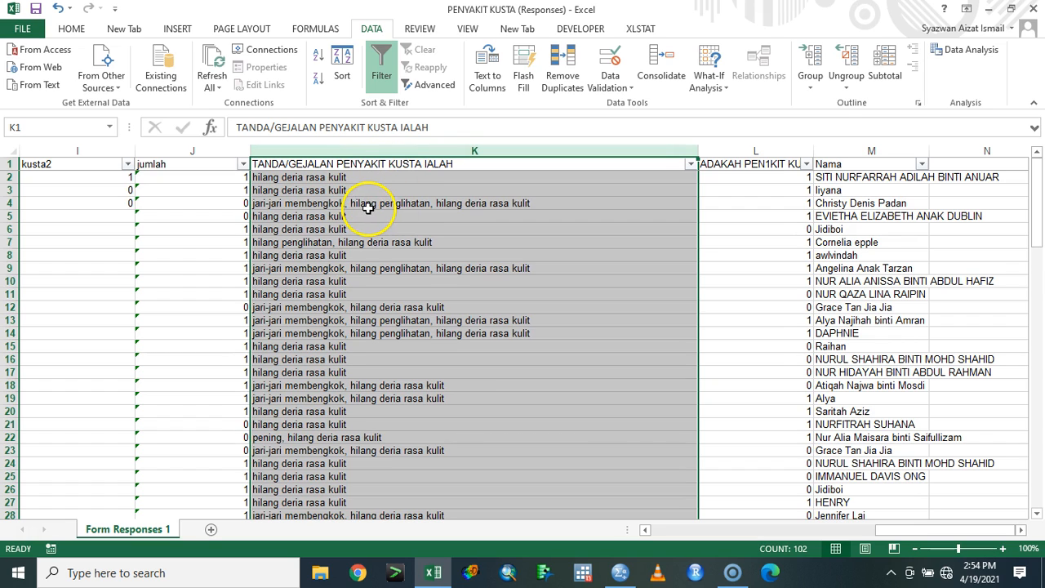
click(487, 75)
click(363, 235)
click(602, 442)
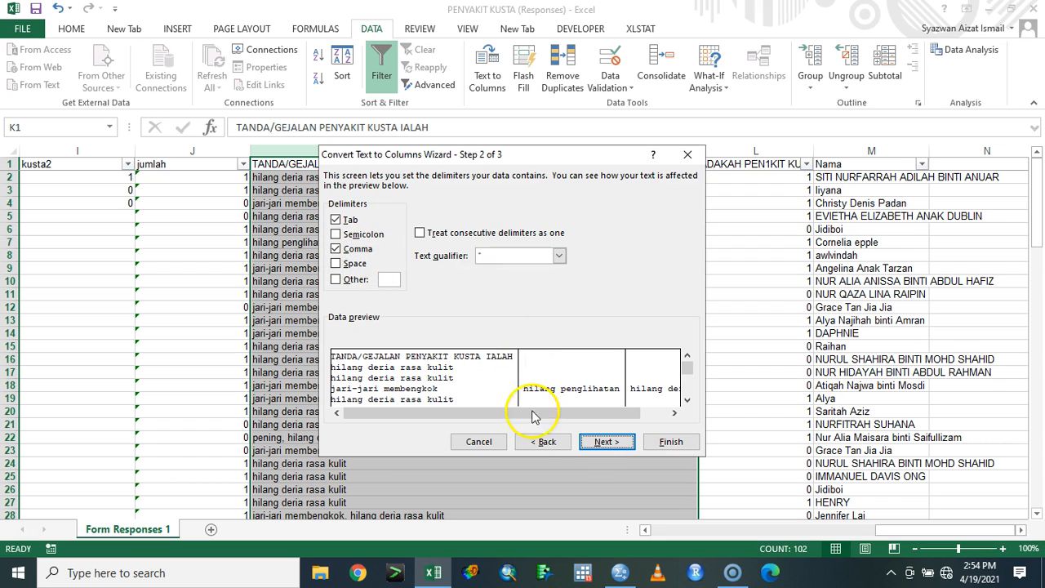
click(604, 441)
click(664, 441)
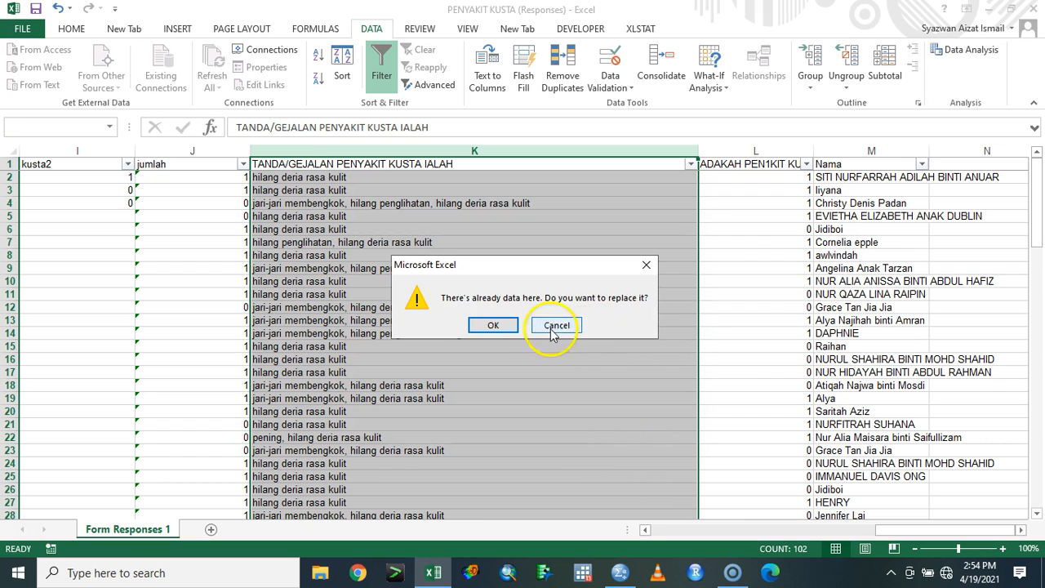
click(496, 327)
mouse_move(904, 530)
mouse_down()
mouse_move(1009, 526)
mouse_move(923, 522)
mouse_up()
key(ctrl+z)
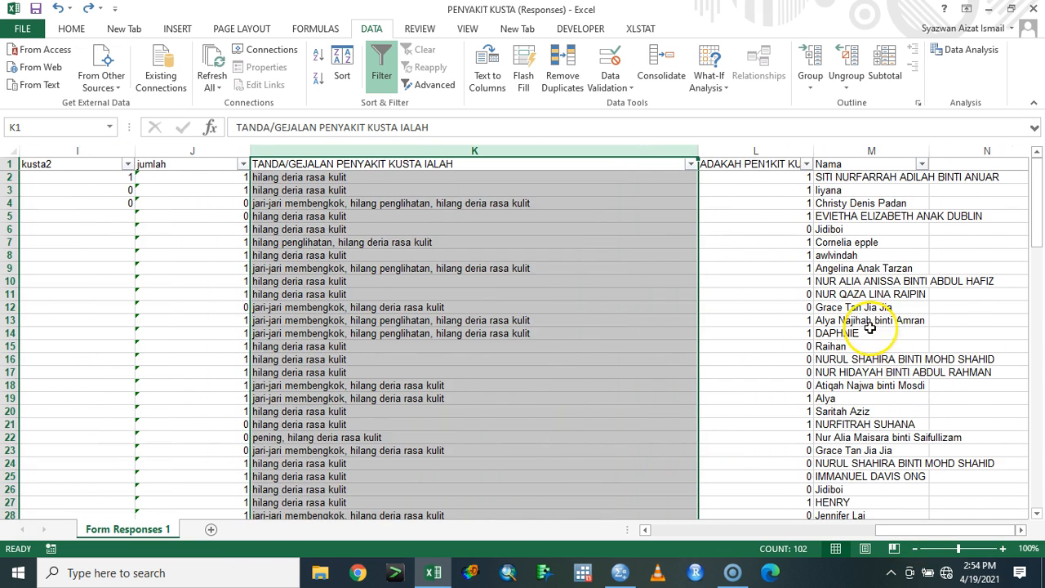
Insert two blank columns between the TANDA/GEJALAN PENYAKIT KUSTA IALAH and ADAKAH PEN1KIT KUSTA DAPAT DISEMBUHKAN? columns.
click(752, 151)
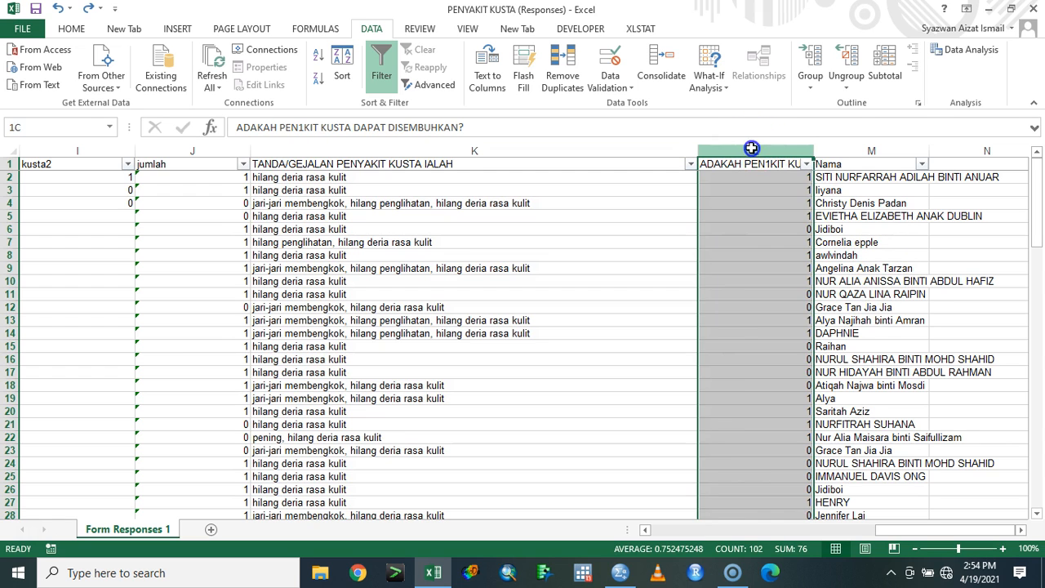
right_click(752, 152)
click(780, 255)
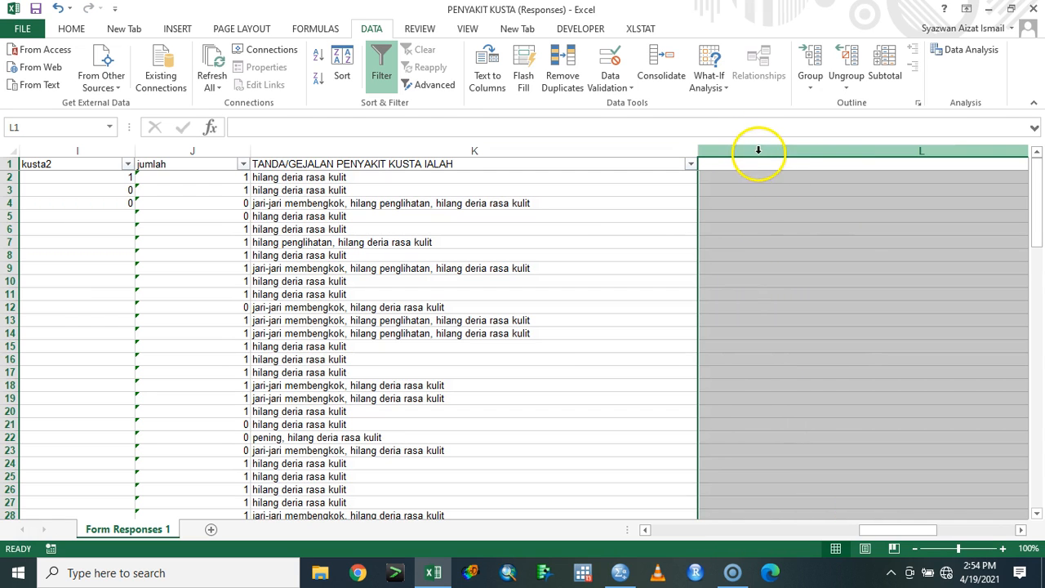
right_click(761, 151)
click(781, 261)
scroll(753, 294, down, 2)
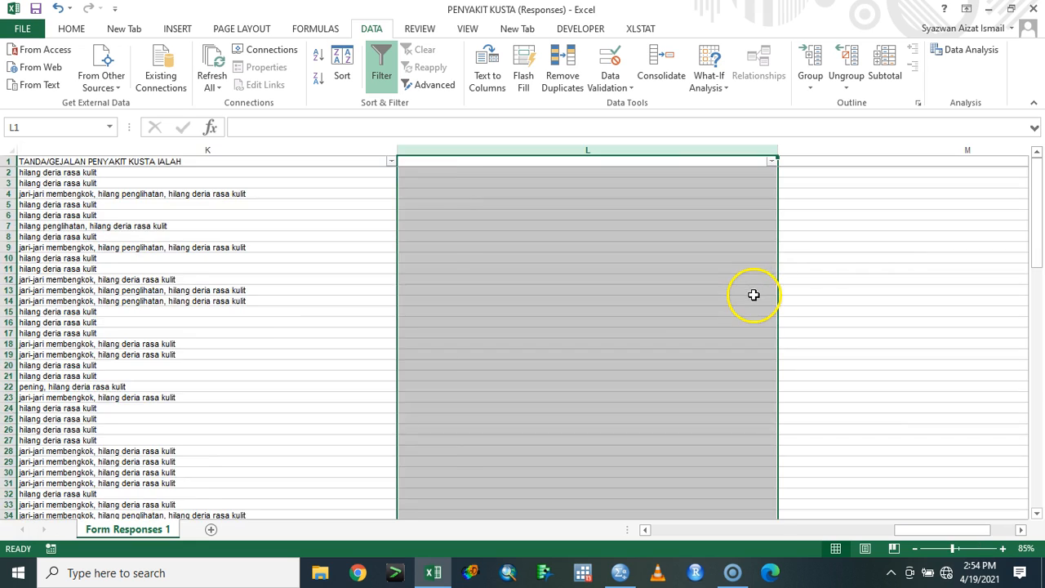
drag(939, 529, 719, 531)
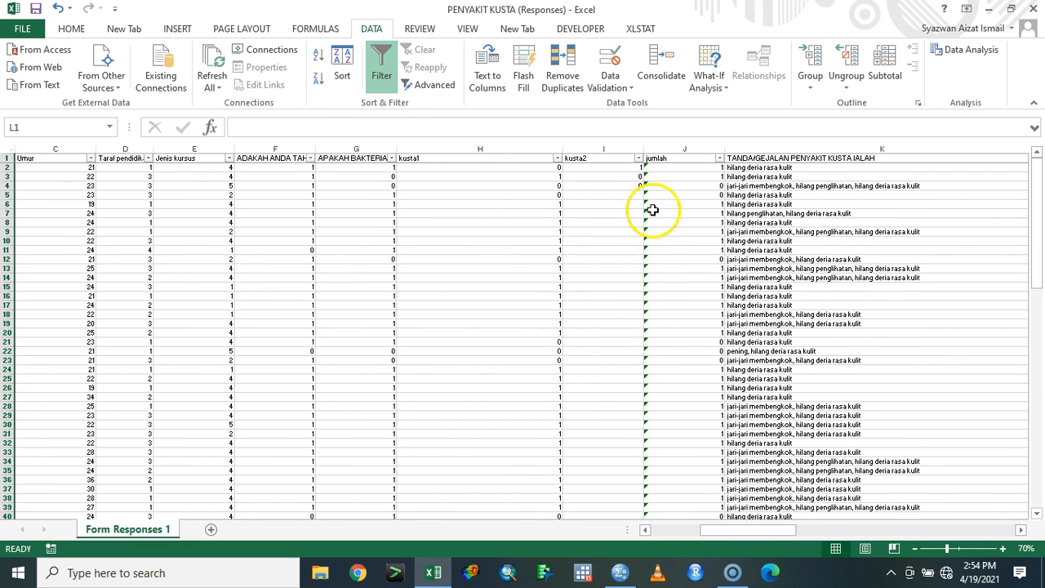
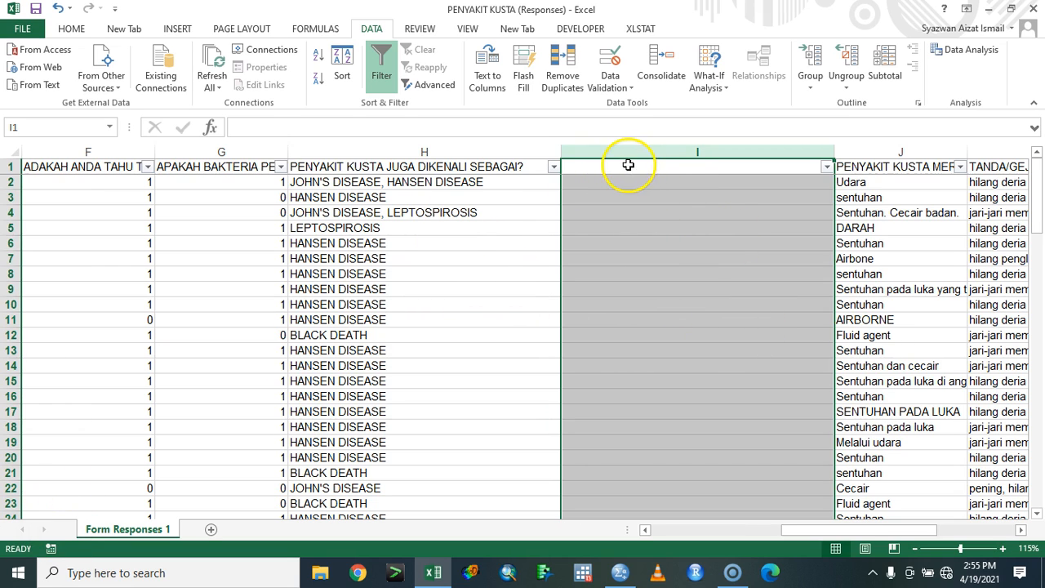
Insert another blank column after PENYAKIT KUSTA JUGA DIKENALI SEBAGAI? and narrow the blank columns I and J.
right_click(661, 151)
click(715, 249)
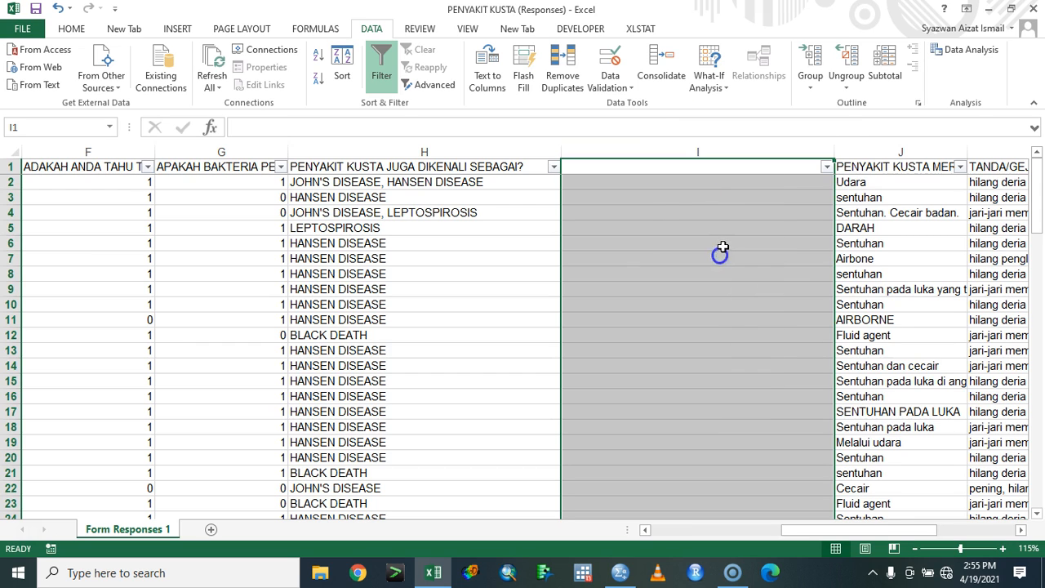
drag(821, 529, 844, 529)
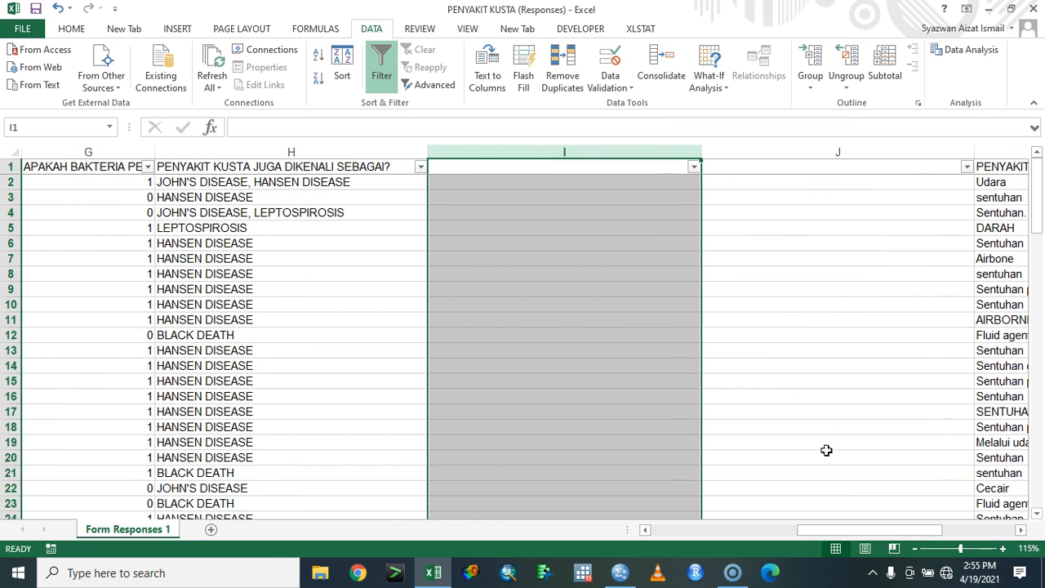
drag(700, 152, 550, 153)
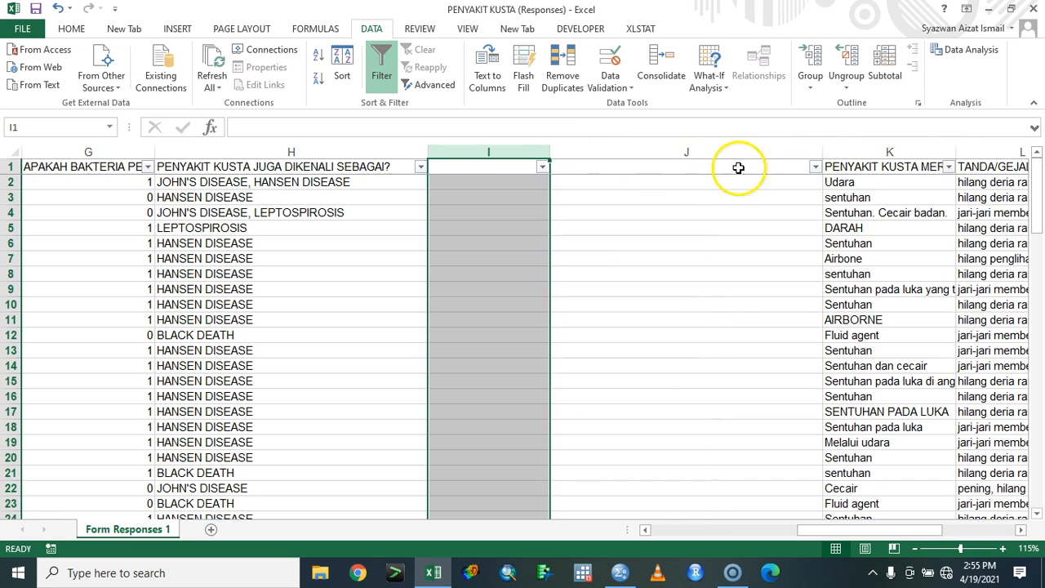
drag(823, 153, 667, 169)
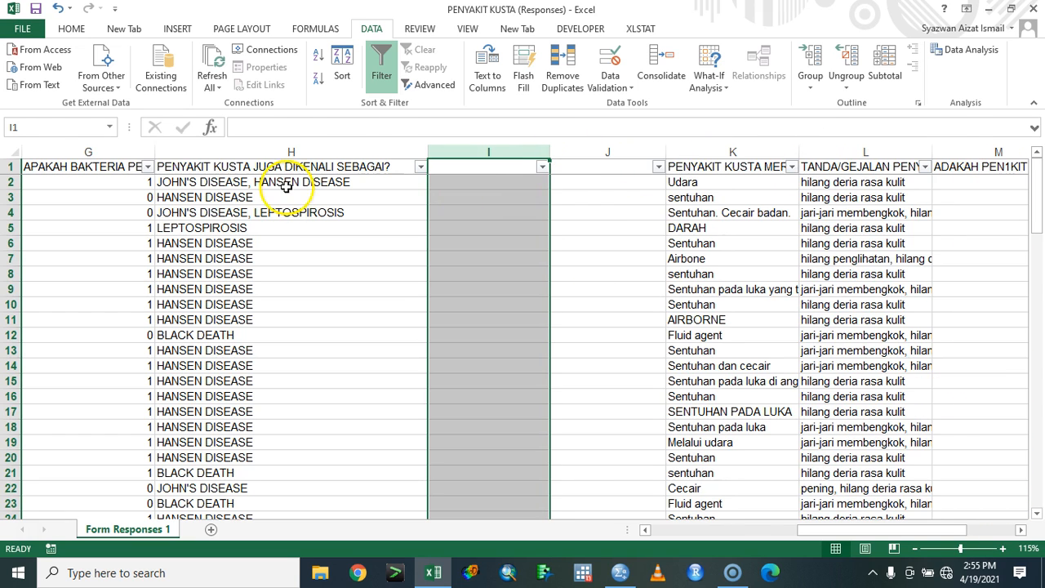
Enter the headers kusta1, kusta2 and jumlah in cells H1, I1 and J1.
click(294, 167)
text(k)
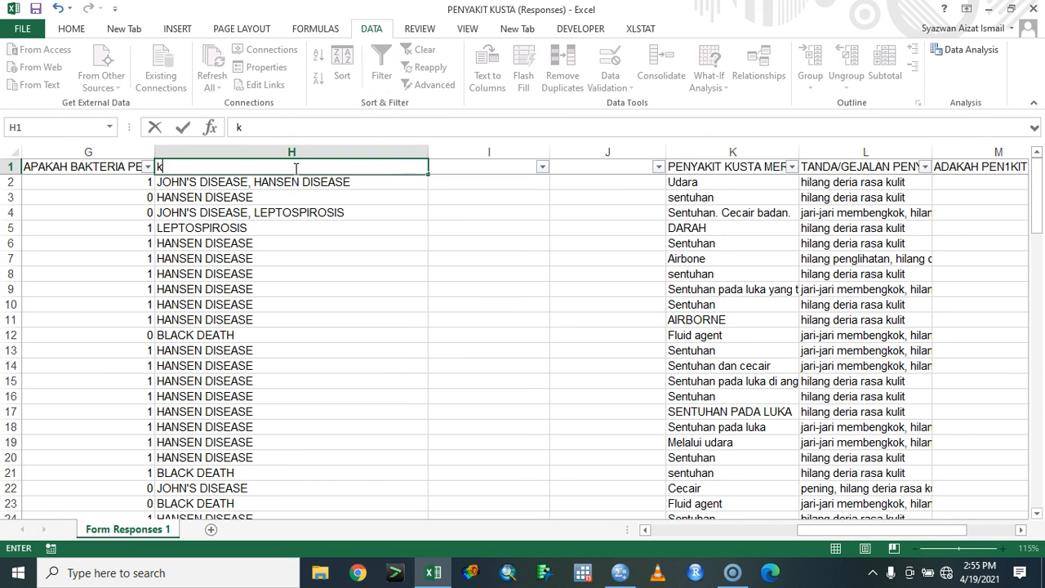
text(usta1)
key(Tab)
text(kus)
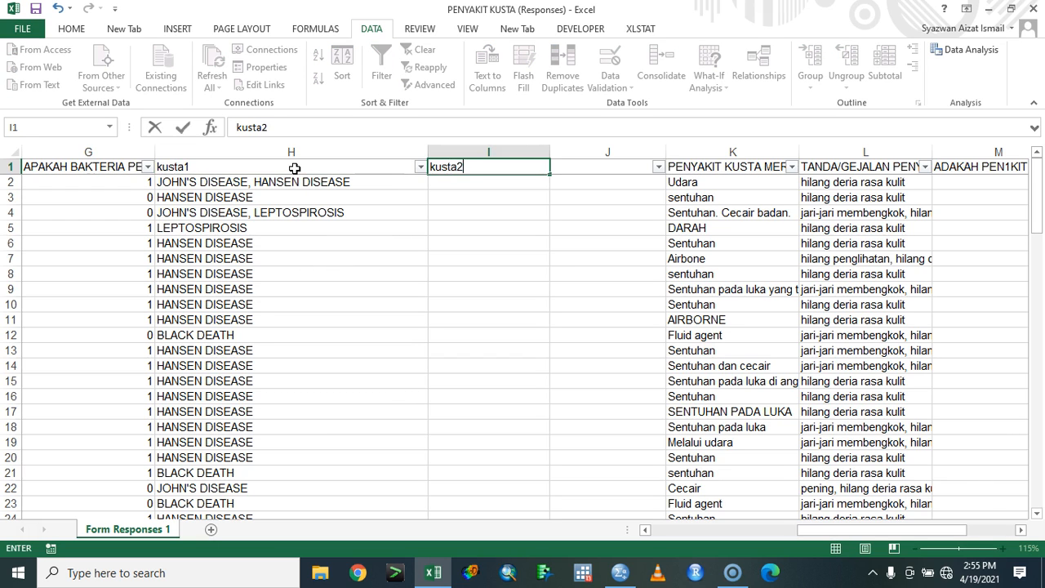
key(Tab)
text(j)
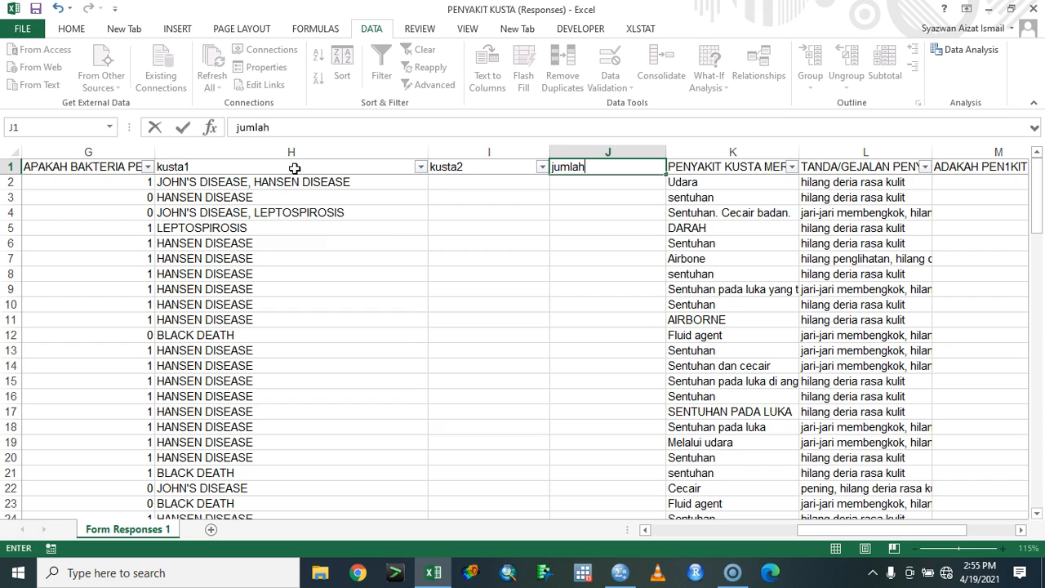
key(Return)
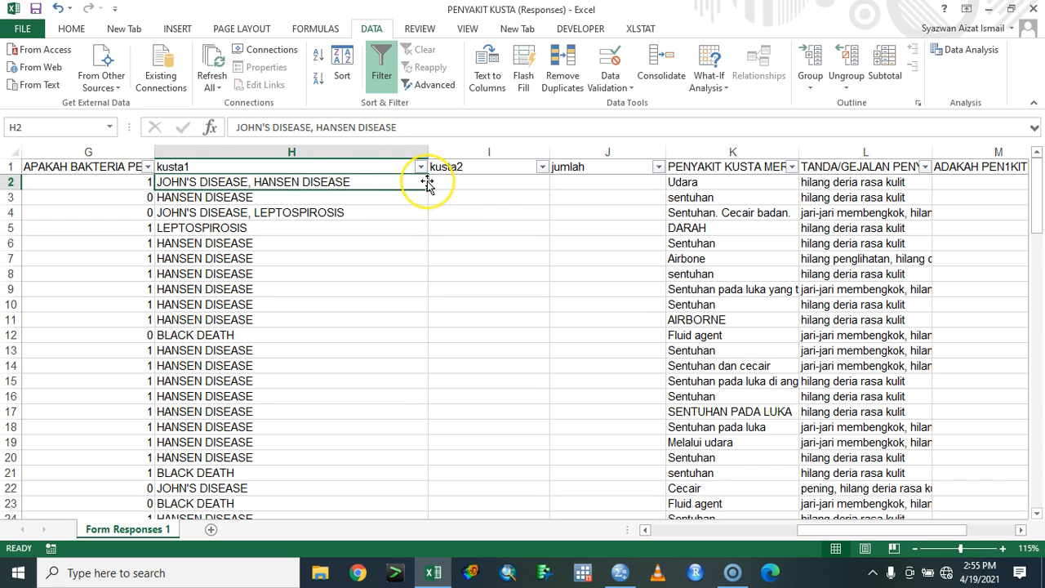
Split the kusta1 column at its commas with Text to Columns, allowing the data in the adjacent column to be replaced.
click(378, 152)
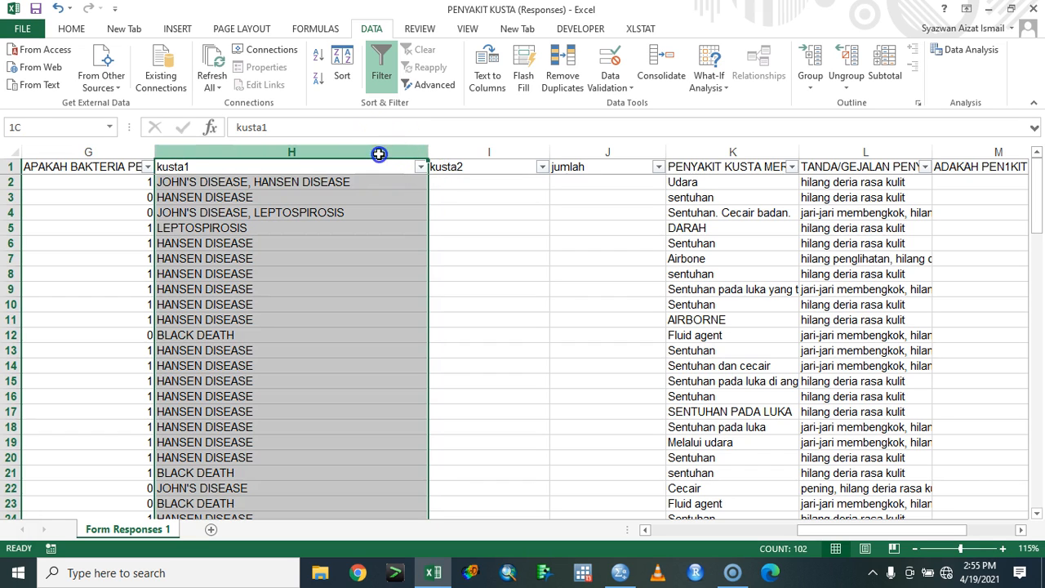
click(487, 67)
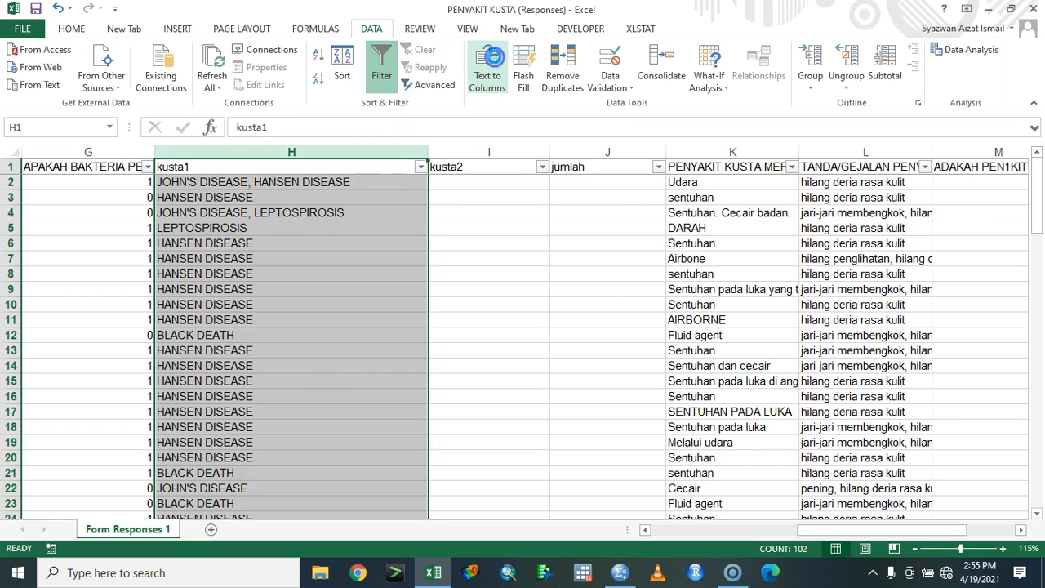
click(606, 441)
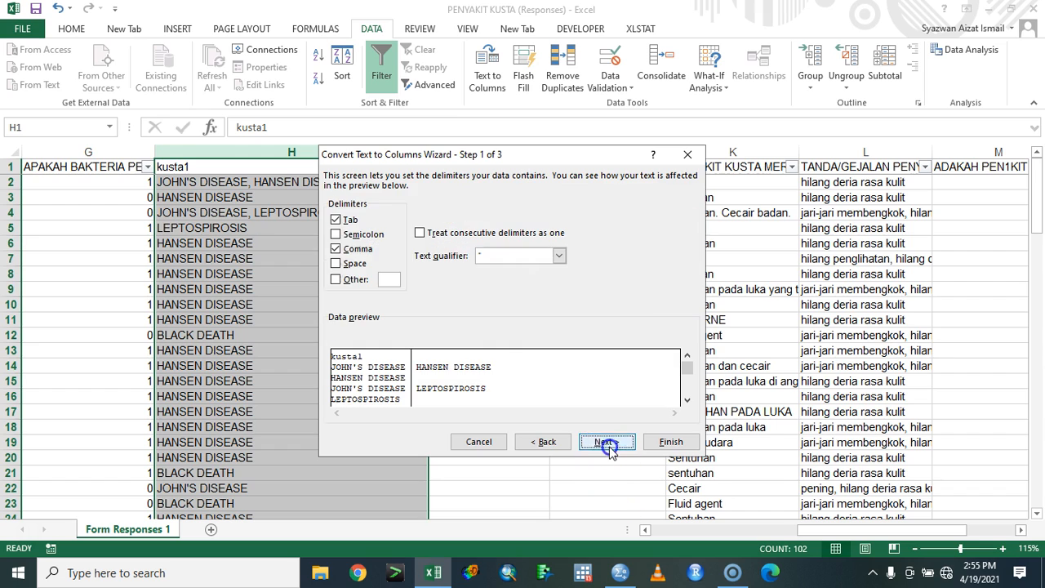
click(600, 441)
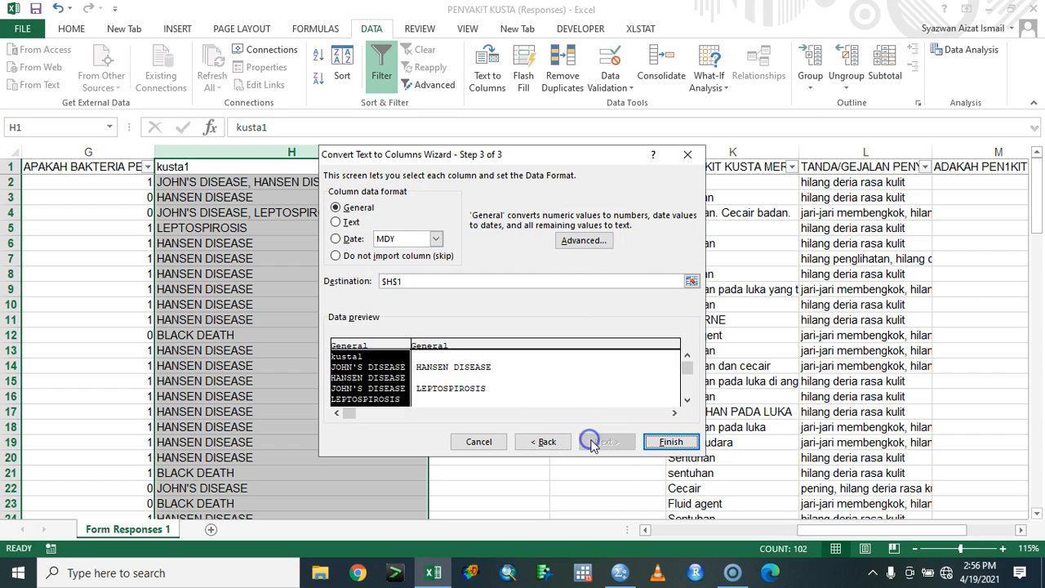
click(669, 442)
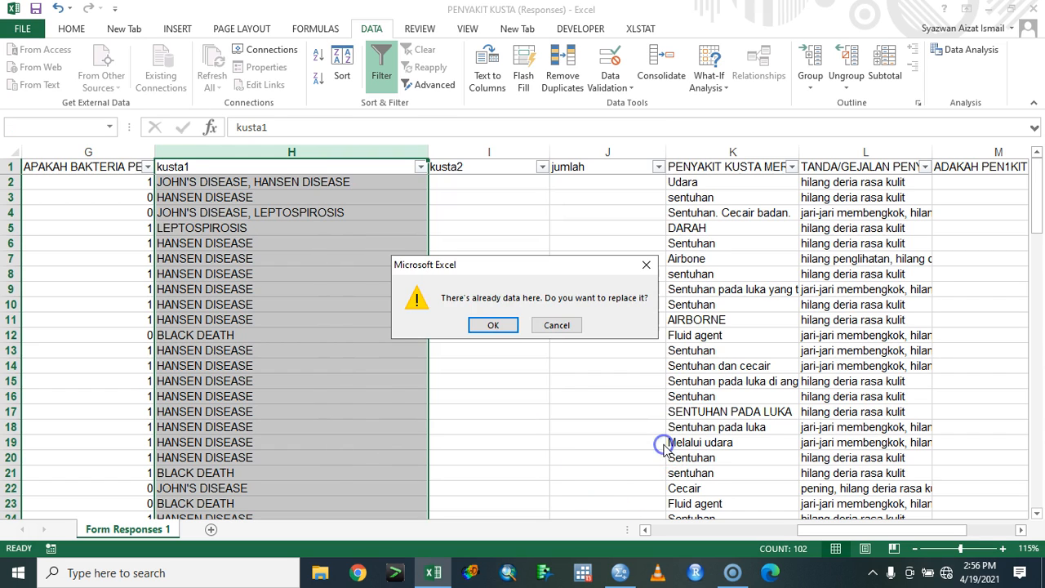
click(495, 324)
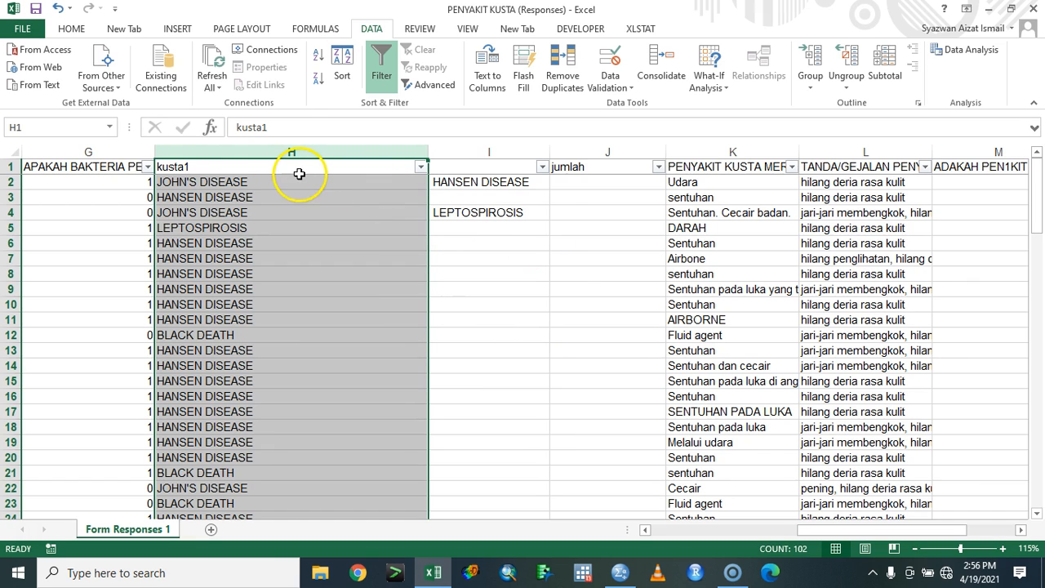
Re-enter the header kusta2 in cell I1.
click(479, 165)
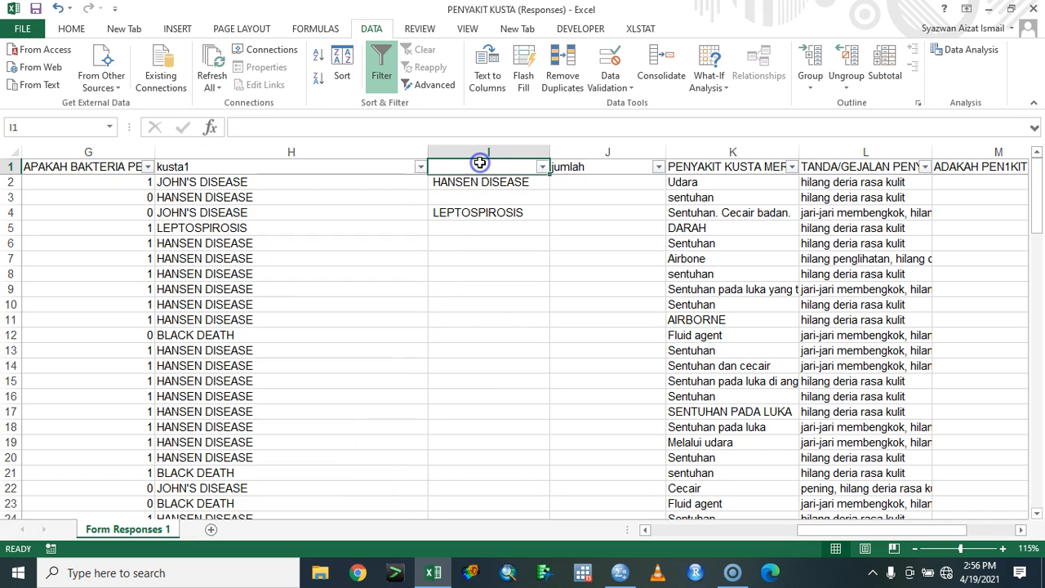
text(kusta2)
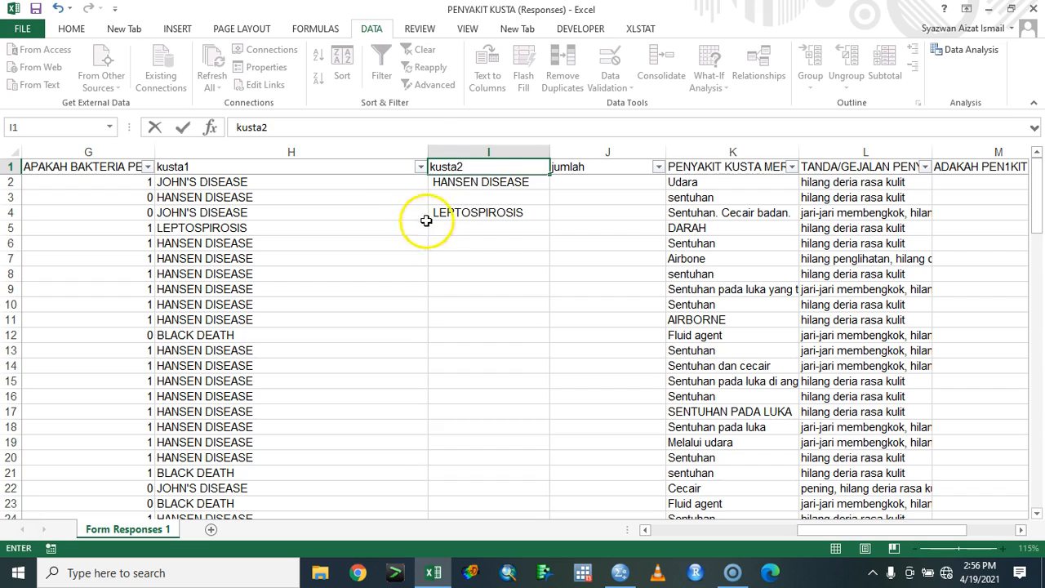
click(381, 198)
Filter the kusta1 column to show only BLACK DEATH, JOHN'S DISEASE and LEPTOSPIROSIS.
click(420, 167)
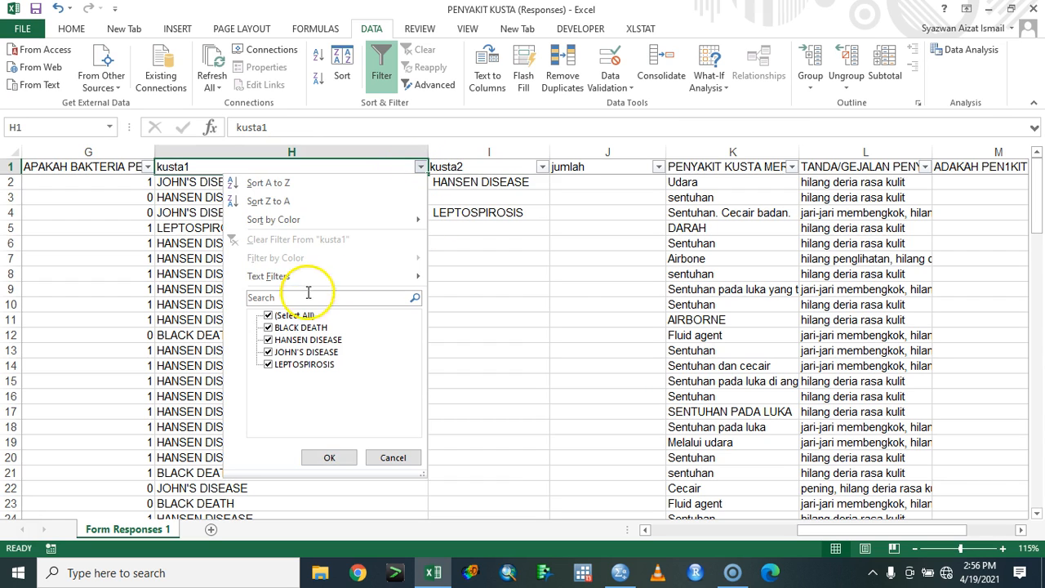
click(286, 315)
click(292, 327)
click(281, 352)
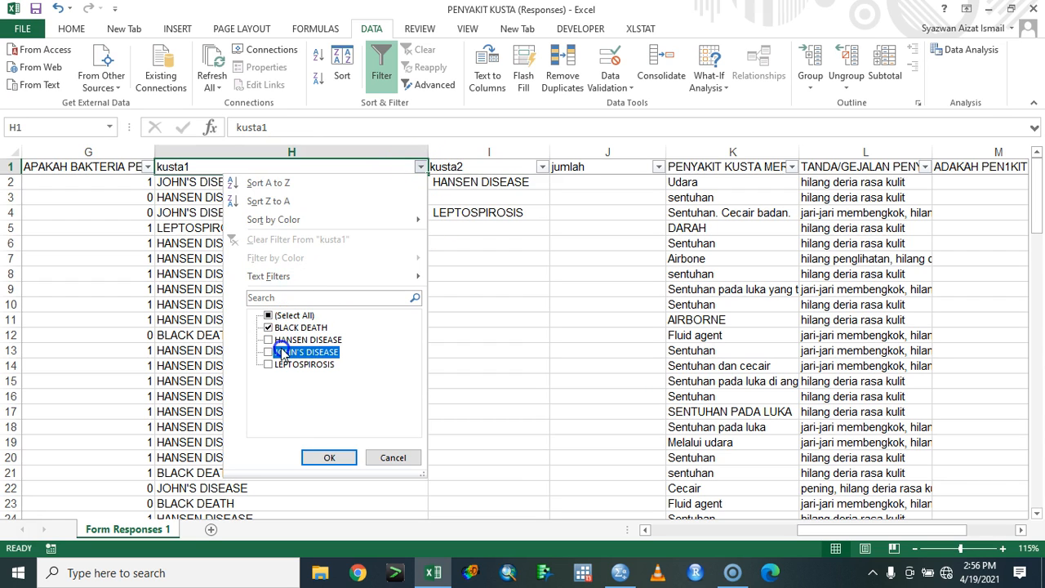
click(291, 364)
click(329, 457)
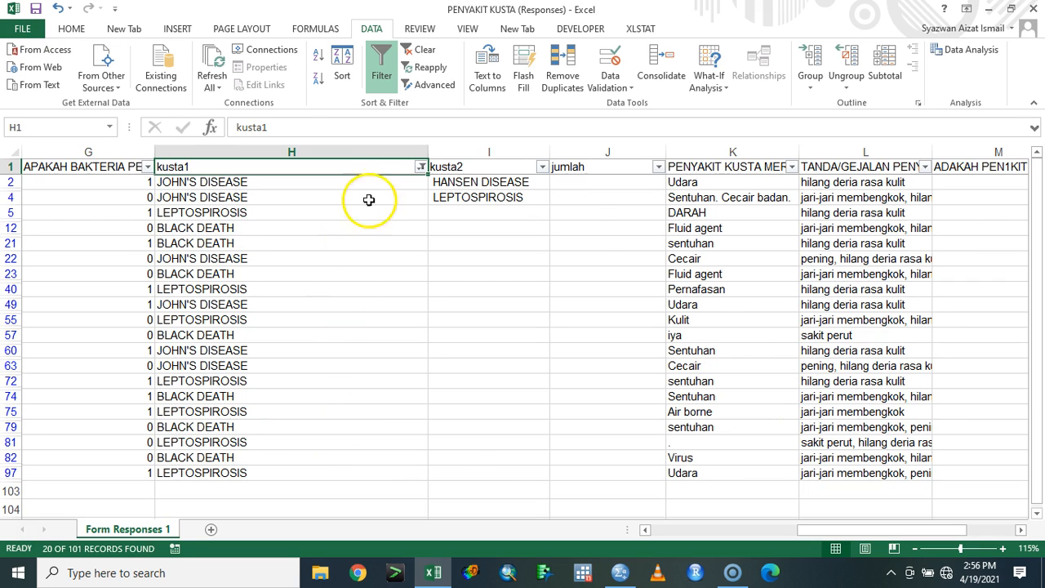
Replace the first filtered answer in kusta1 with 0 and copy it down over all the other filtered rows.
click(378, 187)
text(0)
key(Return)
click(378, 187)
key(super)
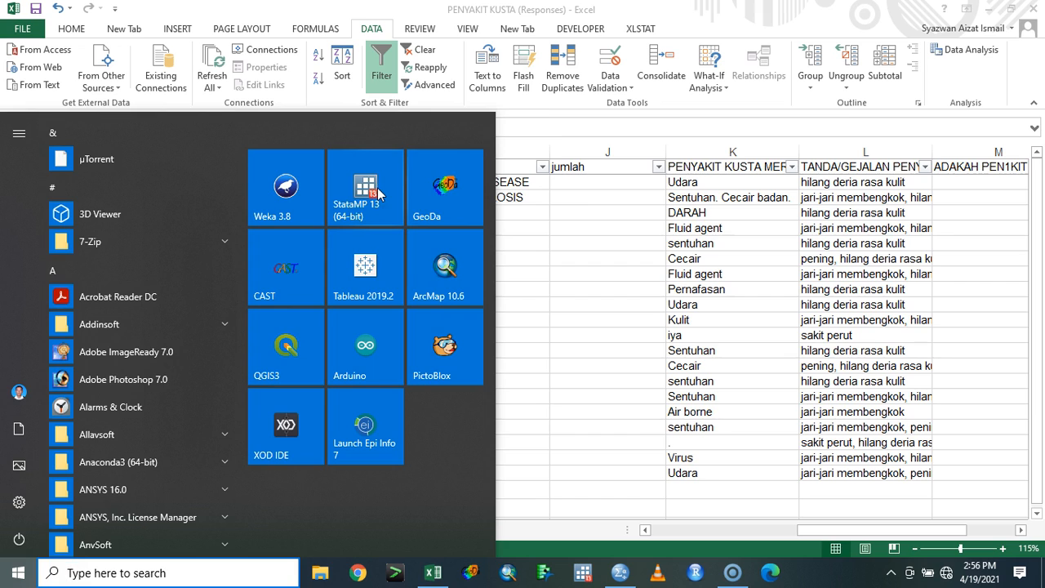
click(588, 253)
key(ctrl+c)
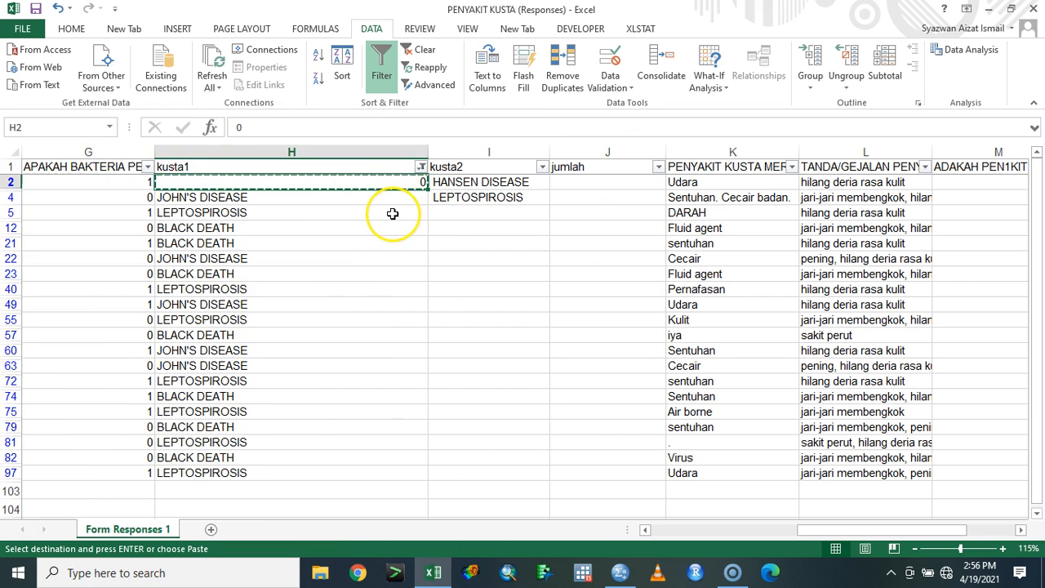
key(ctrl+shift+Down)
key(ctrl+v)
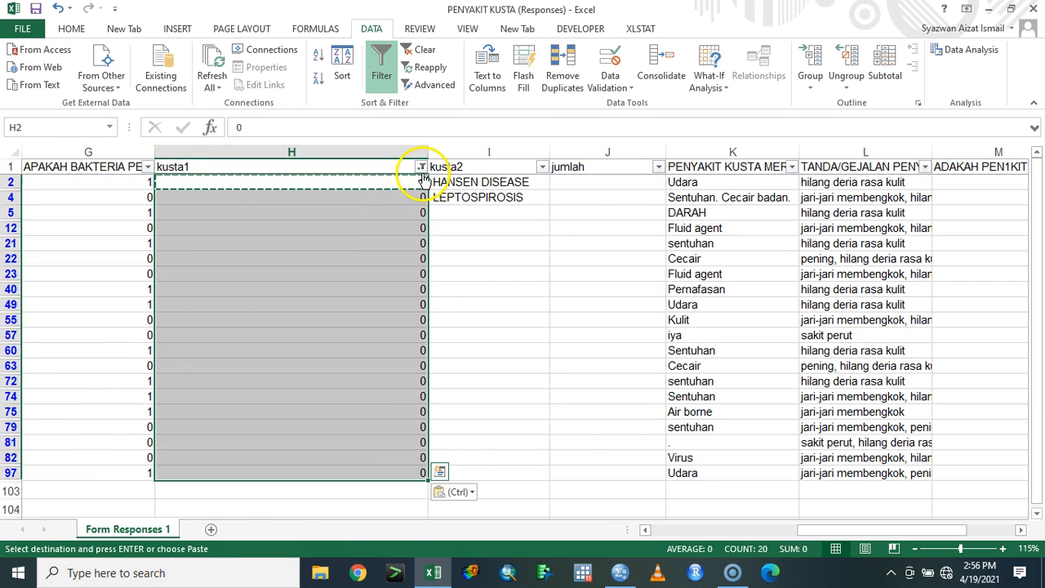
Filter the kusta1 column to show only HANSEN DISEASE.
click(420, 167)
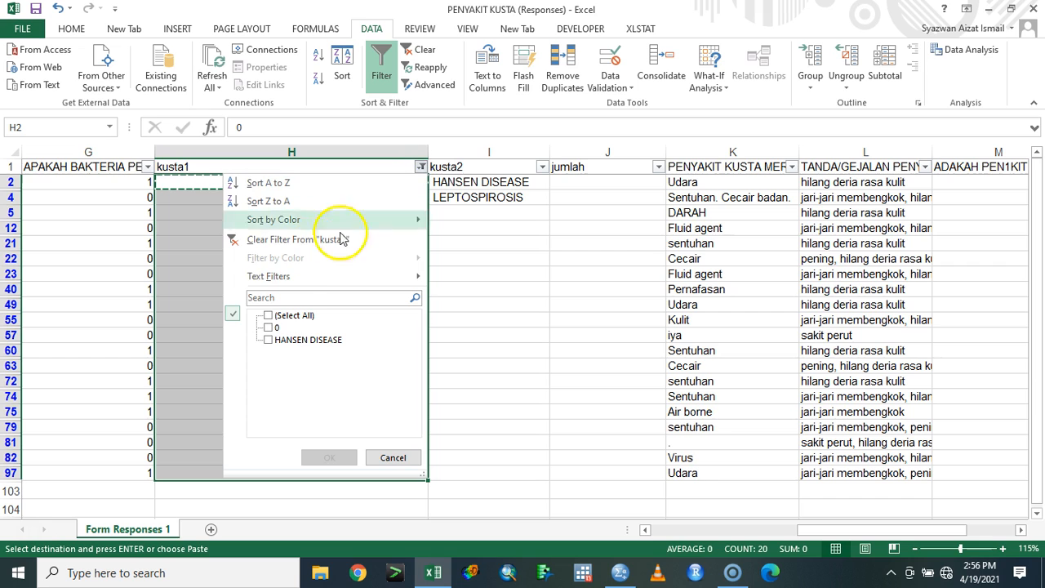
click(268, 327)
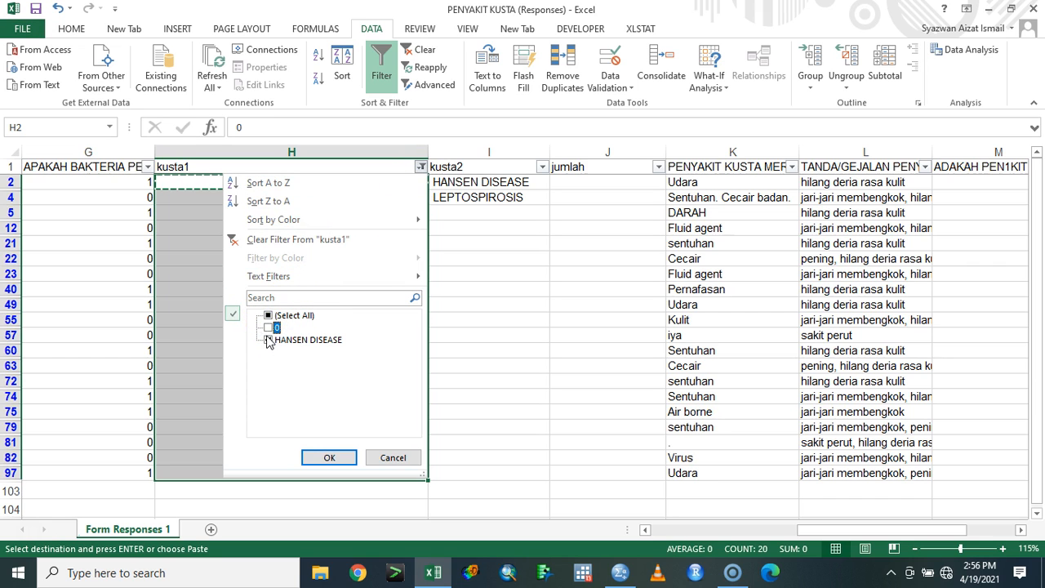
click(330, 455)
Replace the first filtered HANSEN DISEASE answer in kusta1 with 1 and fill it down over all the other filtered rows.
click(401, 187)
text(1)
click(413, 224)
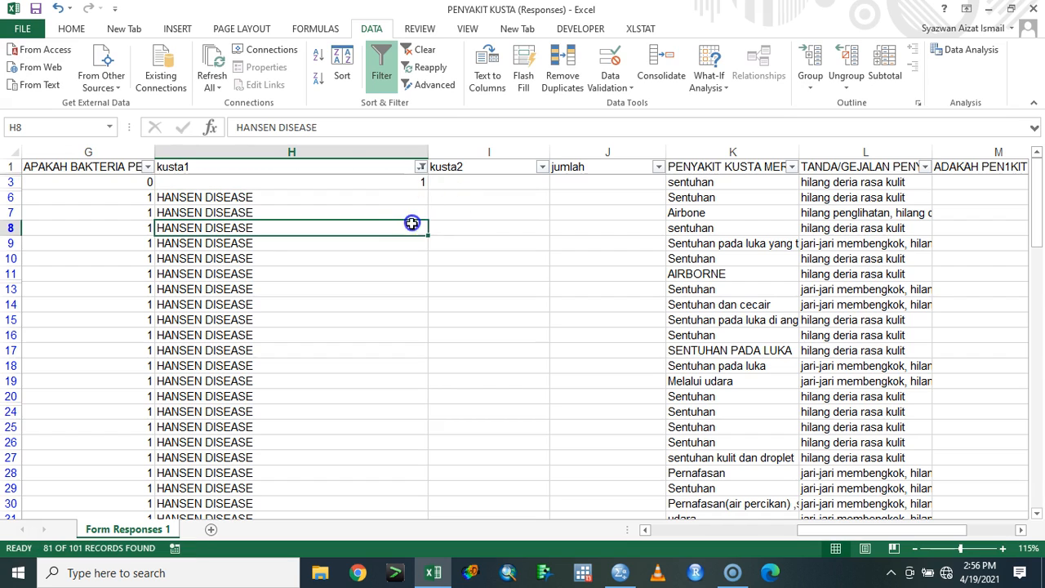
key(Up)
key(Up)
key(Up)
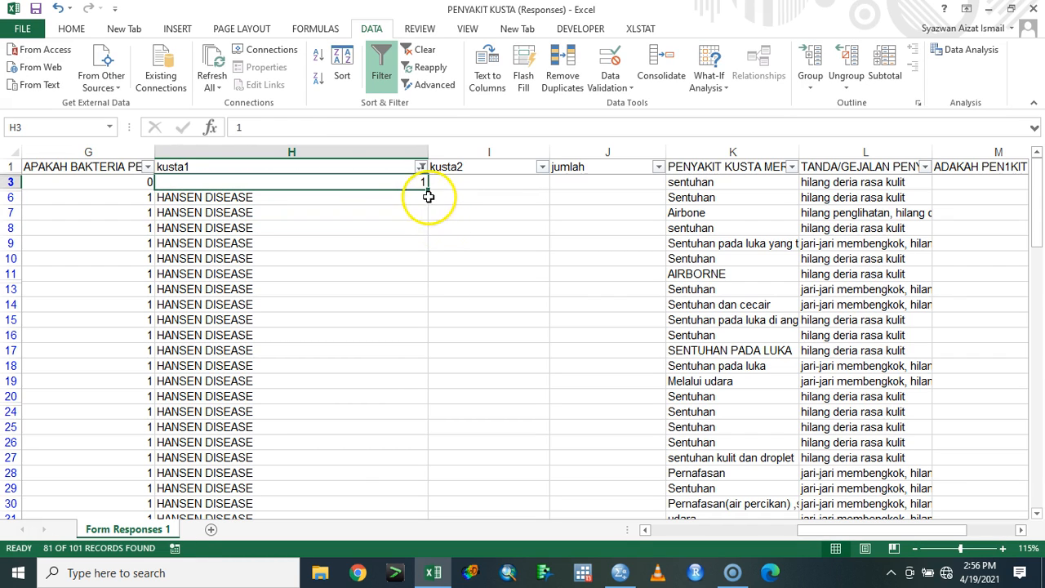
drag(426, 188, 424, 492)
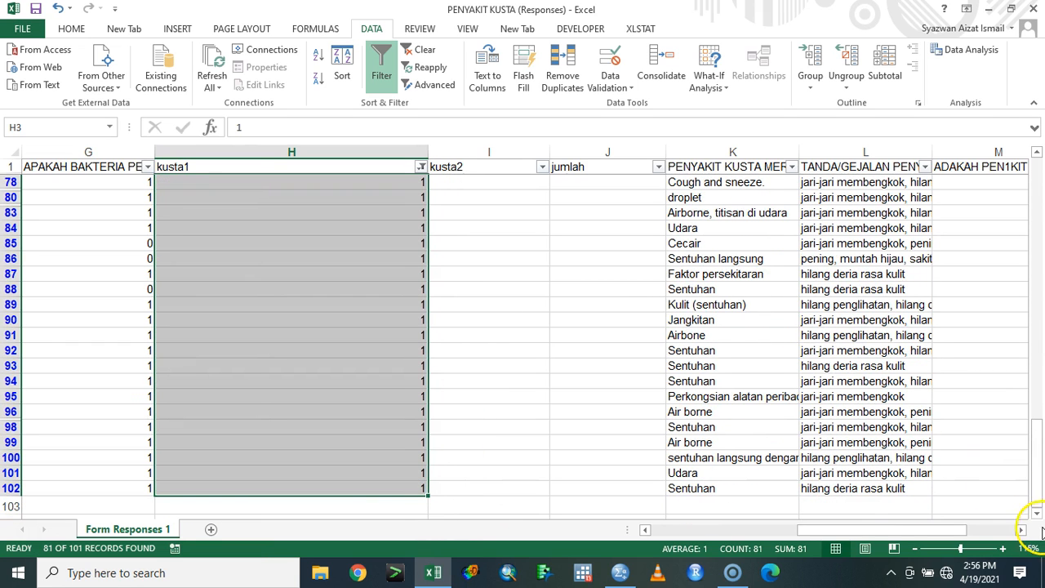
drag(1035, 485, 1041, 163)
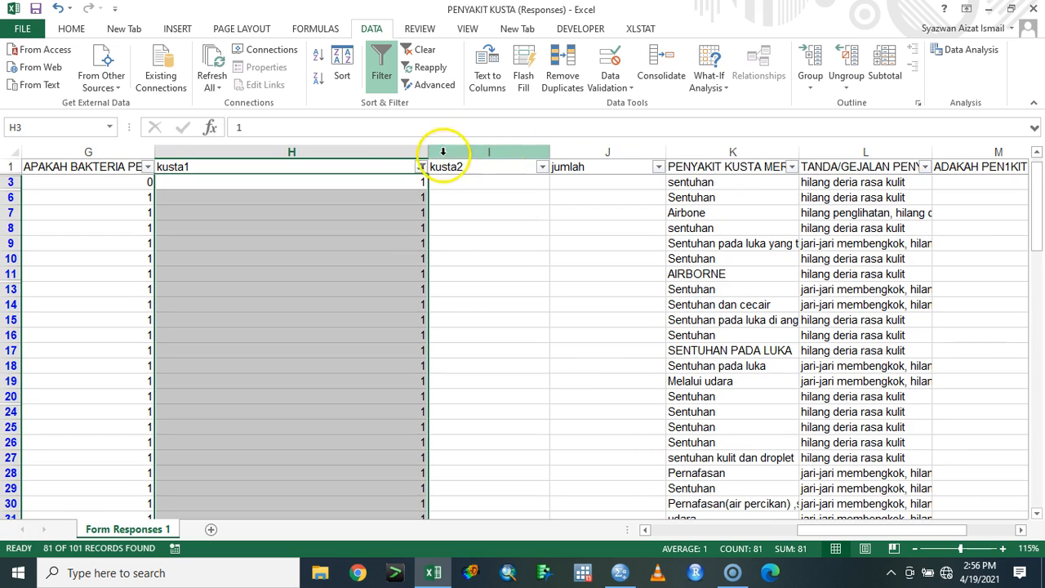
Reset the kusta1 filter to show all values.
click(420, 166)
click(279, 316)
click(273, 316)
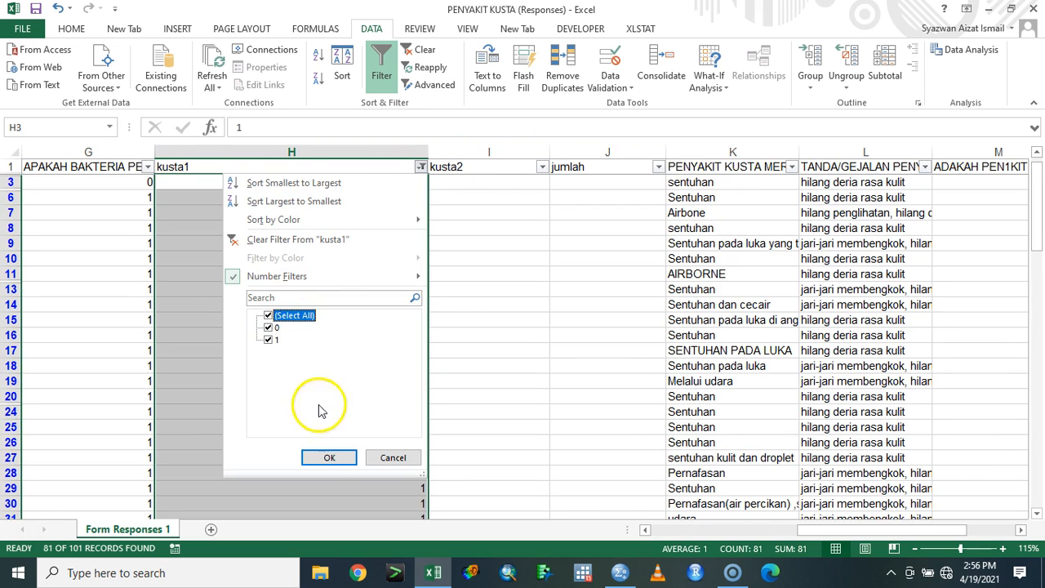
click(330, 455)
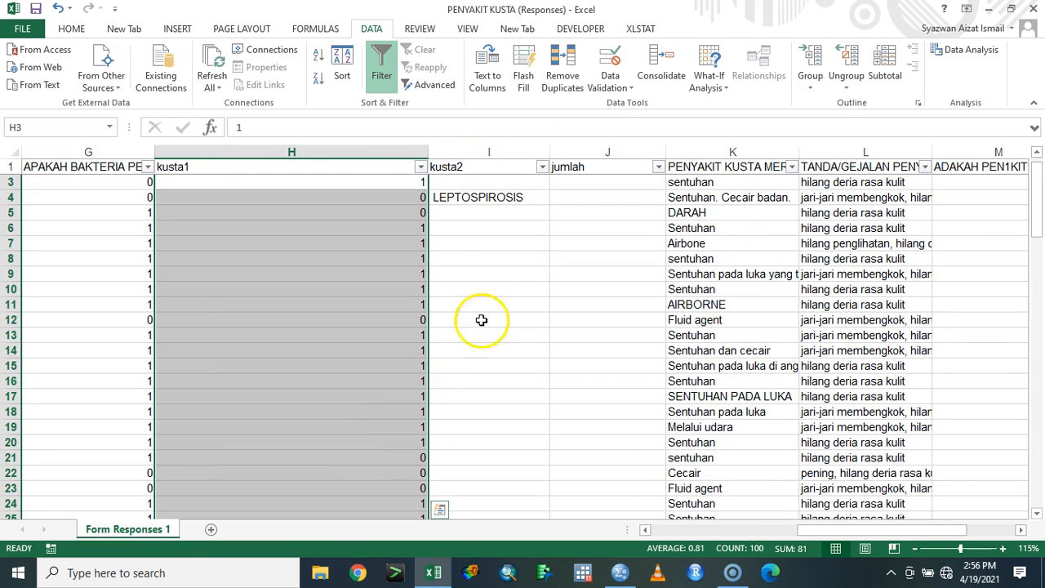
Filter the kusta2 column to HANSEN DISEASE only and replace that answer with 1.
click(542, 167)
click(422, 339)
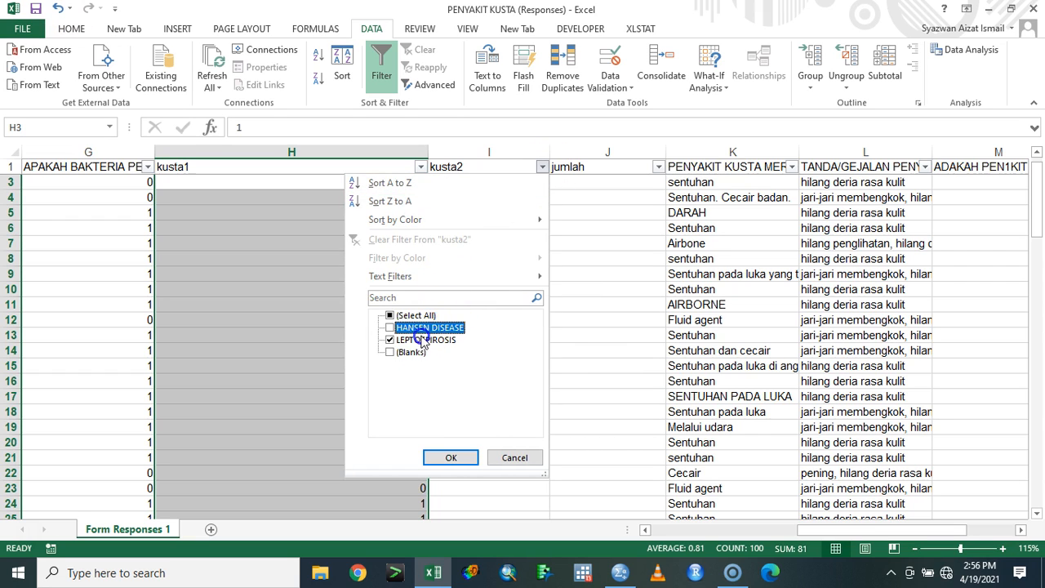
click(445, 455)
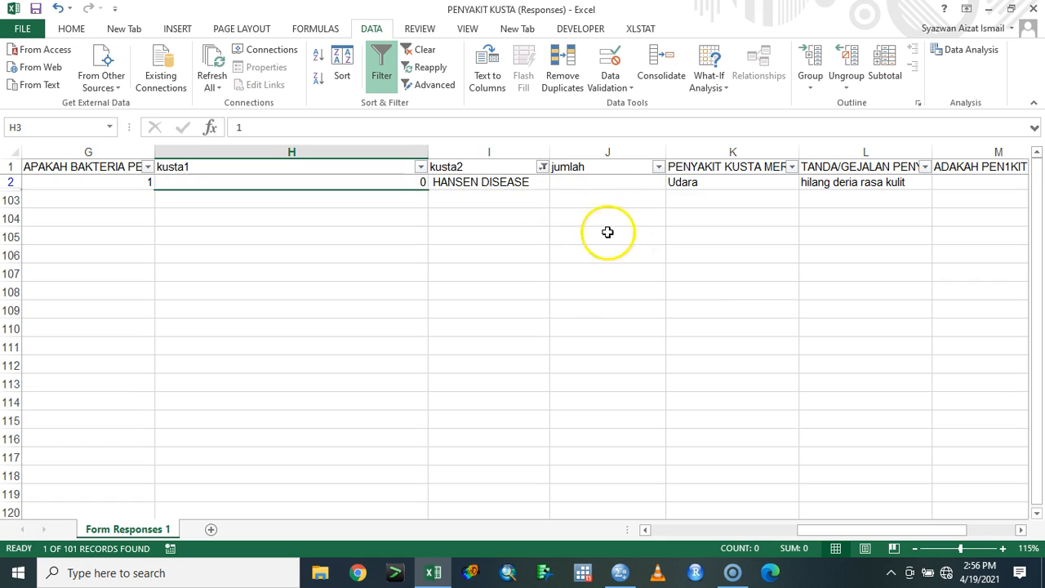
click(531, 182)
text(1)
key(Return)
Filter the kusta2 column to show only LEPTOSPIROSIS and blank cells.
click(543, 168)
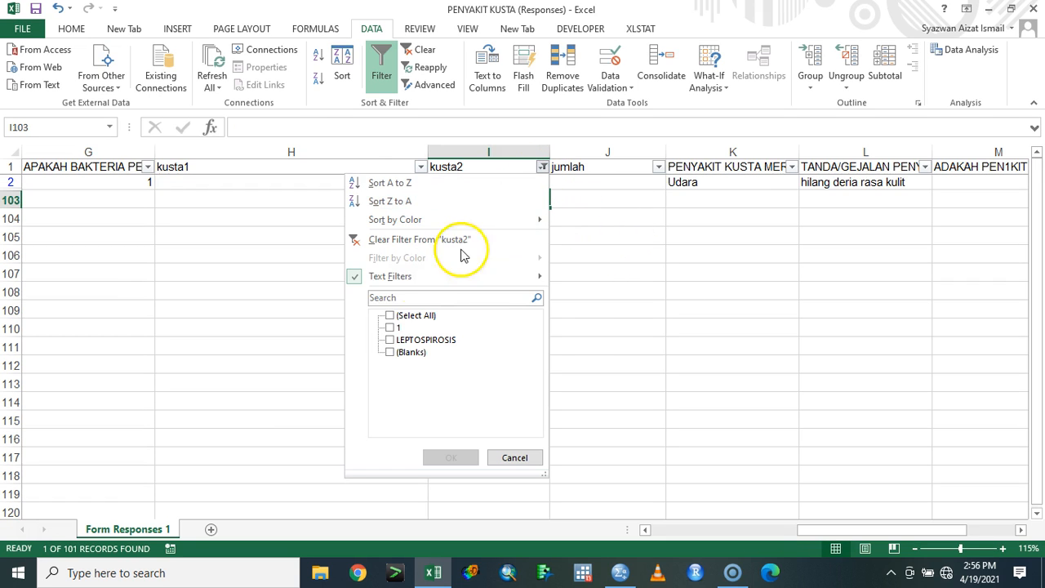
click(389, 315)
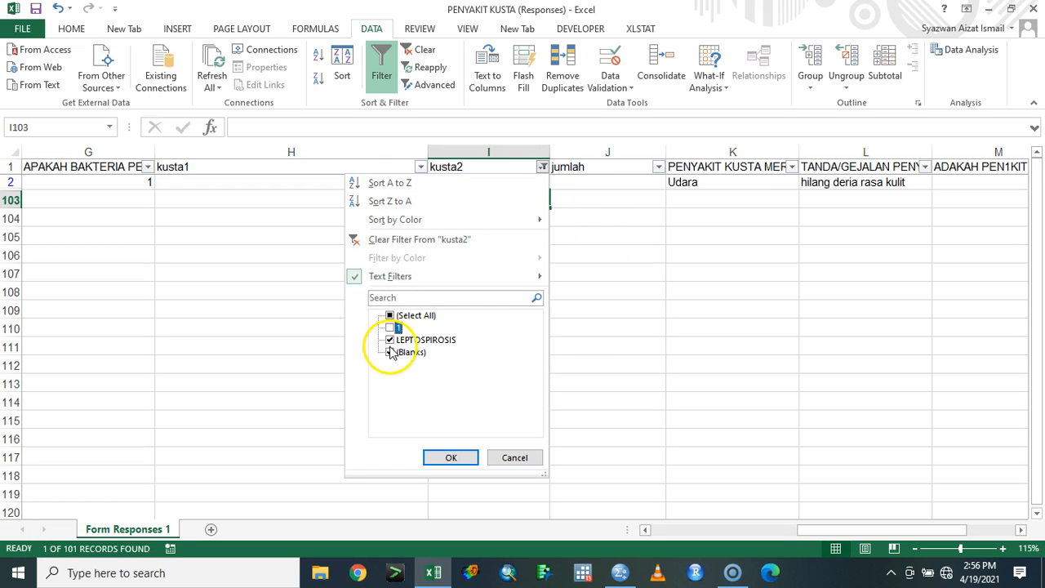
click(450, 457)
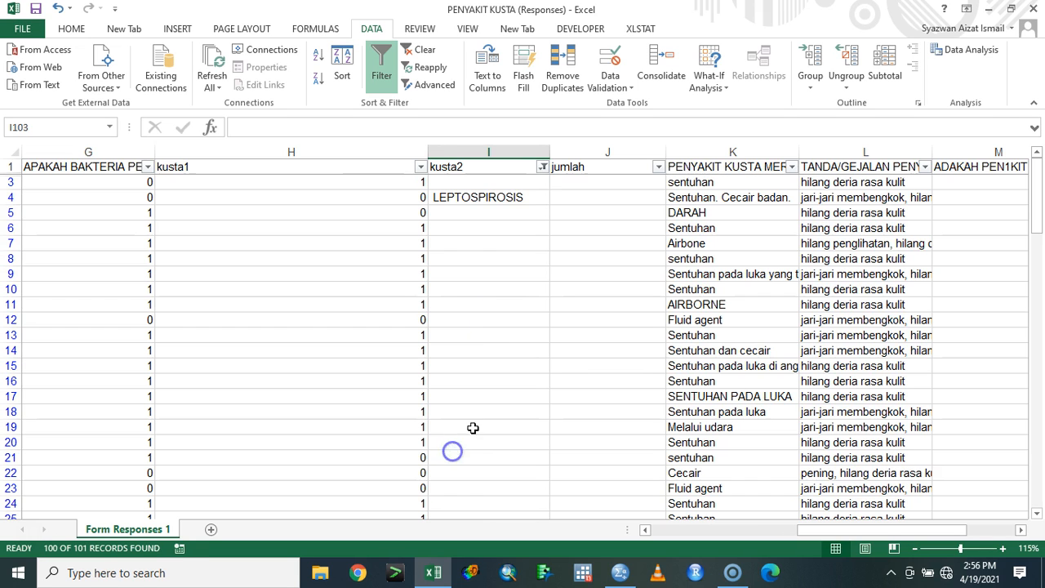
Enter 0 in the first filtered kusta2 cell and copy it down over all remaining filtered rows to row 102.
click(525, 185)
text(0)
key(Return)
click(525, 185)
key(ctrl+c)
click(539, 197)
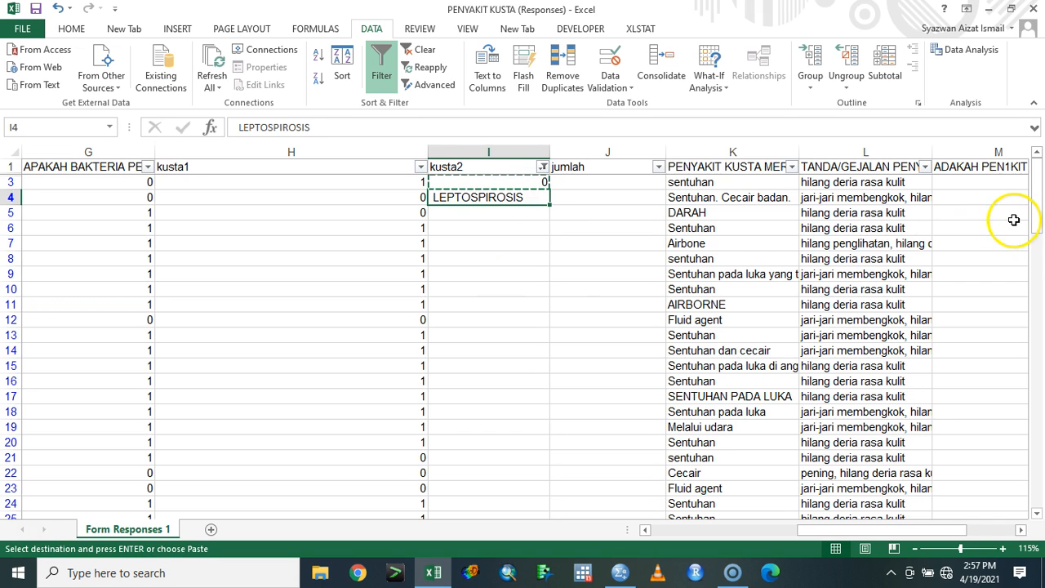
drag(1038, 222, 1041, 490)
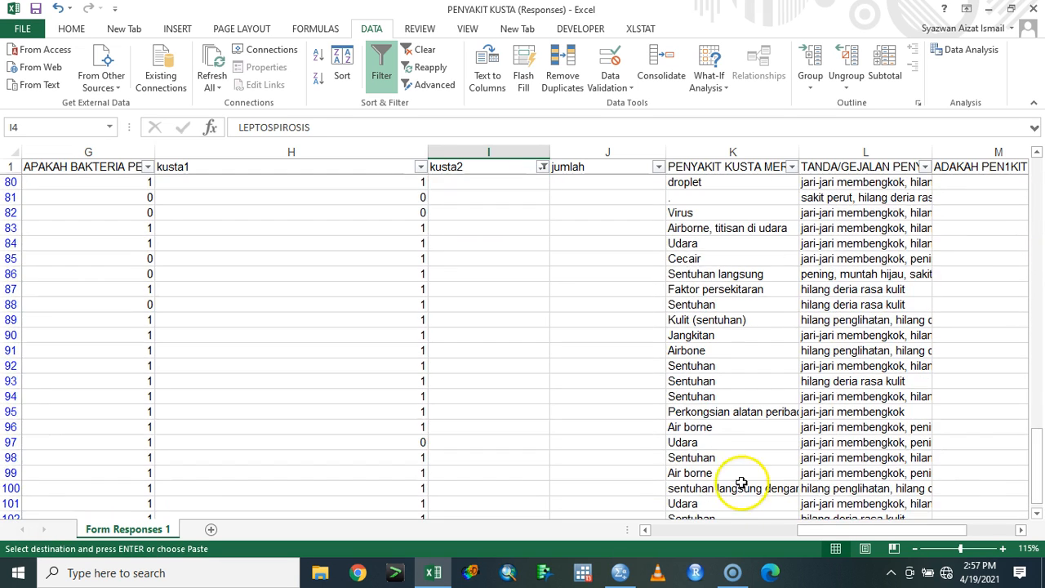
scroll(741, 478, down, 3)
shift+click(505, 379)
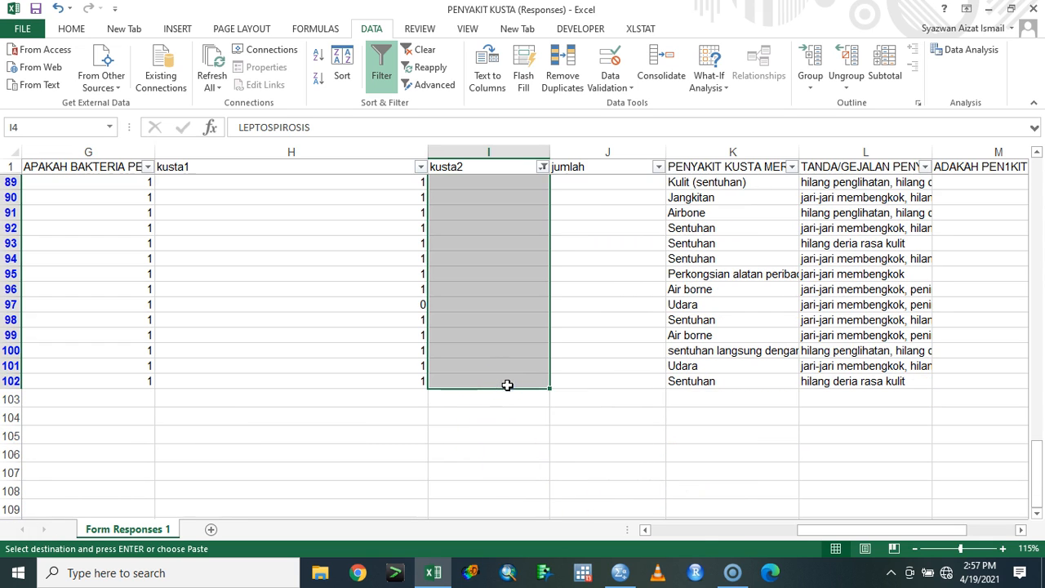
key(ctrl+v)
drag(1040, 446, 1034, 135)
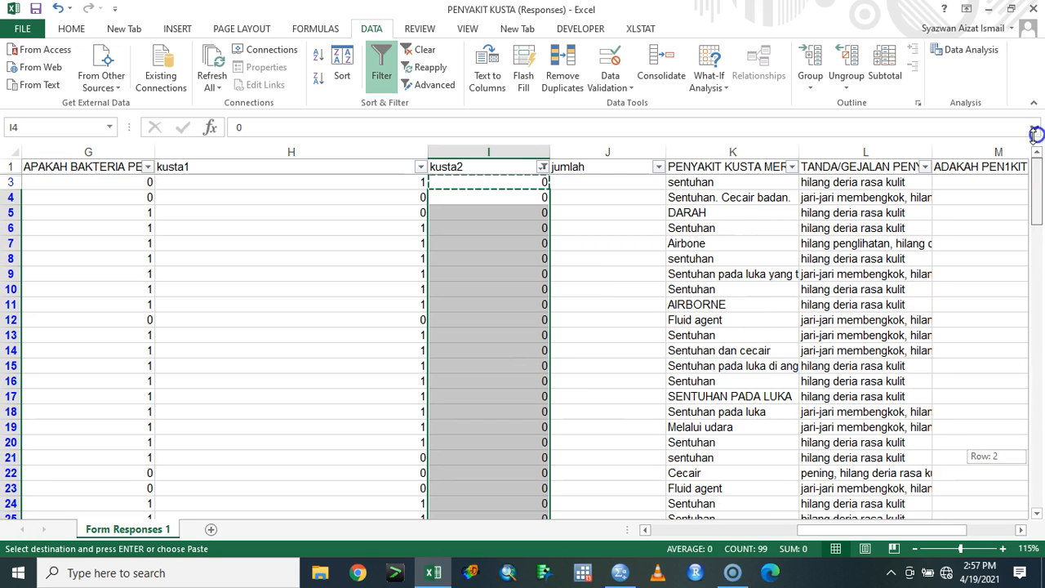
Reset the kusta2 filter to show all values.
click(542, 166)
click(416, 315)
click(416, 315)
click(447, 457)
click(604, 186)
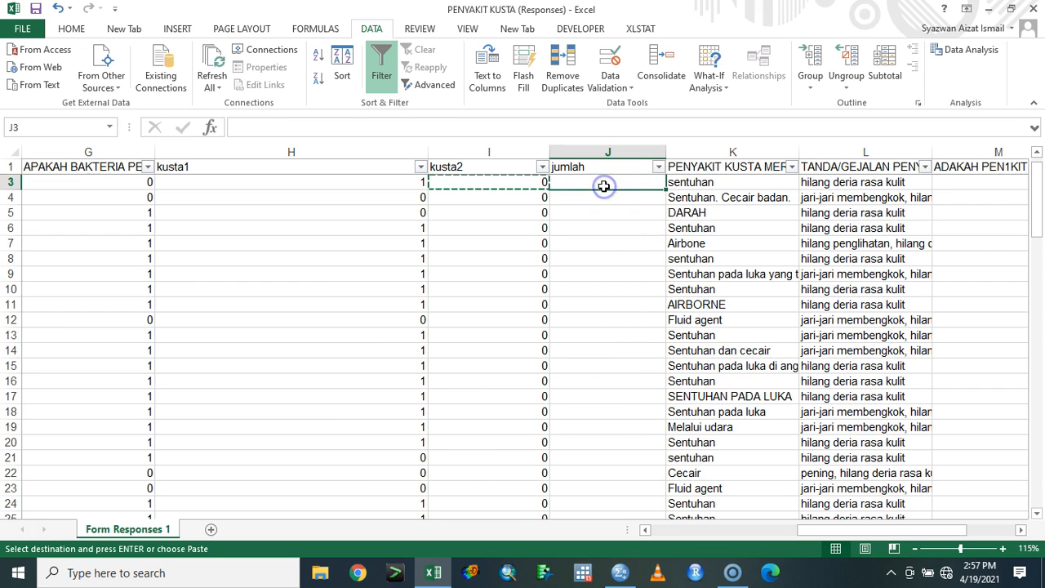
text(=sum()
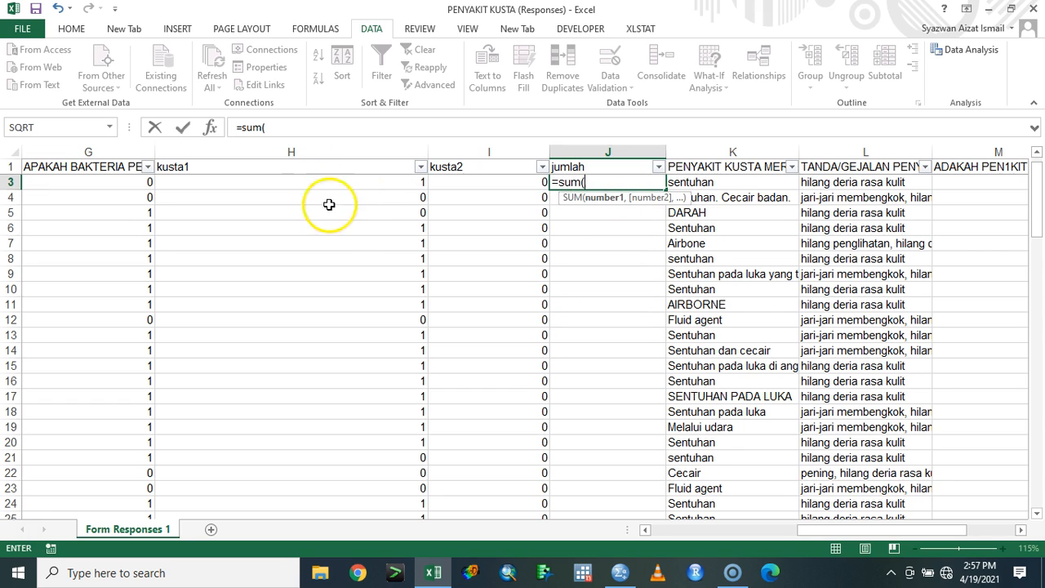
scroll(328, 204, up, 1)
click(599, 179)
key(Escape)
text(`)
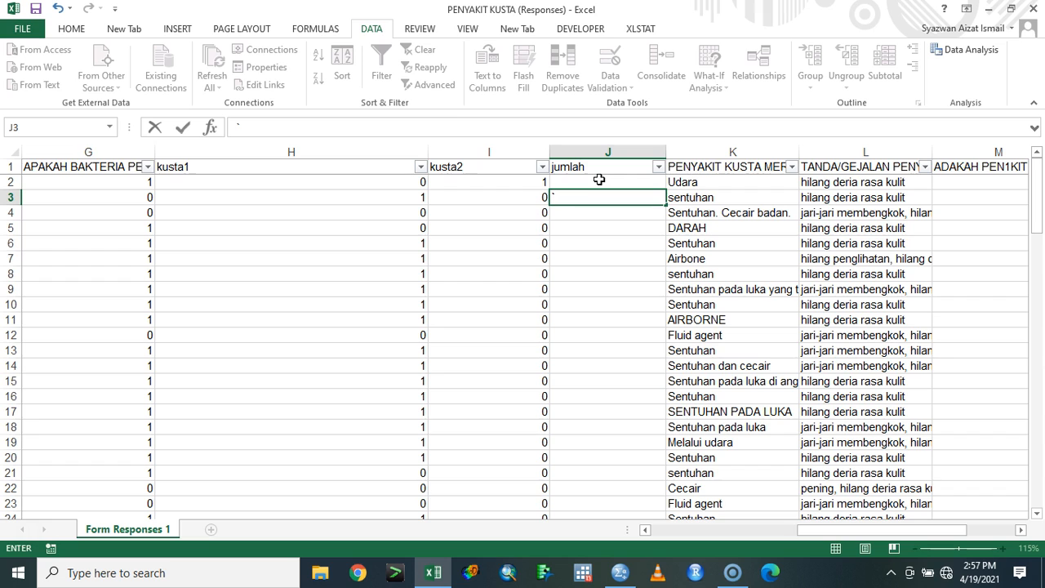
Enter the formula =SUM(H2:I2) in cell J2 to total kusta1 and kusta2 under jumlah.
click(599, 180)
text(=s)
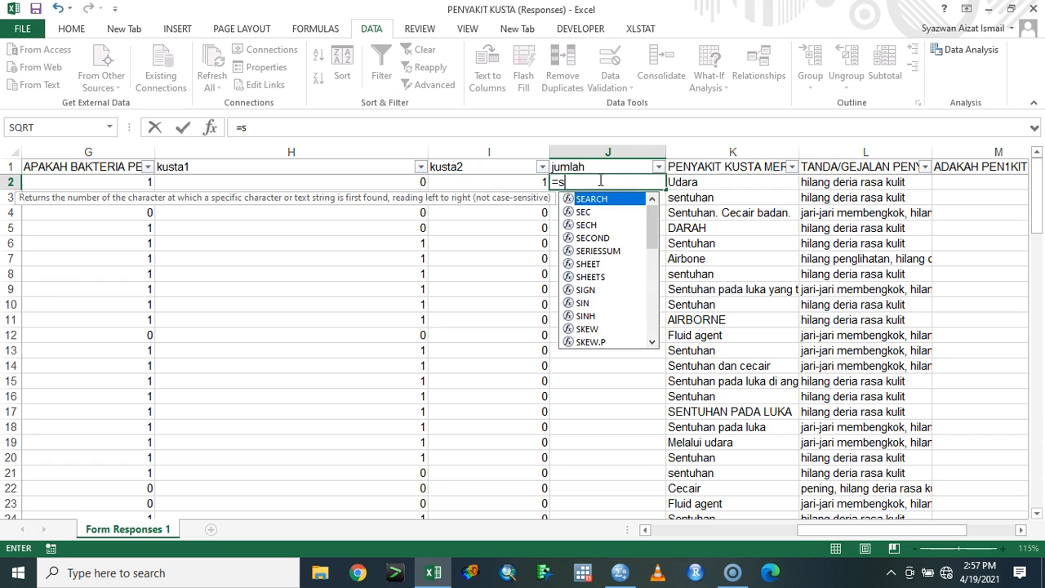
text(um()
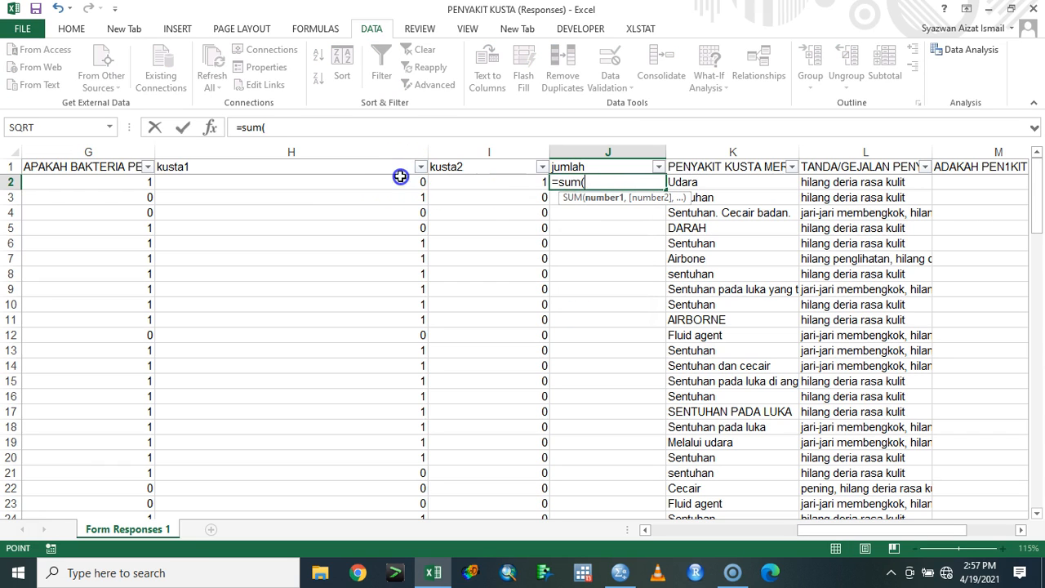
click(400, 181)
shift+click(494, 182)
key(Return)
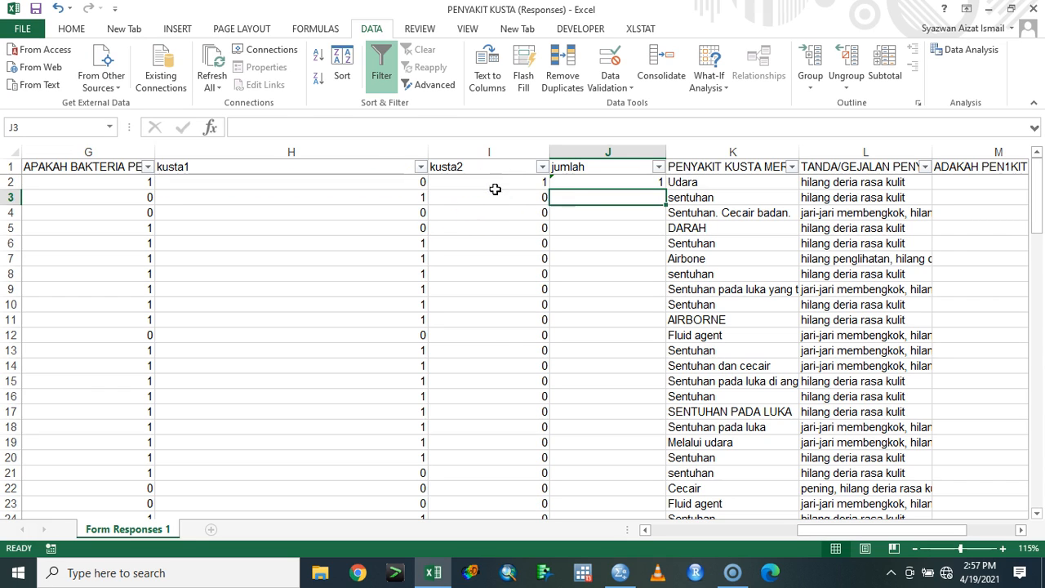
Fill the jumlah formula from J2 down to row 102.
click(587, 182)
drag(661, 187, 667, 495)
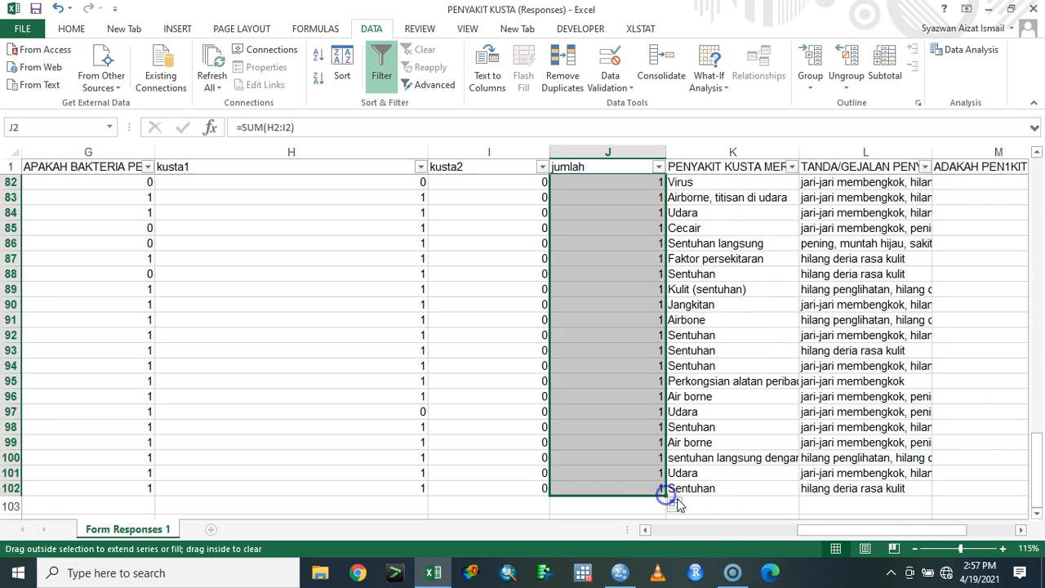
drag(1033, 457, 1034, 191)
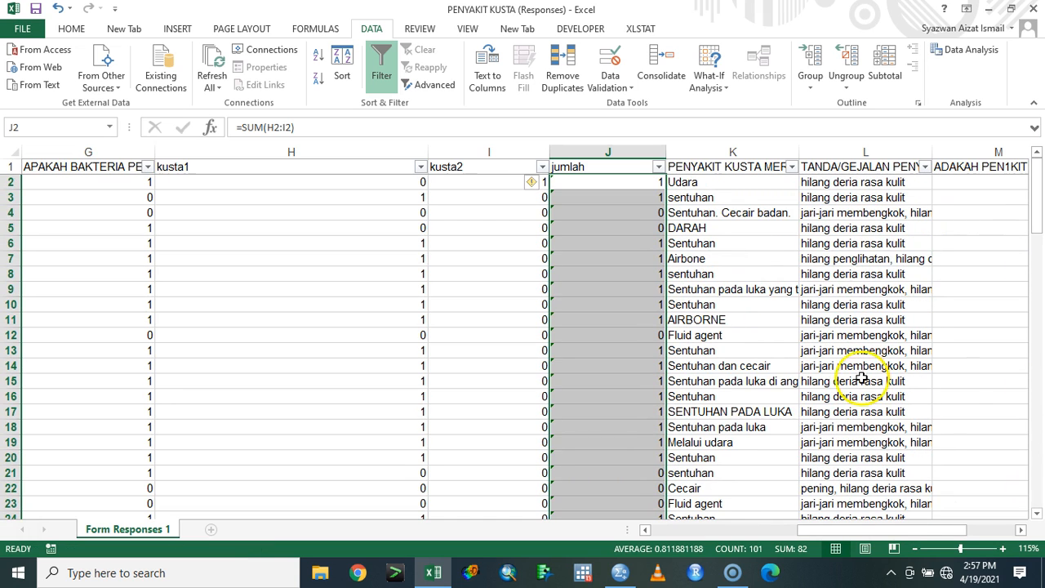
Widen the PENYAKIT KUSTA MEREBAK MELALUI column to fit its header and review its distinct answers in an enlarged filter list.
drag(938, 519, 963, 522)
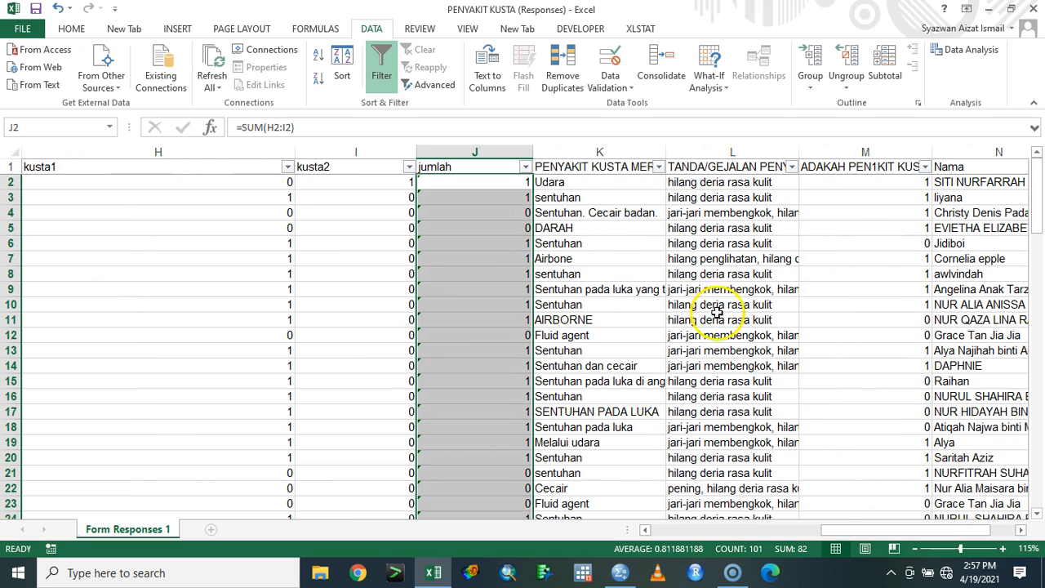
double_click(666, 152)
click(813, 166)
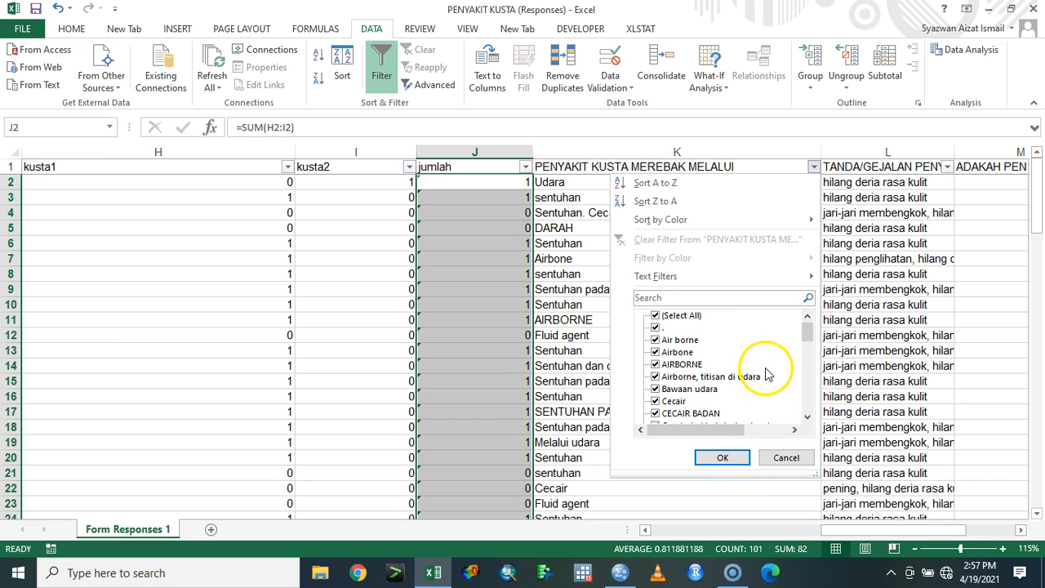
scroll(766, 369, down, 2)
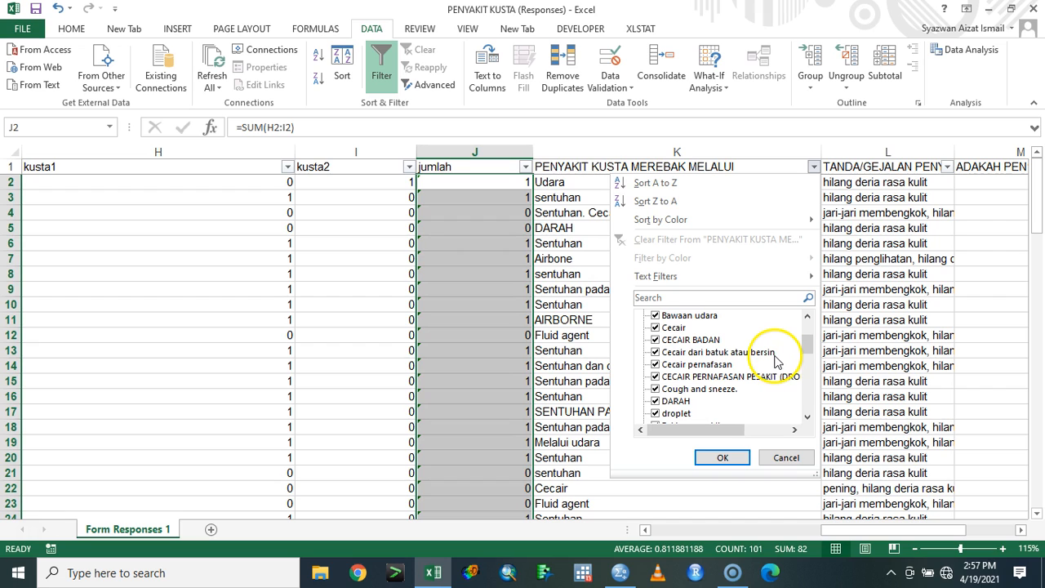
drag(817, 474, 952, 566)
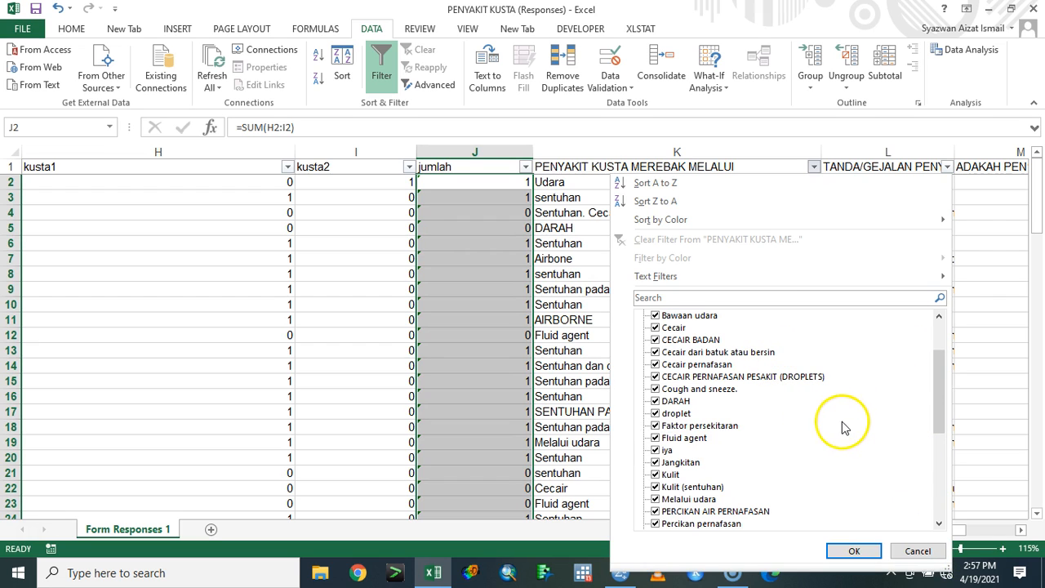
scroll(844, 428, down, 6)
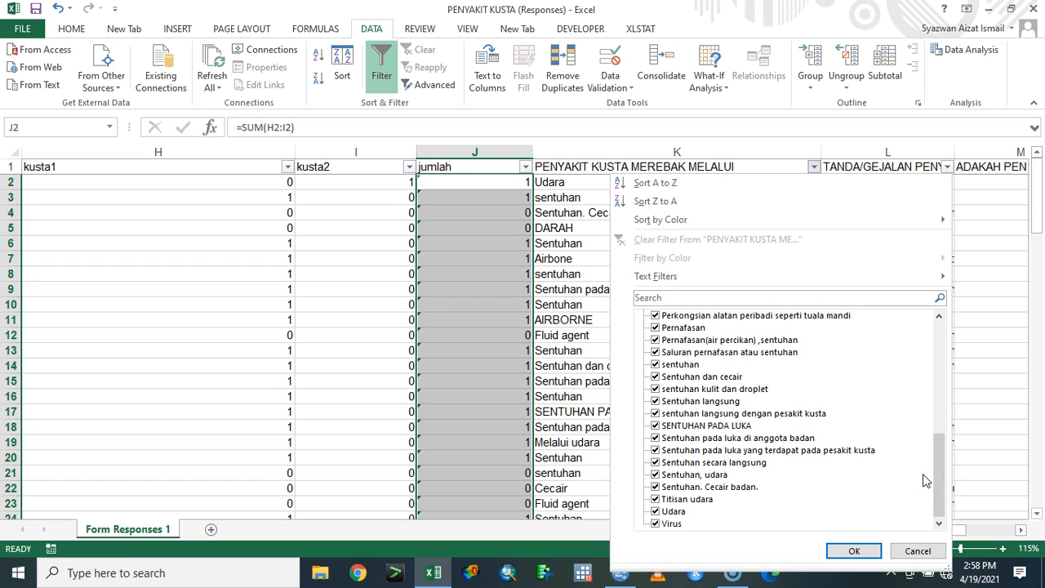
drag(936, 481, 812, 310)
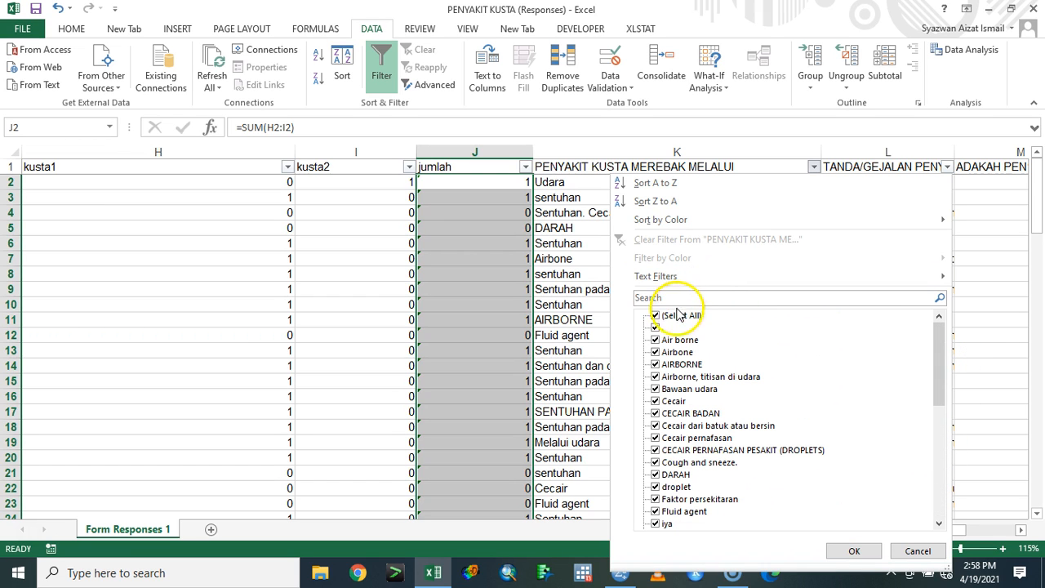
In the PENYAKIT KUSTA MEREBAK MELALUI filter, select only CECAIR BADAN, CECAIR PERNAFASAN PESAKIT (DROPLETS), droplet and Fluid agent.
click(656, 317)
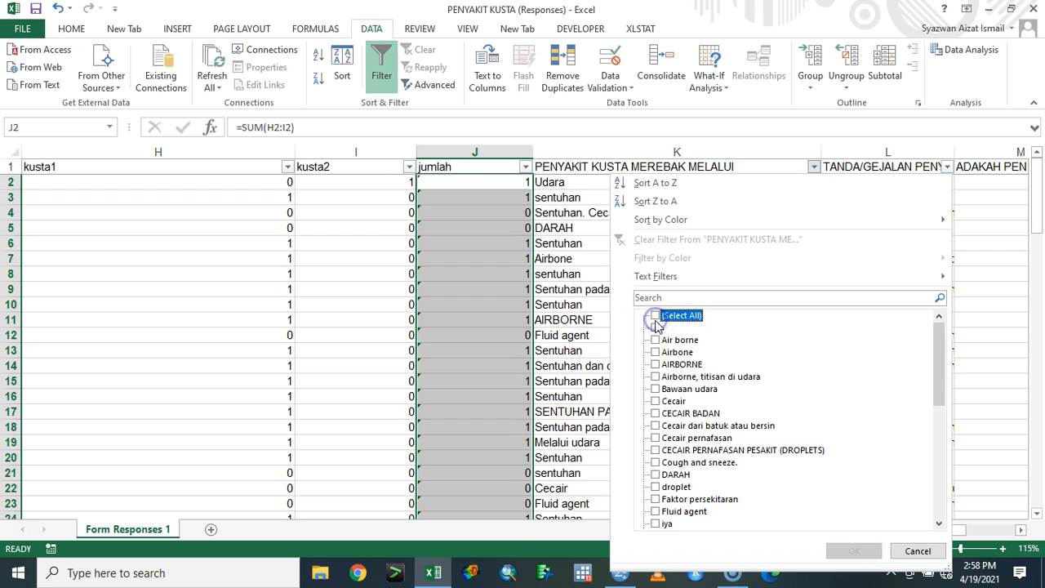
click(656, 401)
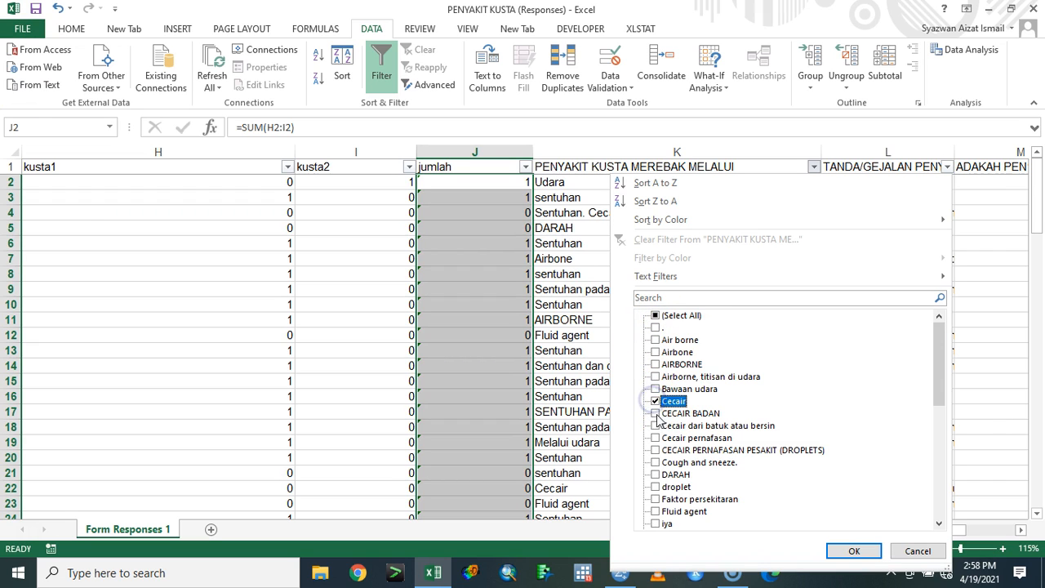
click(655, 413)
click(657, 401)
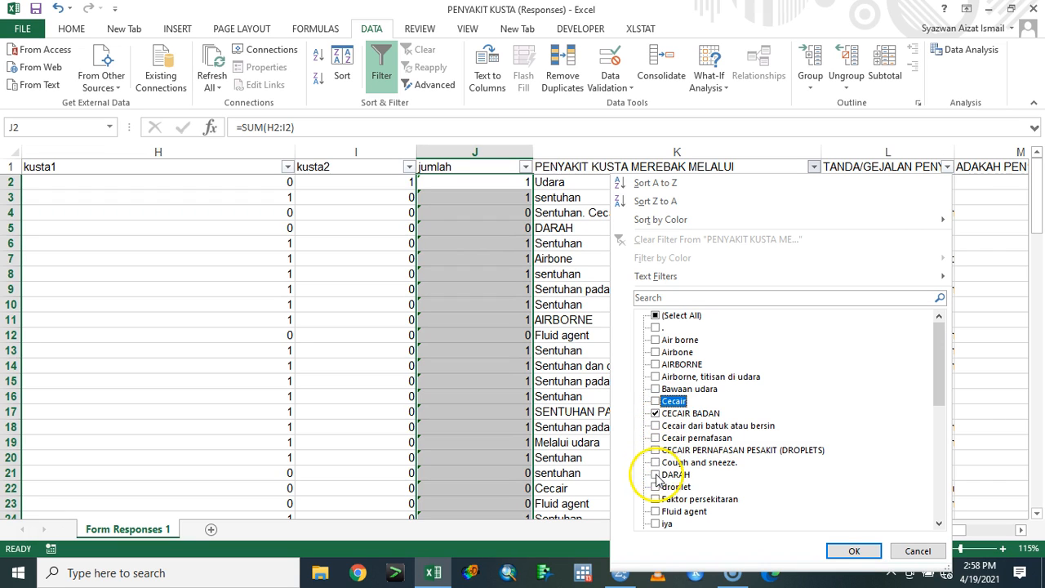
click(656, 450)
scroll(669, 481, down, 3)
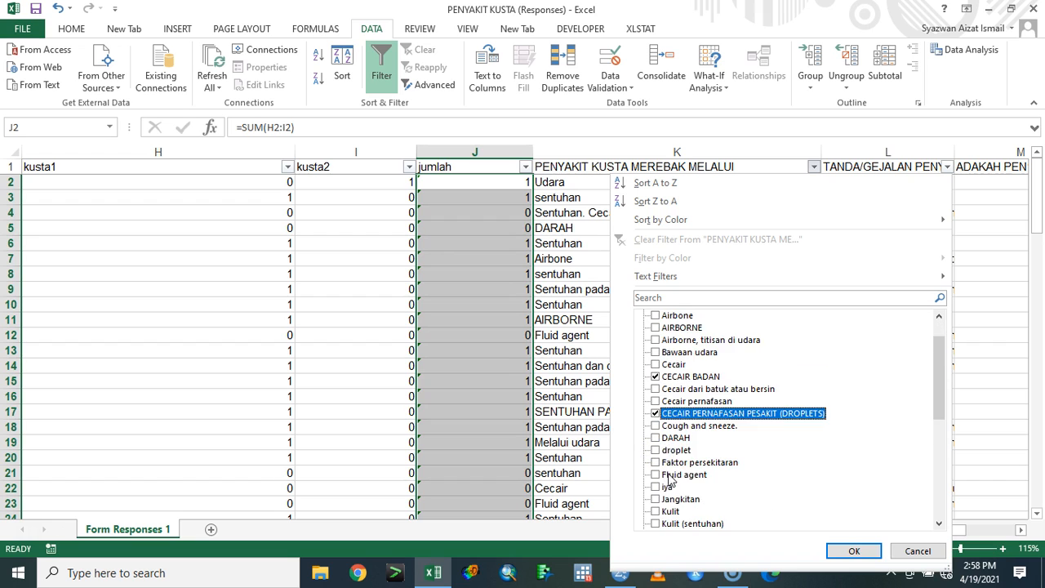
click(657, 377)
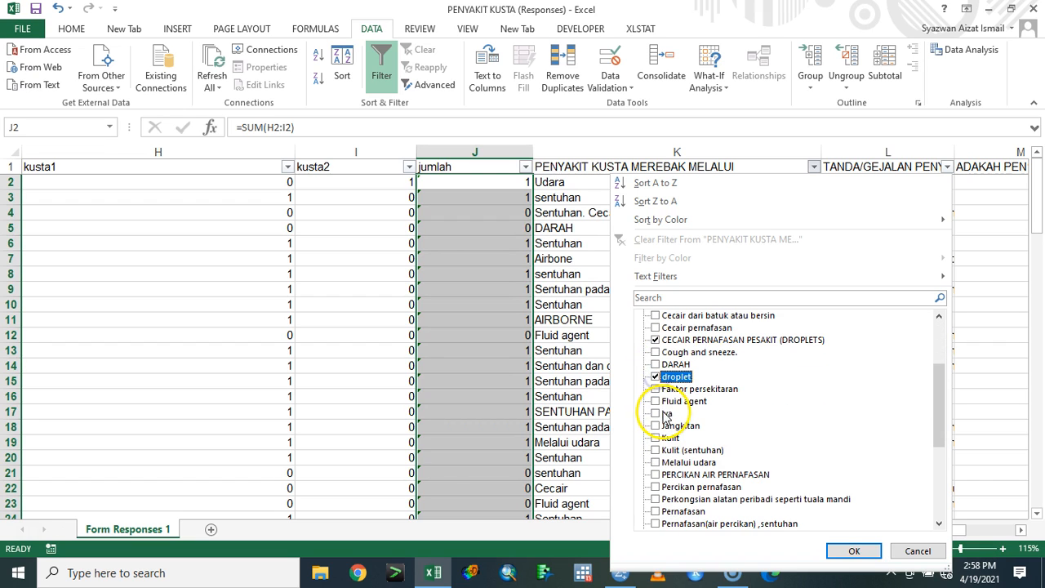
click(656, 401)
scroll(698, 489, down, 1)
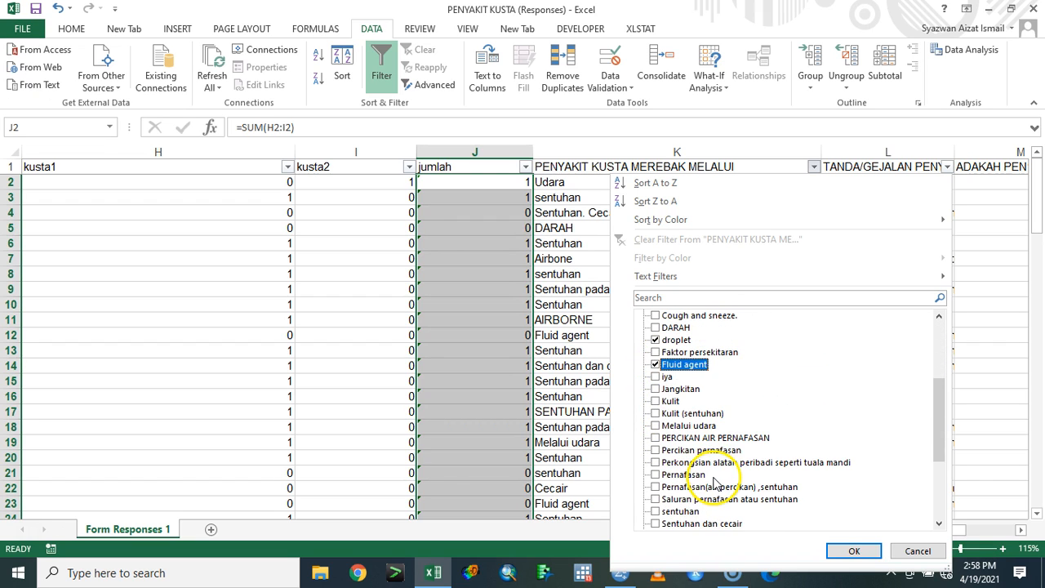
scroll(669, 480, down, 1)
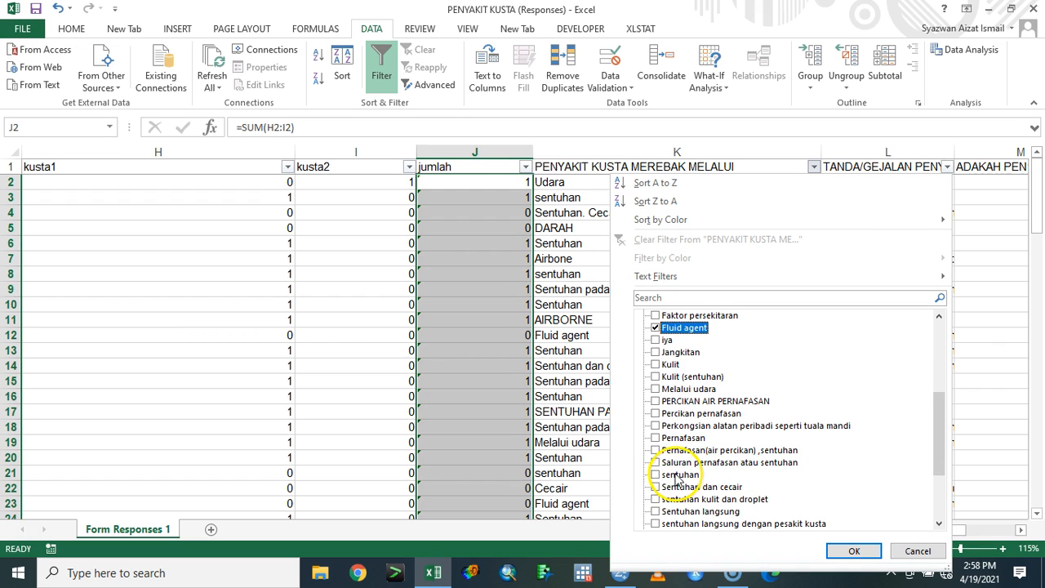
Add every answer from sentuhan through Sentuhan secara langsung, plus "Sentuhan. Cecair badan.", to the filter selection and apply it.
click(656, 474)
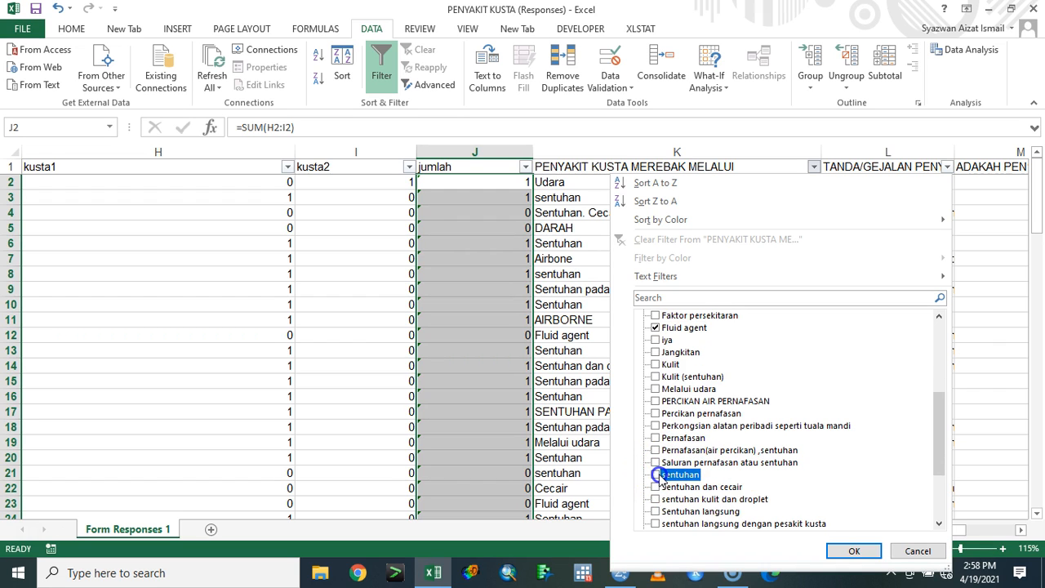
click(656, 487)
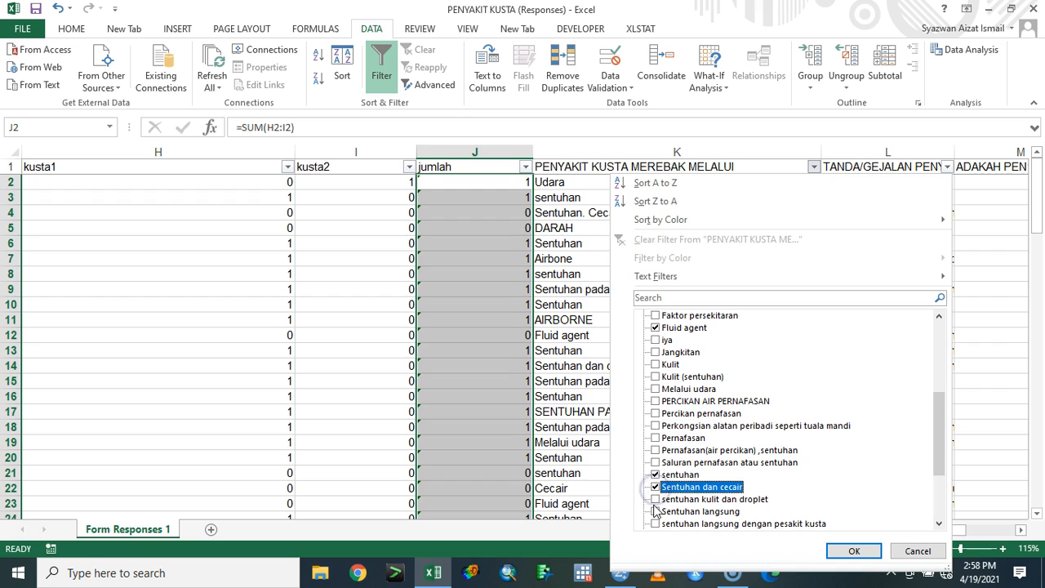
click(657, 500)
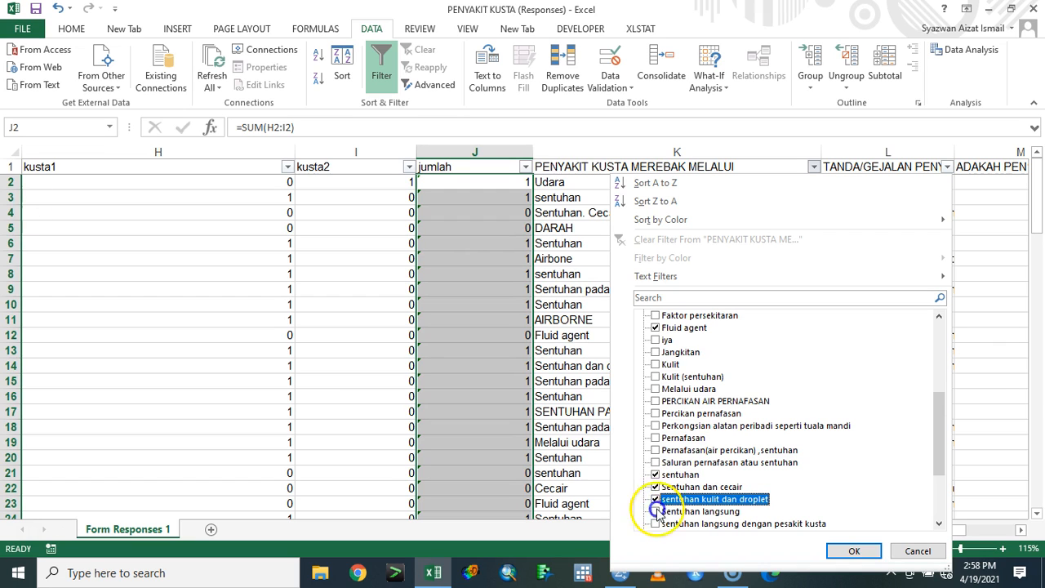
click(656, 512)
scroll(661, 489, down, 3)
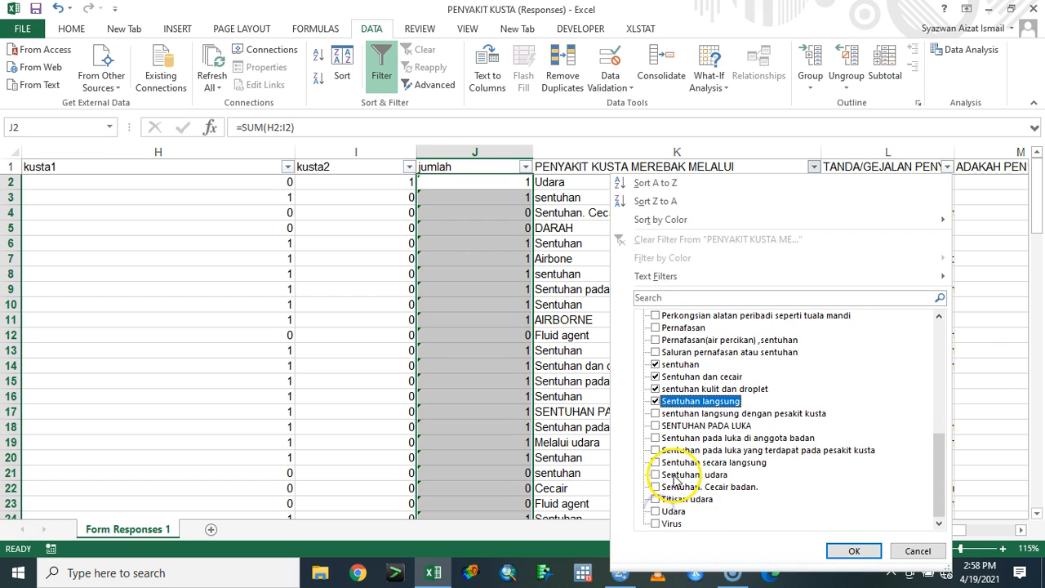
click(655, 413)
click(656, 425)
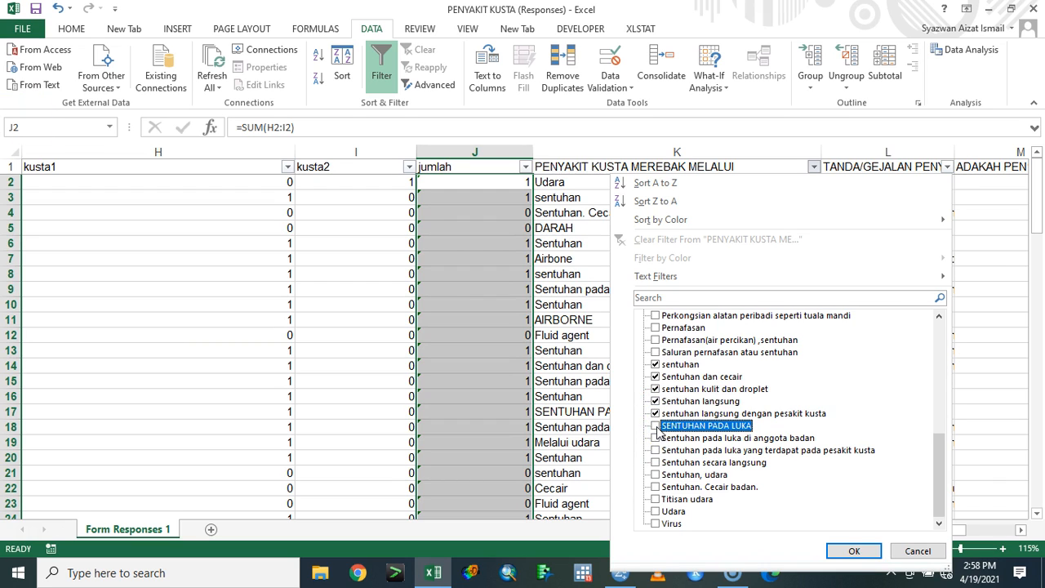
click(656, 438)
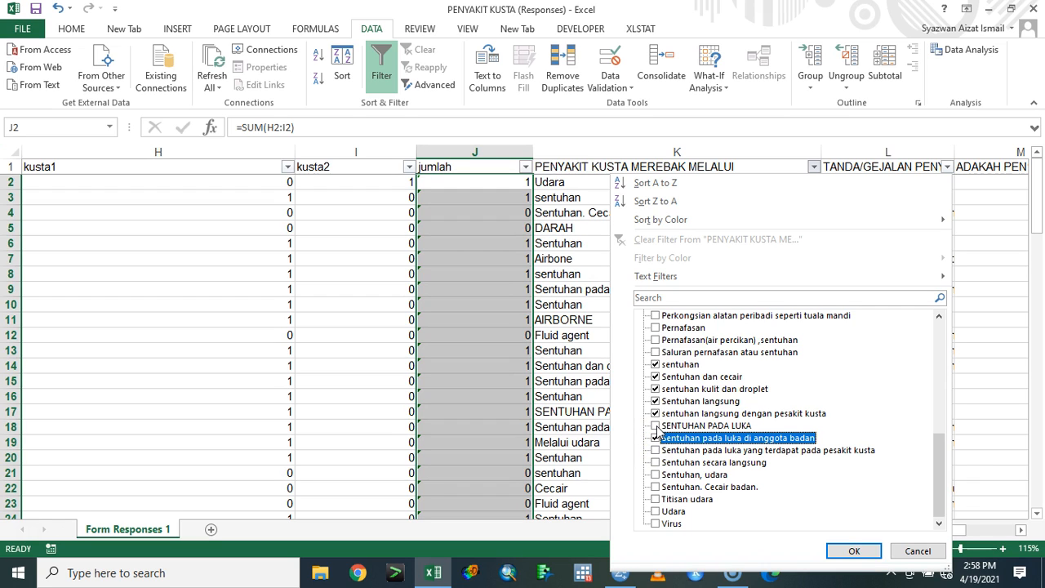
click(656, 426)
click(655, 450)
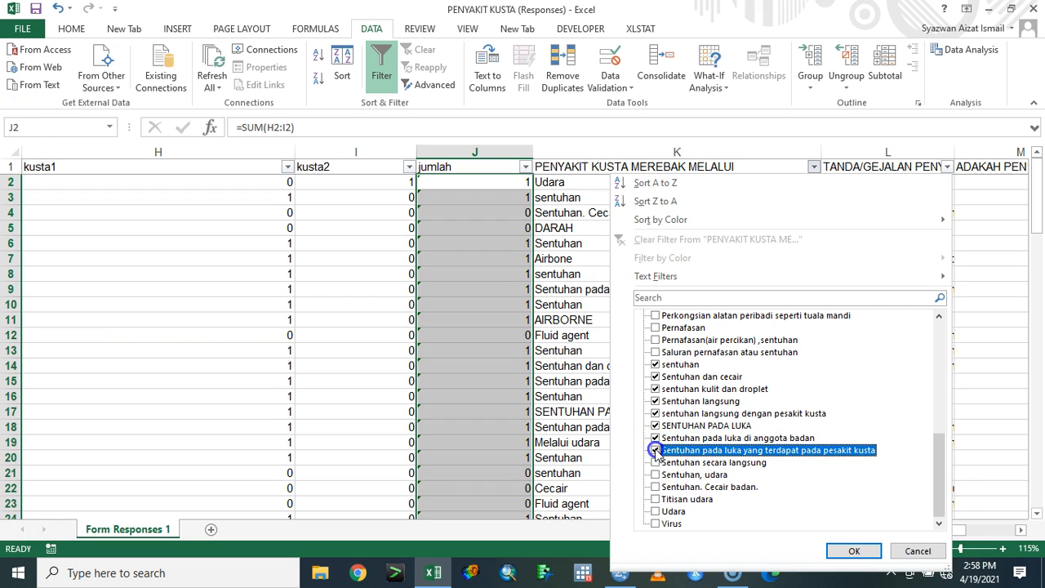
click(655, 463)
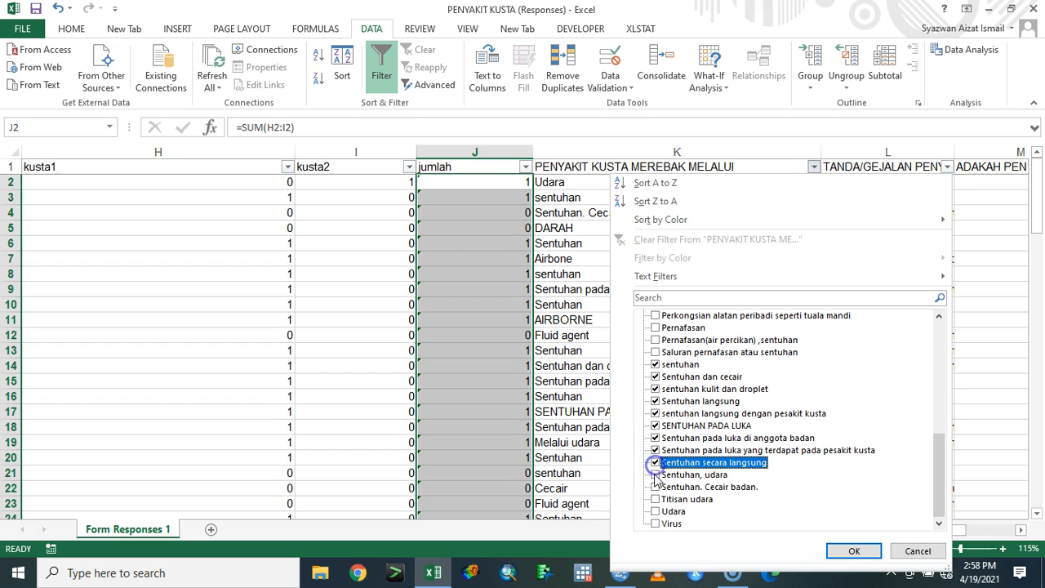
click(656, 488)
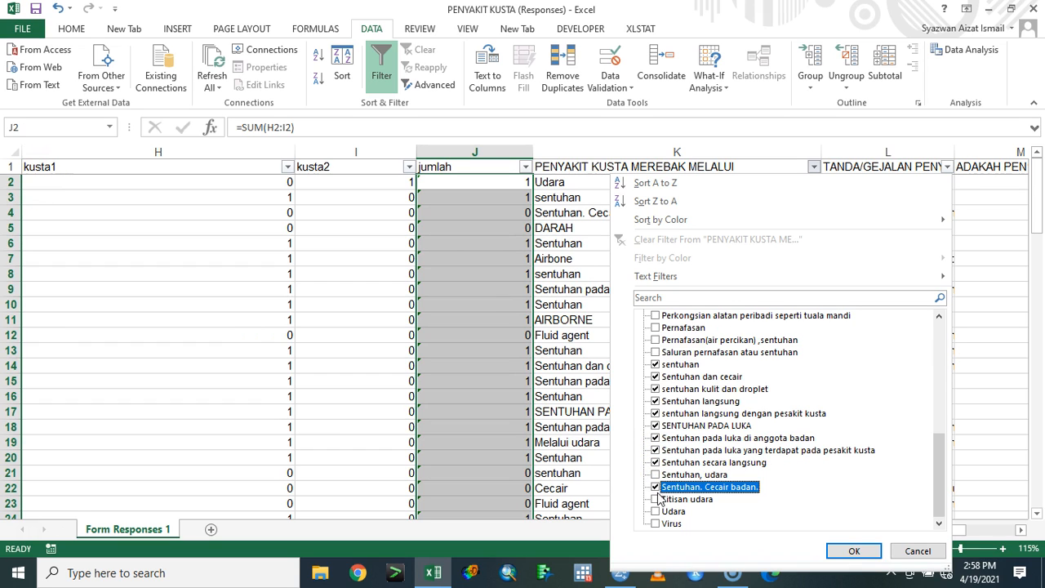
click(849, 550)
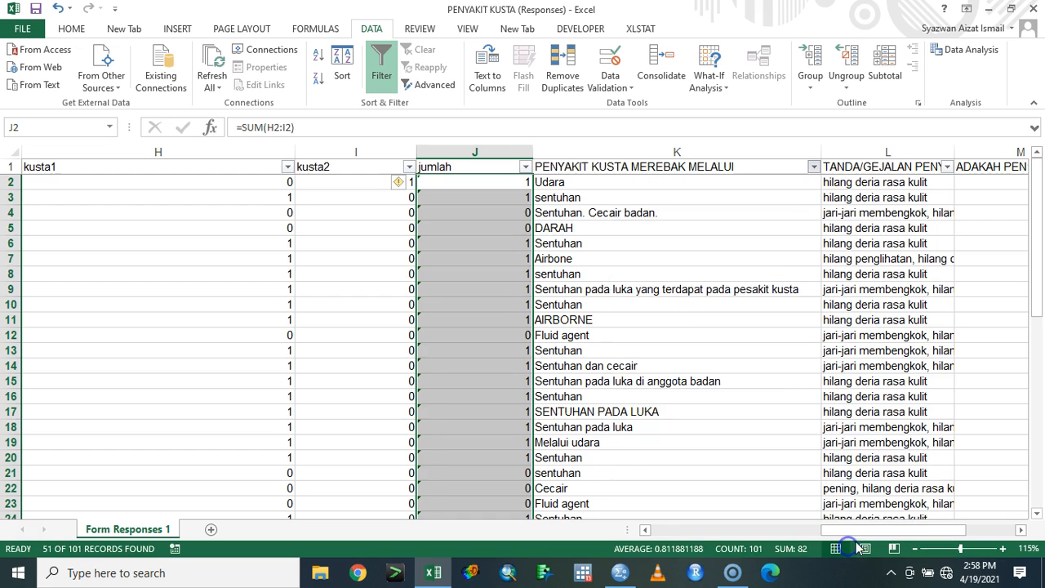
Enter 1 in K3 and copy it to all the filtered answers in column K down to row 102.
click(780, 179)
text(1)
key(Return)
click(779, 173)
click(778, 184)
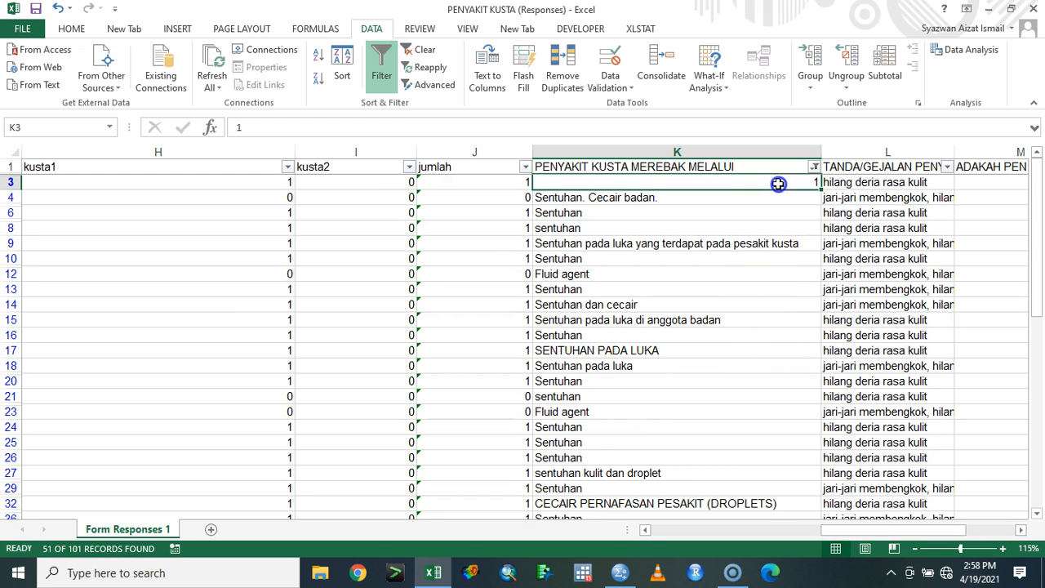
key(ctrl+c)
click(784, 200)
drag(1035, 241, 1028, 454)
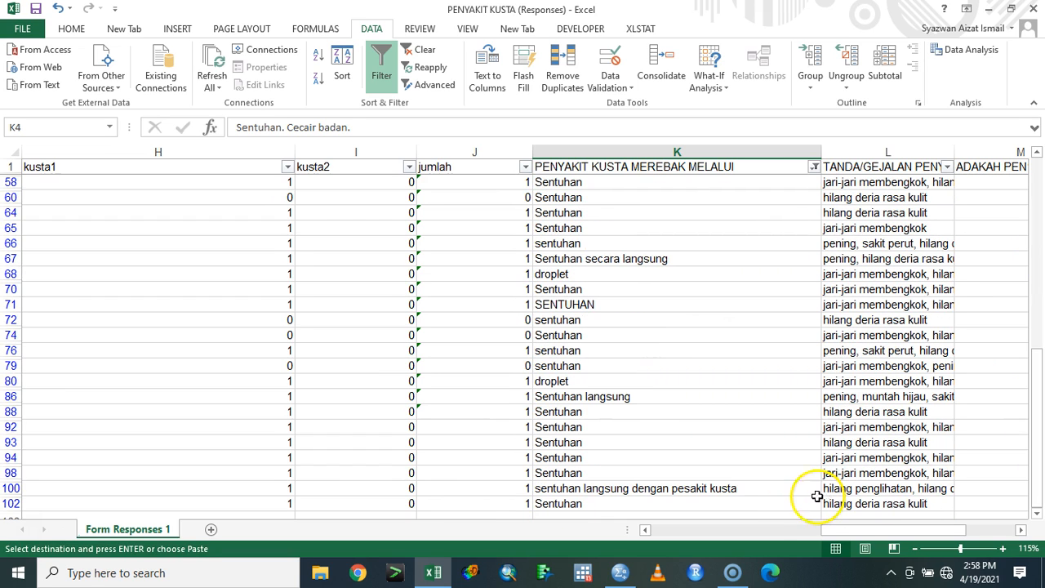
shift+click(770, 506)
key(ctrl+v)
Change the PENYAKIT KUSTA MEREBAK MELALUI filter to show every answer except 1.
drag(1033, 432, 1035, 175)
click(814, 167)
click(692, 318)
click(655, 316)
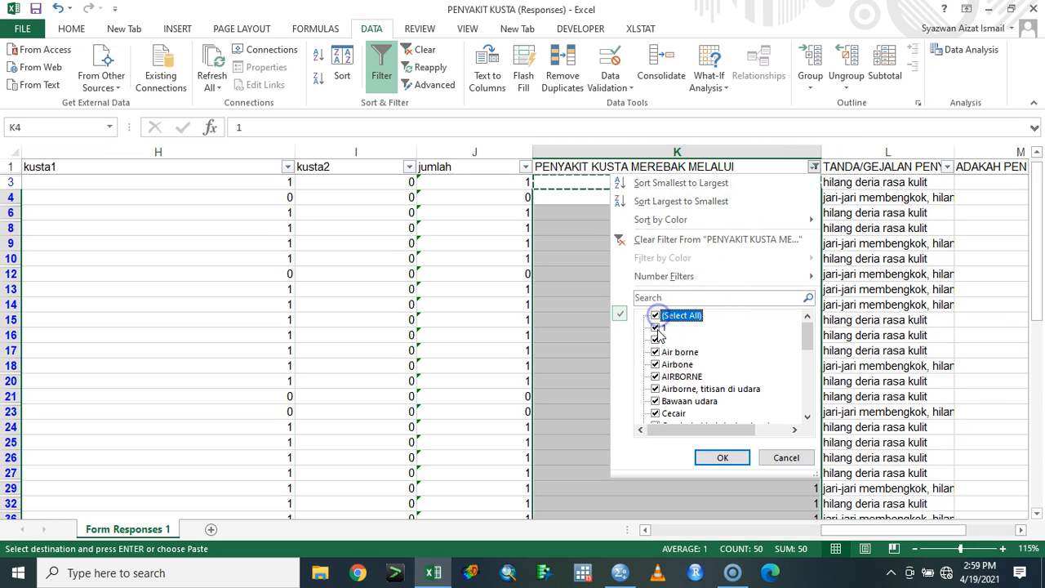
click(722, 457)
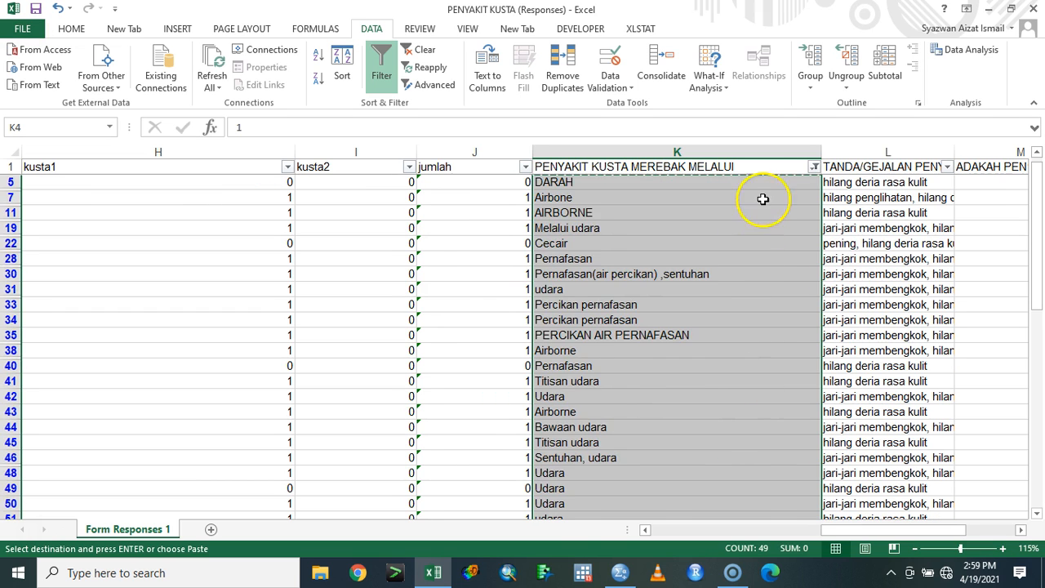
Enter the score 0 in cells K5 and K2 of the filtered answers.
click(777, 186)
text(0)
key(Return)
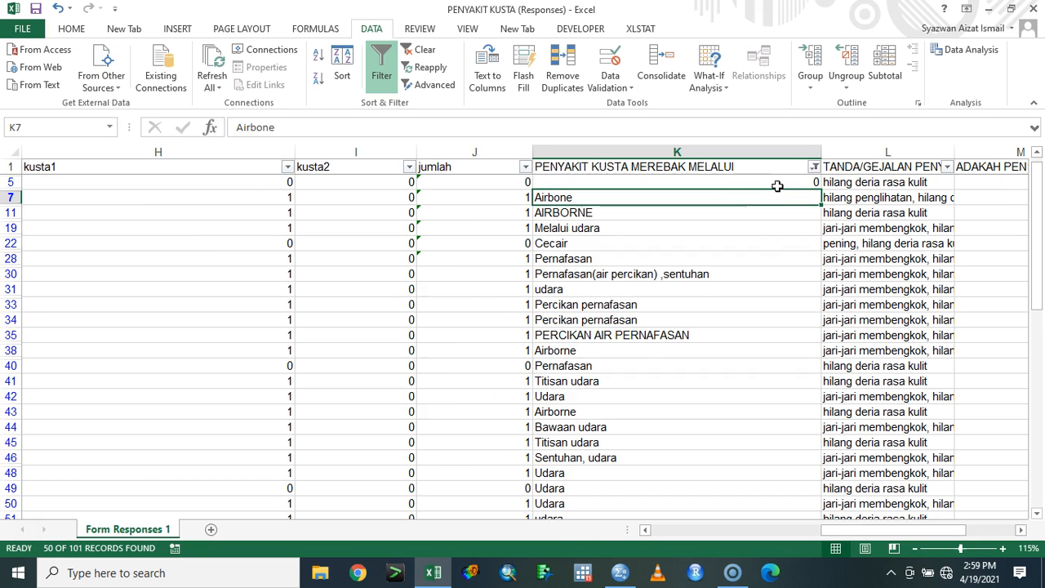
scroll(770, 178, up, 1)
click(770, 182)
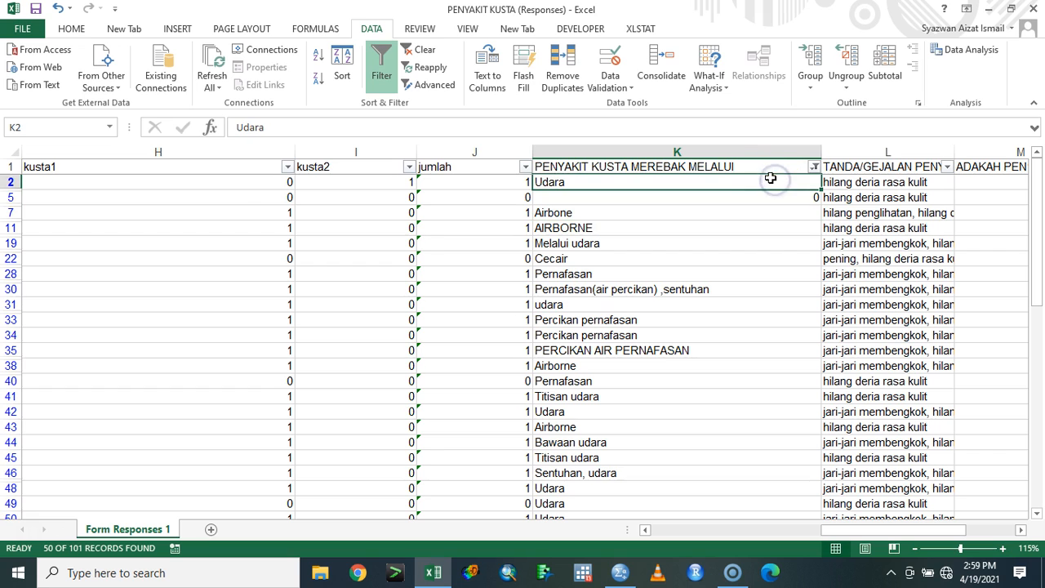
text(0)
key(Return)
Copy the 0 from K2 to all the filtered answers in column K down to row 101.
click(771, 180)
key(ctrl+c)
drag(1035, 294, 1015, 489)
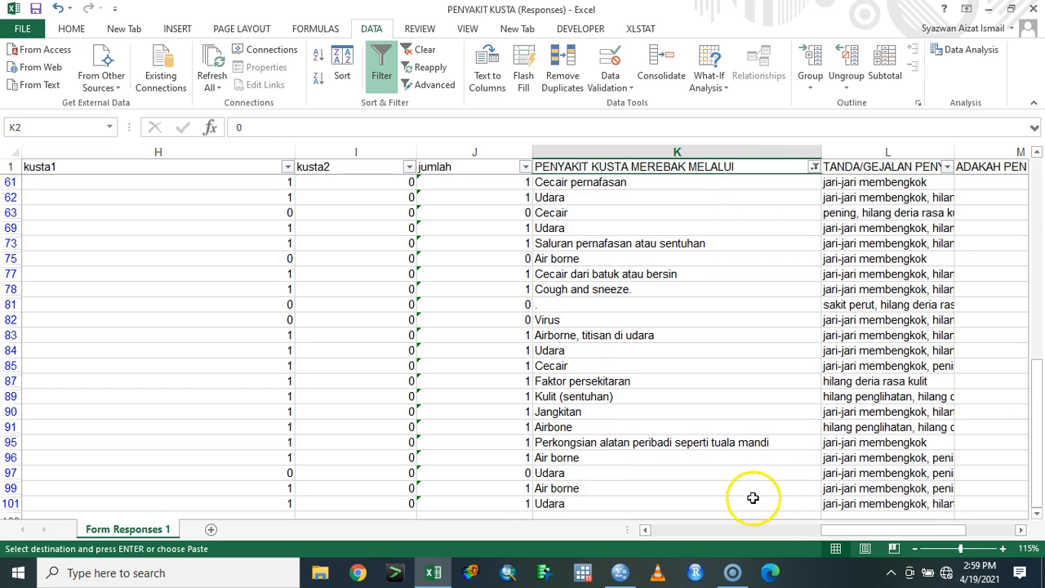
shift+click(752, 497)
key(ctrl+v)
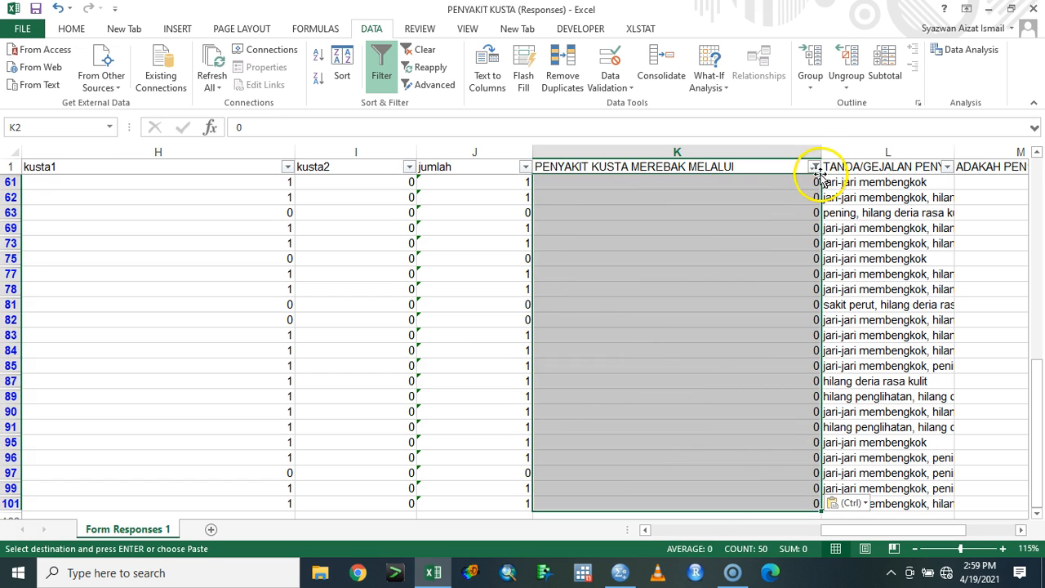
Reset the PENYAKIT KUSTA MEREBAK MELALUI filter to show all values.
click(814, 166)
click(689, 316)
click(726, 457)
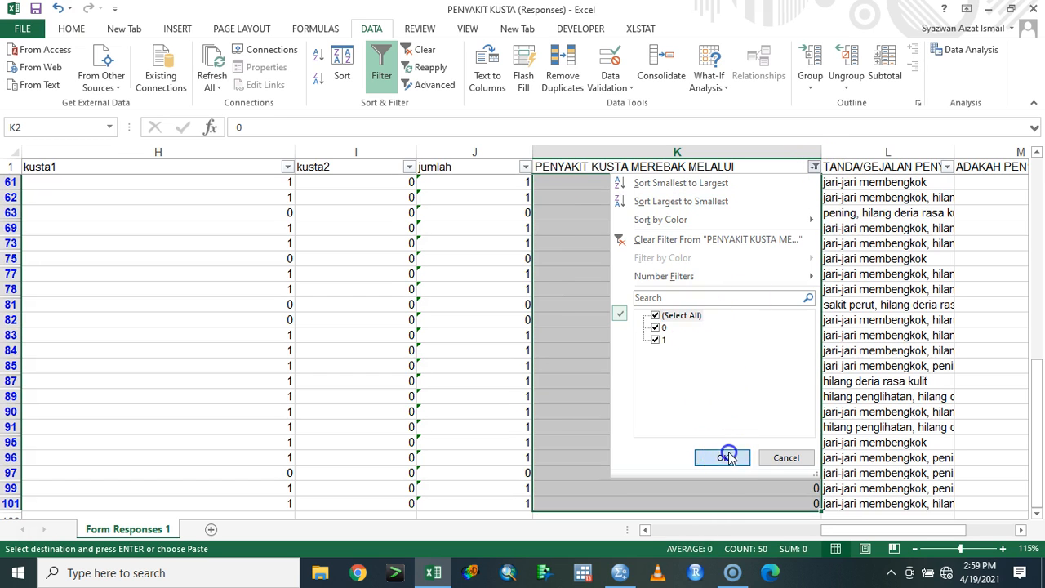
Insert three blank columns directly after the TANDA/GEJALAN PENYAKIT KUSTA IALAH column.
drag(943, 539, 1008, 527)
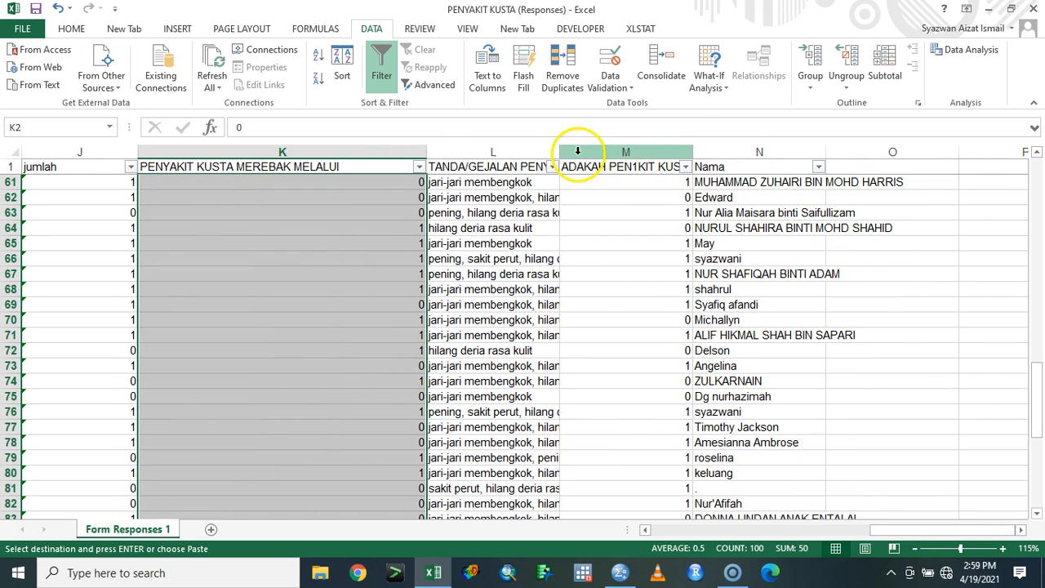
right_click(604, 150)
click(612, 263)
right_click(616, 153)
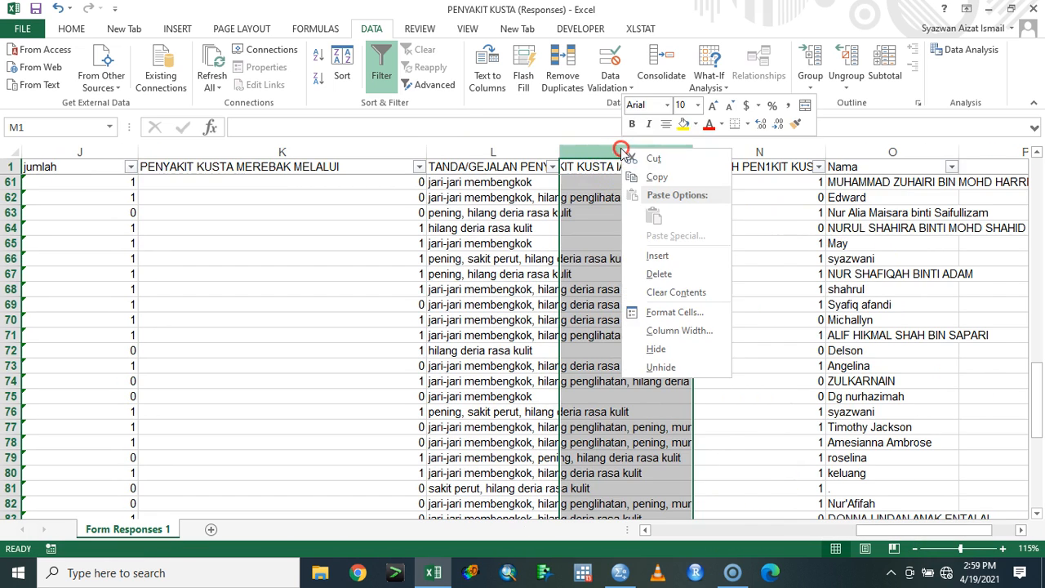
click(669, 252)
right_click(622, 153)
click(661, 254)
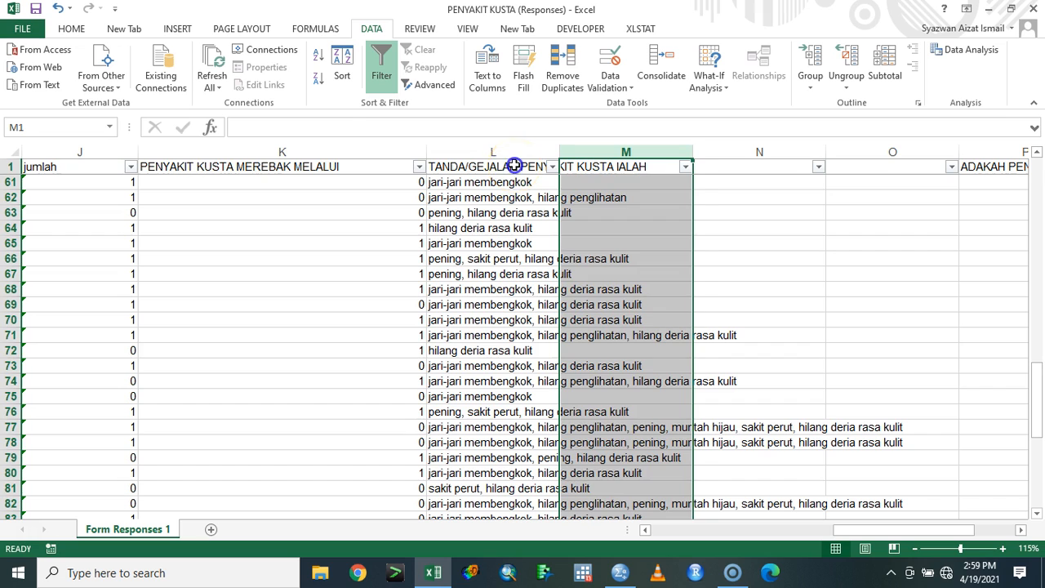
Set the headers in L1 to O1 to tanda1, tanda2, tanda3 and jumlah.
click(514, 166)
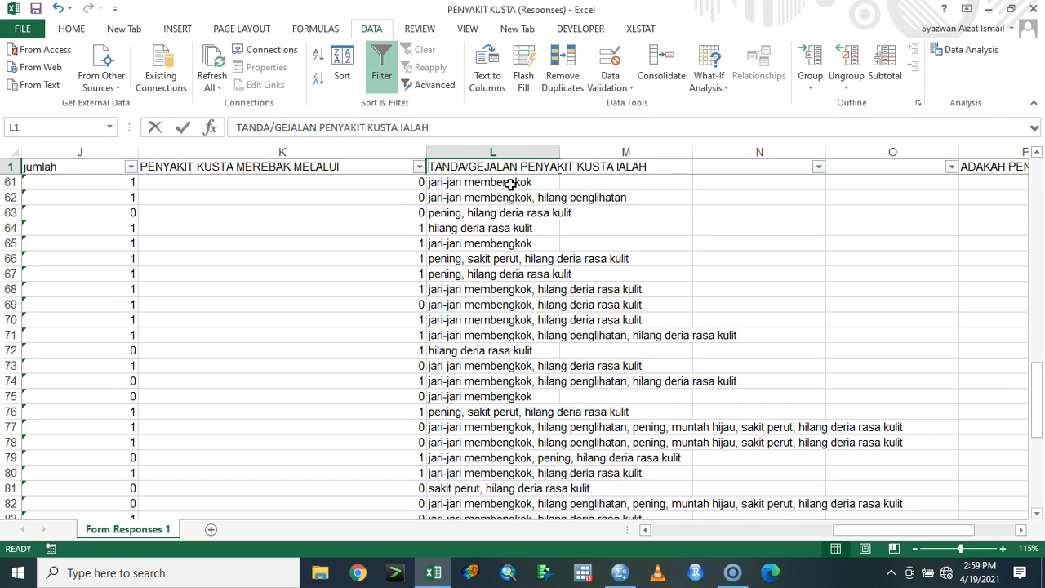
text(tanda1)
key(Tab)
text(tanda2)
key(Tab)
text(ta)
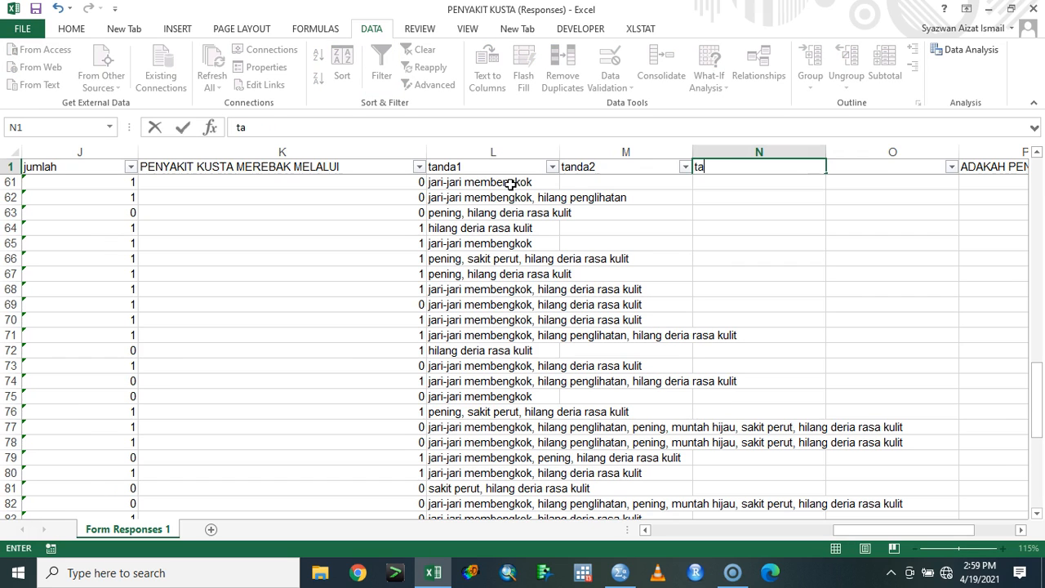
text(nda3)
key(Tab)
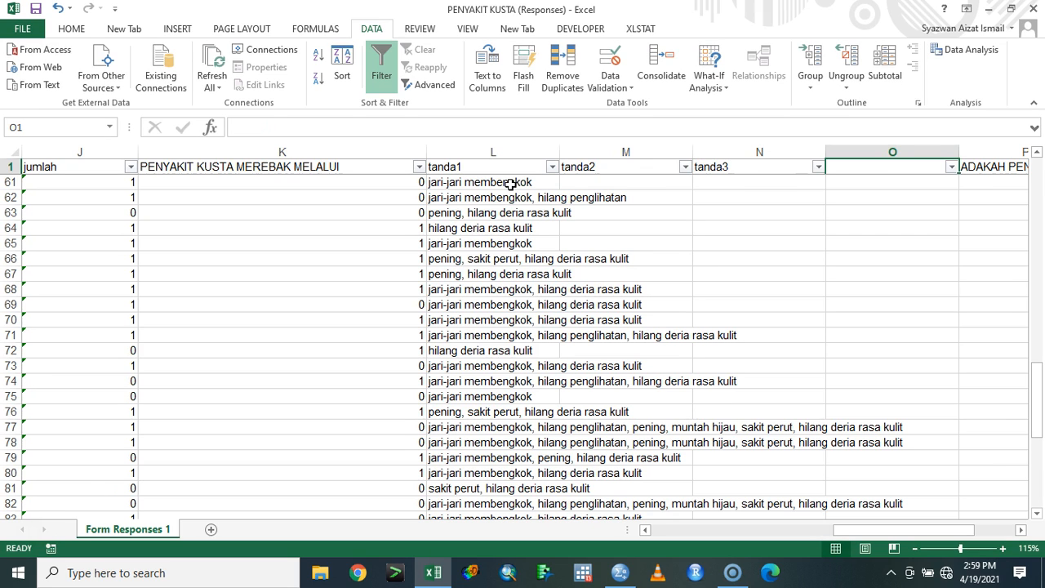
text(jum)
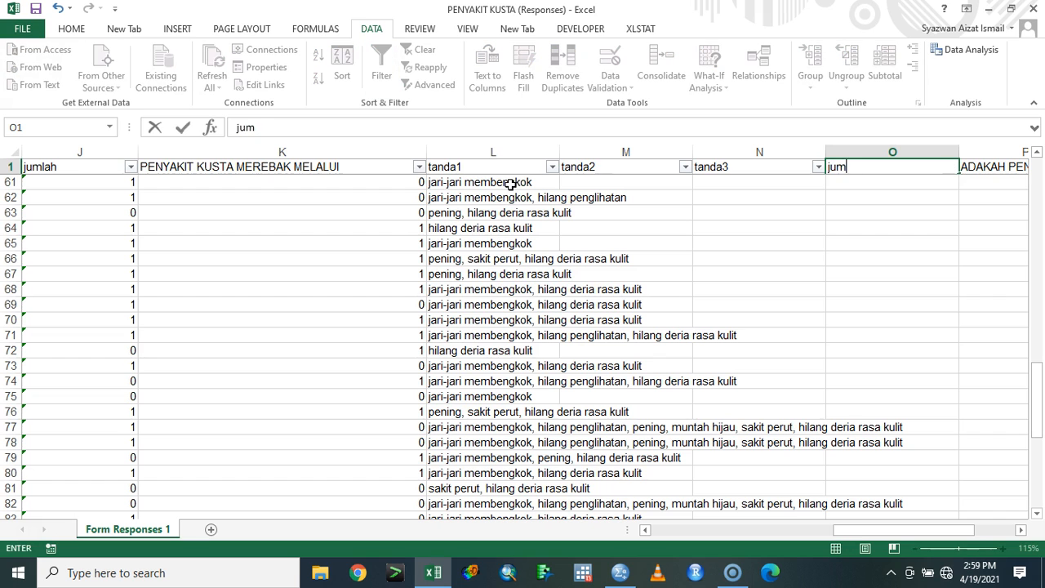
click(510, 184)
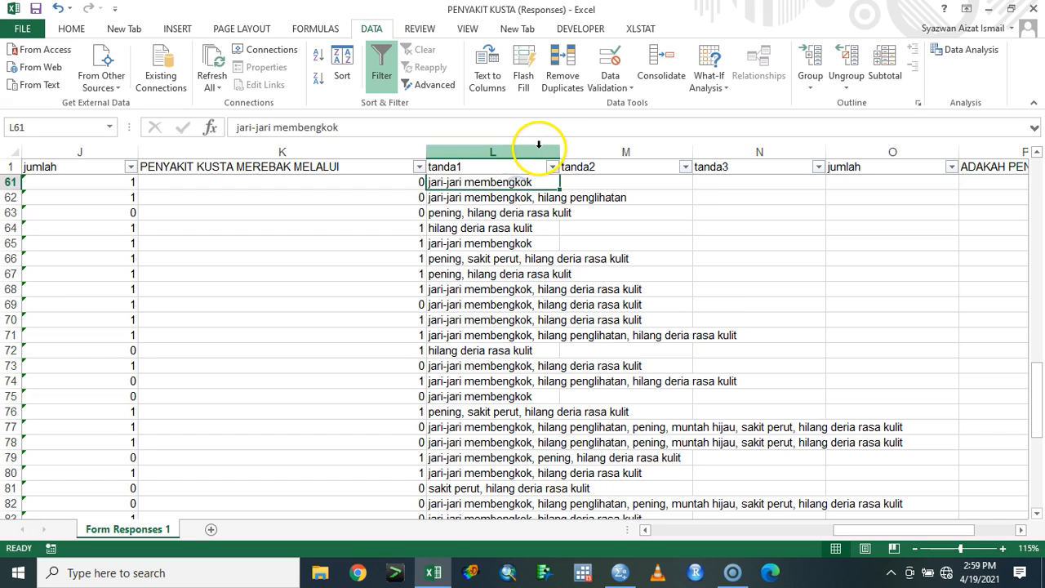
Try to split the tanda1 column at its commas with Text to Columns, overwriting the neighbouring cells.
click(539, 148)
click(487, 73)
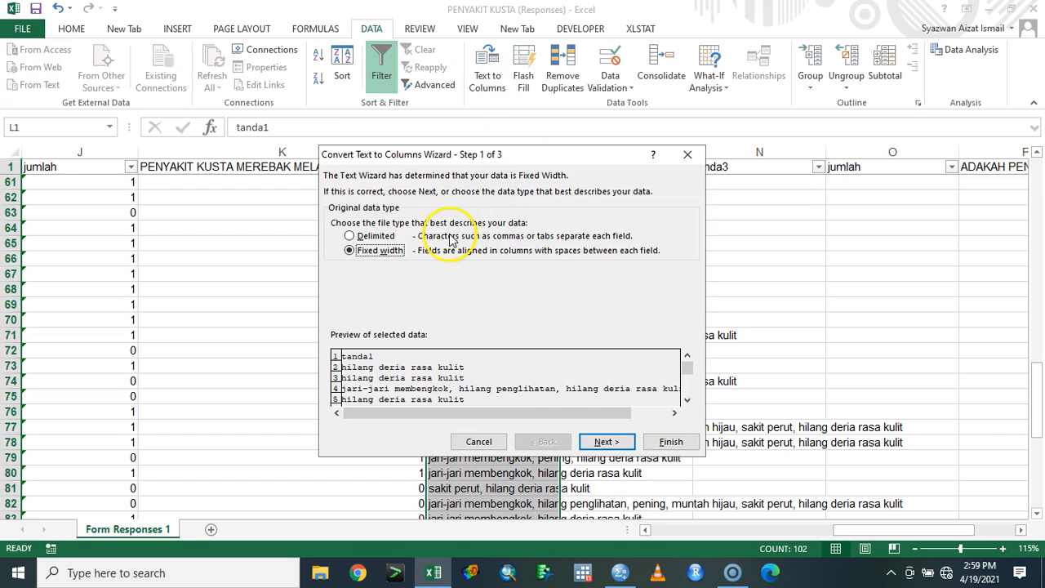
click(606, 440)
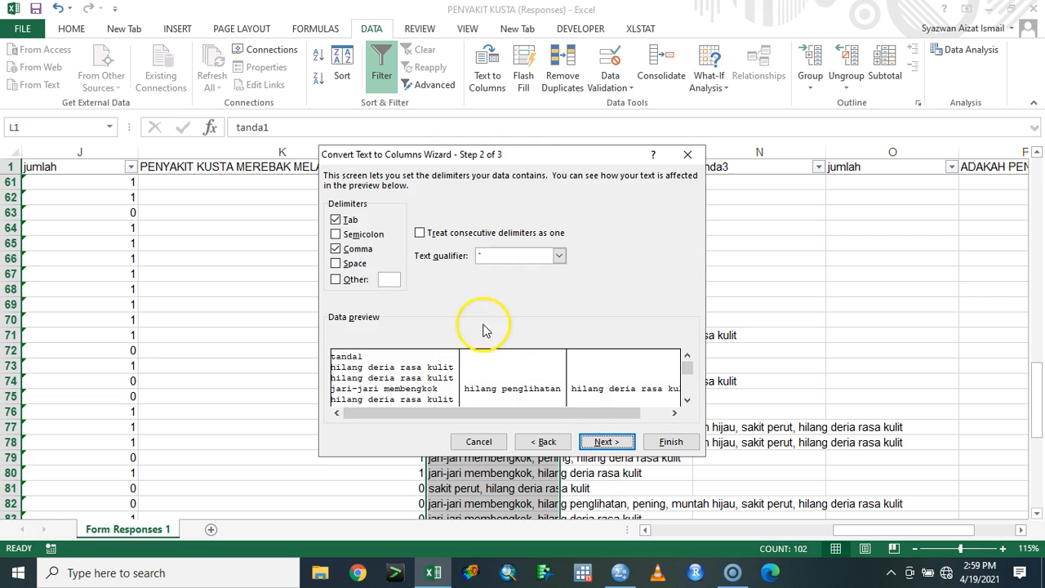
click(604, 441)
click(665, 441)
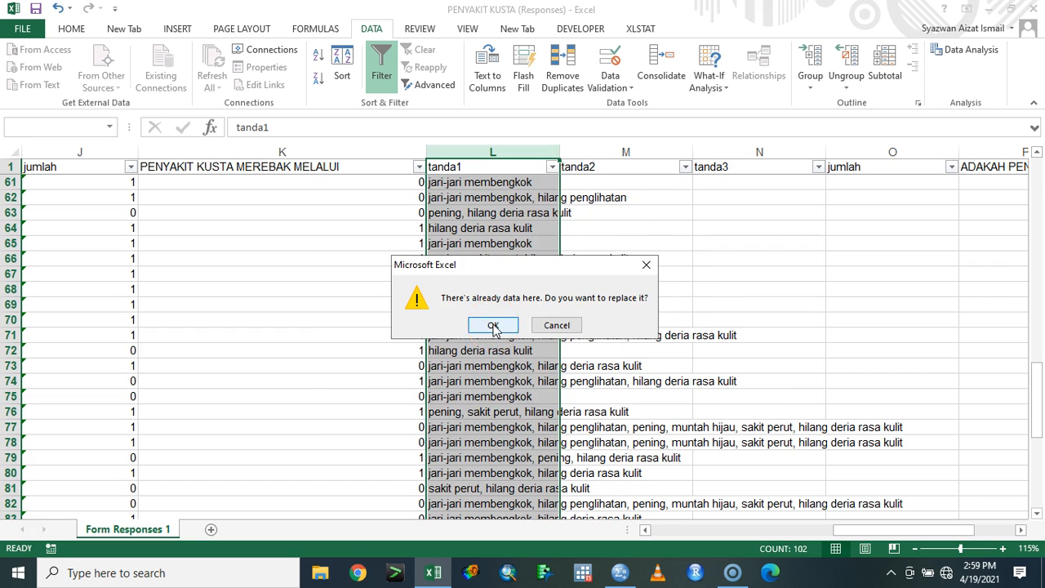
click(493, 326)
drag(963, 527, 1019, 522)
key(ctrl+z)
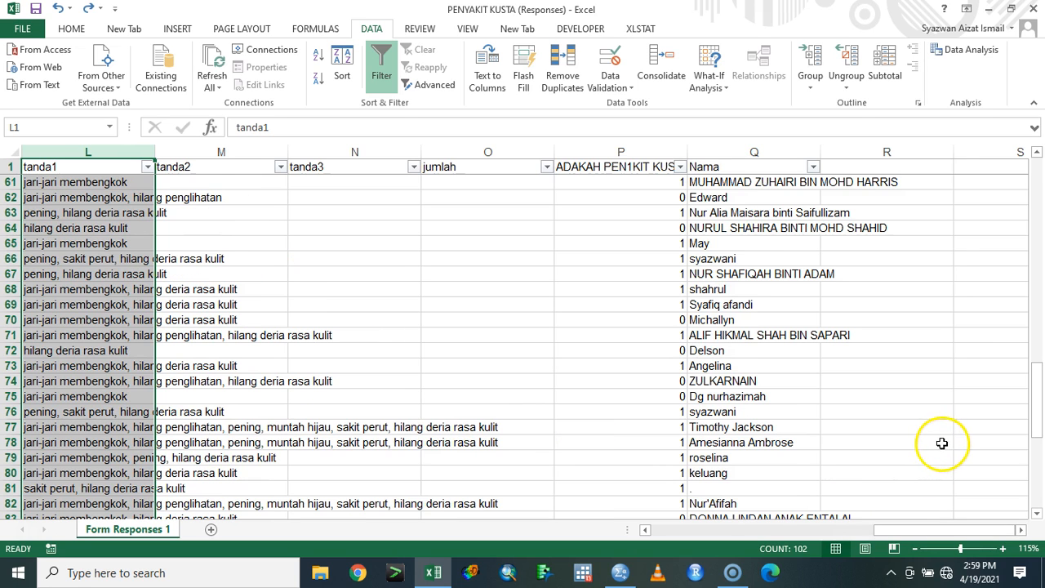
Insert one blank column before the ADAKAH PEN1KIT KUSTA column and two blank columns before jumlah.
click(634, 152)
right_click(634, 149)
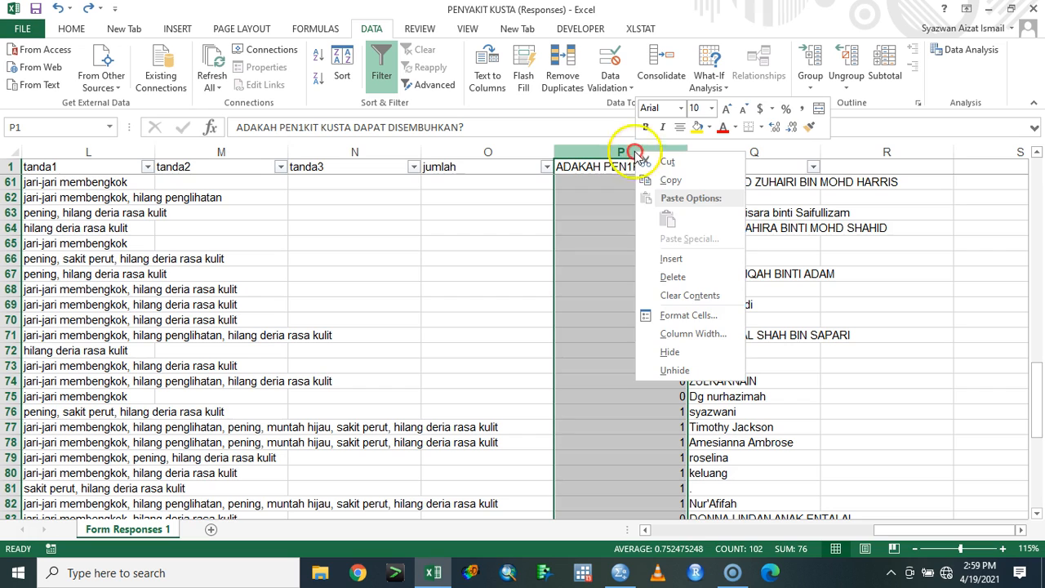
click(669, 259)
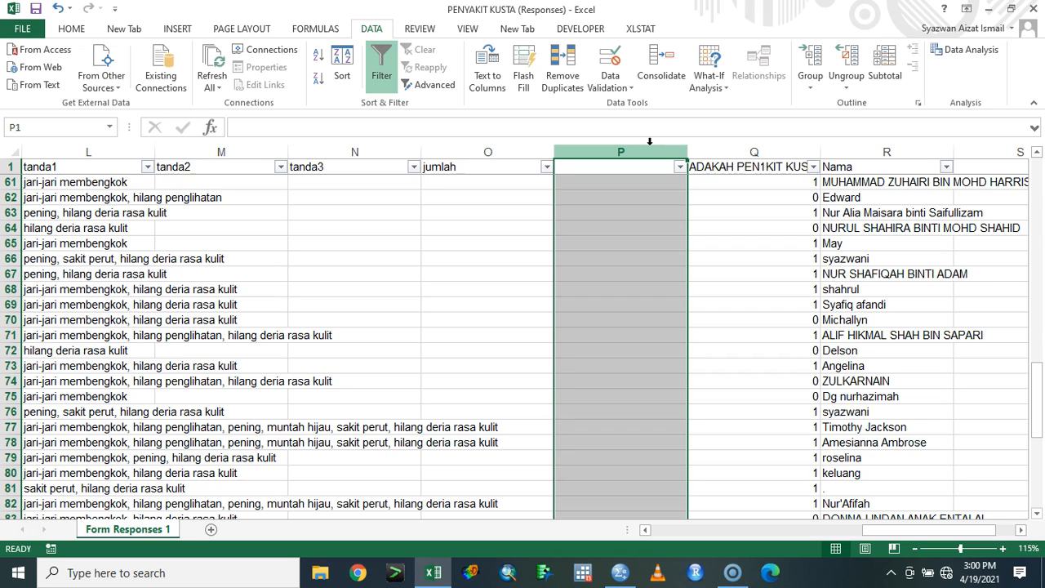
drag(650, 141, 523, 152)
click(523, 152)
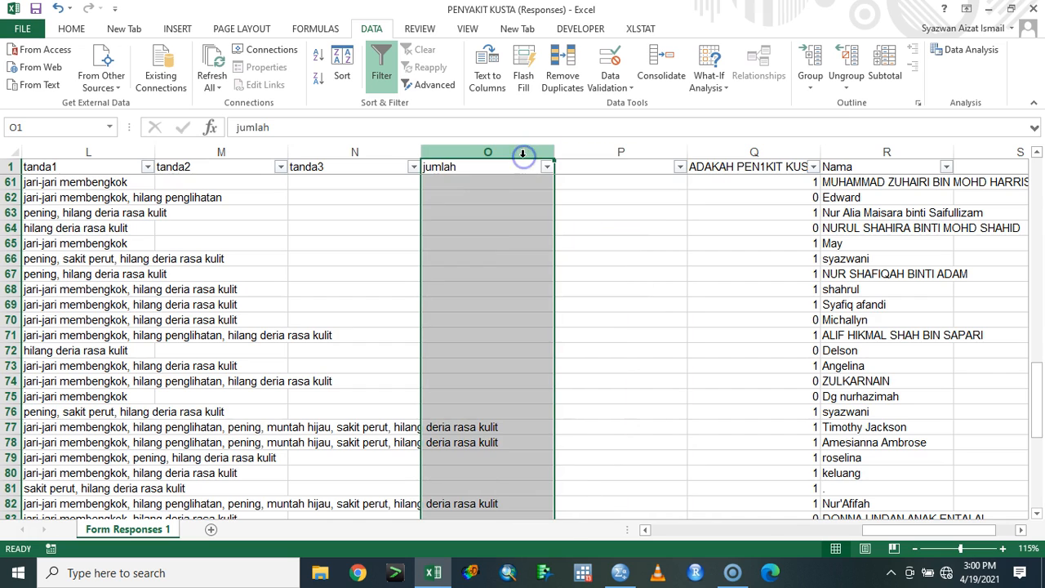
shift+click(602, 152)
right_click(604, 154)
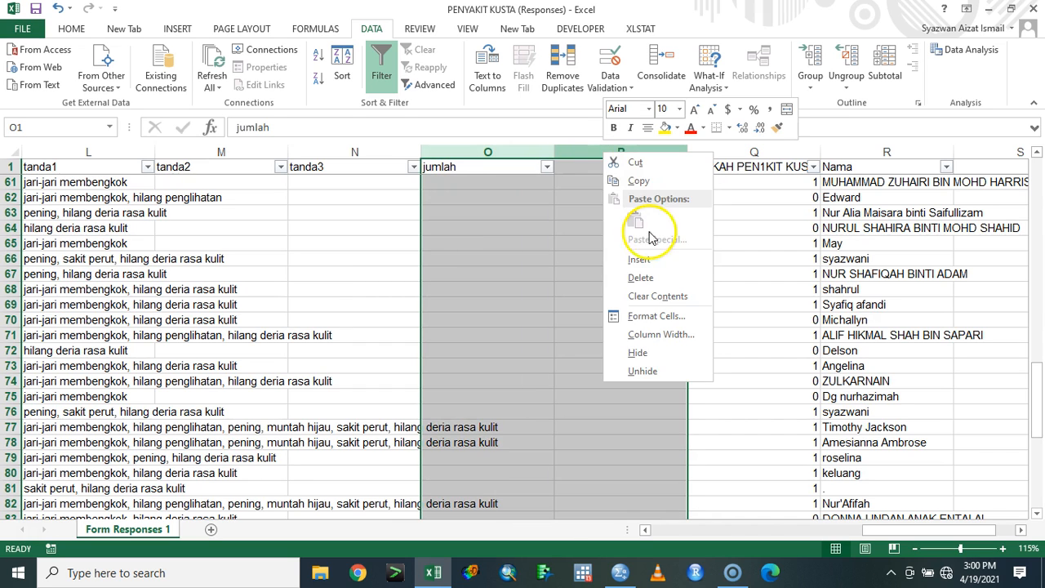
click(657, 263)
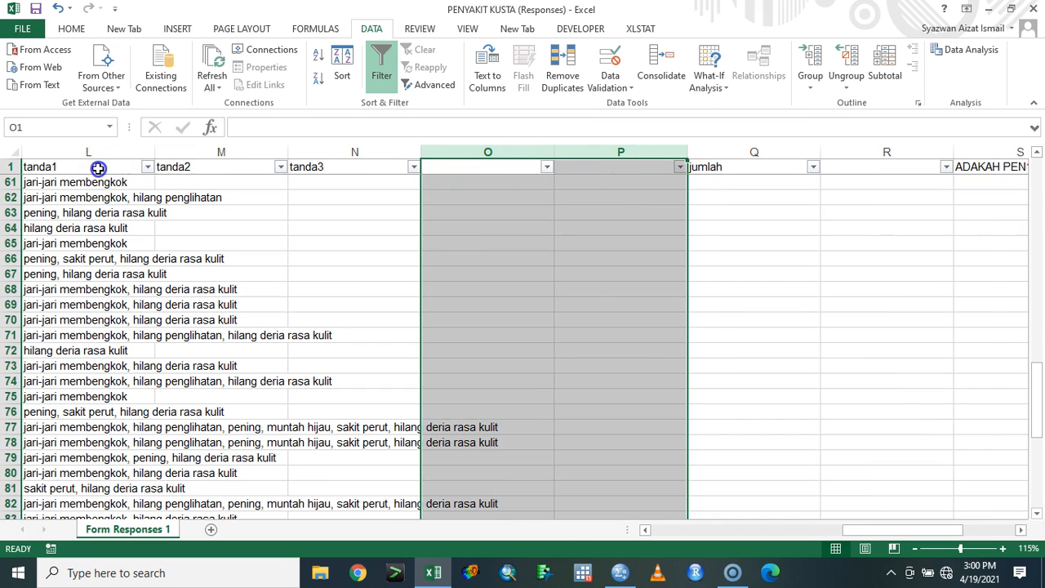
Extend the row 1 headers from tanda1 in L1 to tanda6 in Q1, and set R1 to jumlah.
click(149, 172)
drag(116, 170, 222, 183)
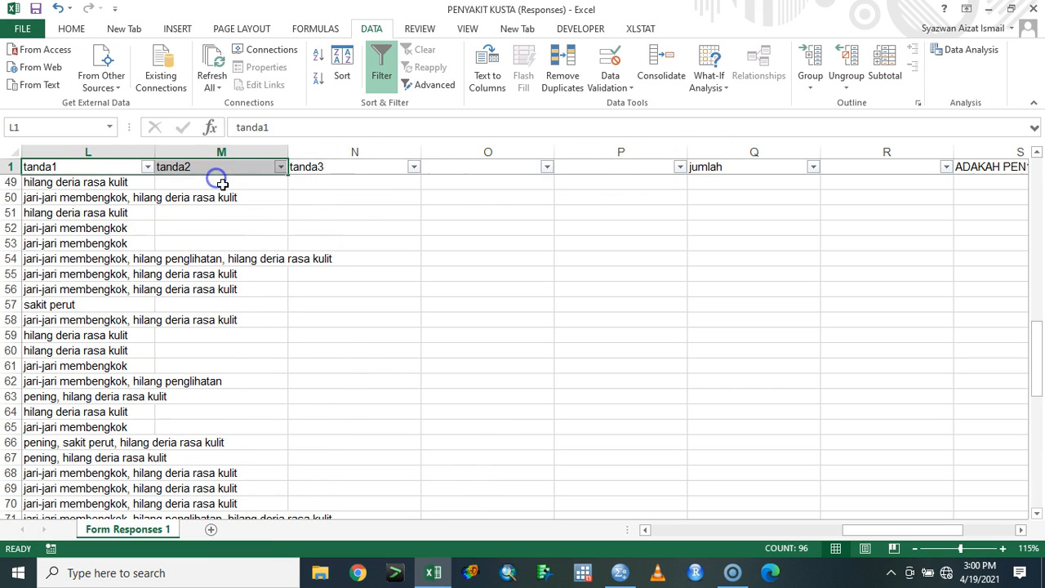
click(506, 227)
drag(1034, 354, 1016, 125)
click(302, 167)
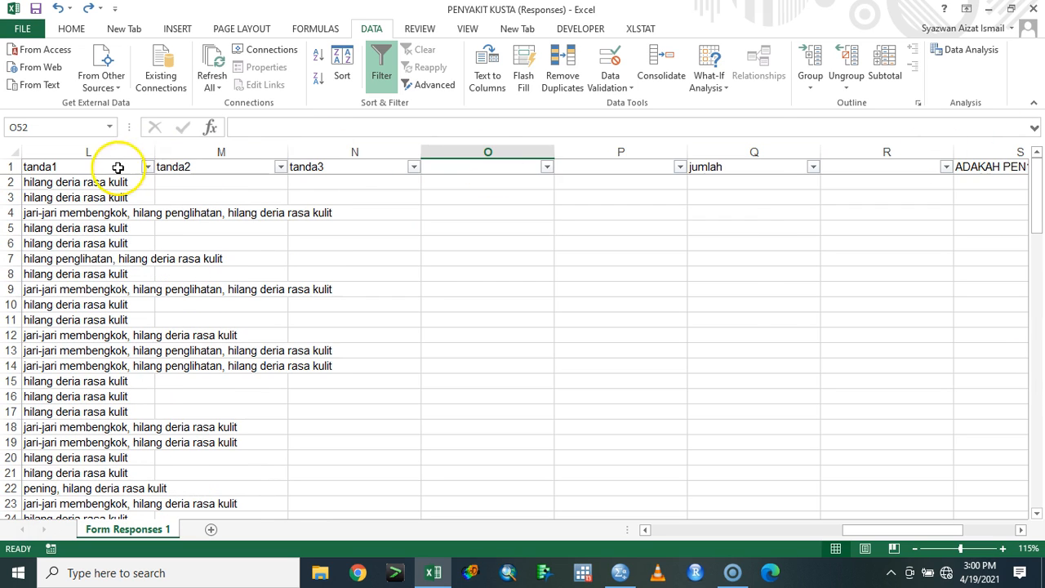
drag(116, 166, 203, 167)
drag(287, 175, 638, 153)
drag(700, 164, 808, 164)
click(849, 163)
text(ju)
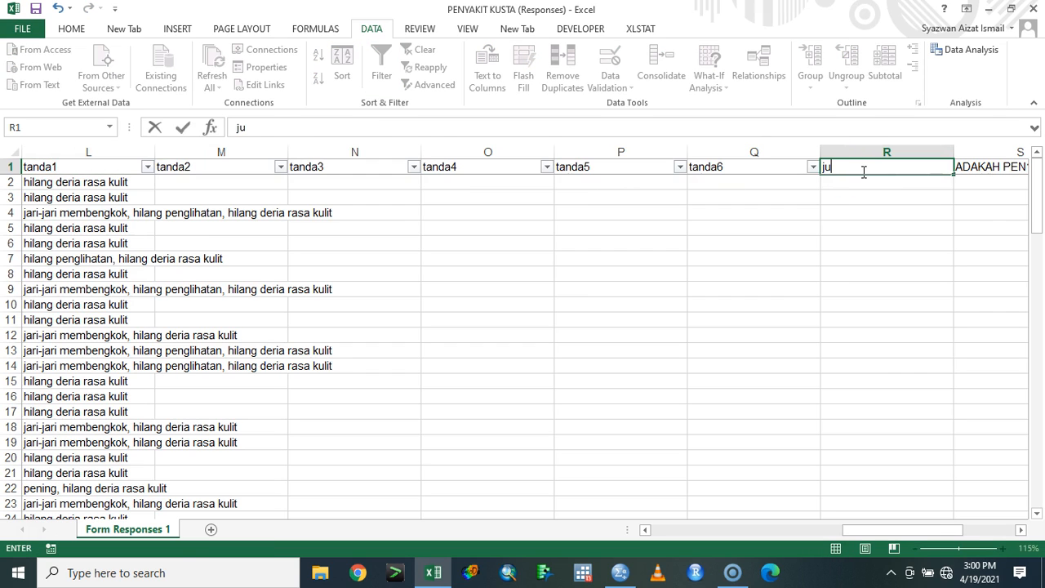
text(mlah)
click(646, 231)
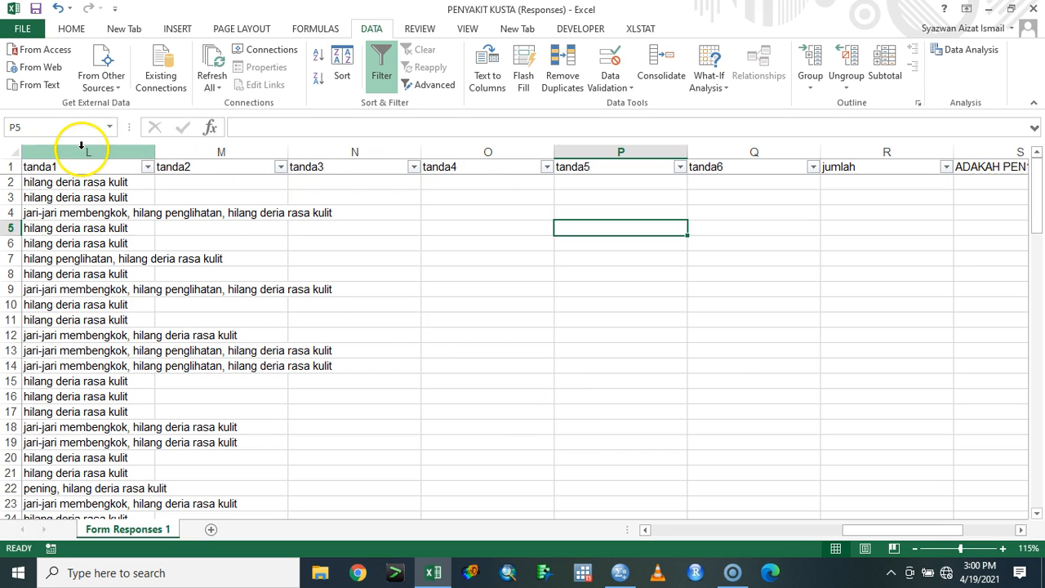
Split the tanda1 column at its commas with Text to Columns, starting at L1 and replacing existing data.
click(82, 148)
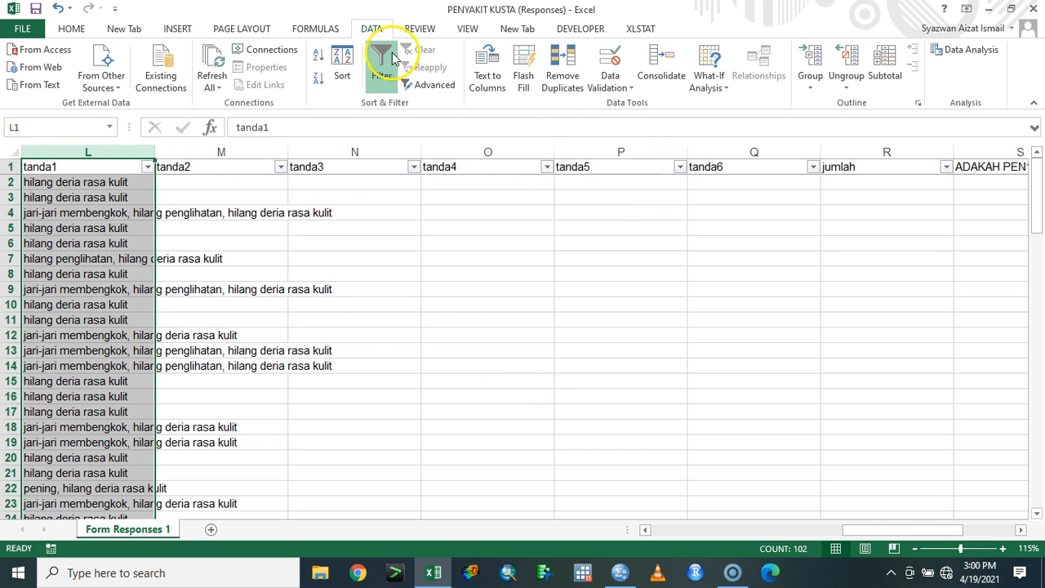
click(497, 60)
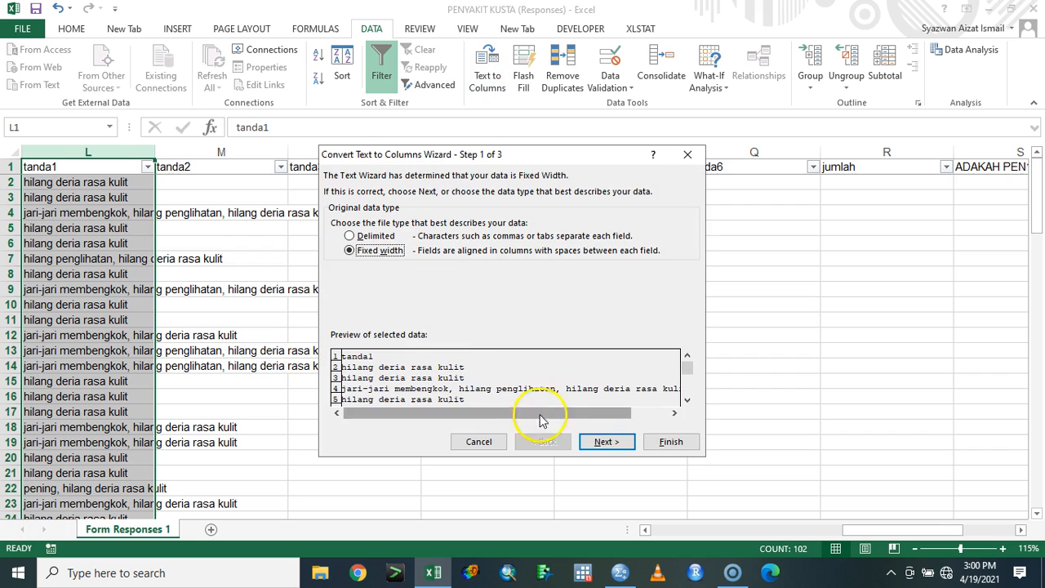
click(604, 441)
click(606, 441)
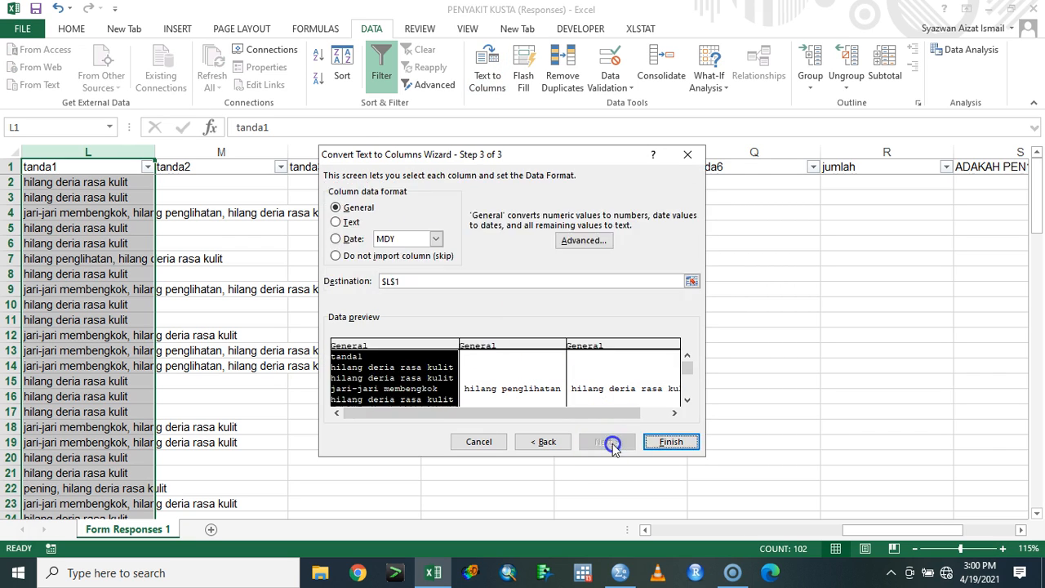
click(668, 440)
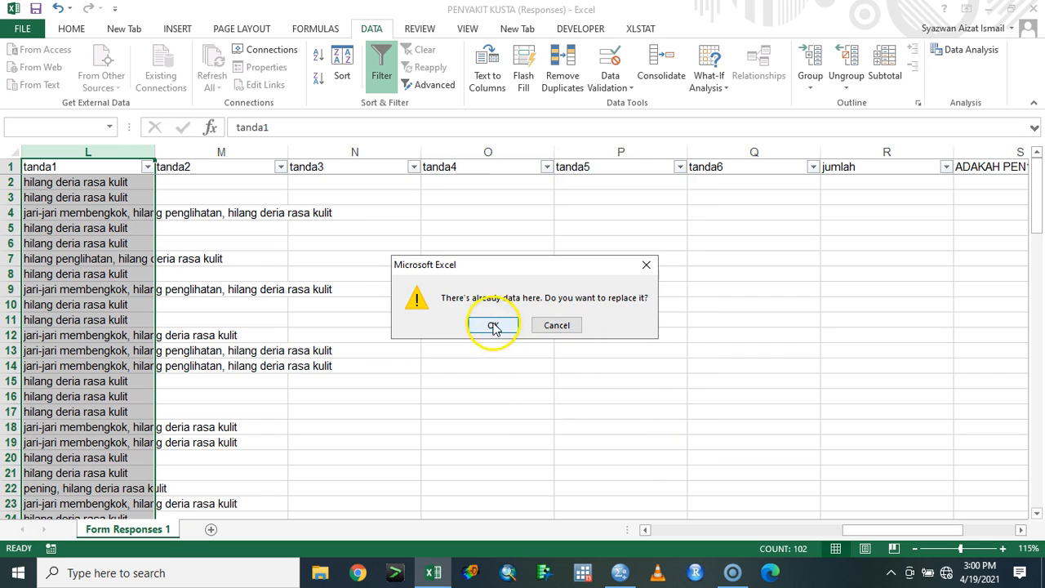
click(490, 324)
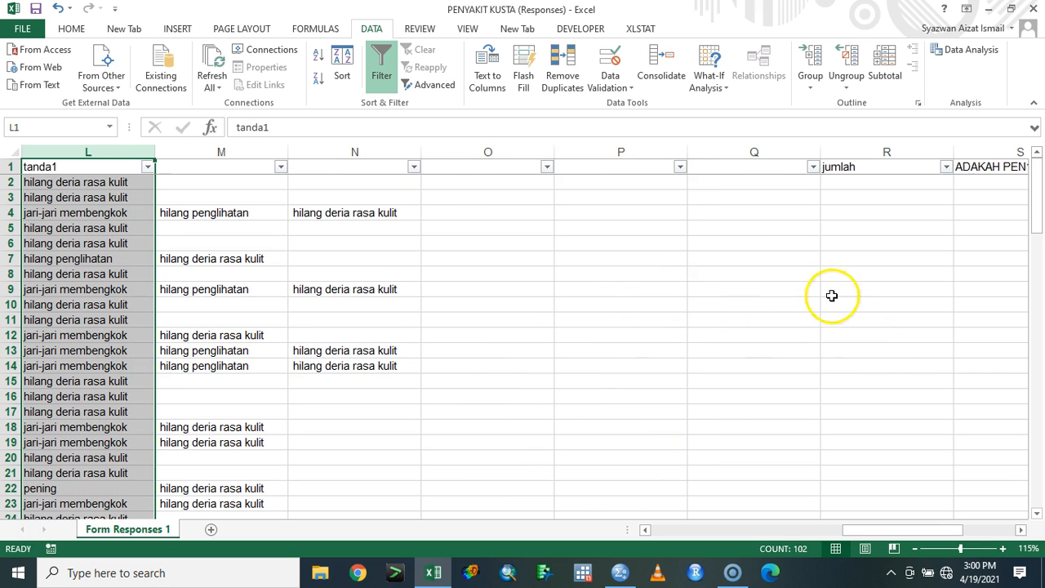
Restore the headers tanda2 to tanda6 in M1 to Q1.
click(212, 167)
text(tanda)
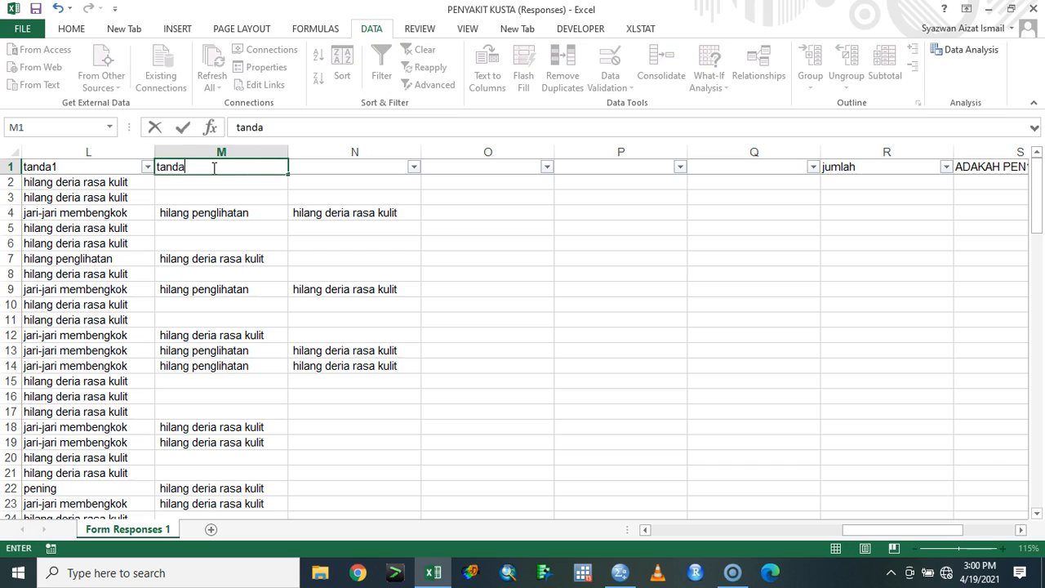
text(2)
click(140, 180)
drag(123, 166, 668, 169)
drag(744, 167, 776, 174)
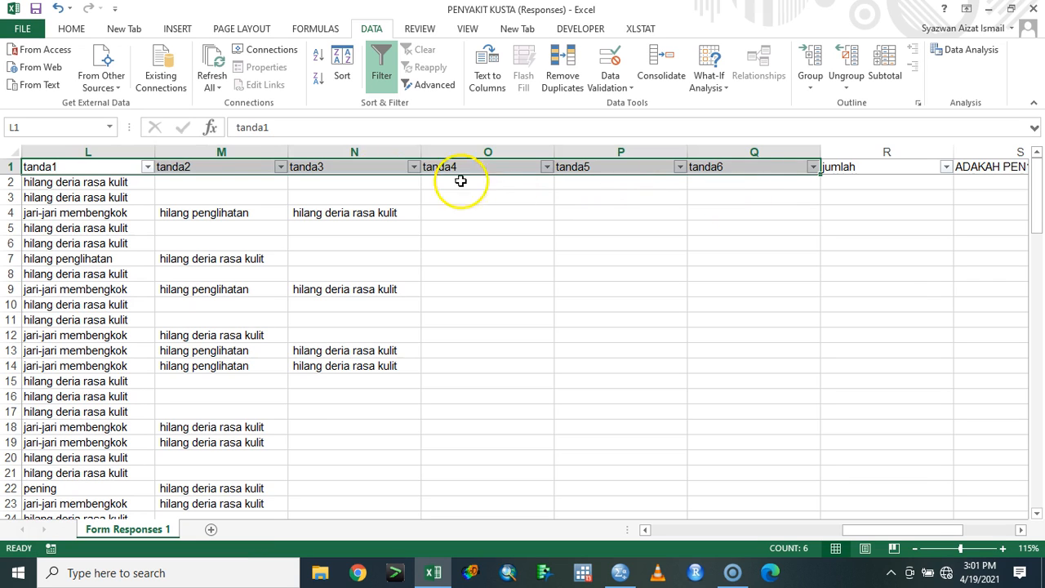
Replace every "hilang deria rasa kulit" with 1 throughout the tanda1 to tanda6 columns.
click(157, 186)
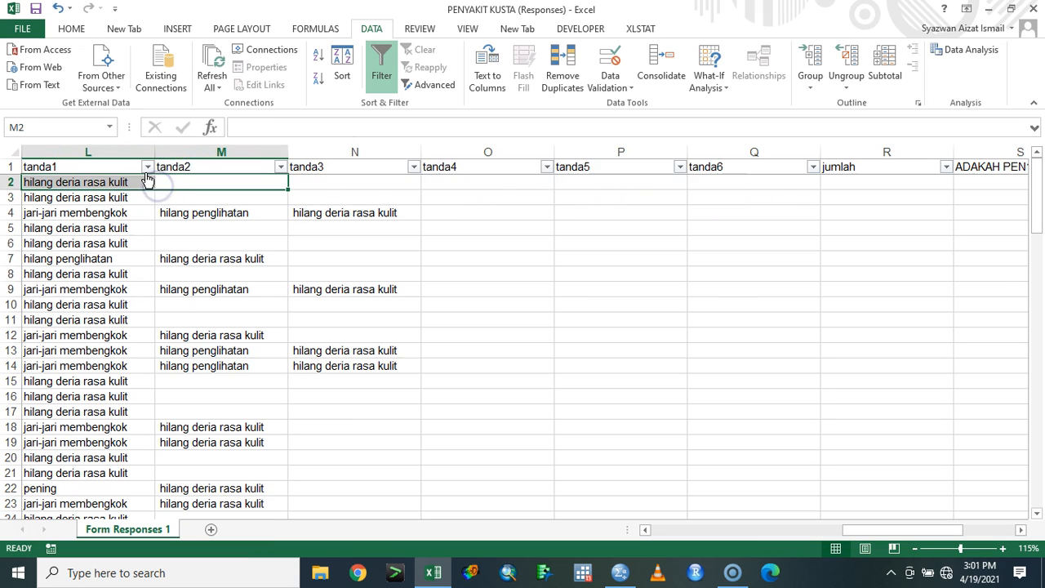
drag(119, 152, 620, 164)
click(112, 181)
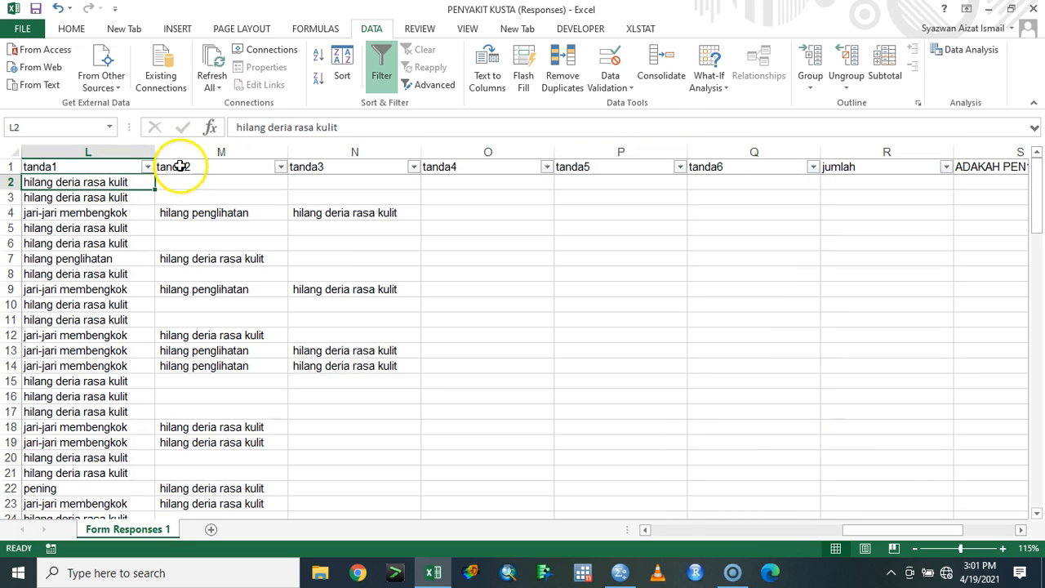
drag(386, 127, 221, 107)
key(ctrl+c)
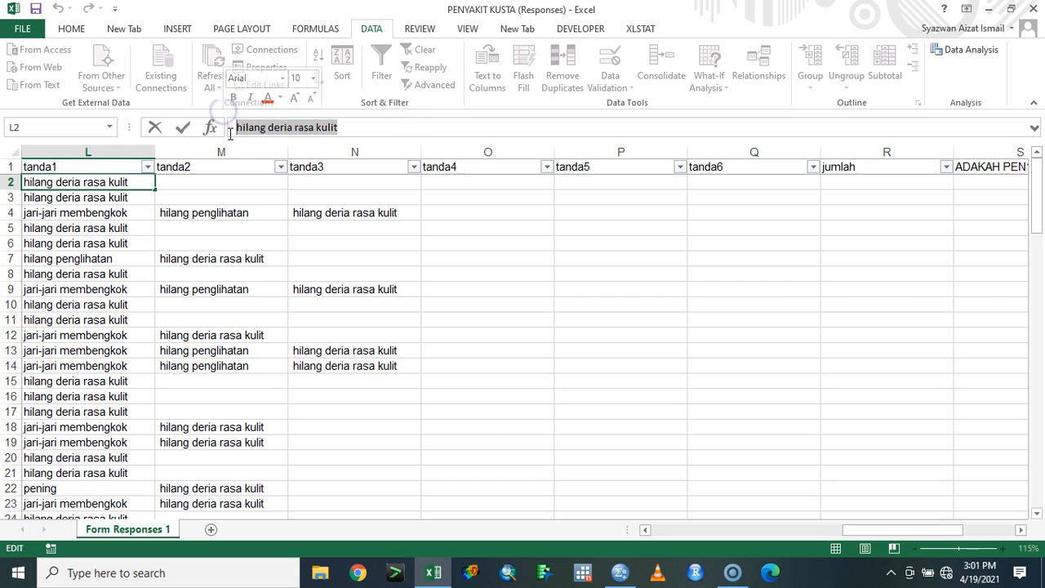
drag(117, 152, 727, 153)
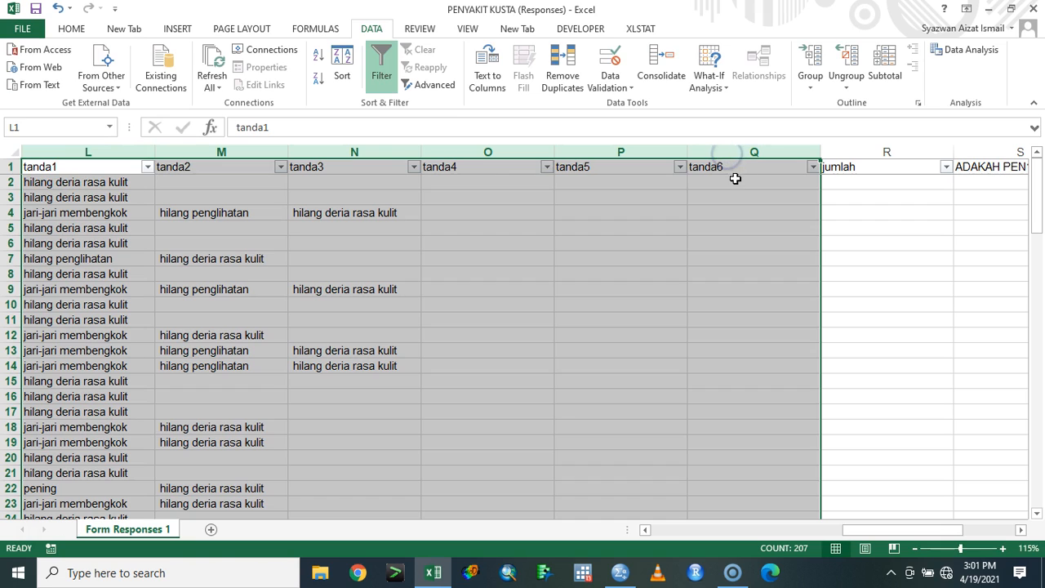
key(ctrl+h)
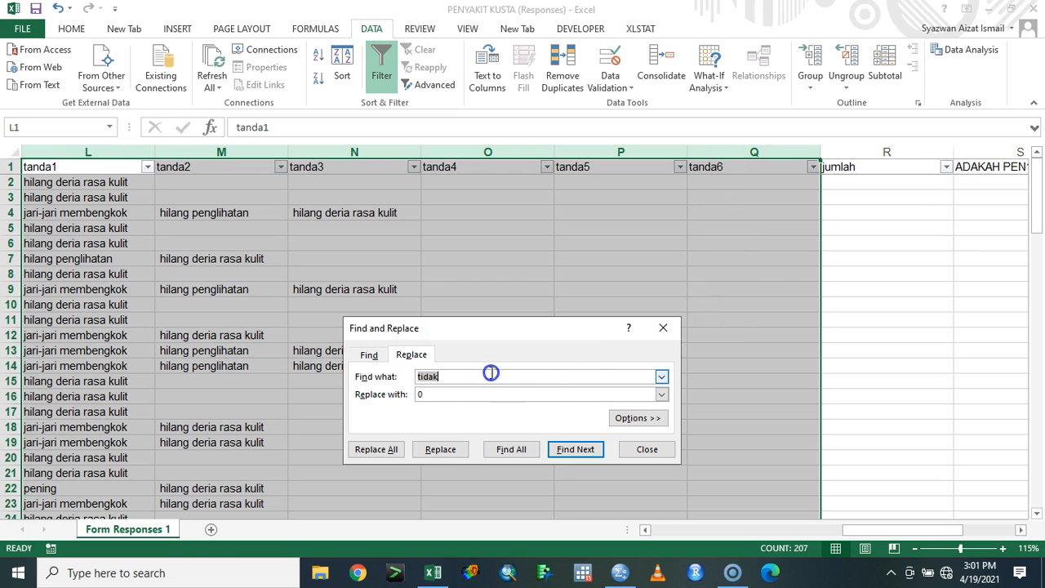
key(ctrl+v)
click(457, 397)
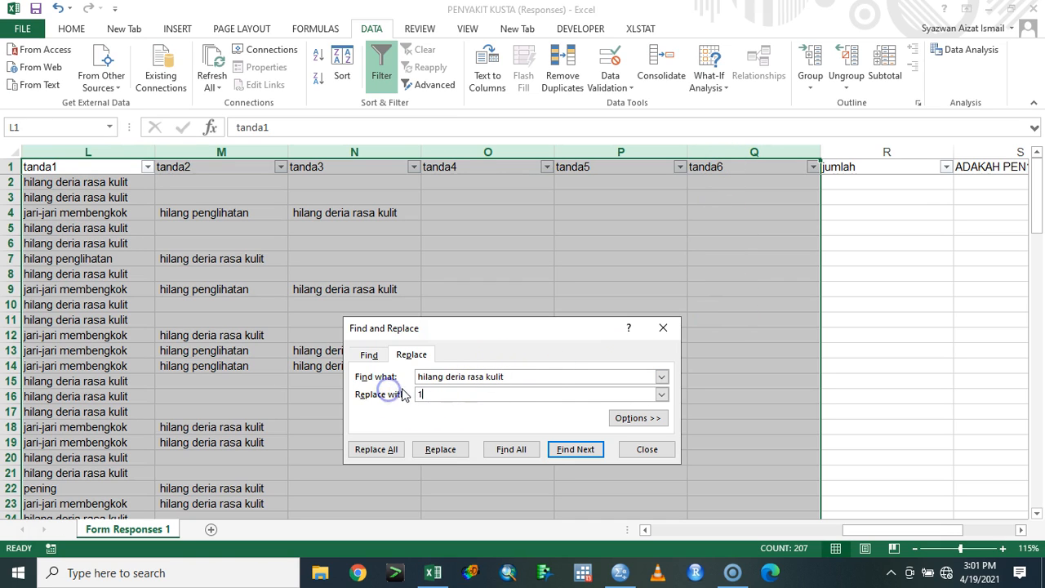
click(377, 449)
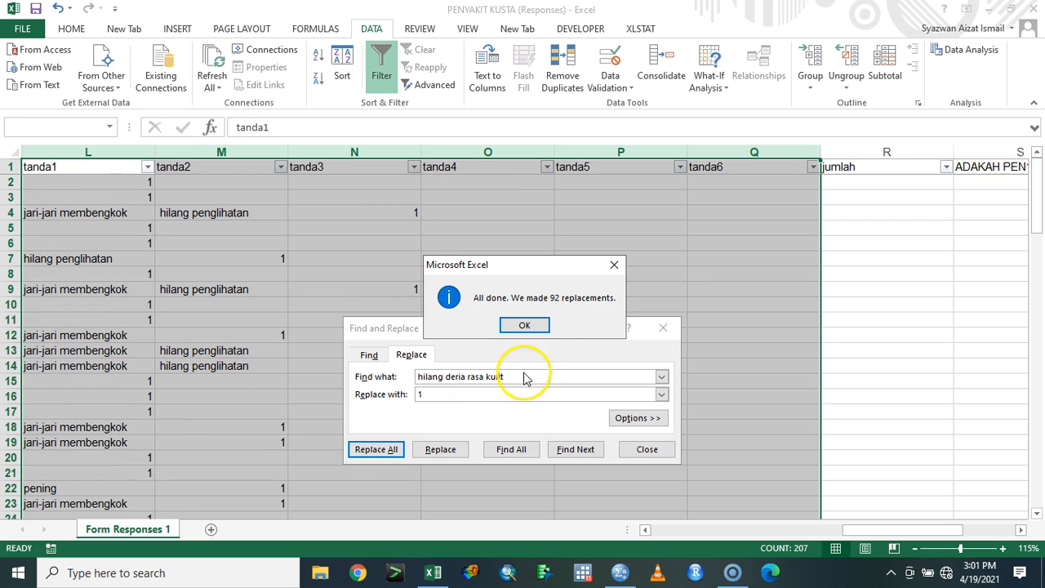
click(541, 331)
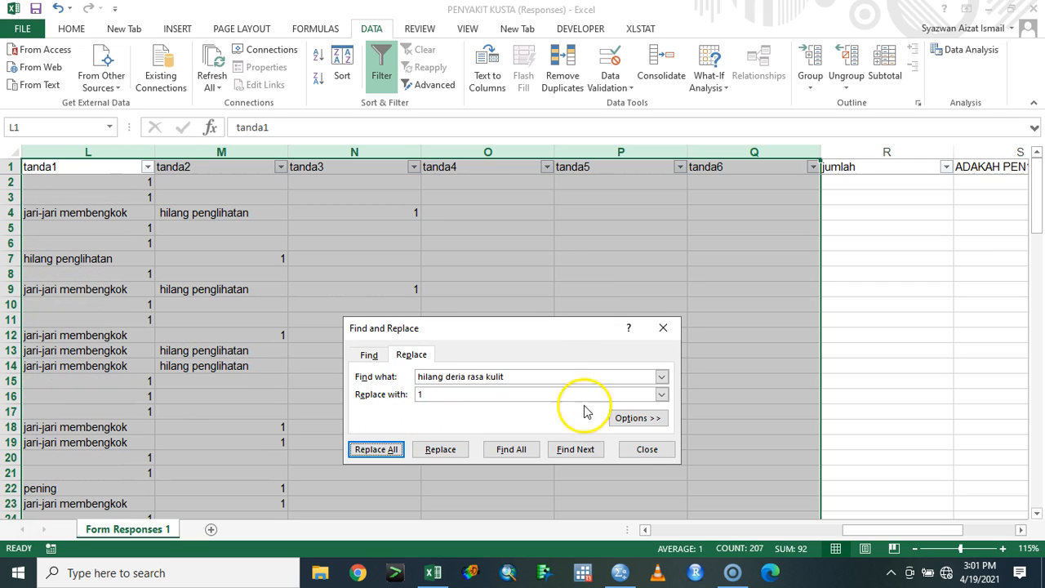
click(643, 449)
Replace every "jari-jari membengkok" with 1 throughout the tanda1 to tanda6 columns.
click(126, 217)
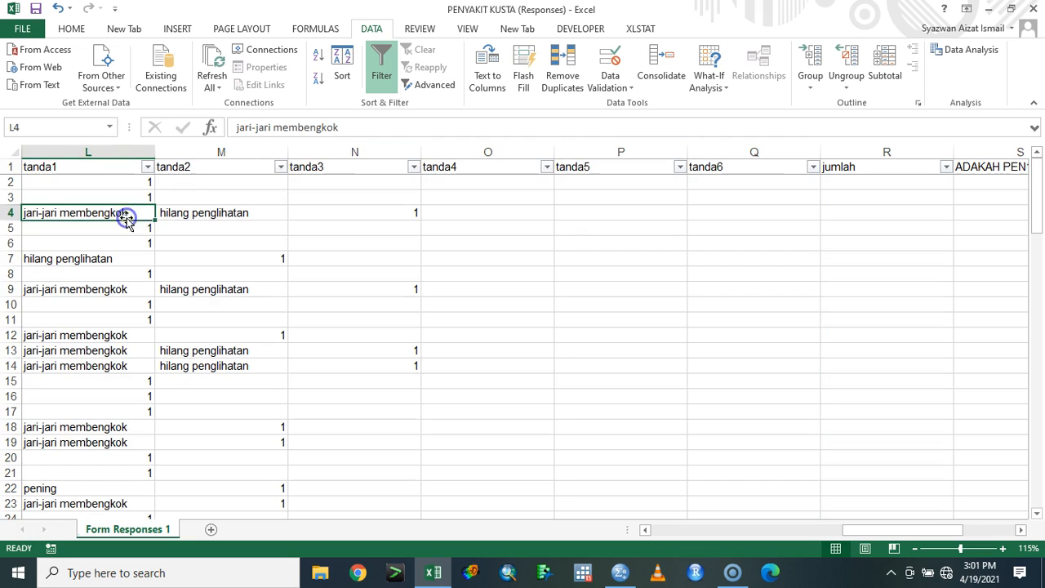
click(359, 127)
drag(359, 126, 187, 128)
key(ctrl+c)
drag(58, 152, 720, 152)
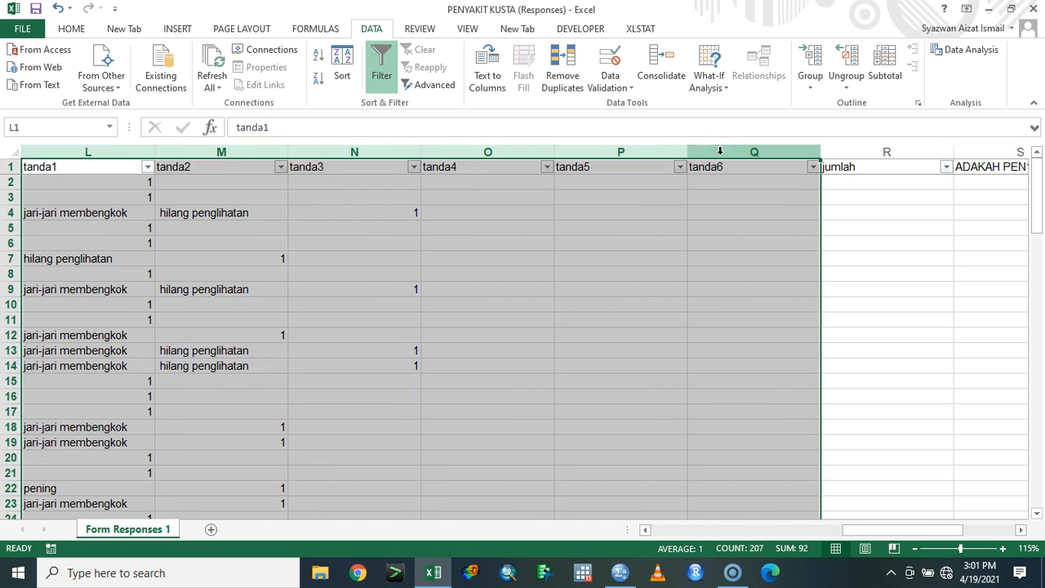
key(ctrl+h)
click(420, 391)
key(ctrl+v)
click(436, 415)
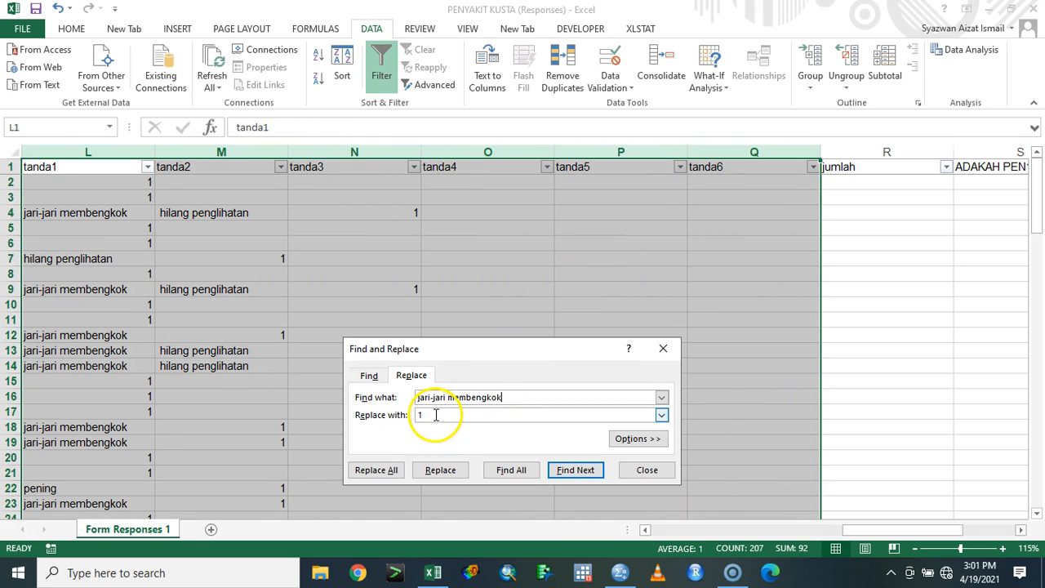
click(374, 469)
click(523, 325)
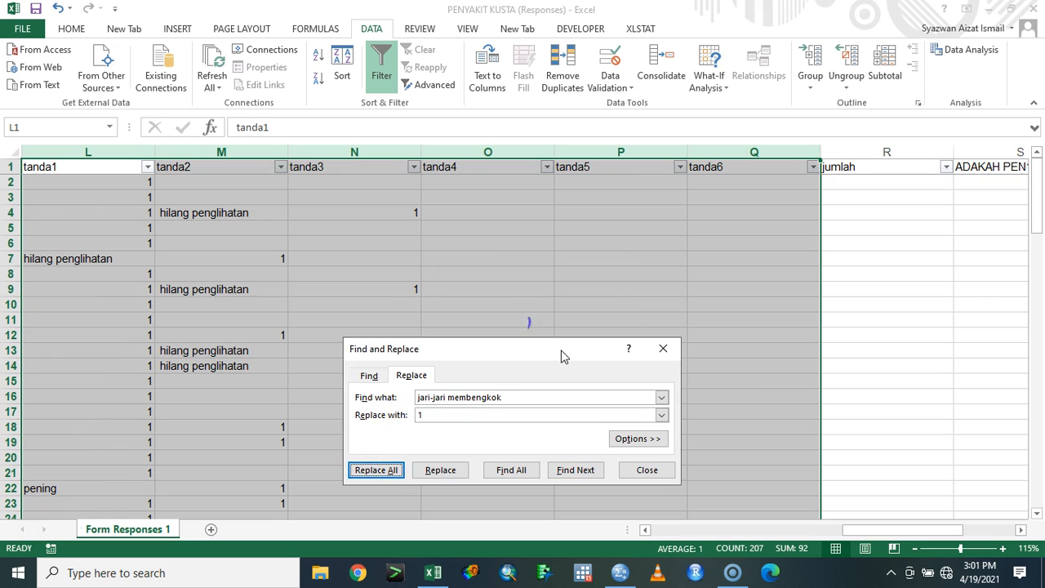
click(647, 470)
Replace every " hilang penglihatan" that has a leading space with 1 throughout the tanda1 to tanda6 columns.
click(227, 227)
click(266, 209)
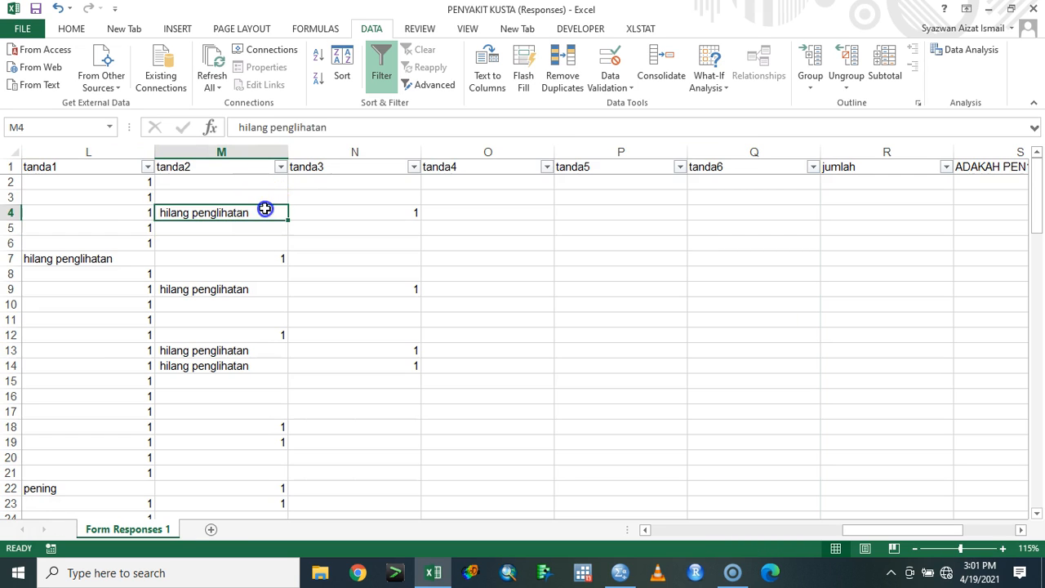
drag(334, 135, 212, 134)
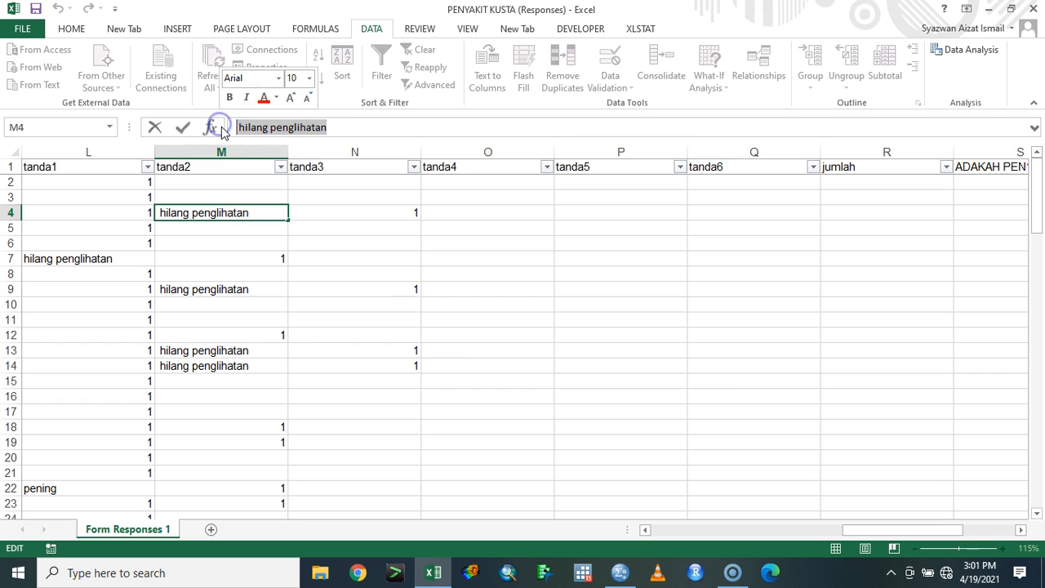
drag(110, 146, 769, 162)
key(ctrl+h)
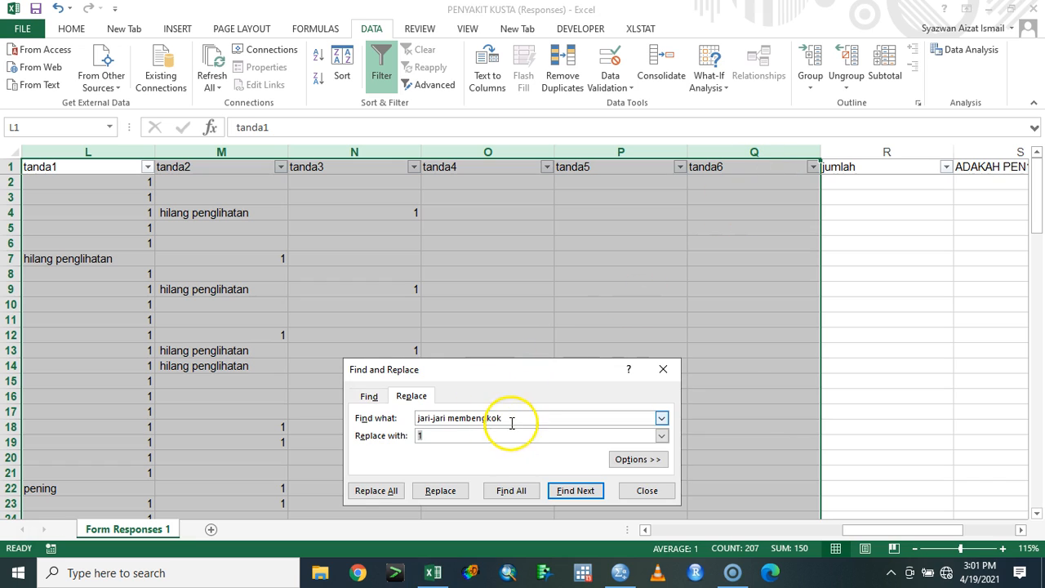
click(380, 490)
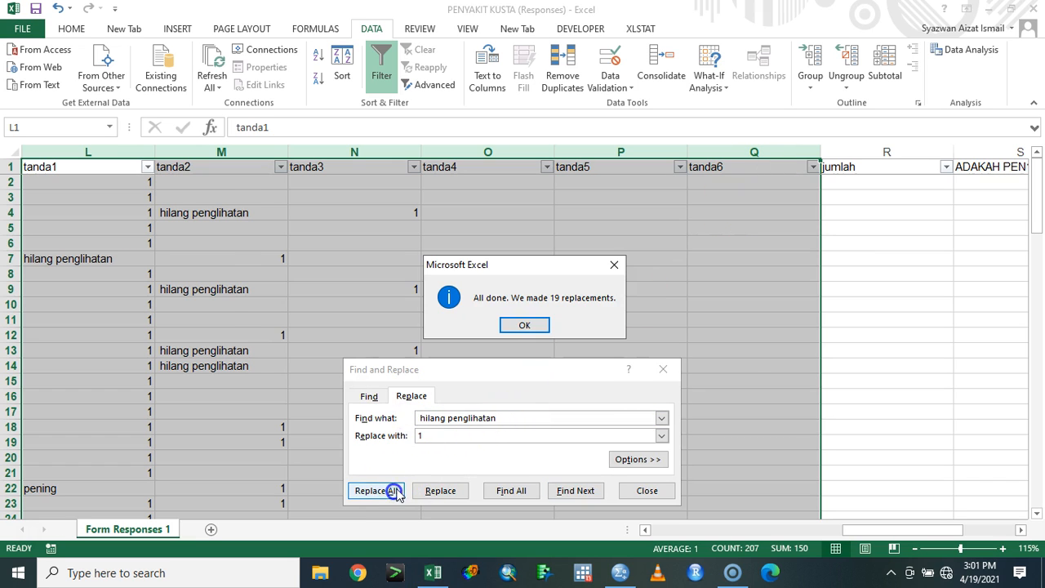
click(526, 325)
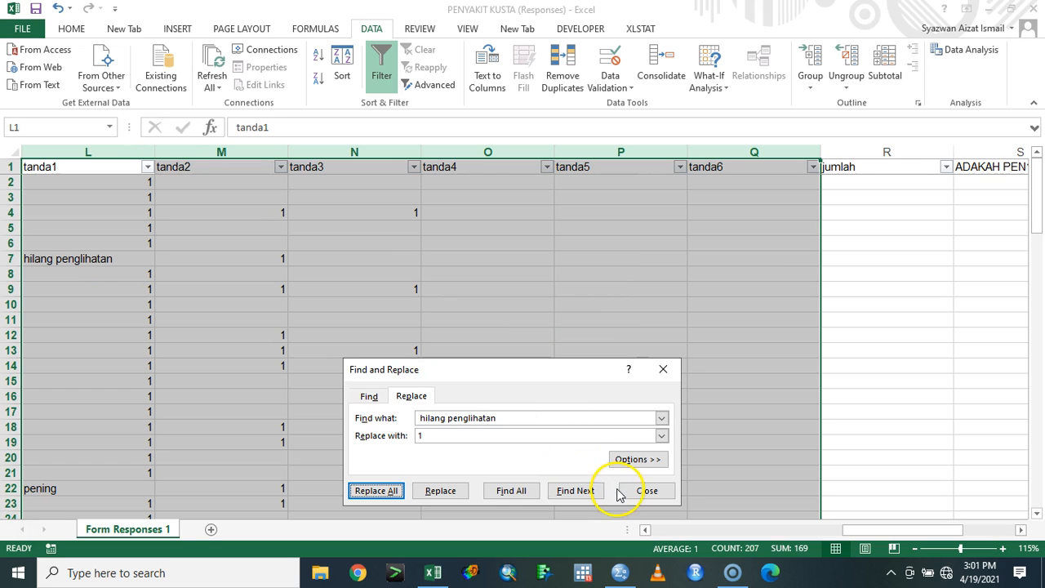
click(645, 490)
Overwrite the remaining hilang penglihatan answer in L7 with 1.
click(96, 257)
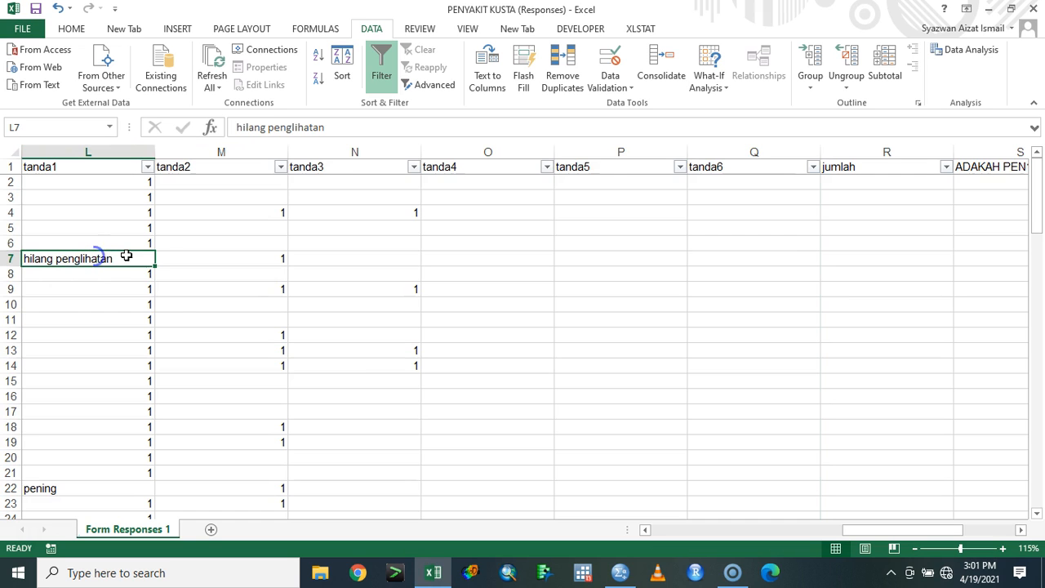
text(1)
click(180, 291)
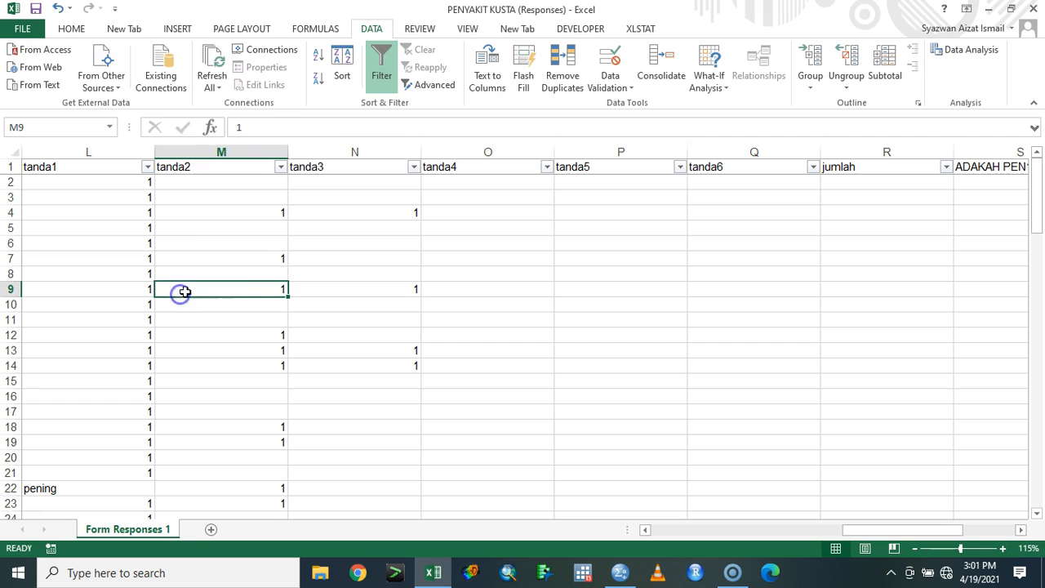
Filter the tanda1 column to show only the hilang penglihatan answers.
drag(869, 532, 853, 531)
click(435, 167)
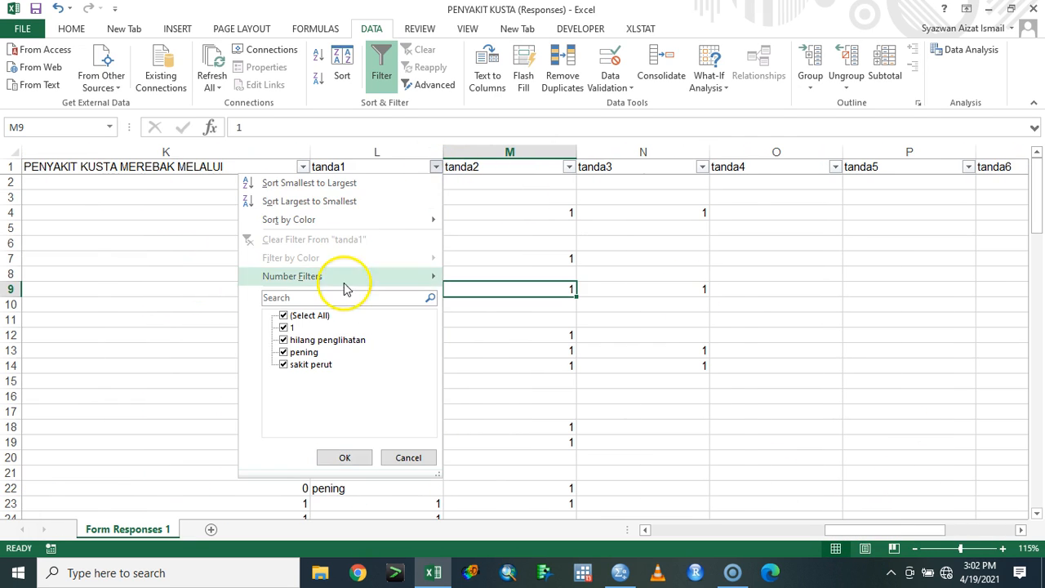
click(323, 317)
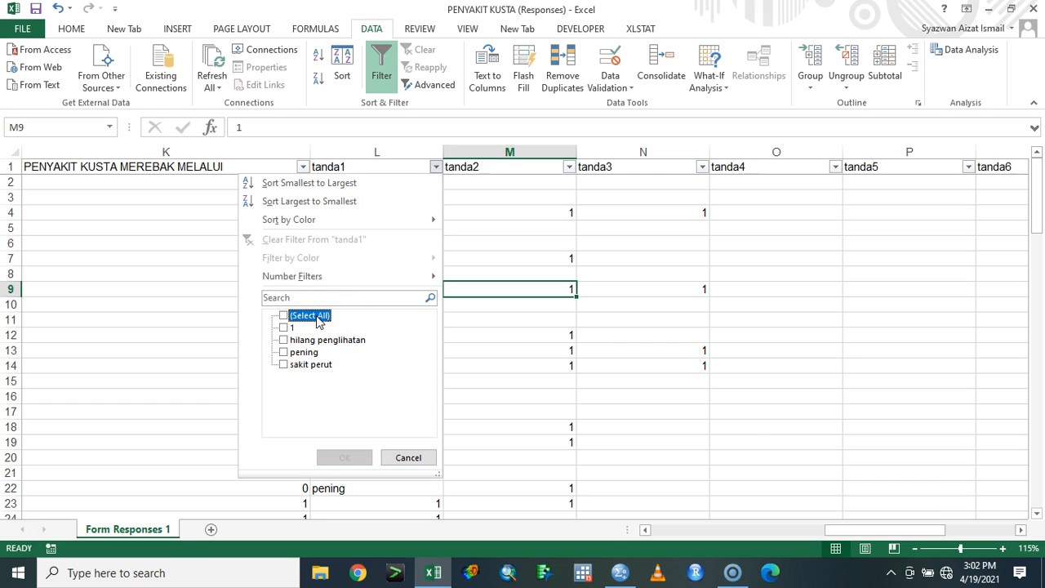
click(282, 340)
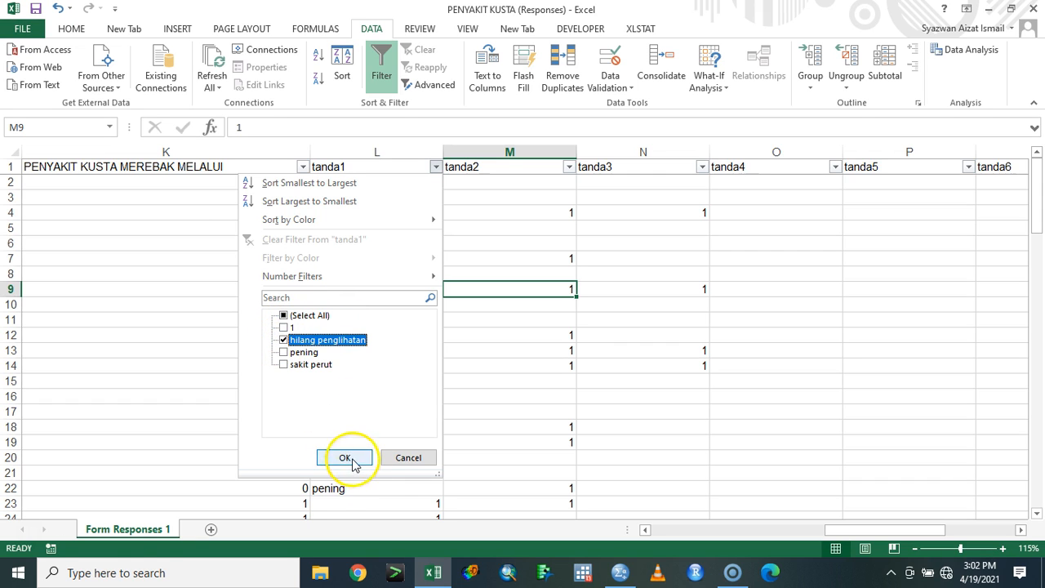
click(346, 456)
Enter 1 over the hilang penglihatan answers in L89, L91 and L100.
click(413, 183)
text(1)
click(425, 202)
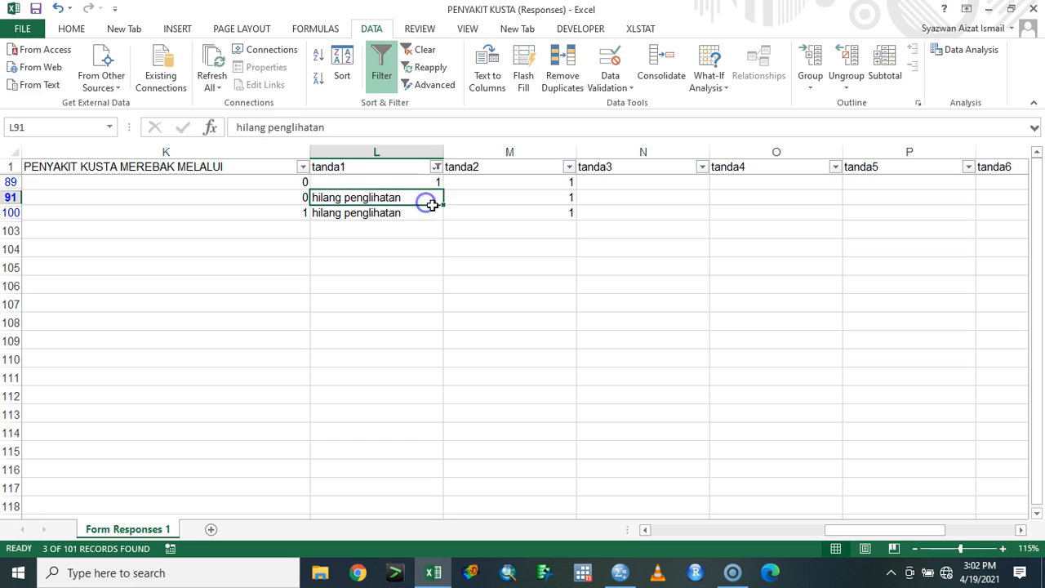
text(1)
key(Return)
key(Return)
click(433, 211)
text(11)
key(BackSpace)
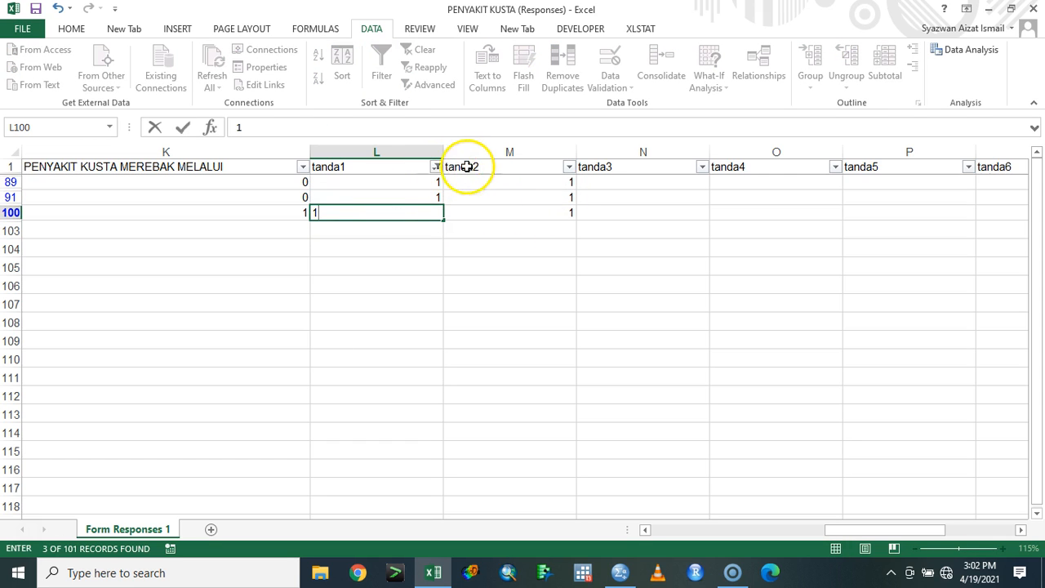
Show all rows again by selecting every value in the tanda1 filter.
click(437, 168)
click(321, 318)
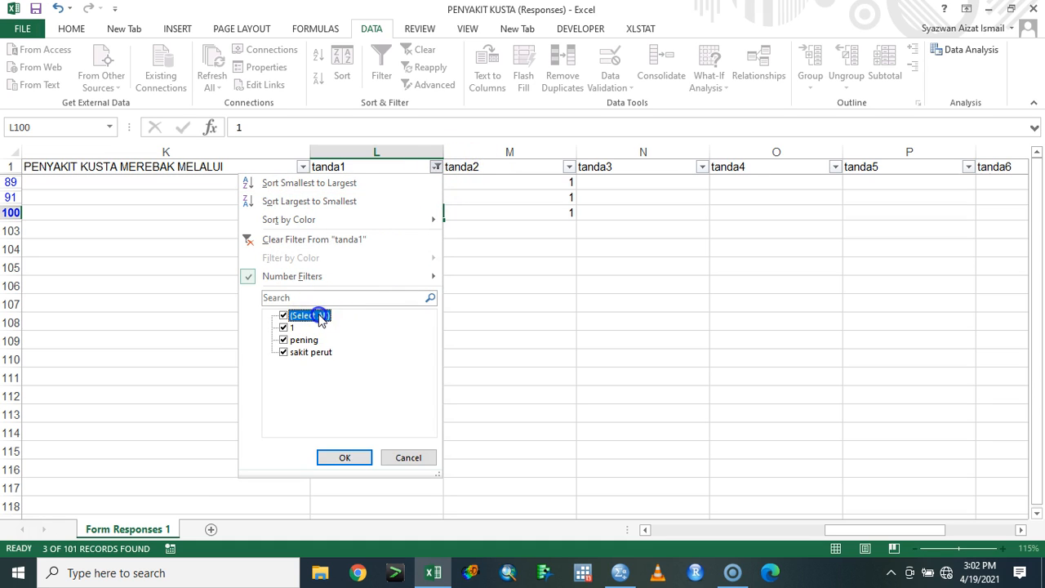
click(344, 457)
Inspect the filter value lists of tanda2 to tanda6 for symptom texts still without a score.
click(568, 166)
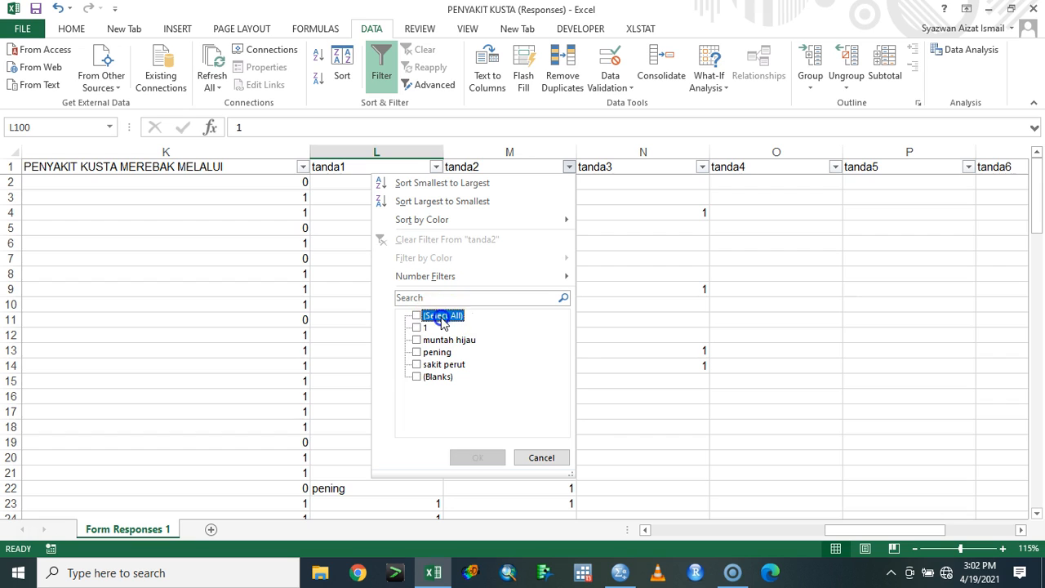
click(702, 168)
click(702, 168)
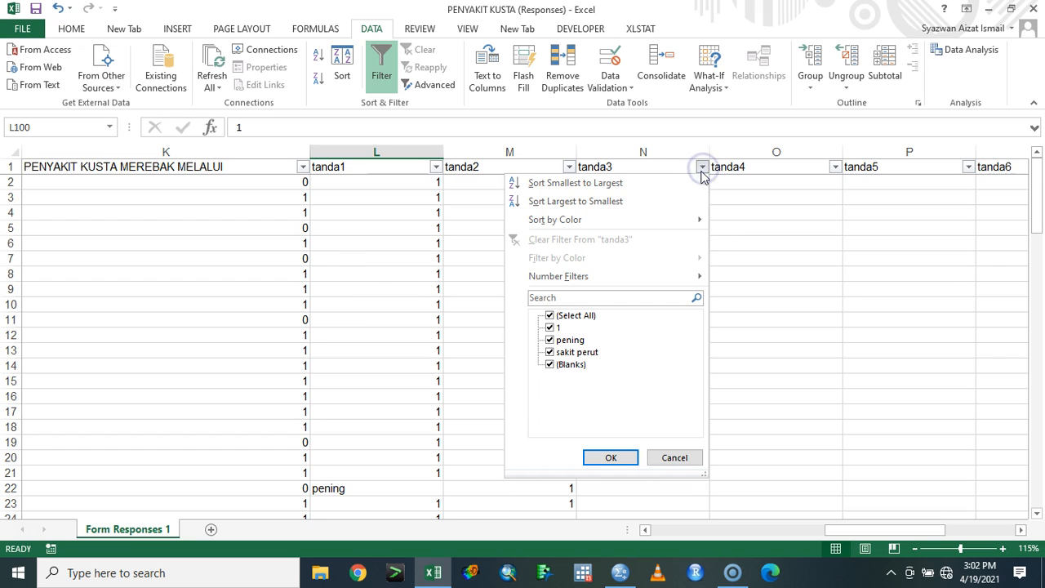
click(780, 174)
click(834, 168)
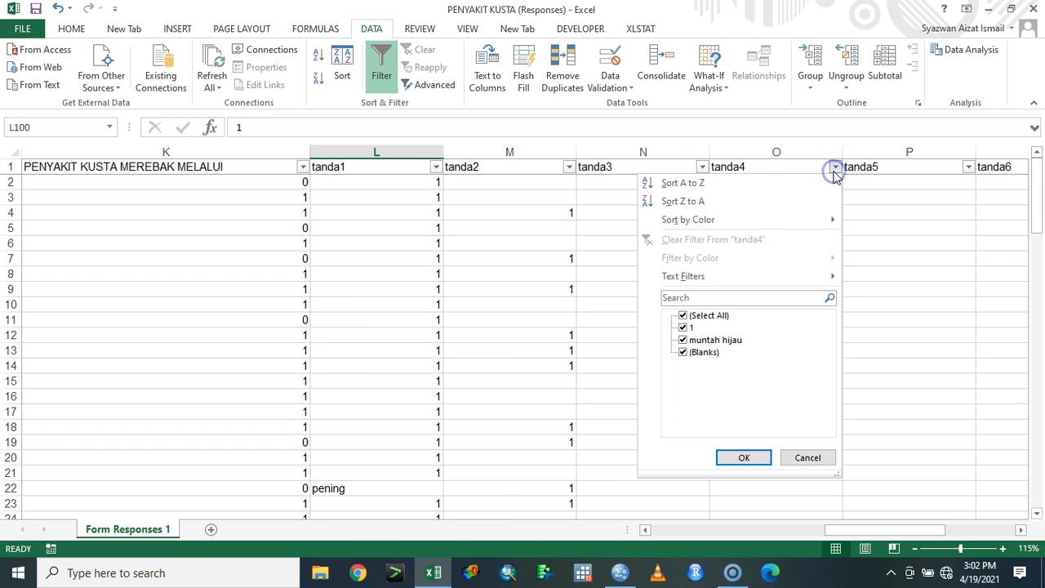
click(904, 203)
click(963, 171)
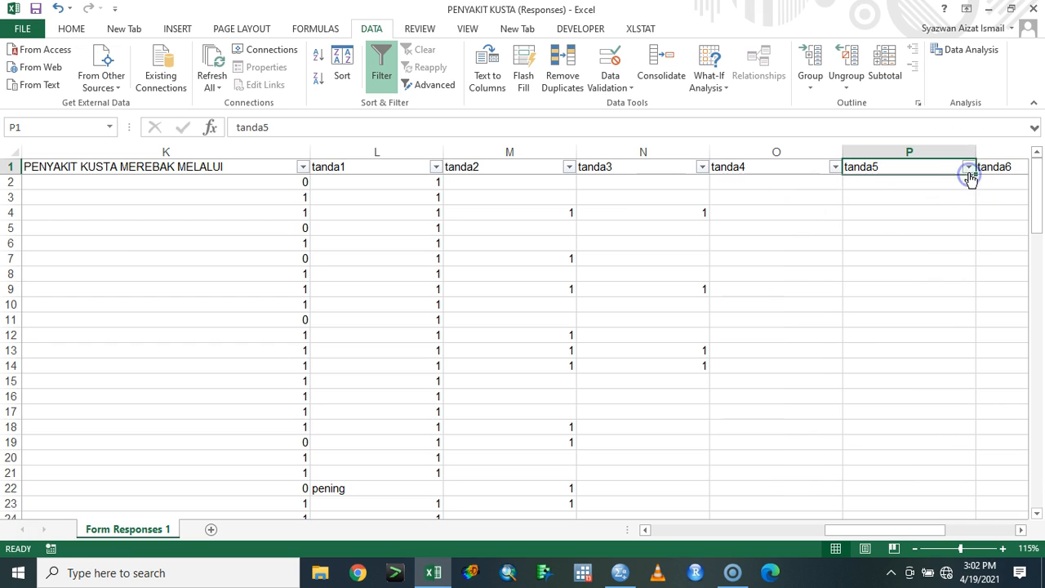
click(968, 167)
click(930, 459)
drag(883, 529, 939, 526)
click(546, 167)
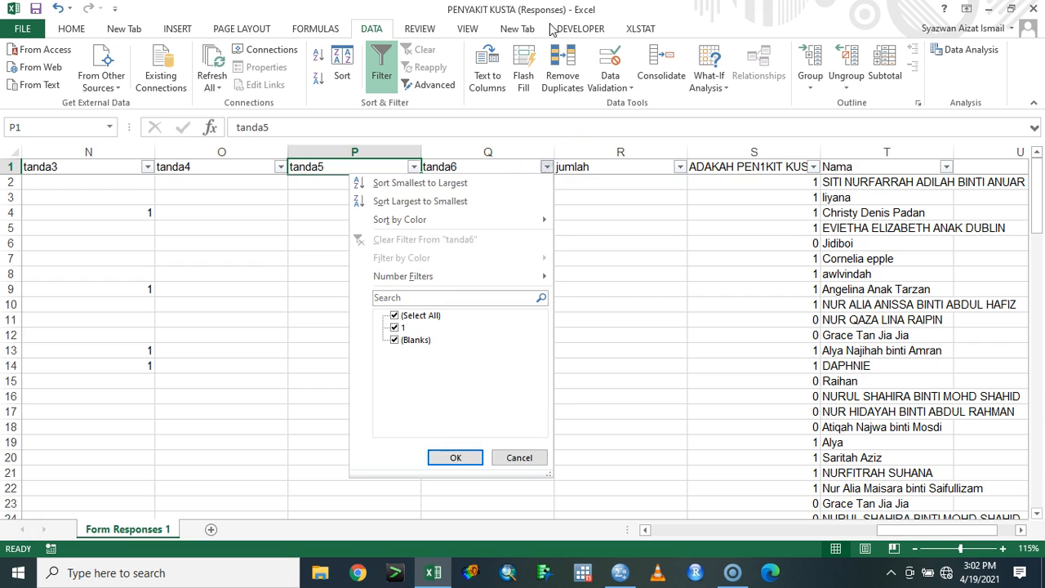
click(501, 459)
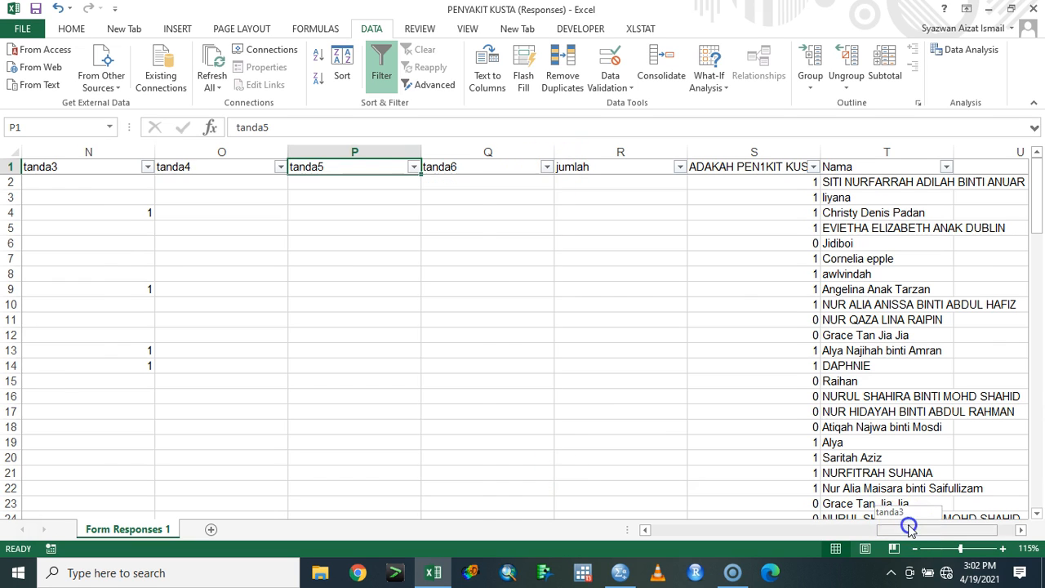
drag(909, 527, 645, 529)
drag(751, 529, 926, 528)
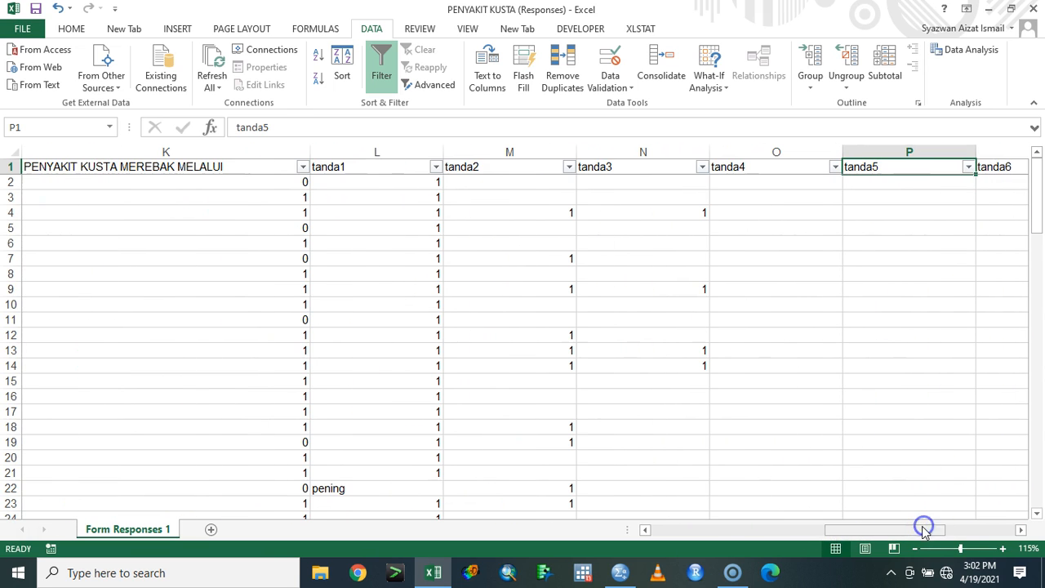
Filter the tanda1 column to show only pening and sakit perut.
click(436, 167)
click(308, 316)
click(306, 340)
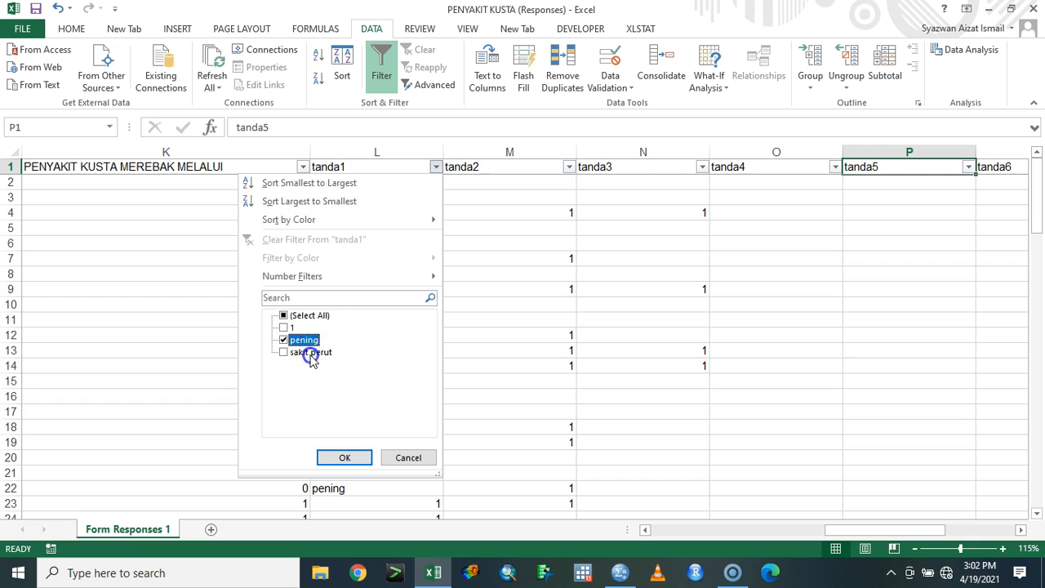
click(345, 457)
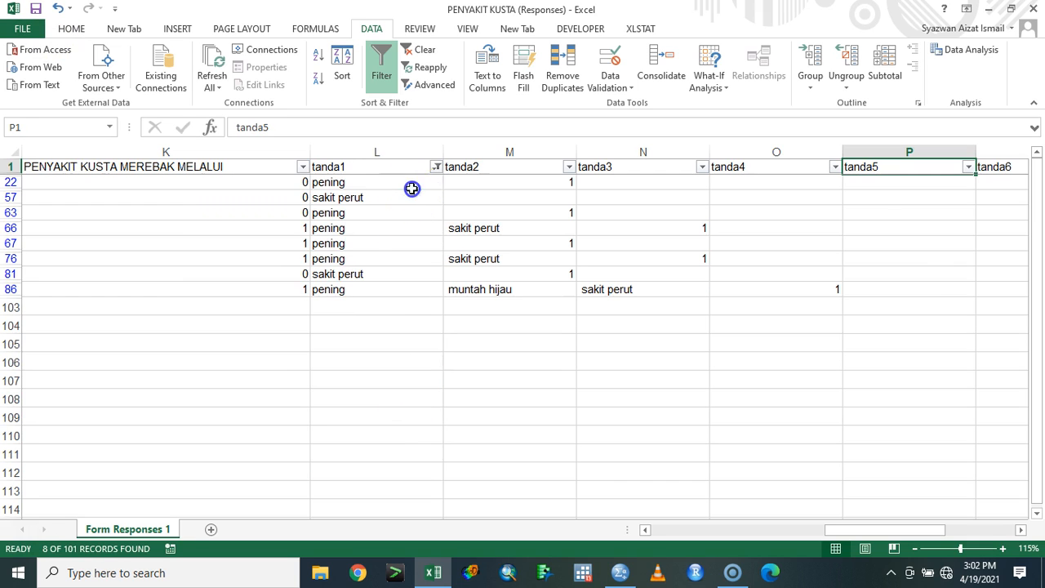
Enter 0 in L22 and copy it over all the filtered tanda1 answers down to L86.
click(412, 188)
text(0)
key(Return)
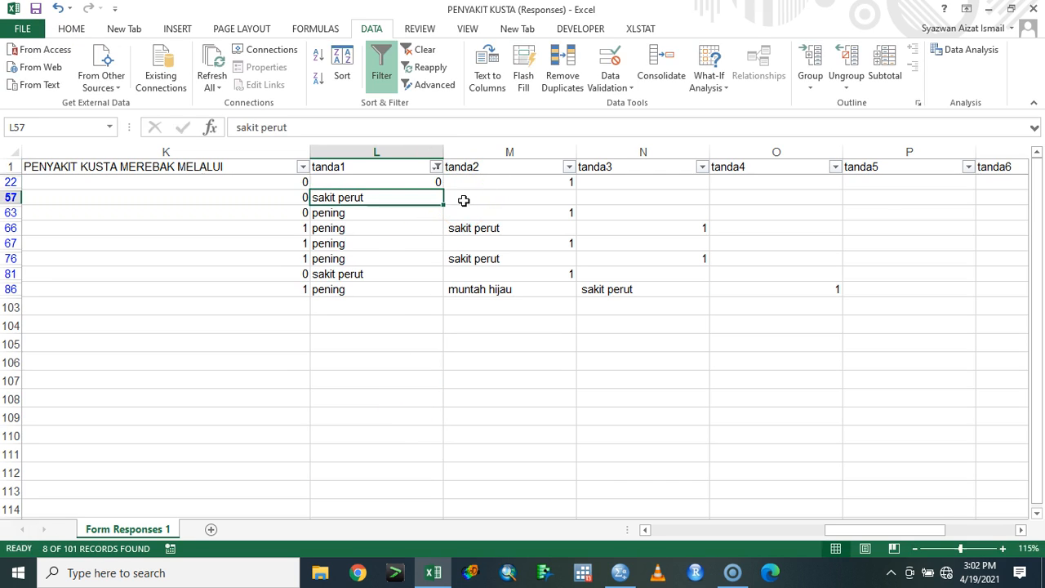
click(434, 183)
key(ctrl+c)
shift+click(403, 290)
key(ctrl+v)
Filter the tanda2 column to show only muntah hijau, sakit perut and blanks.
click(568, 166)
click(435, 318)
click(419, 329)
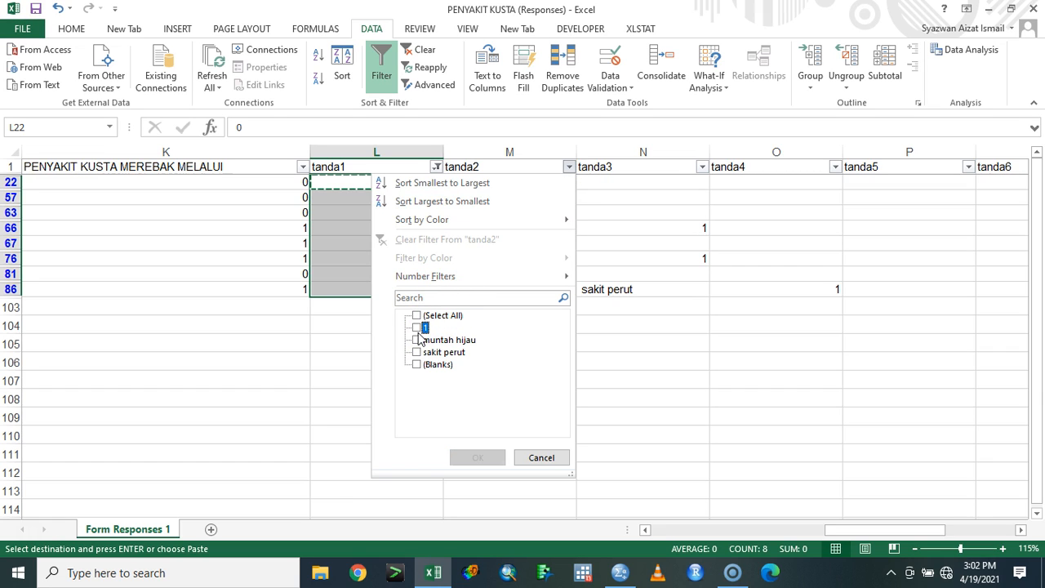
click(416, 353)
click(416, 339)
click(416, 364)
click(477, 457)
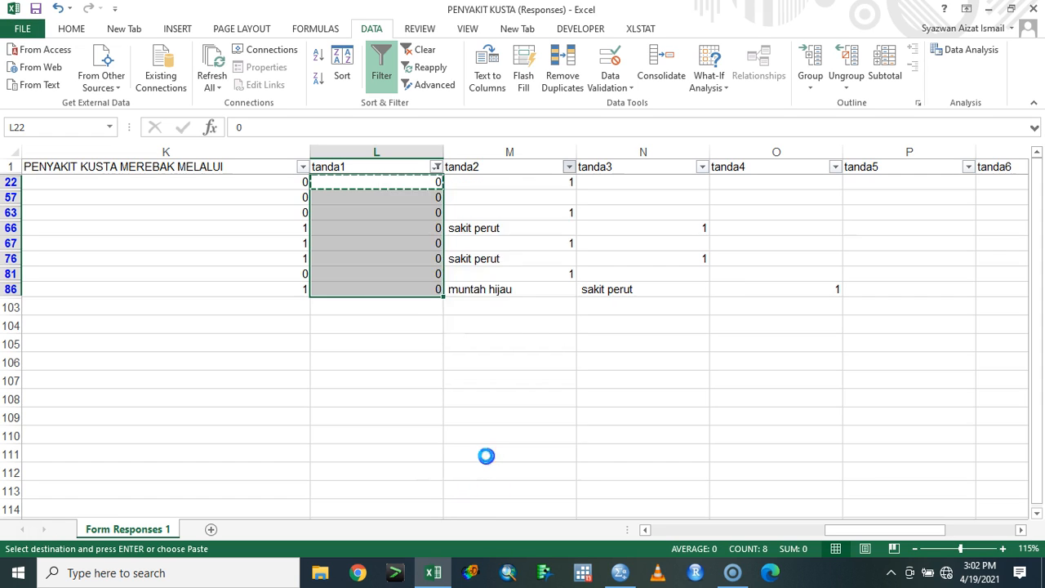
Remove the tanda1 filter restriction and add pening to the values shown by the tanda2 filter.
click(436, 167)
click(303, 315)
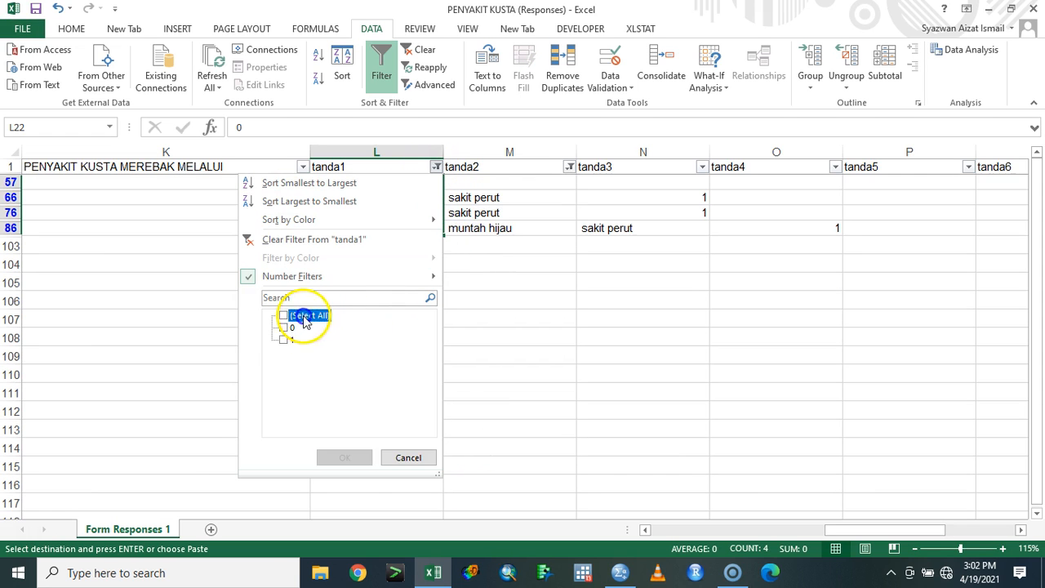
click(345, 457)
click(569, 167)
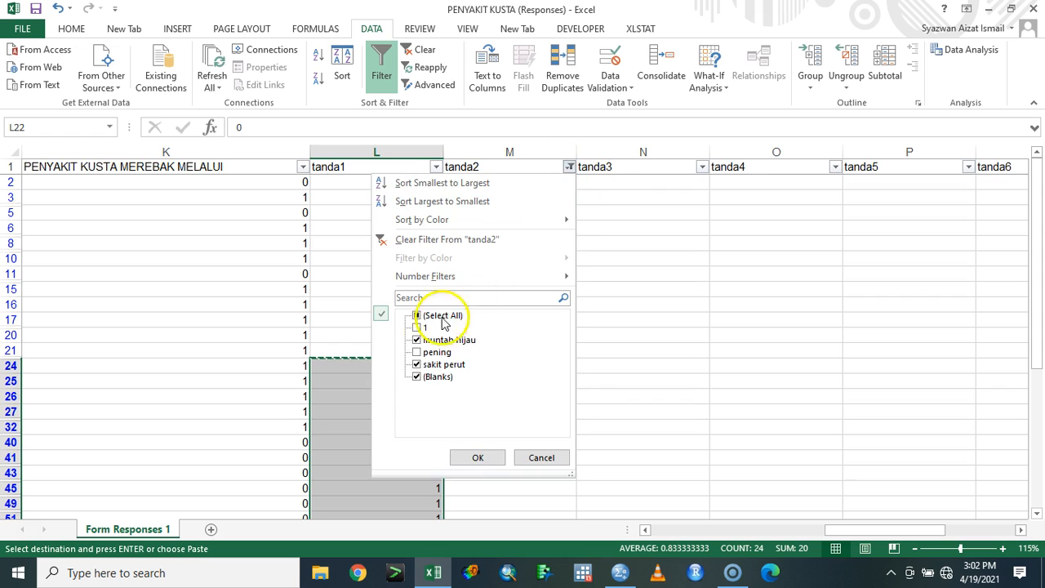
click(416, 315)
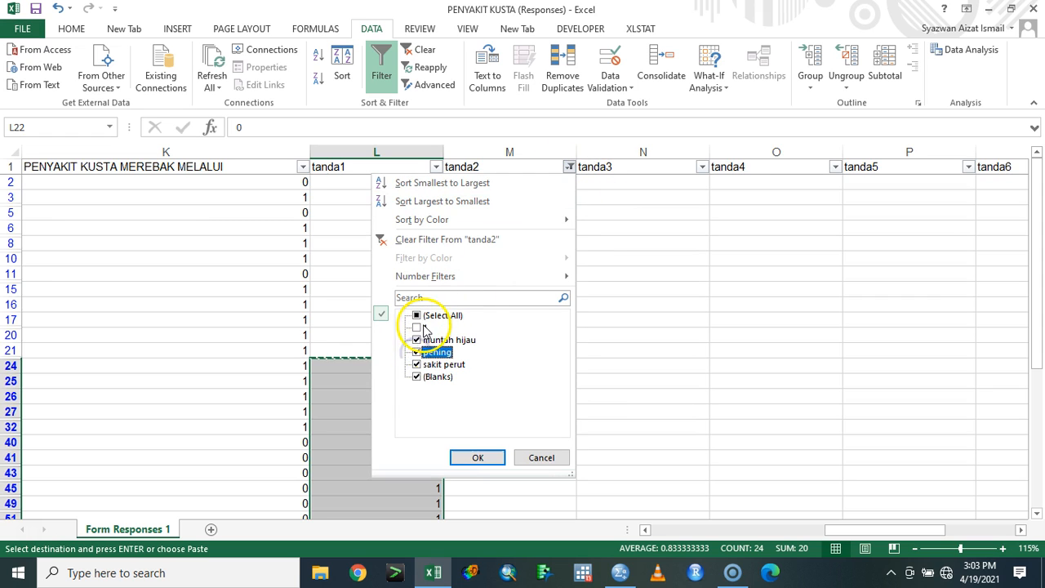
click(479, 456)
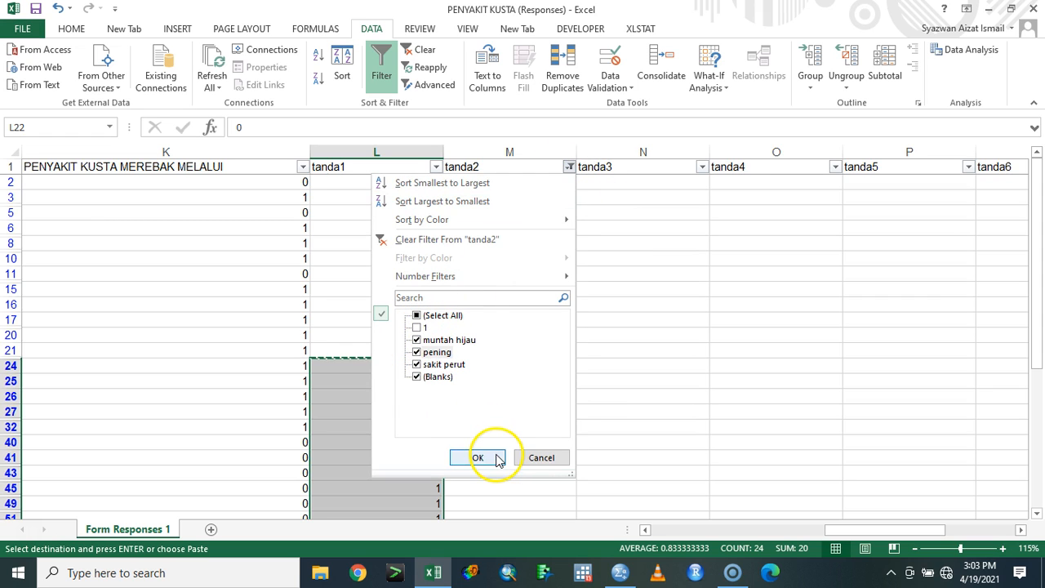
Enter 0 in M2 and copy it down through all the filtered tanda2 cells.
click(587, 216)
click(561, 181)
text(0)
key(Return)
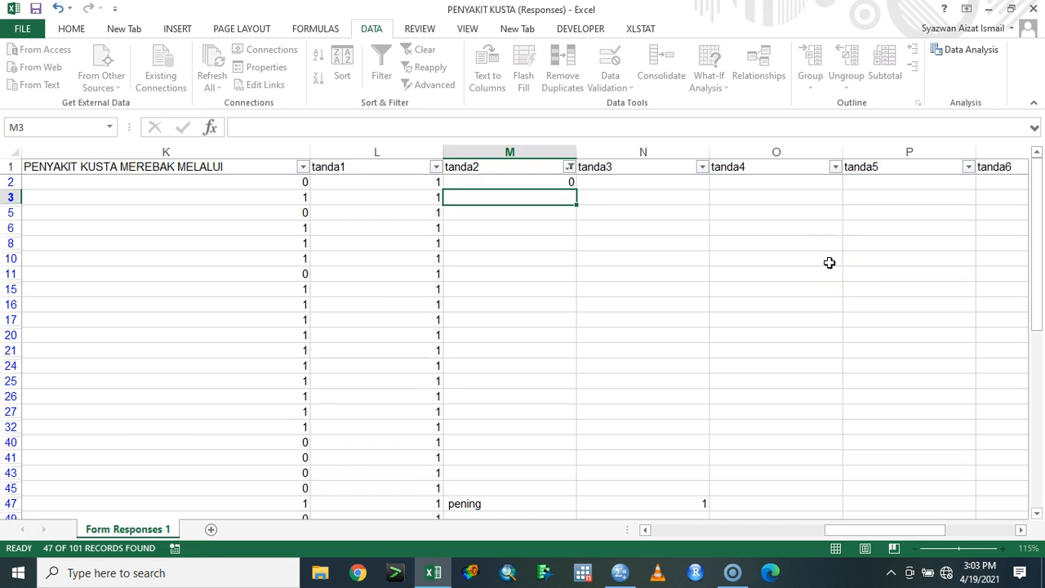
key(Up)
key(ctrl+c)
drag(1033, 297, 1003, 242)
shift+click(560, 503)
key(ctrl+v)
Show all rows again by selecting every value in the tanda2 filter.
click(621, 502)
click(702, 167)
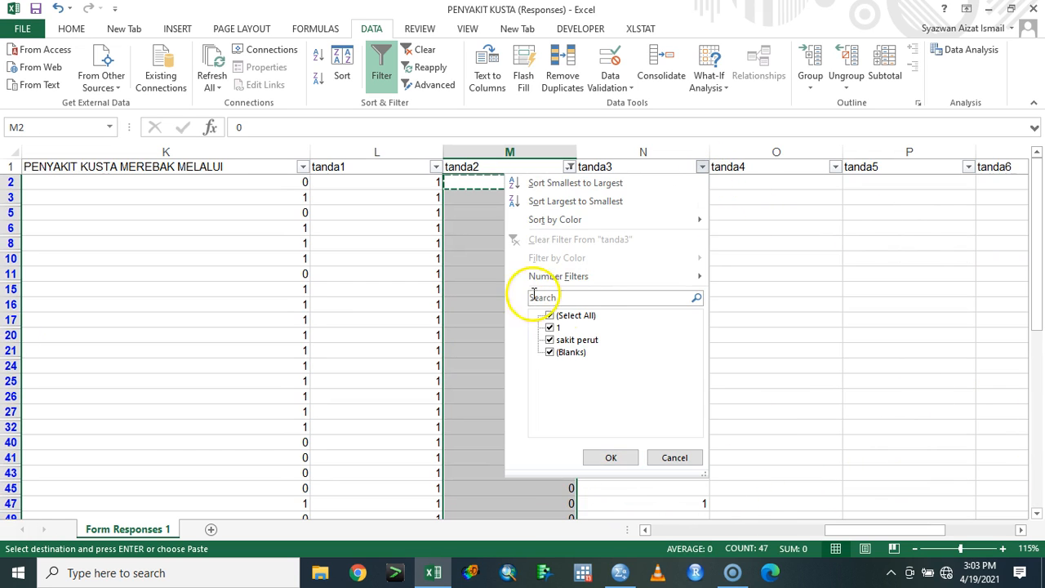
click(674, 458)
click(569, 166)
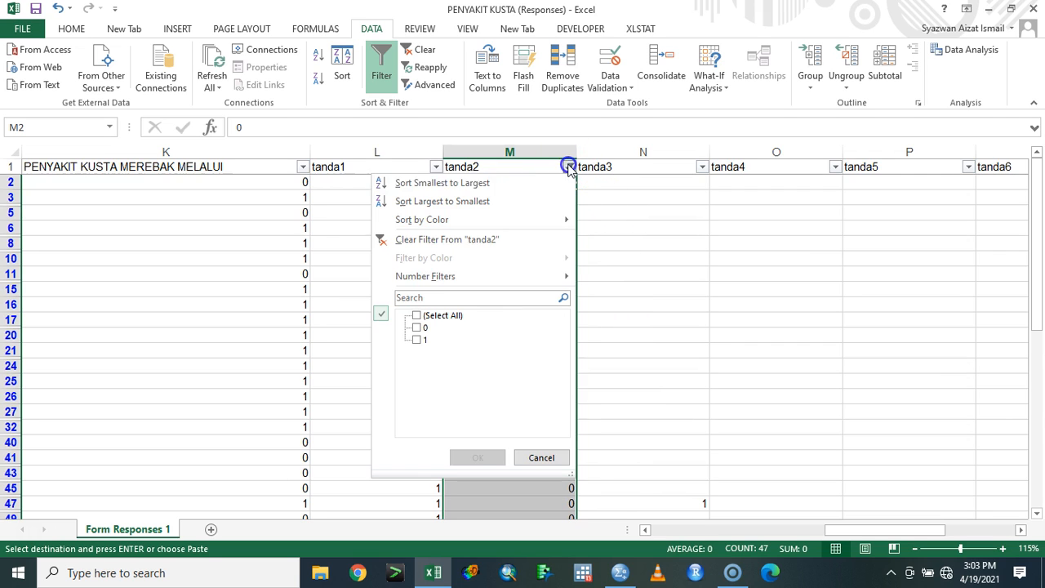
click(441, 315)
click(478, 457)
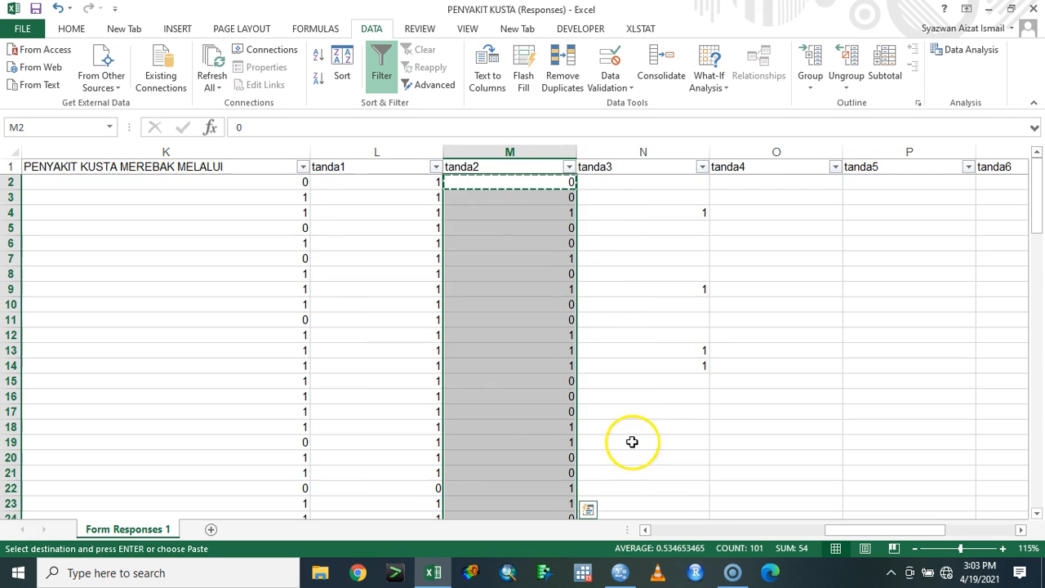
Filter the tanda3 column to show only pening, sakit perut and blanks.
click(701, 166)
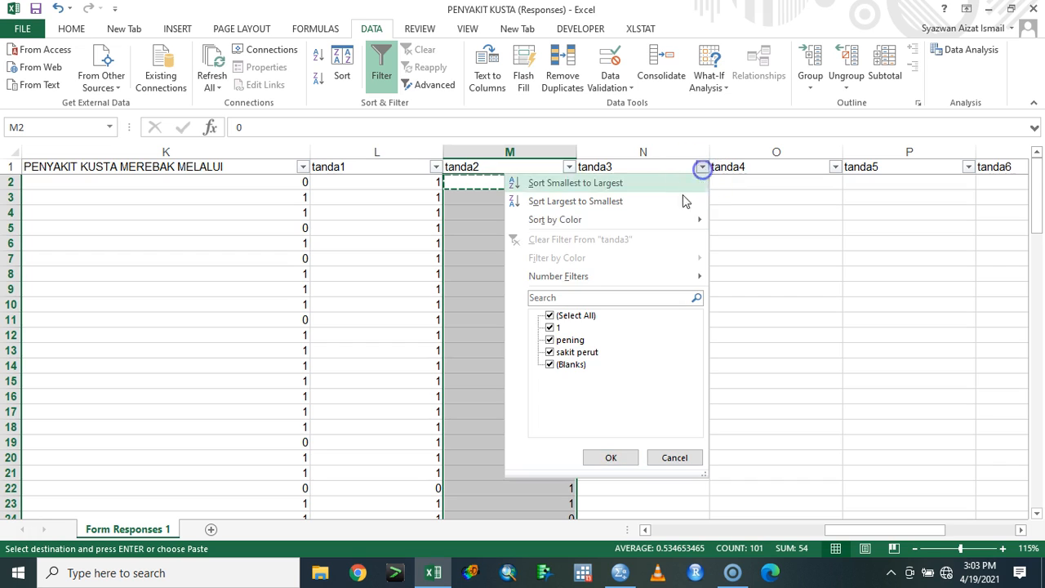
click(578, 315)
click(571, 351)
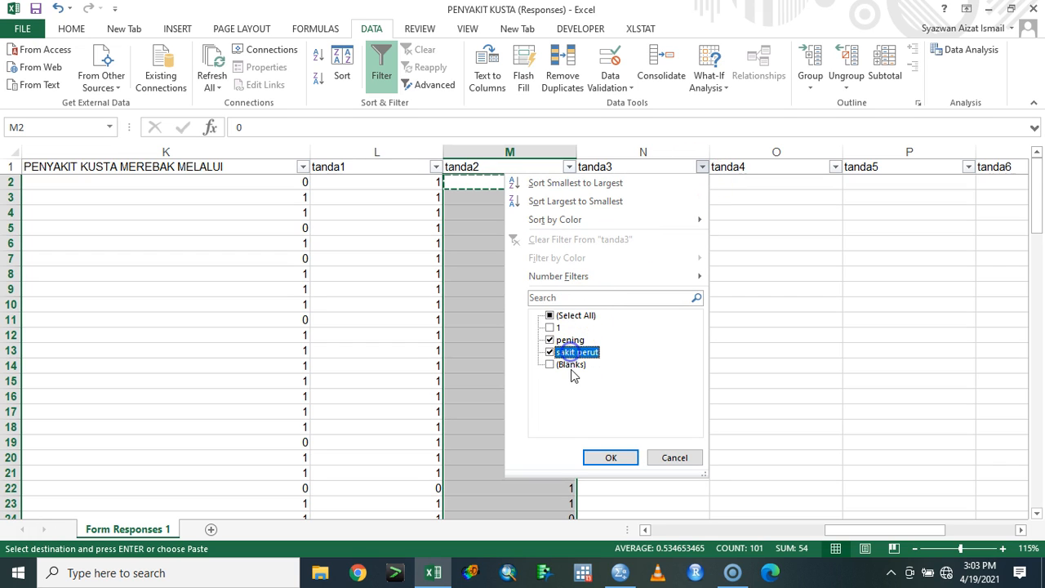
click(610, 456)
Enter 0 in N2 and copy it down through all the filtered tanda3 cells to row 102.
click(671, 207)
click(696, 182)
text(0)
click(692, 186)
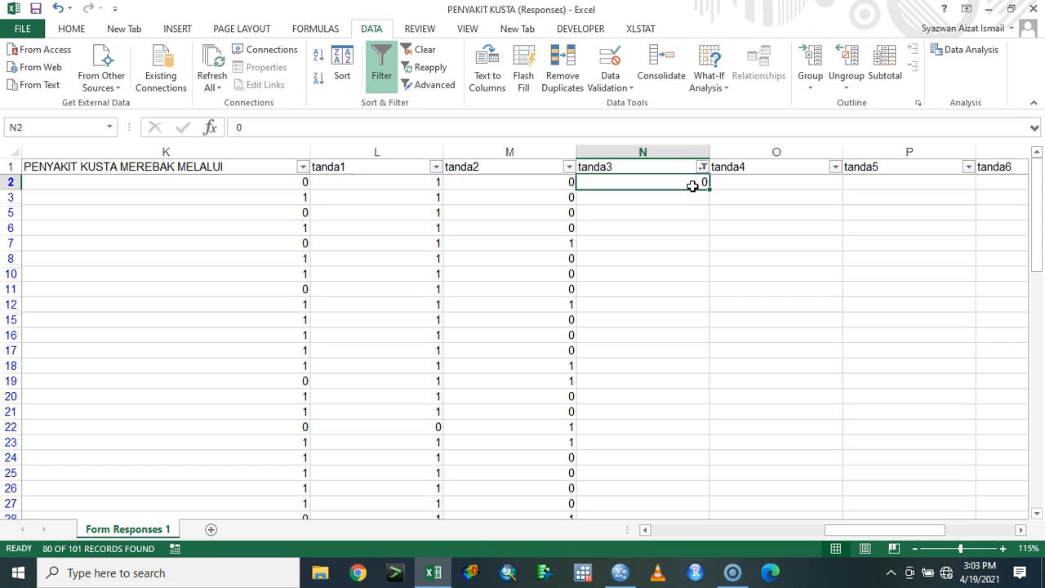
key(ctrl+c)
drag(1038, 210, 1031, 463)
shift+click(667, 508)
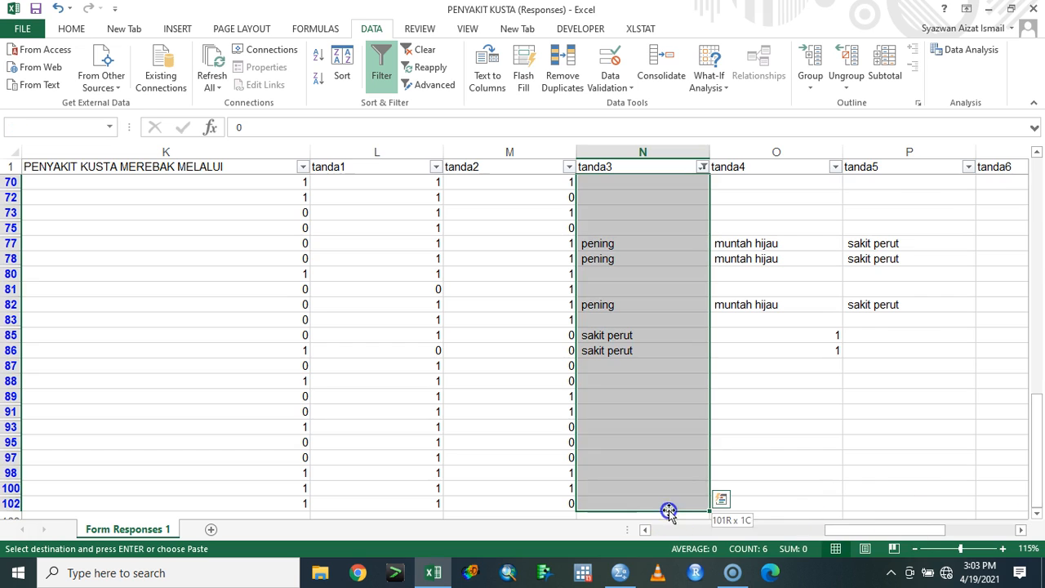
key(ctrl+v)
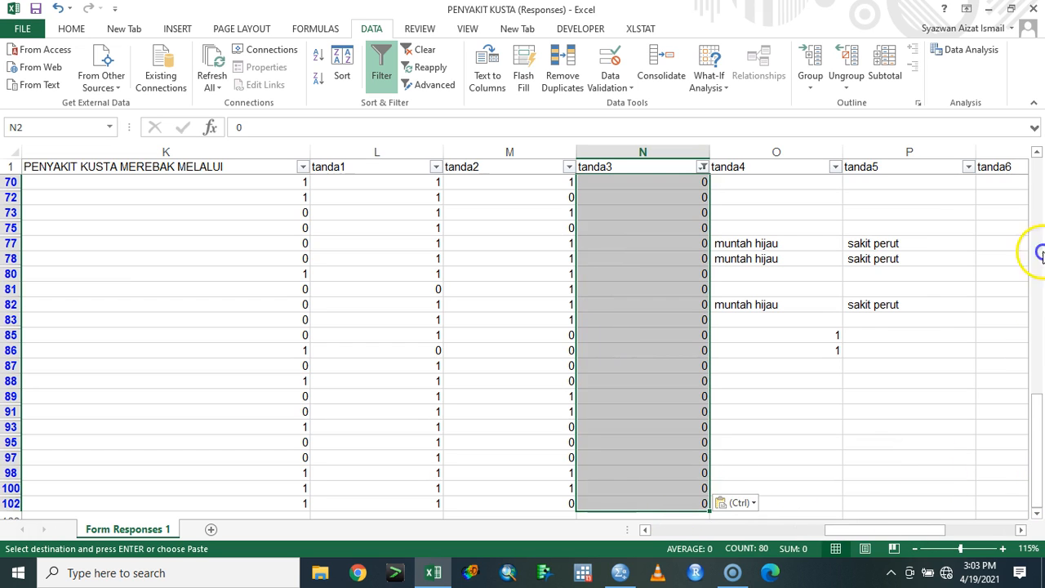
Show all rows again by selecting every value in the tanda3 filter, and clear the pending copy.
drag(1021, 412, 1038, 167)
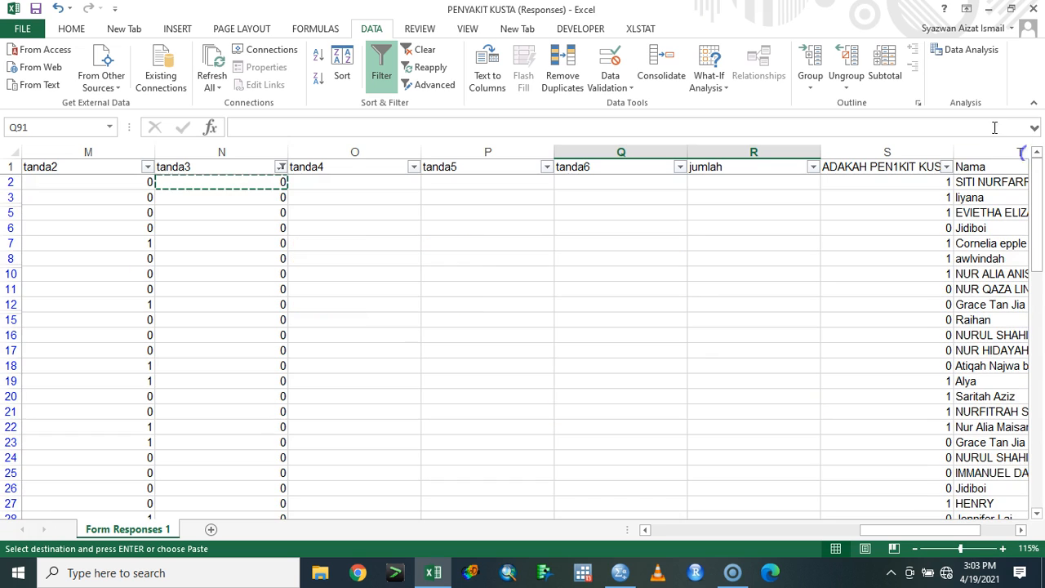
click(281, 167)
click(161, 311)
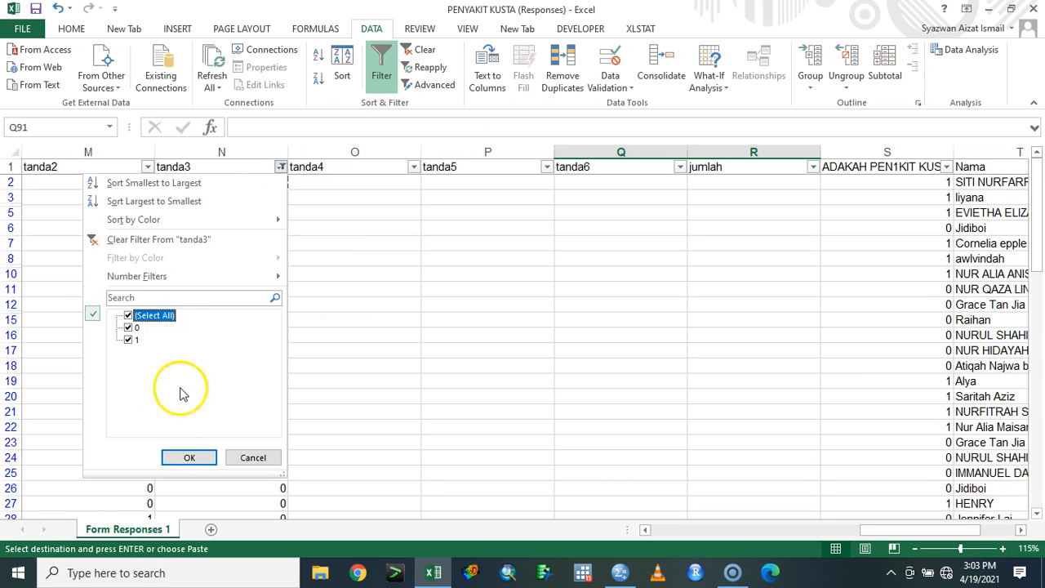
click(184, 456)
key(Escape)
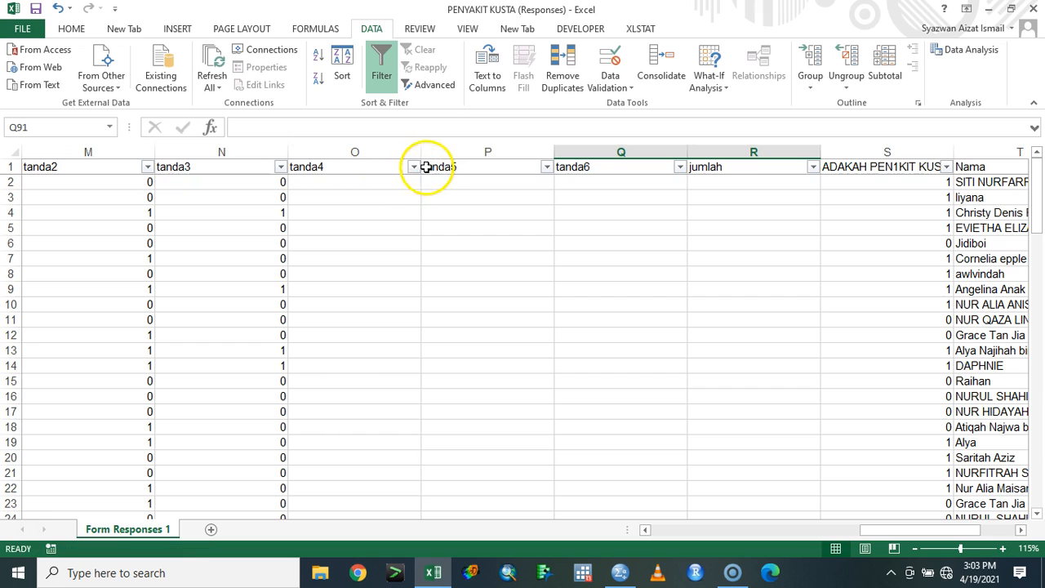
Filter the tanda4 column to show only muntah hijau and blanks.
click(413, 167)
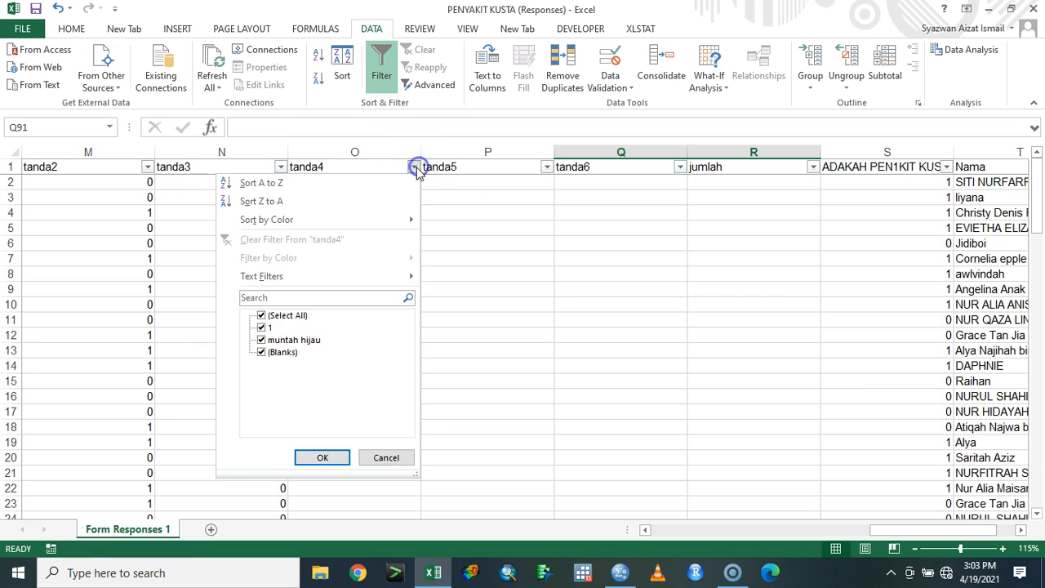
click(282, 318)
click(261, 340)
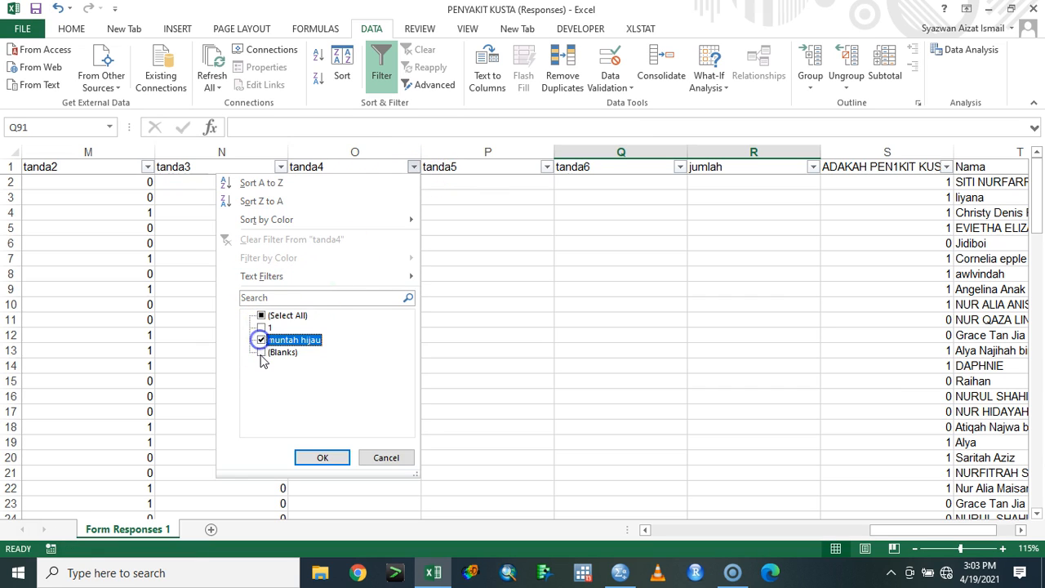
click(261, 353)
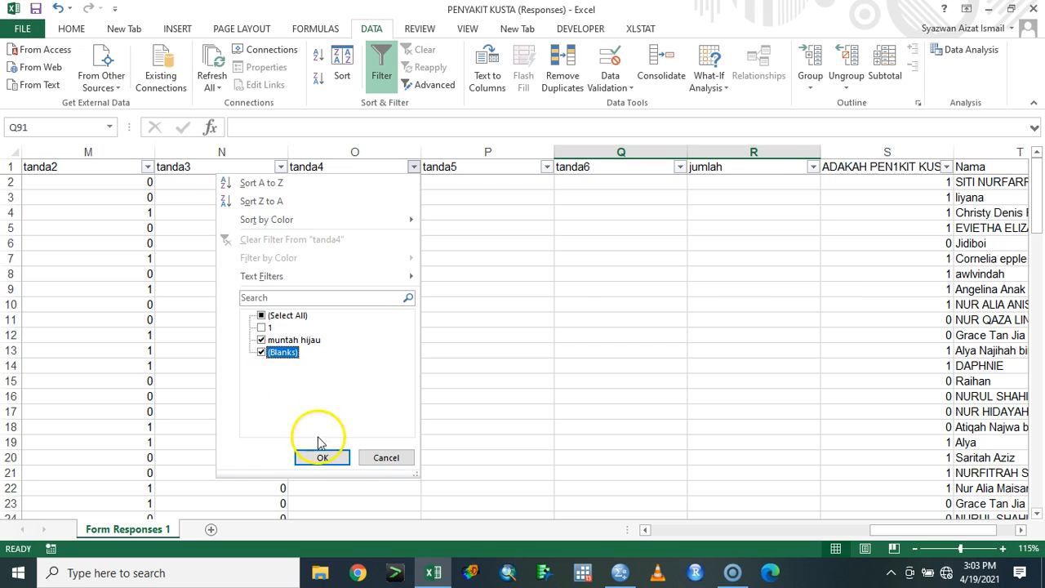
click(322, 457)
Enter 0 in O2 and copy it down through all the filtered tanda4 cells to row 102.
click(400, 183)
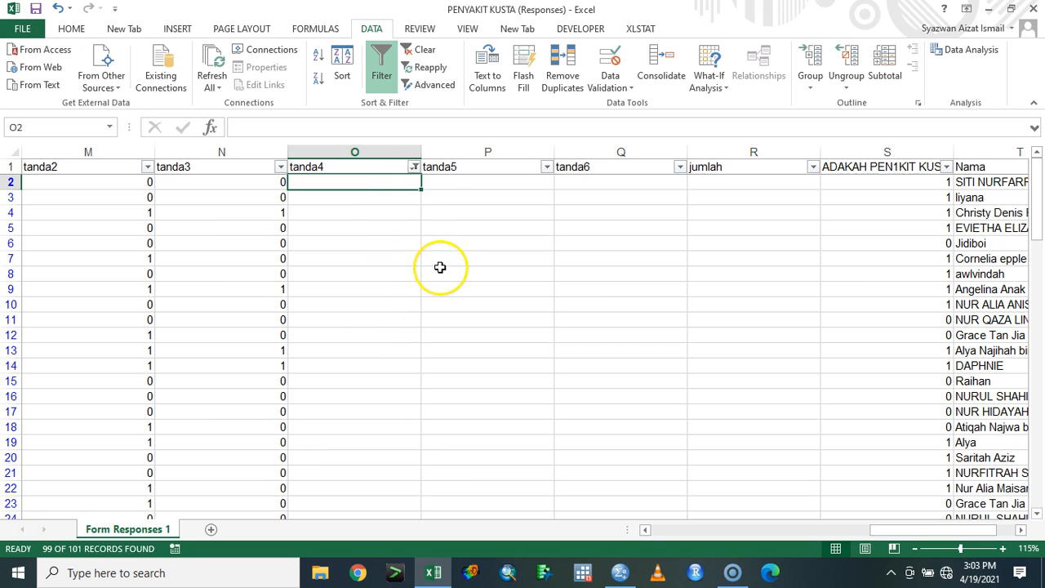
text(0)
key(ctrl+Return)
key(ctrl+c)
drag(1035, 224, 1037, 508)
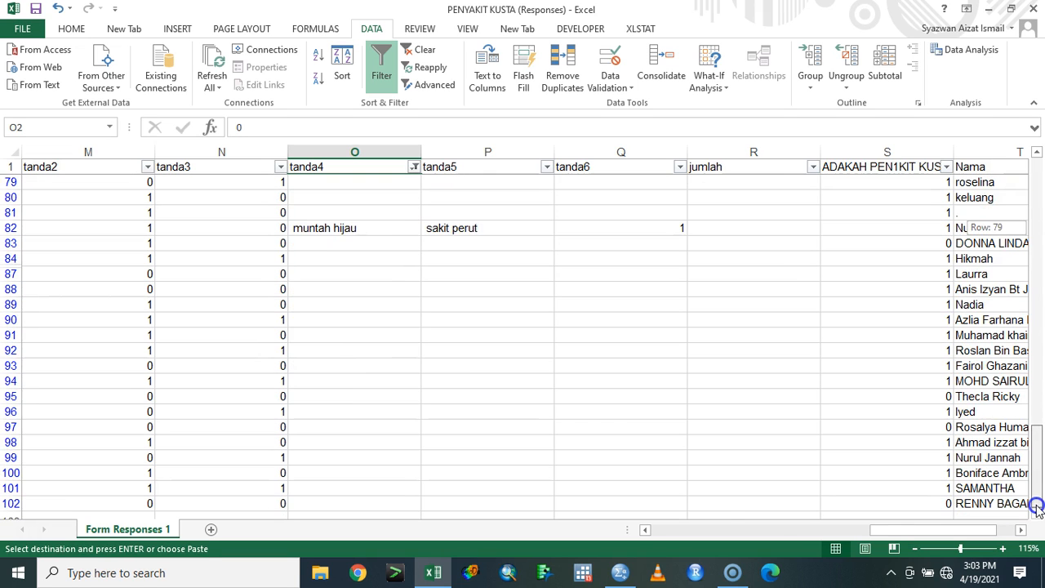
scroll(490, 467, down, 2)
shift+click(375, 409)
key(ctrl+v)
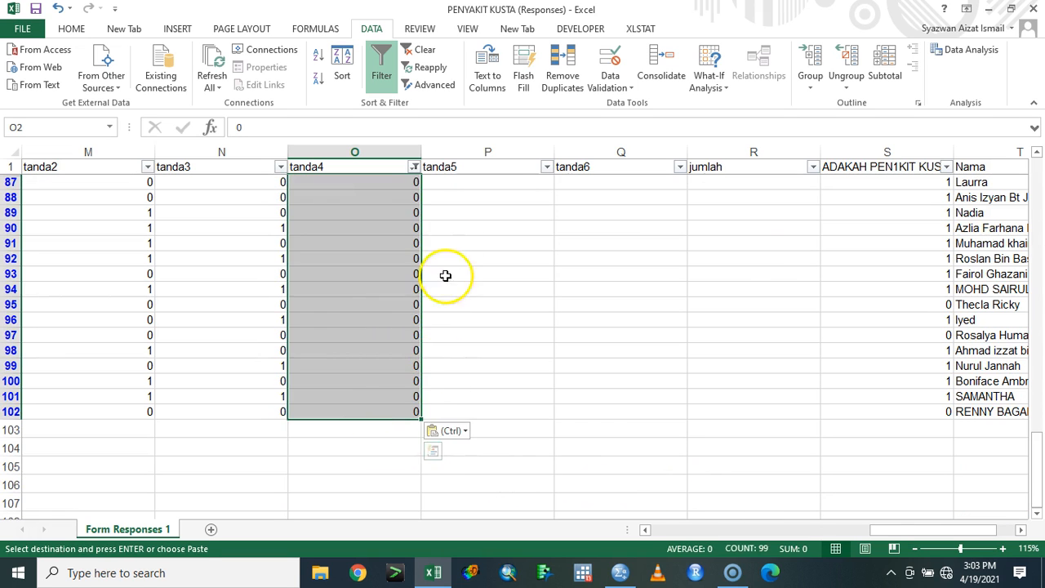
Show all rows again by selecting every value in the tanda4 filter.
click(414, 166)
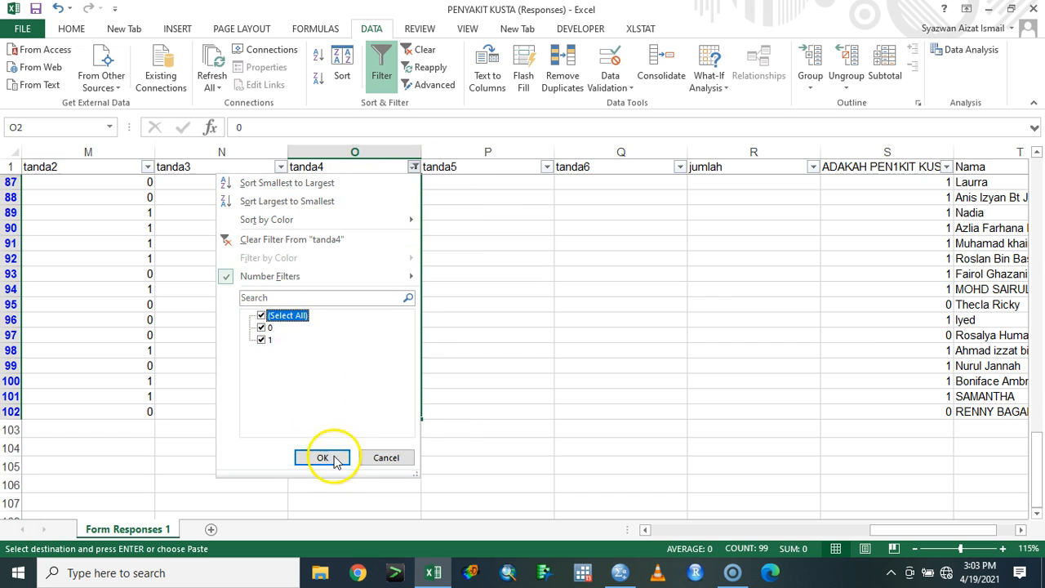
click(333, 459)
drag(1037, 311, 1035, 159)
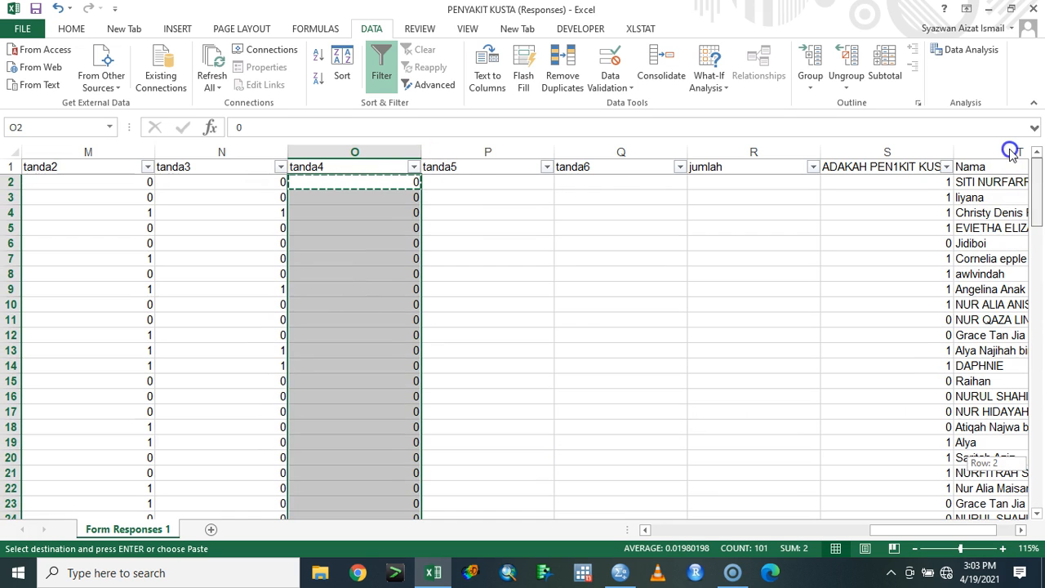
Set the tanda5 filter to include sakit perut and blanks.
click(546, 167)
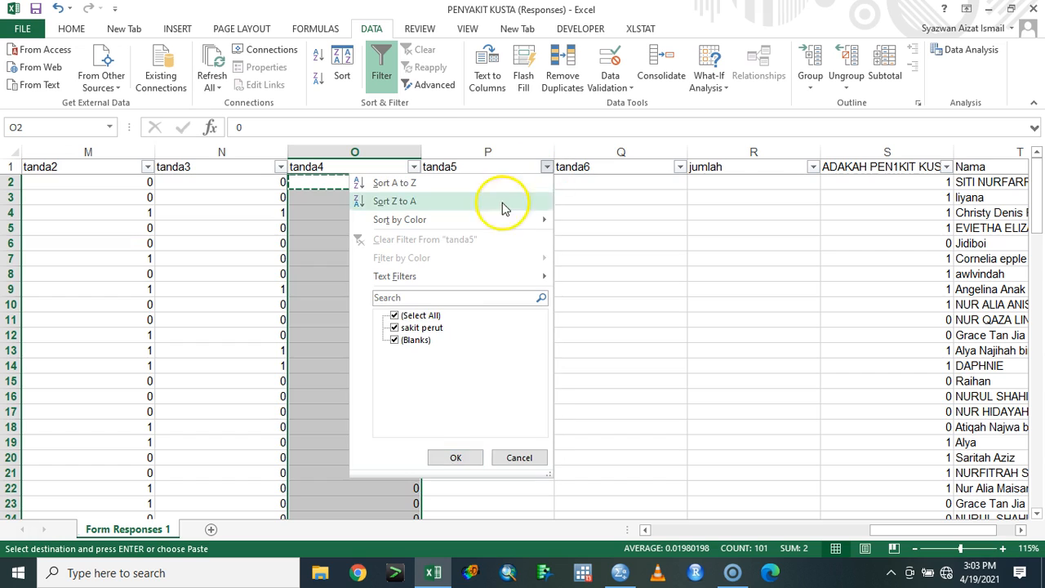
click(420, 317)
click(412, 328)
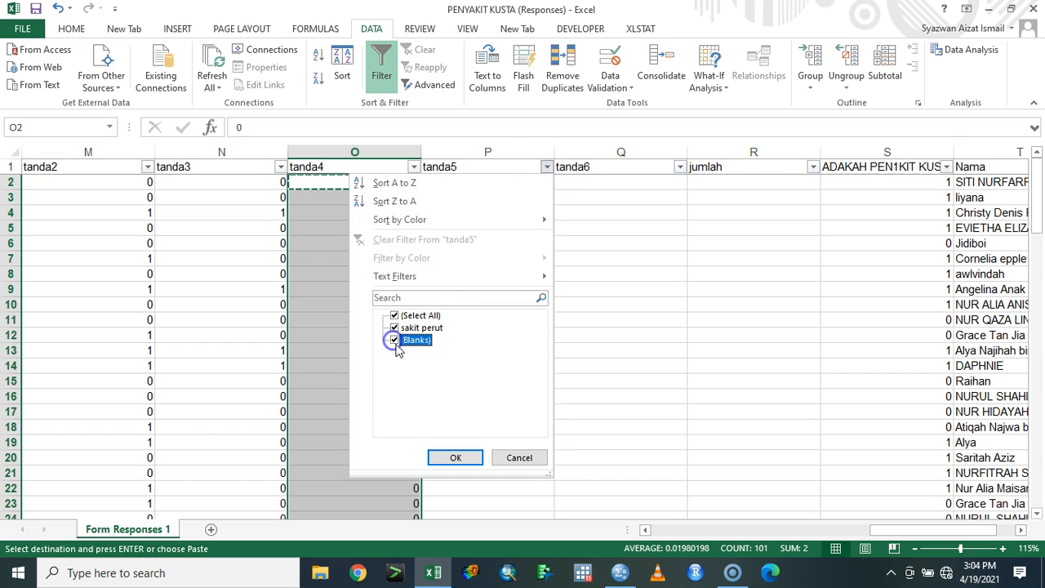
click(456, 457)
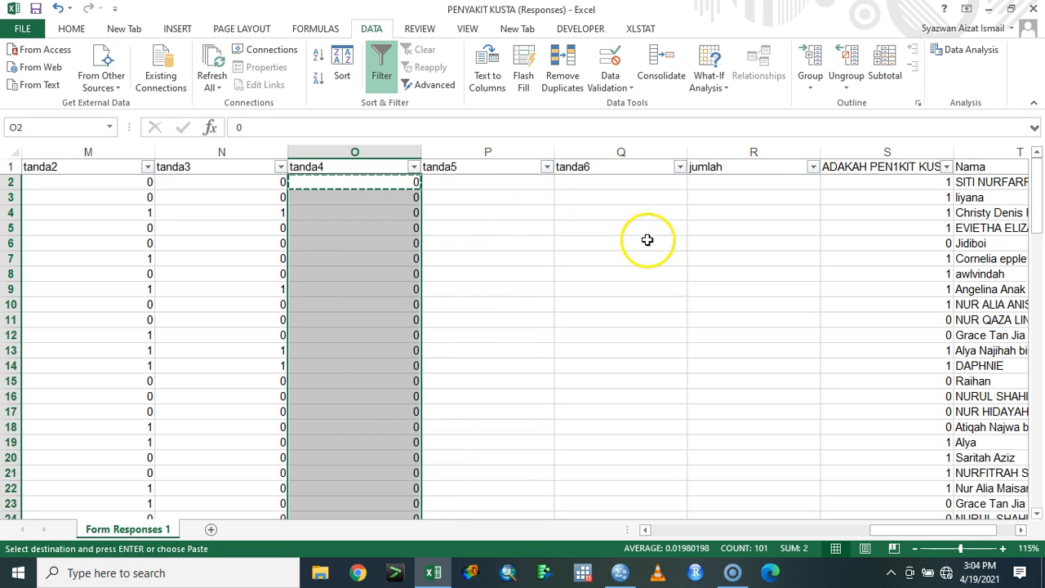
Enter 0 in P2 and copy it down through all the tanda5 cells to row 102.
click(549, 189)
key(Return)
key(ctrl+c)
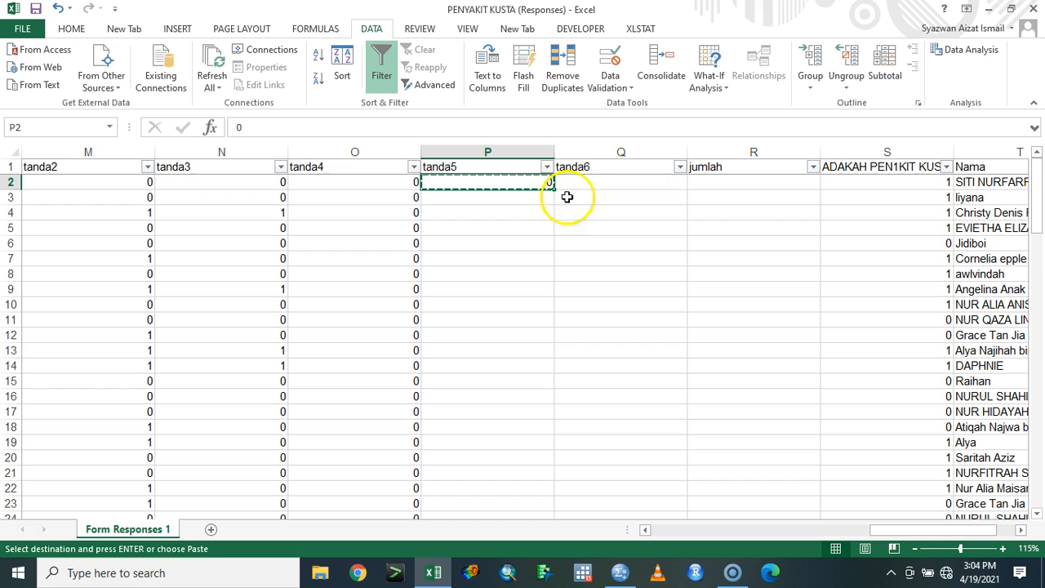
drag(1035, 229, 1034, 433)
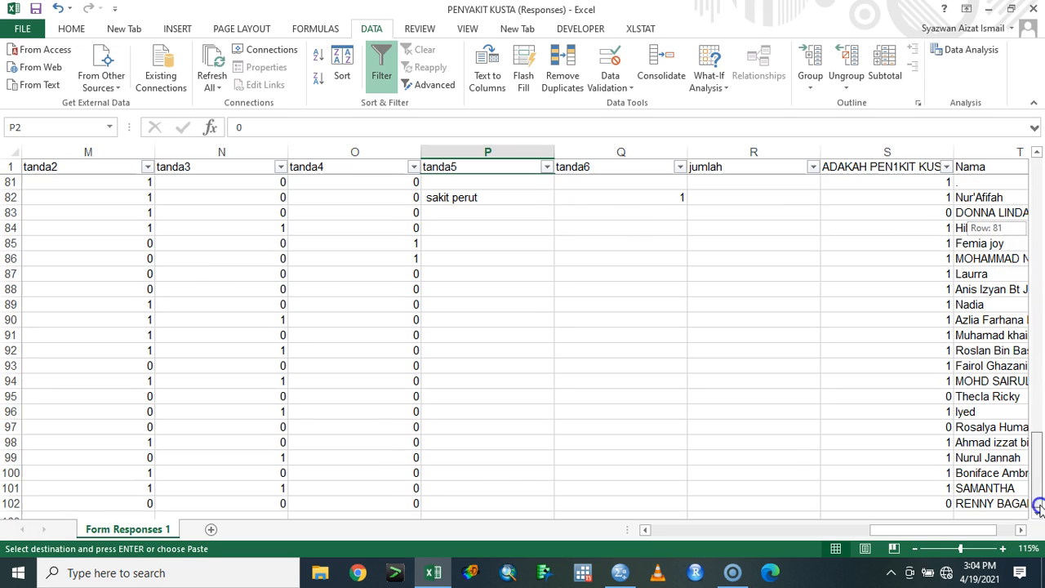
scroll(564, 449, down, 1)
shift+click(519, 453)
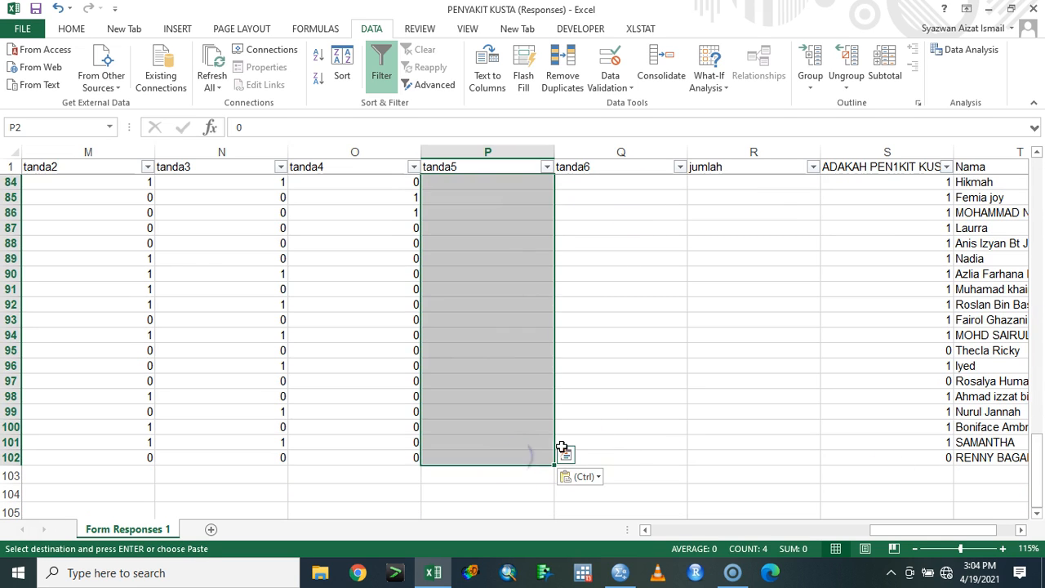
Filter the tanda6 column to show only blanks, and check which values are left in the tanda5 filter list.
click(1033, 503)
drag(1039, 498, 1030, 171)
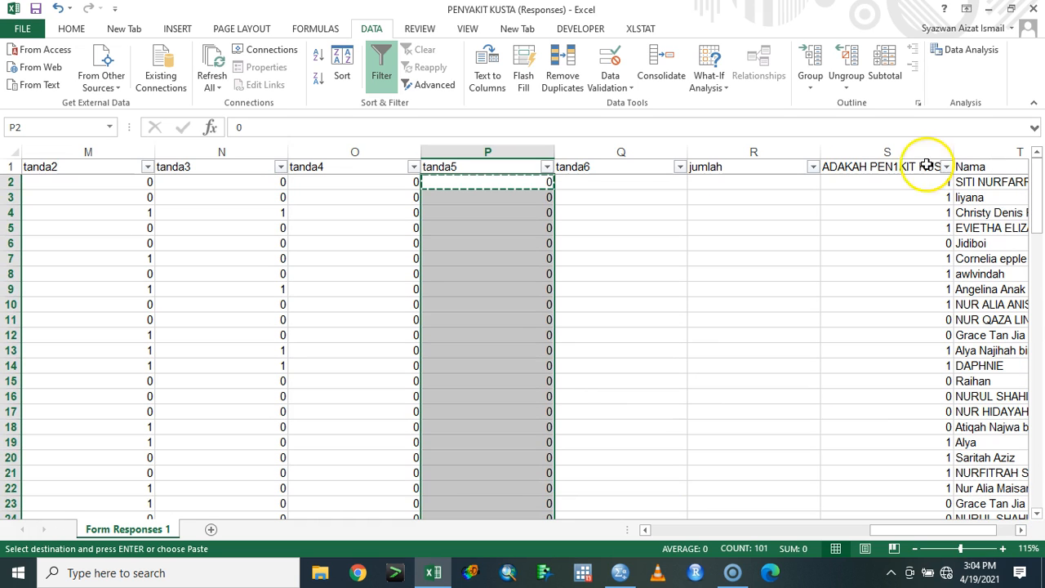
click(676, 166)
click(555, 316)
click(547, 340)
click(589, 457)
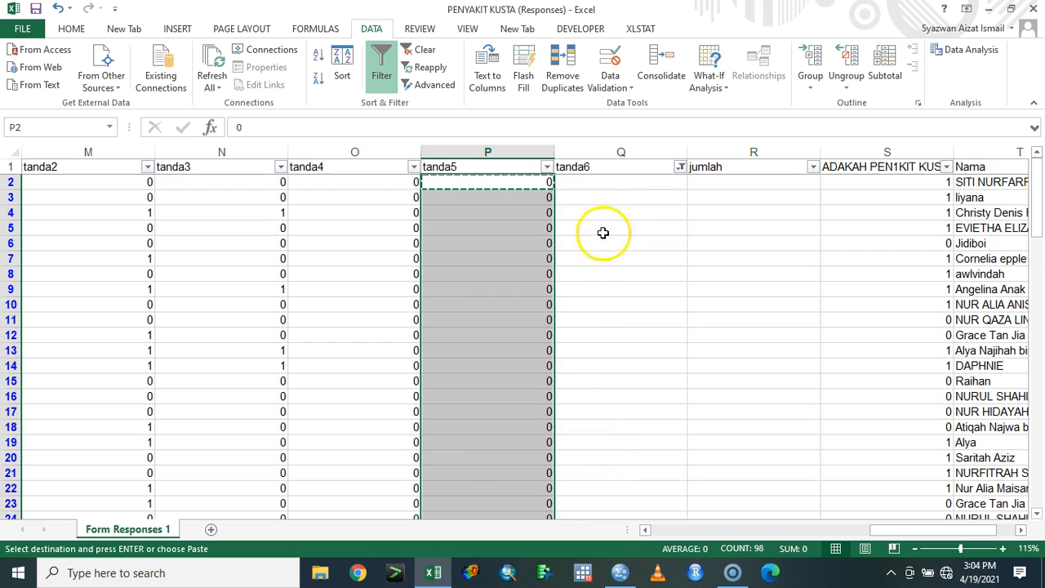
click(546, 166)
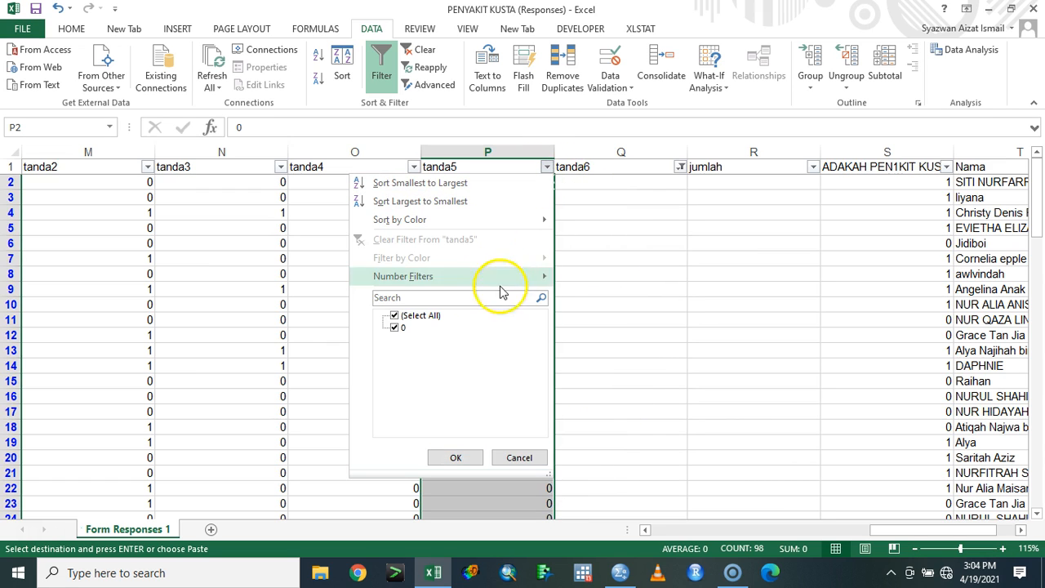
click(512, 457)
Enter 0 in Q2 and copy it down through all the filtered tanda6 cells to row 102.
click(662, 184)
key(Return)
click(642, 185)
key(ctrl+c)
drag(1041, 269, 674, 485)
shift+click(620, 336)
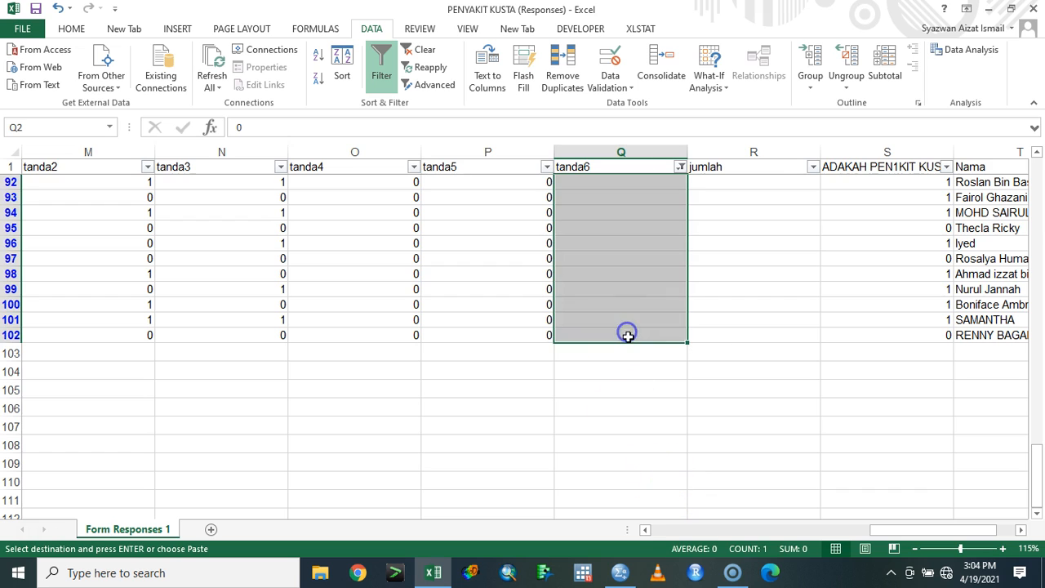
key(ctrl+v)
Show all rows again by selecting every value in the tanda6 filter.
drag(1040, 463, 1028, 163)
click(782, 184)
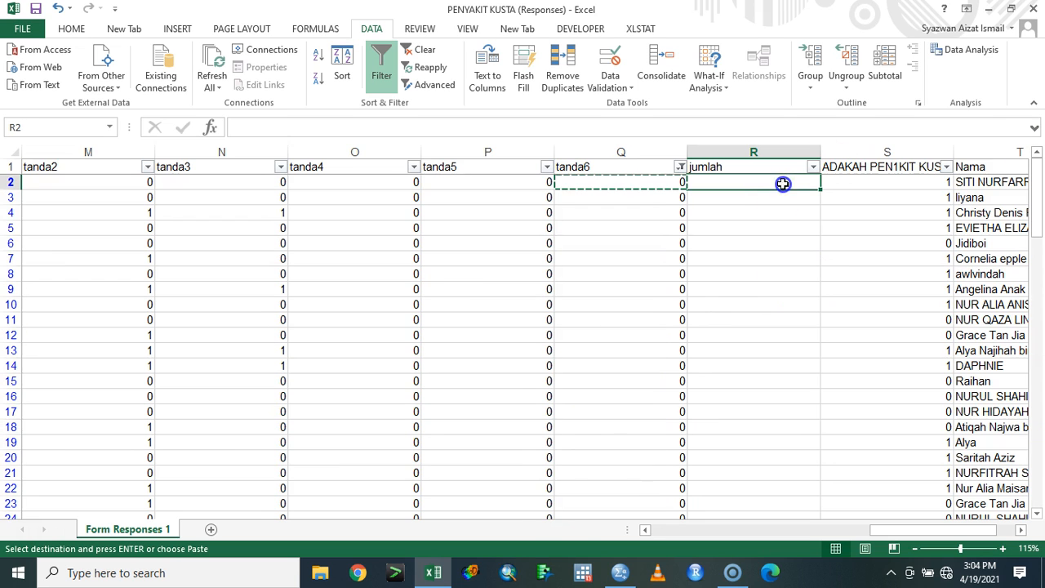
click(680, 166)
click(534, 310)
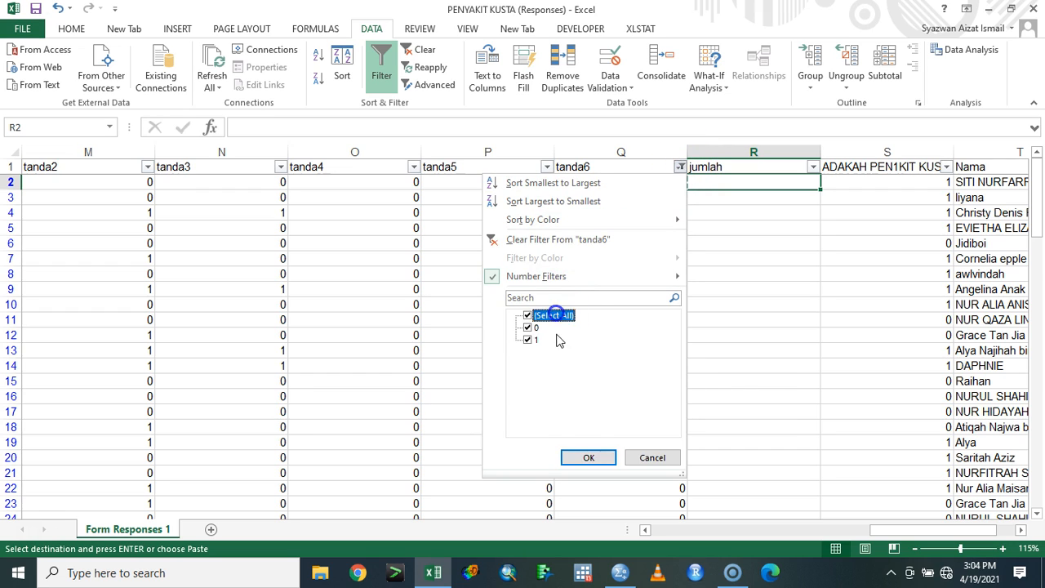
click(583, 455)
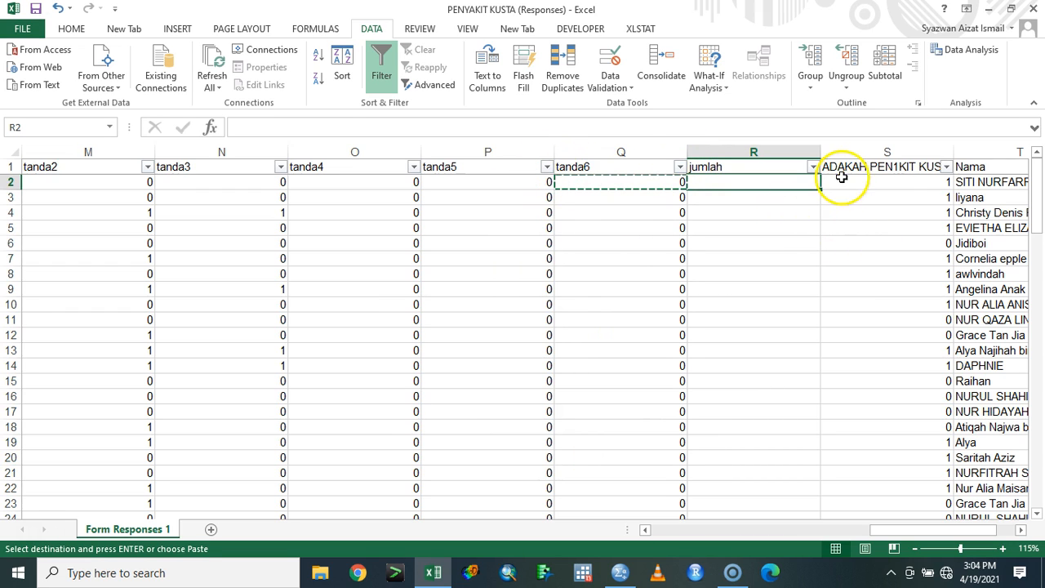
Enter a SUM formula in R2 that adds tanda1 to tanda6 for the first respondent: =SUM(L2,M2,N2,O2,P2,Q2).
text(=sum()
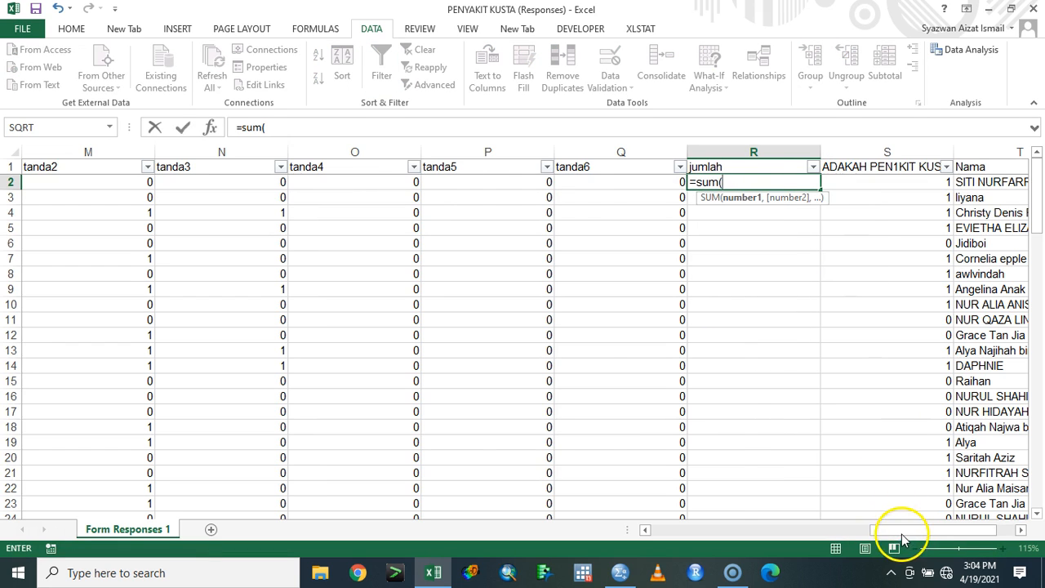
drag(895, 530, 499, 389)
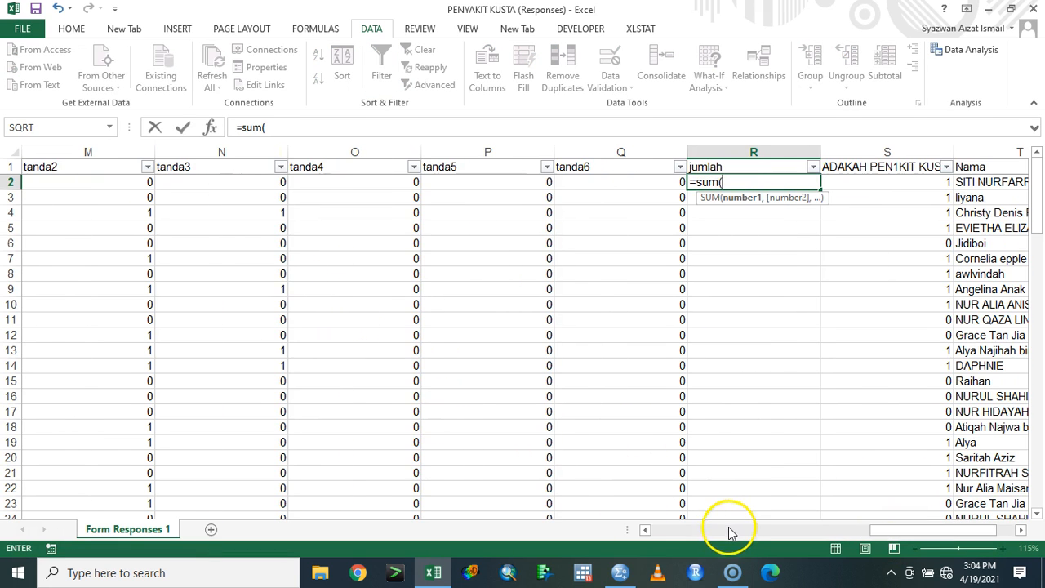
click(646, 528)
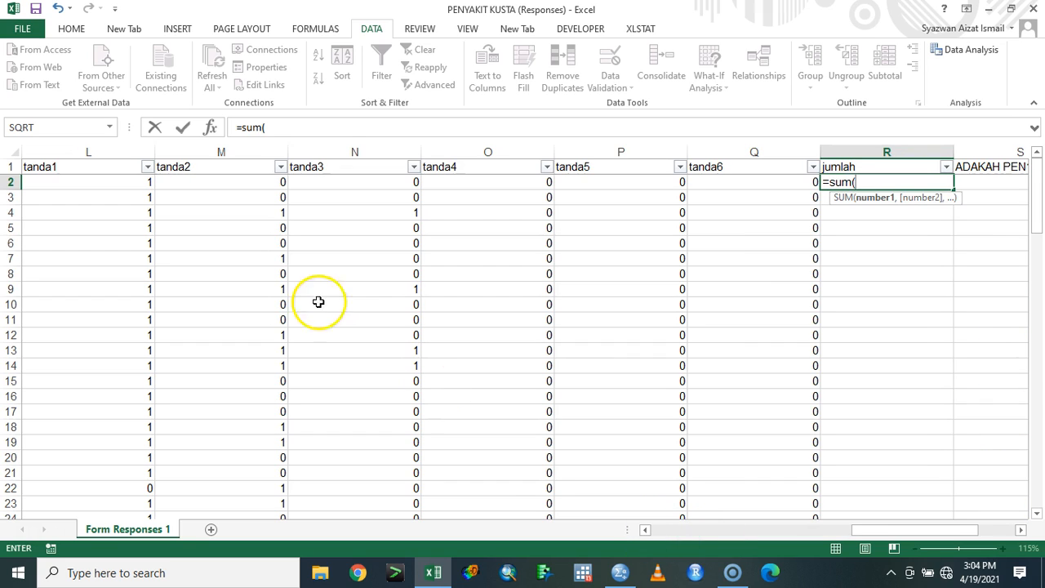
click(152, 181)
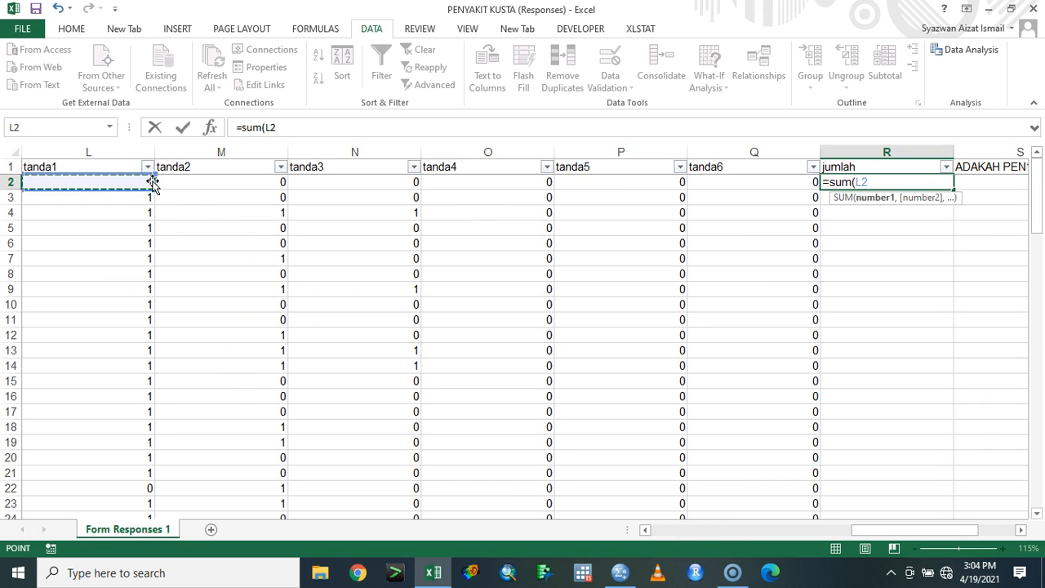
text(,)
click(190, 181)
text(,)
click(377, 180)
text(,)
click(485, 181)
text(,)
click(622, 181)
text(,)
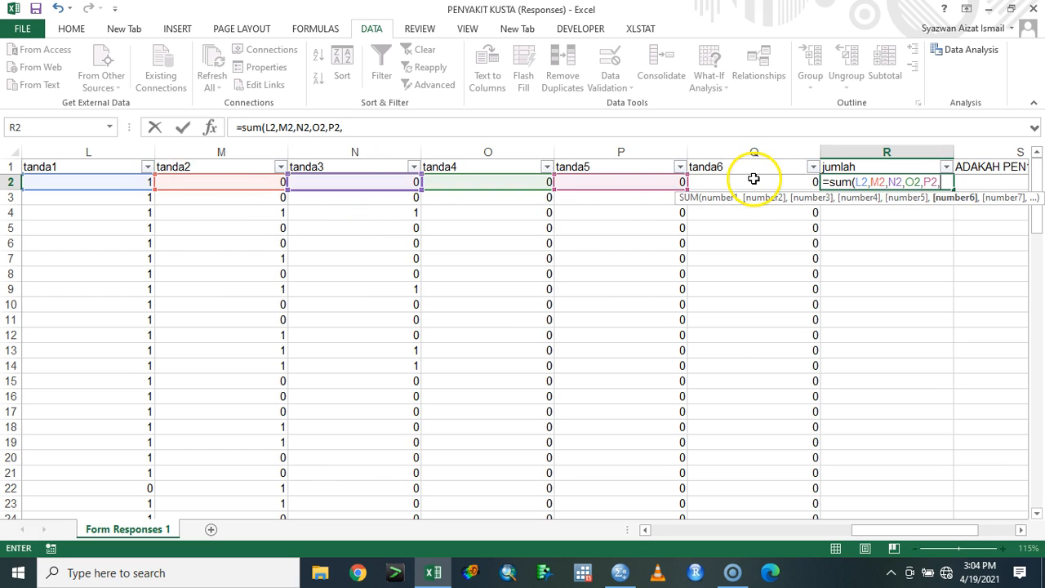
click(756, 181)
text(,)
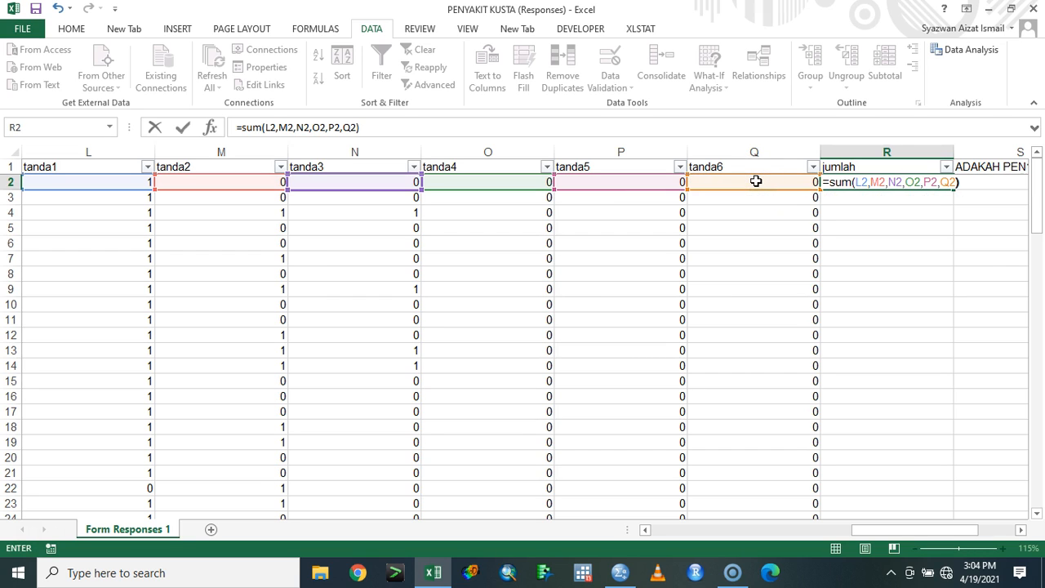
key(Return)
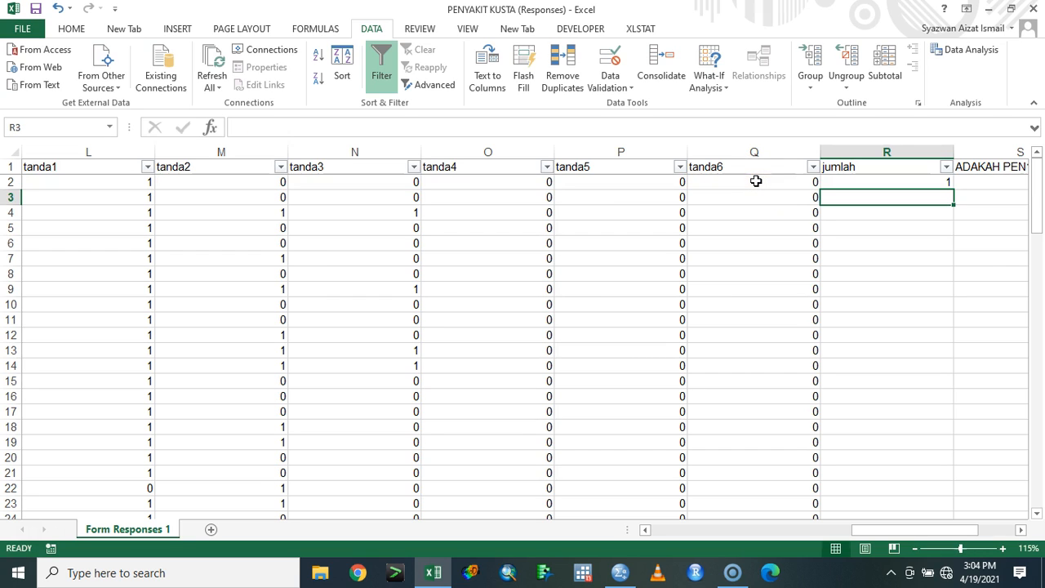
Copy the SUM formula from R2 down the jumlah column to row 102.
click(916, 181)
drag(953, 190, 930, 488)
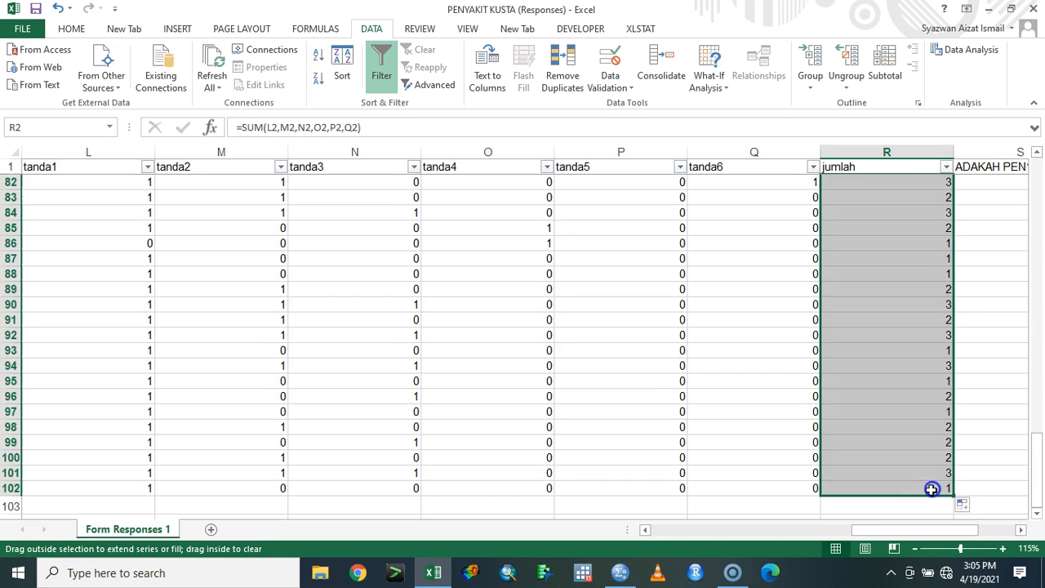
Highlight columns R and S, the tanda jumlah column and the scored question column beside it, in yellow.
click(1021, 529)
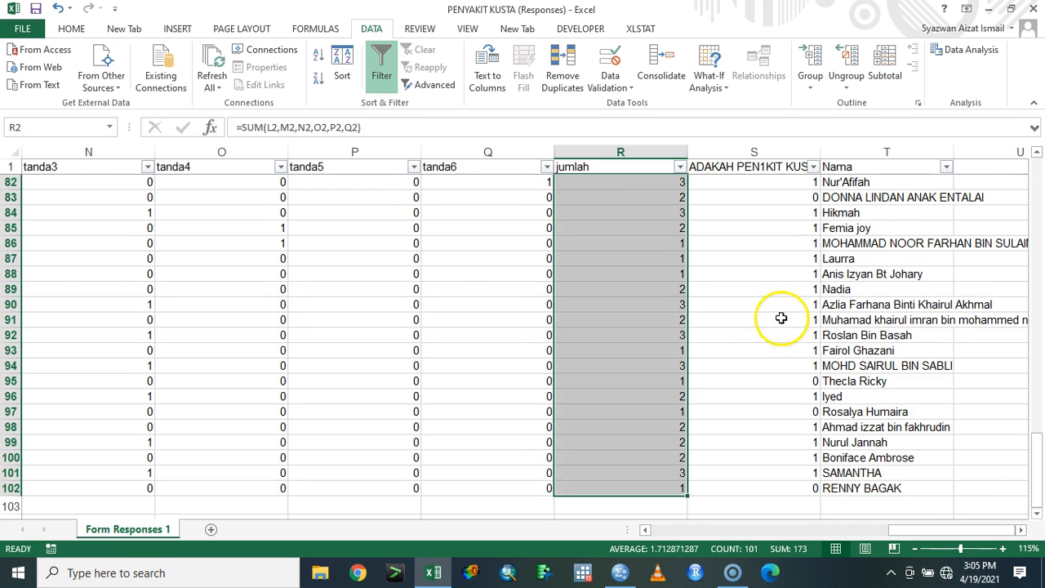
scroll(770, 356, up, 20)
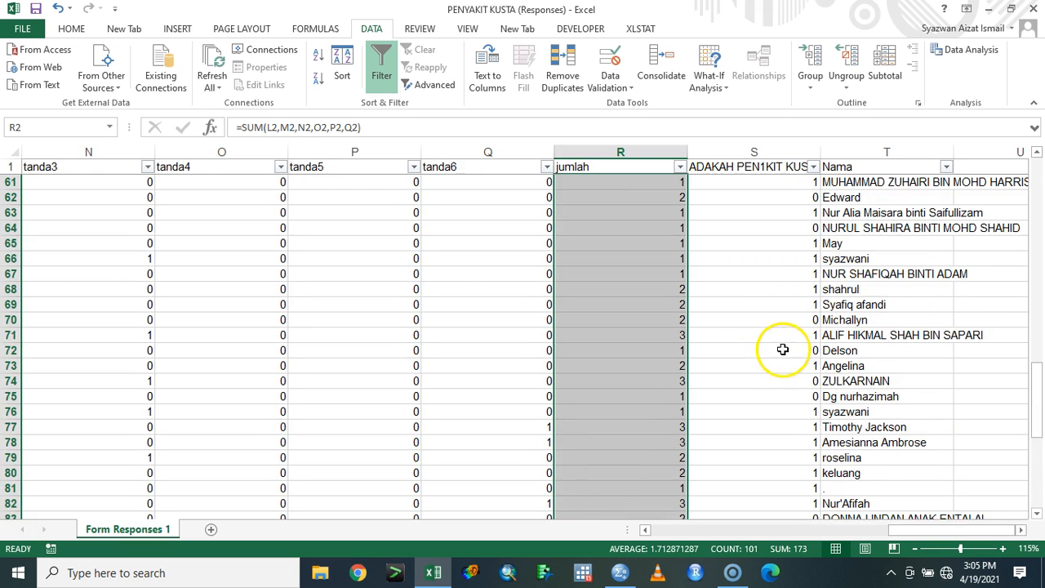
scroll(814, 308, up, 1)
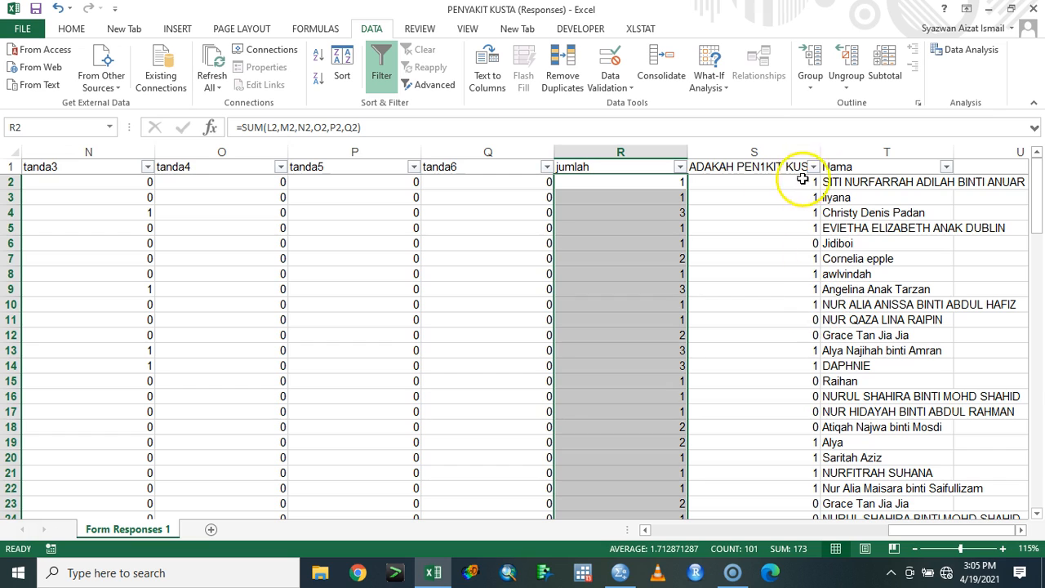
click(656, 153)
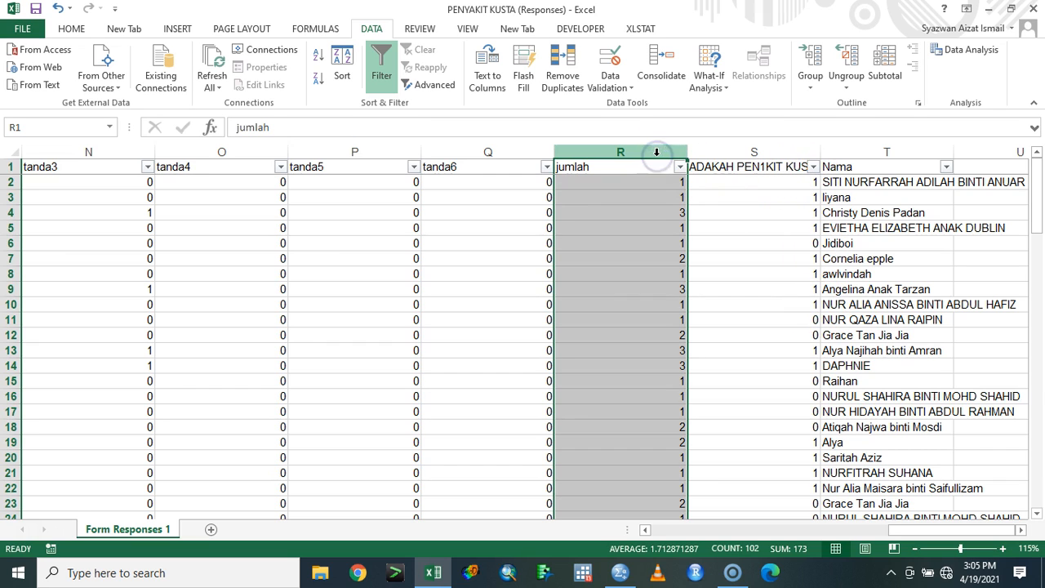
shift+click(706, 152)
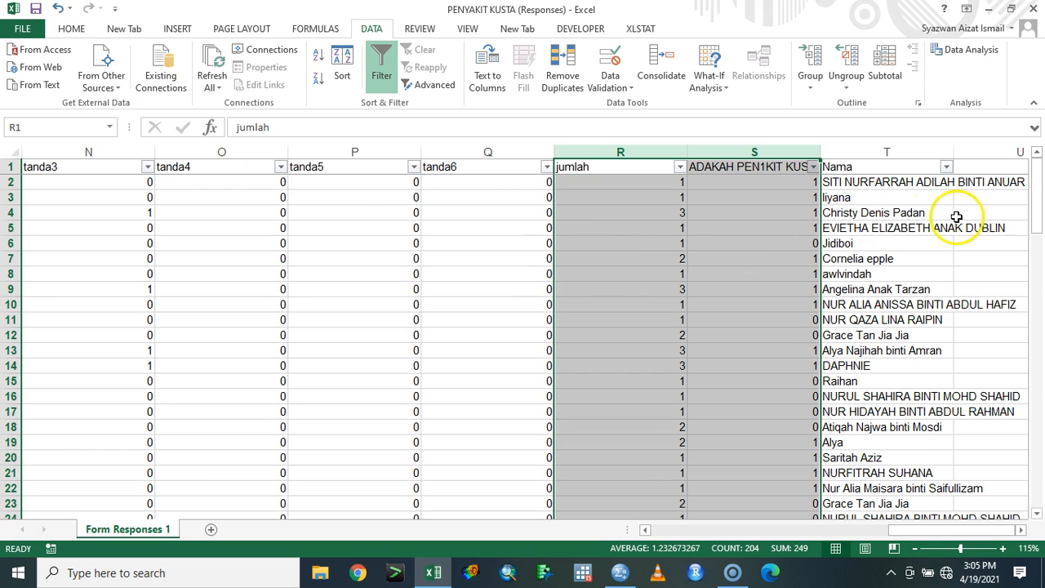
drag(1039, 217, 1000, 543)
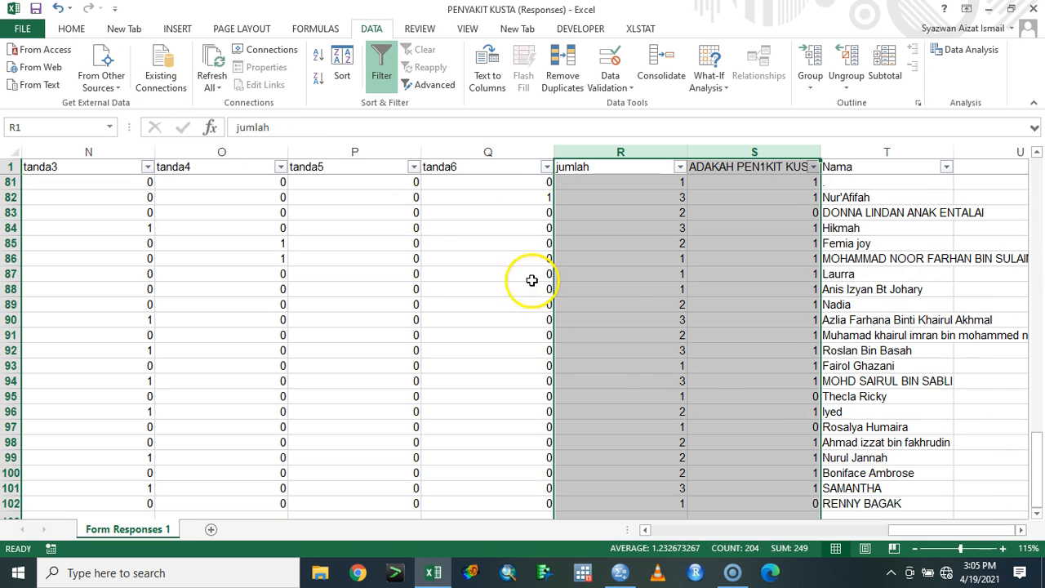
click(78, 29)
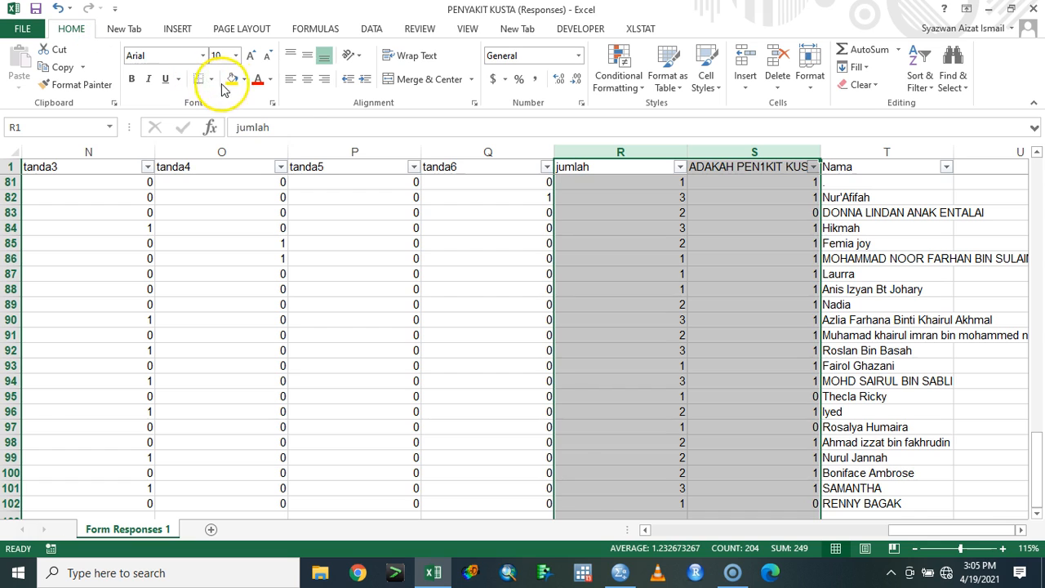
click(232, 79)
Highlight the kusta jumlah column J and the PENYAKIT KUSTA MEREBAK MELALUI column K in yellow.
drag(904, 526, 772, 535)
click(743, 152)
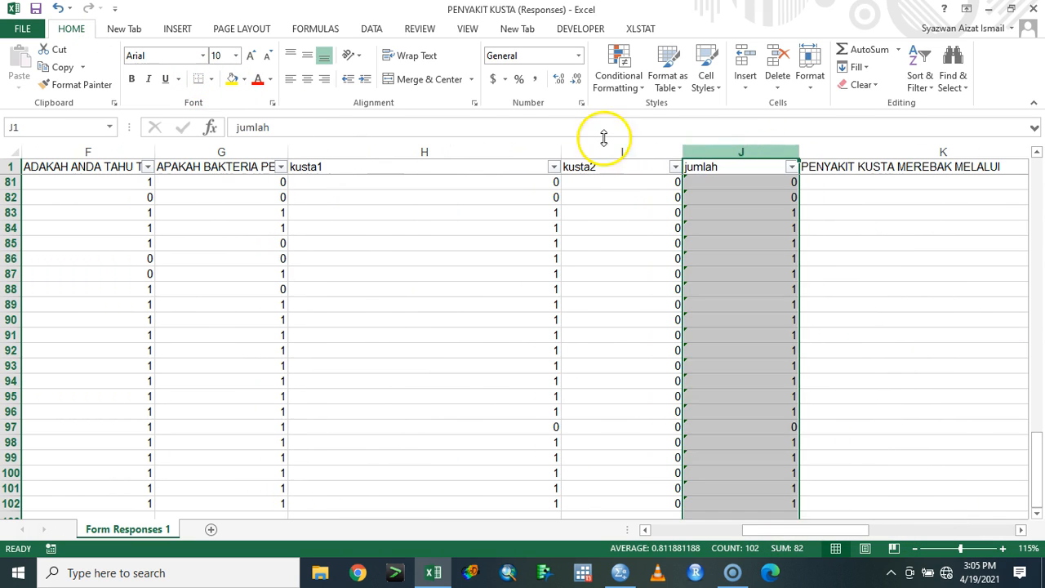
click(231, 80)
drag(773, 530, 848, 533)
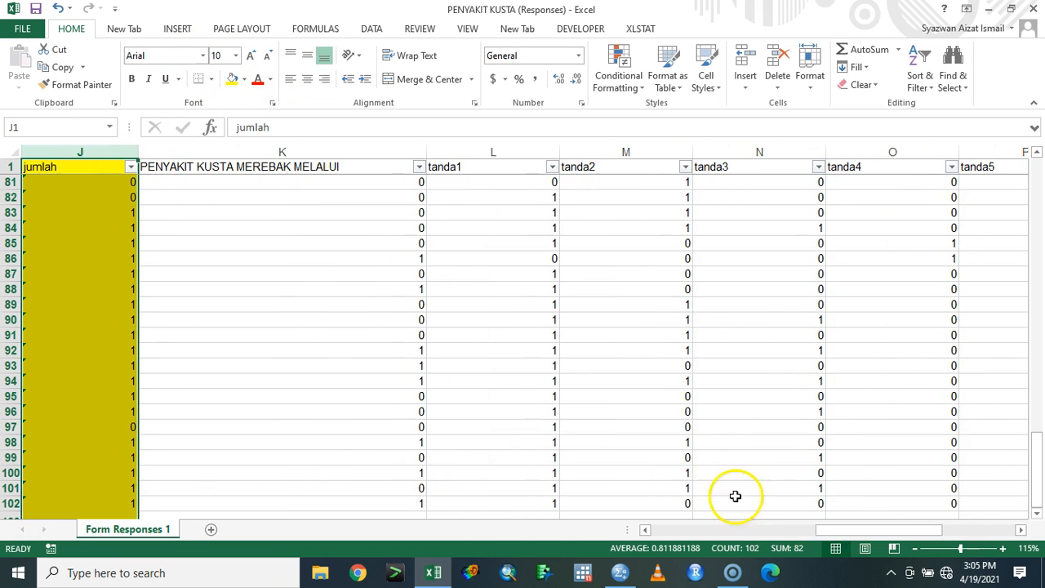
click(378, 145)
click(378, 145)
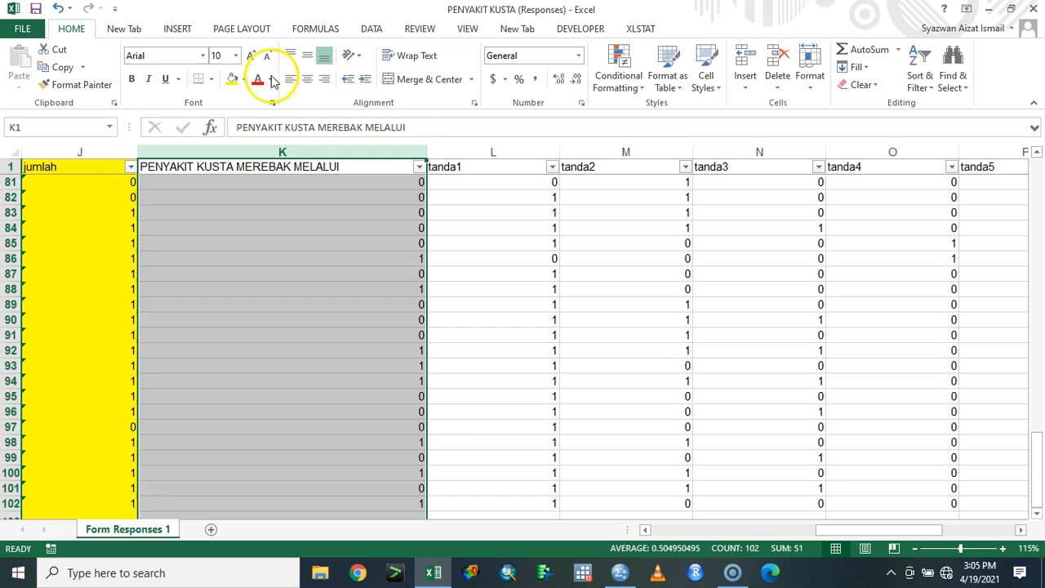
click(231, 79)
drag(835, 534, 707, 532)
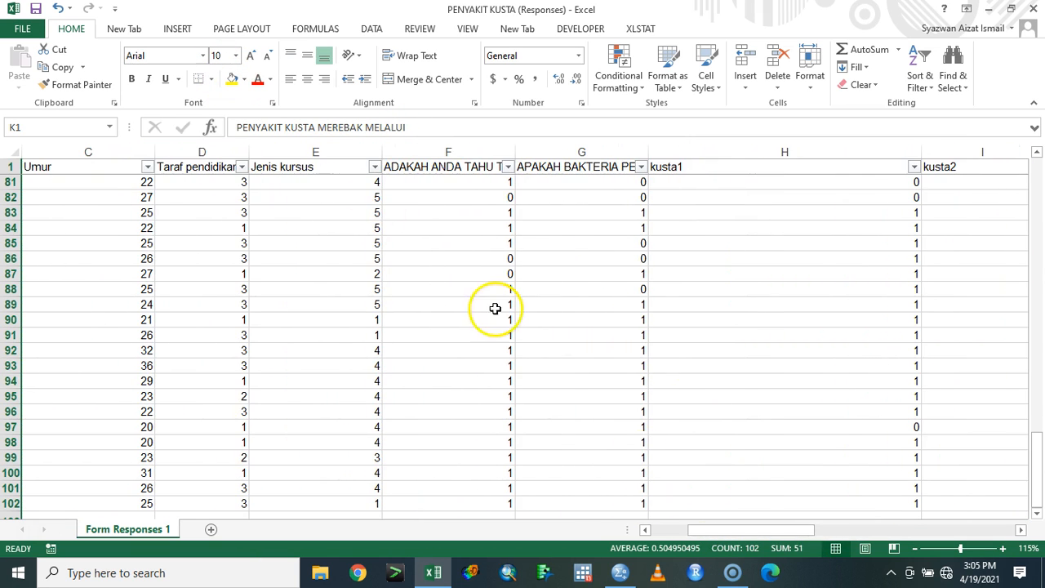